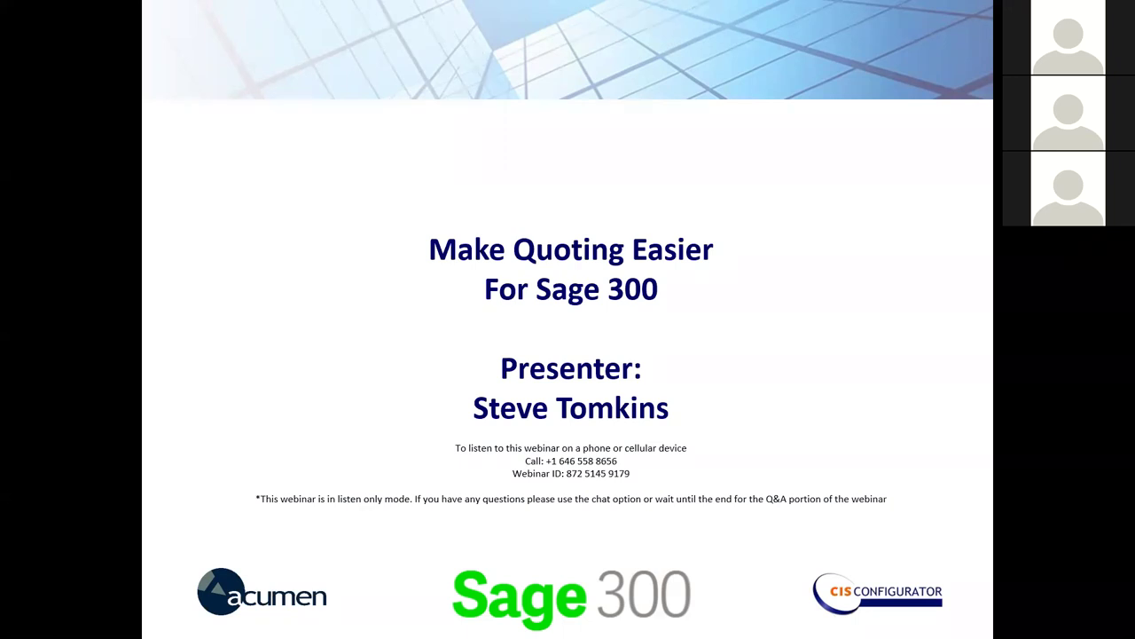
Advance the slideshow from the title slide to the Agenda slide.
left_click(696, 487)
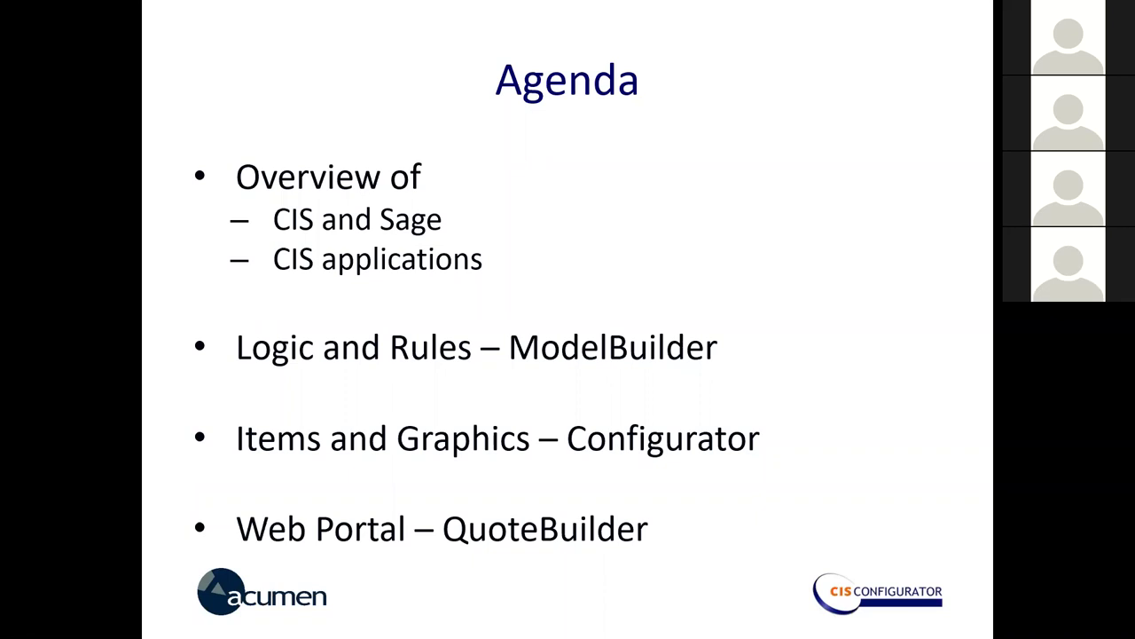
Move the slideshow forward past the Agenda toward the Customers product-photo slide.
key("Right")
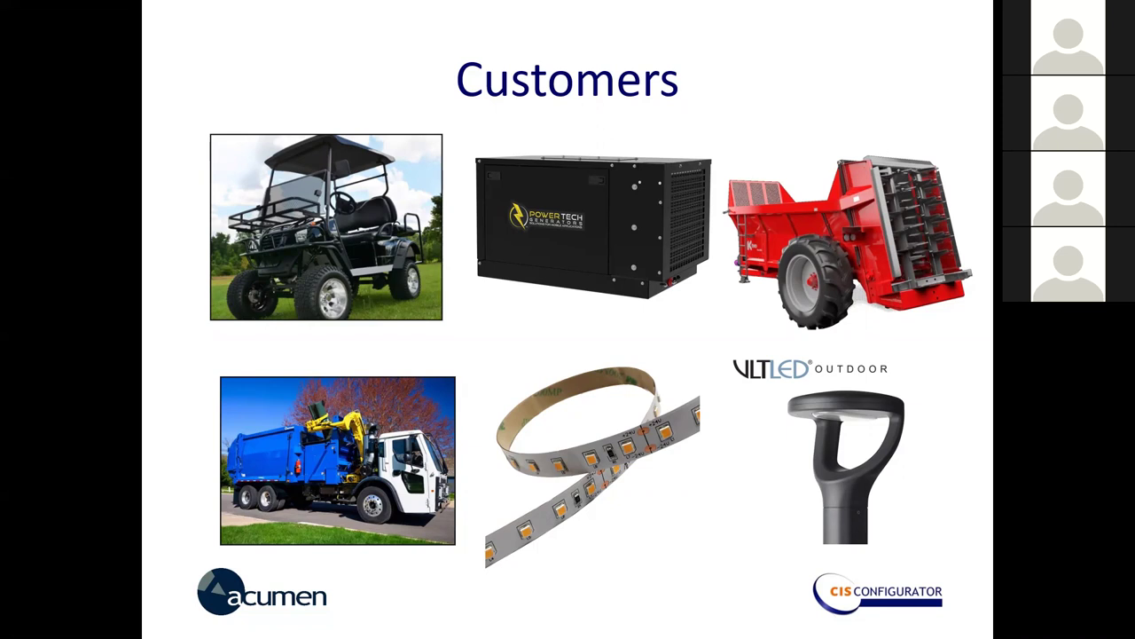
Go to the Product knowledge slide with the Model Builder screenshot.
key("Right")
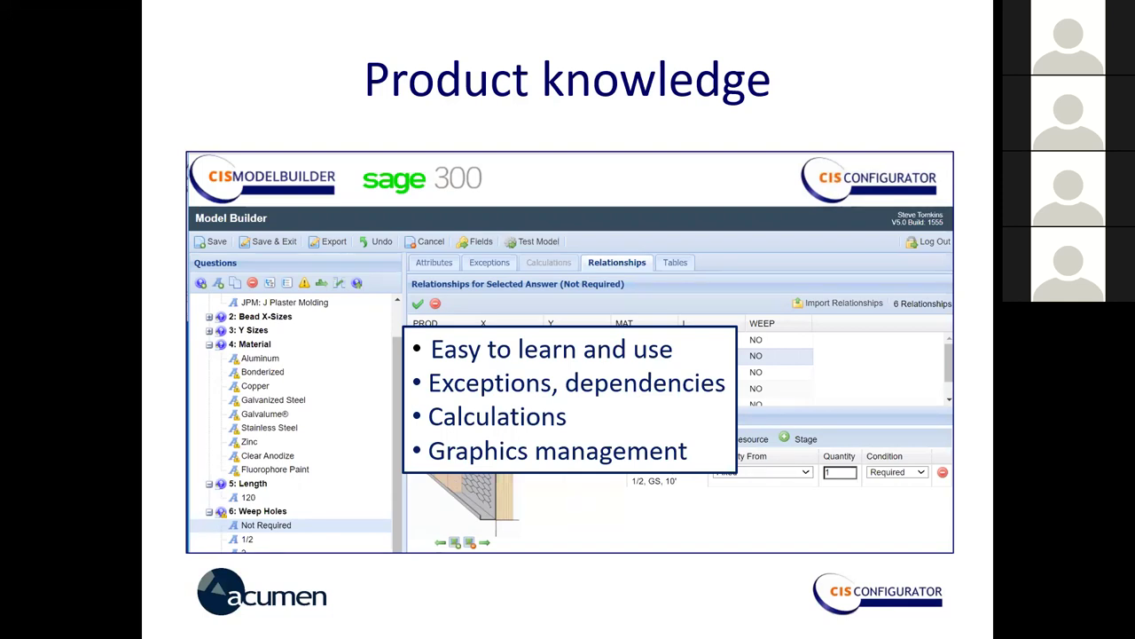
Step forward toward the Accurate Products and Pricing slide.
key("Right")
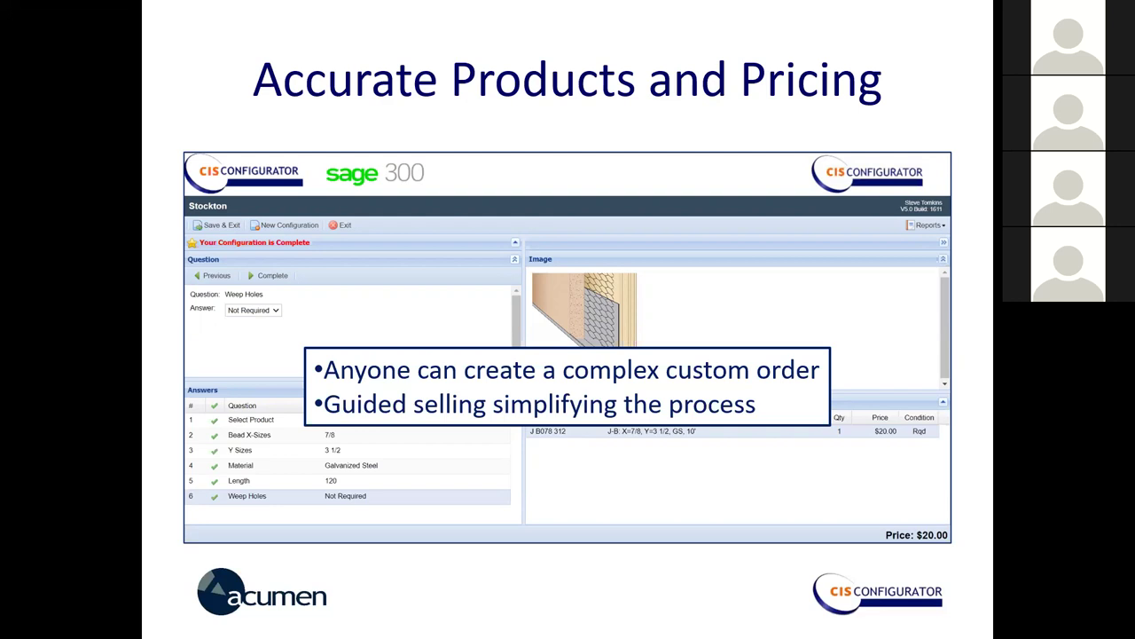
Bring up the Configure Price Quote slide describing the QuoteBuilder web portal.
key("Right")
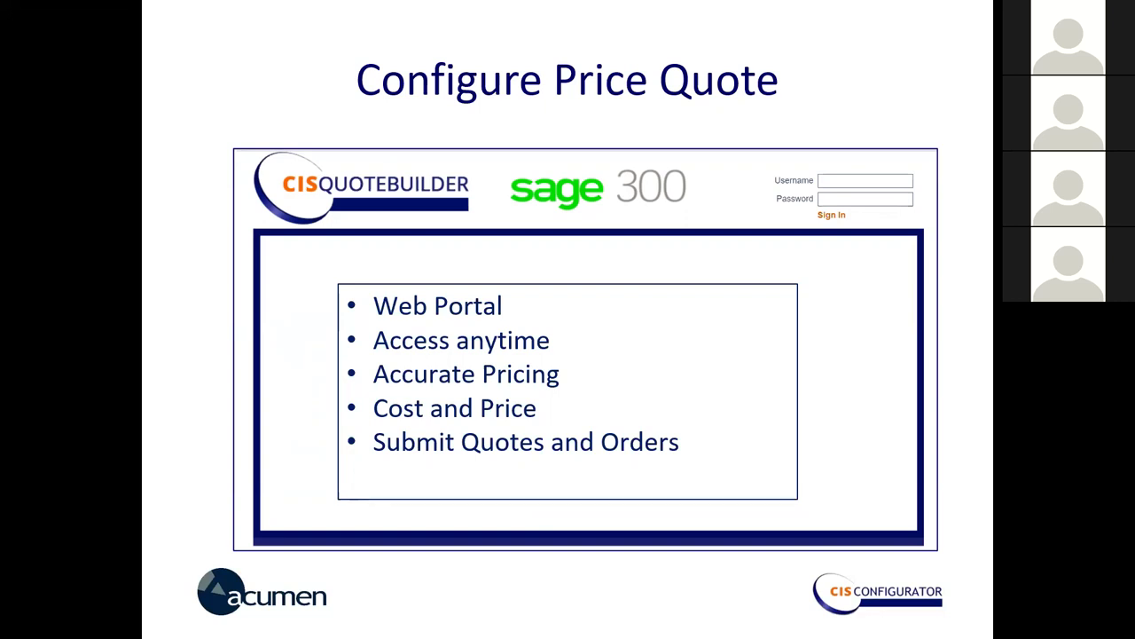
Advance through the CIS QuoteBuilder slide to the Visual & Accurate slide.
key("Right")
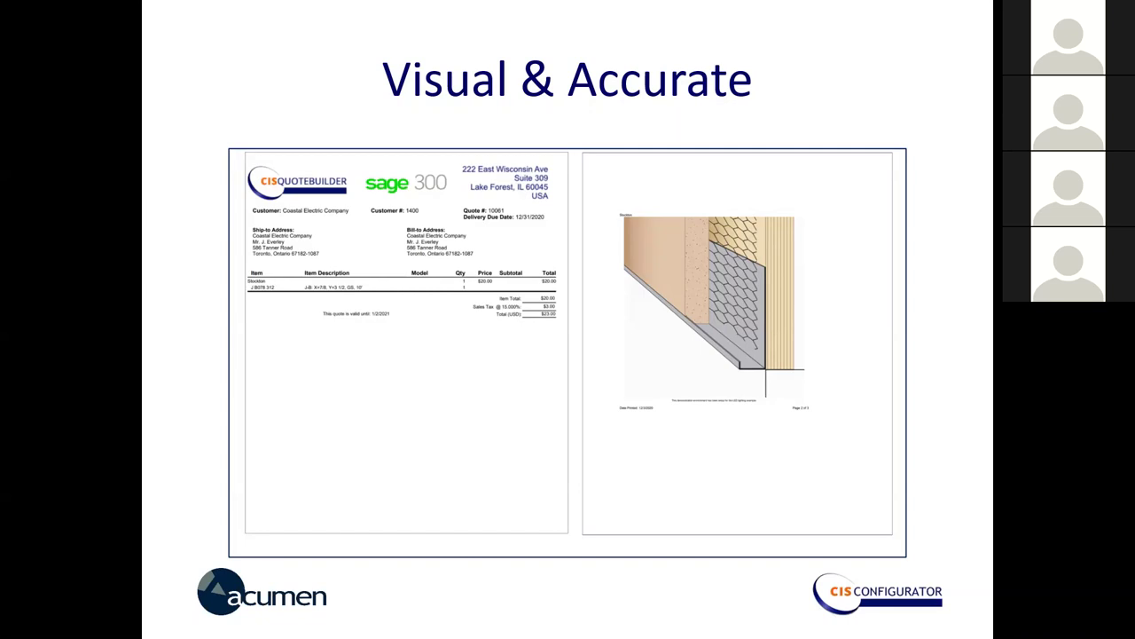
Advance from Visual & Accurate toward the Summary slide.
key("Right")
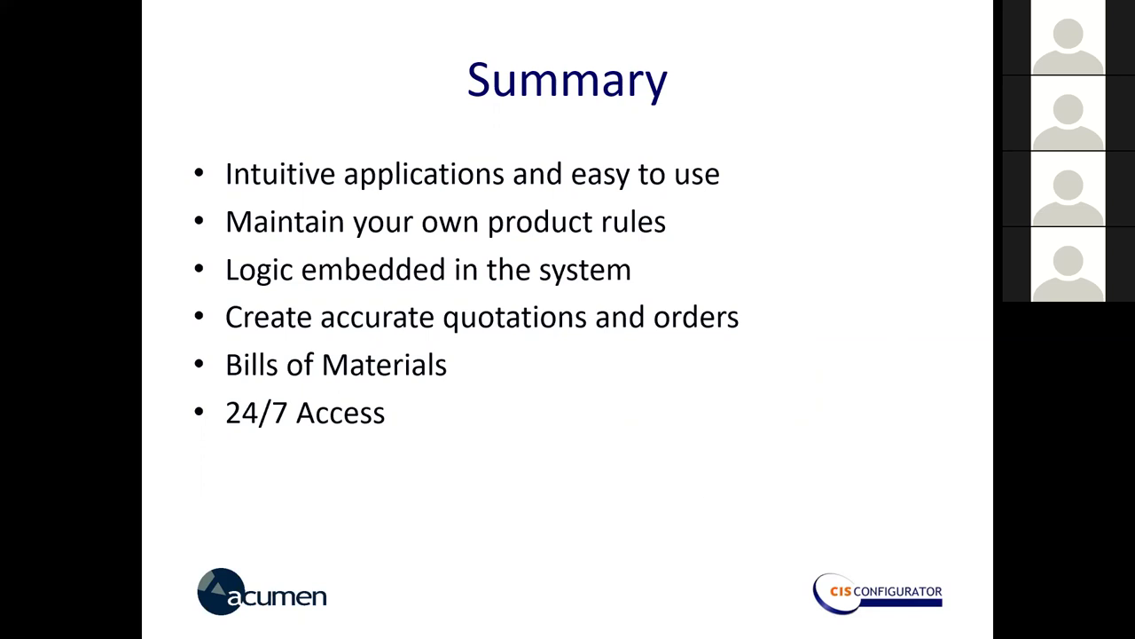
End the slideshow and switch to the Chrome window showing the QuoteBuilder login page.
key("Escape")
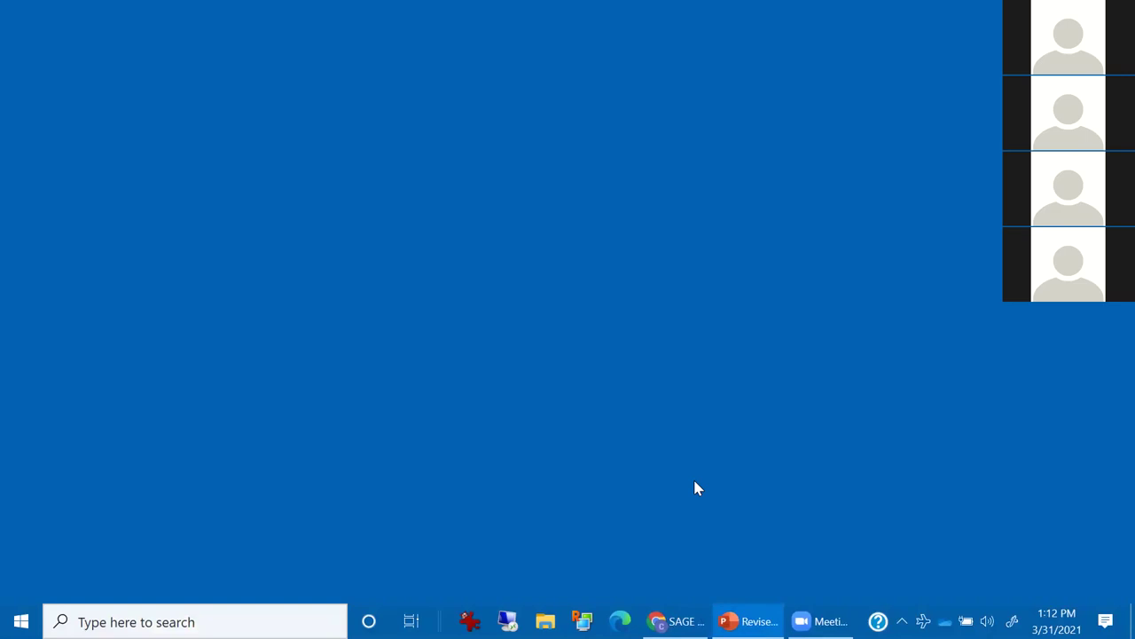
key("alt+Tab")
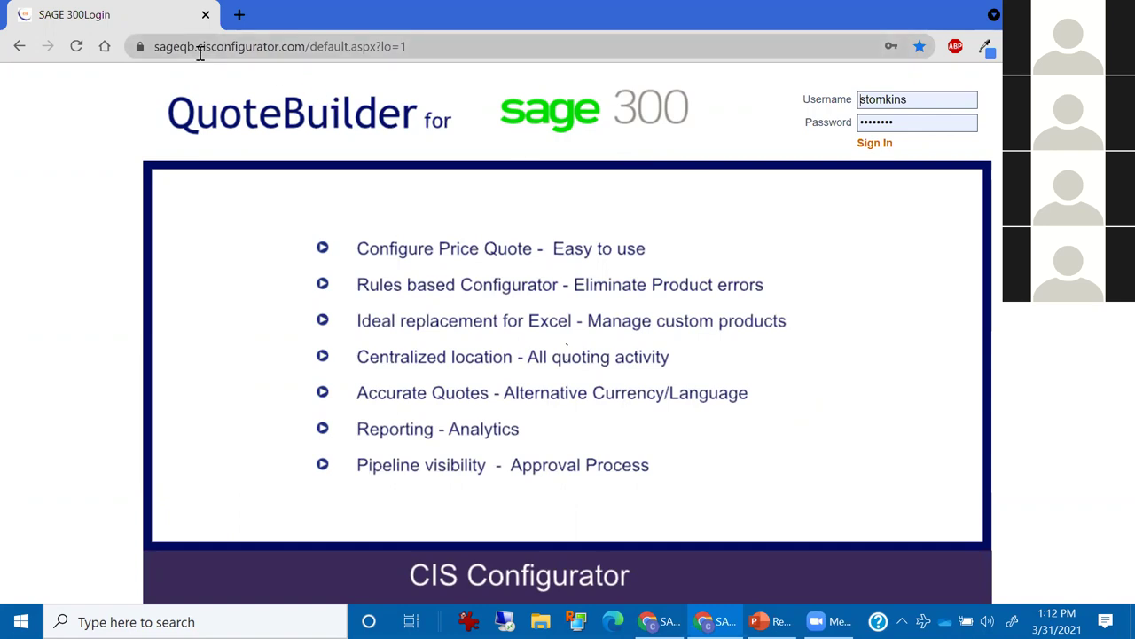
Sign in with the saved credentials to reach Quote Lookup listing 80 quotes.
left_click(866, 144)
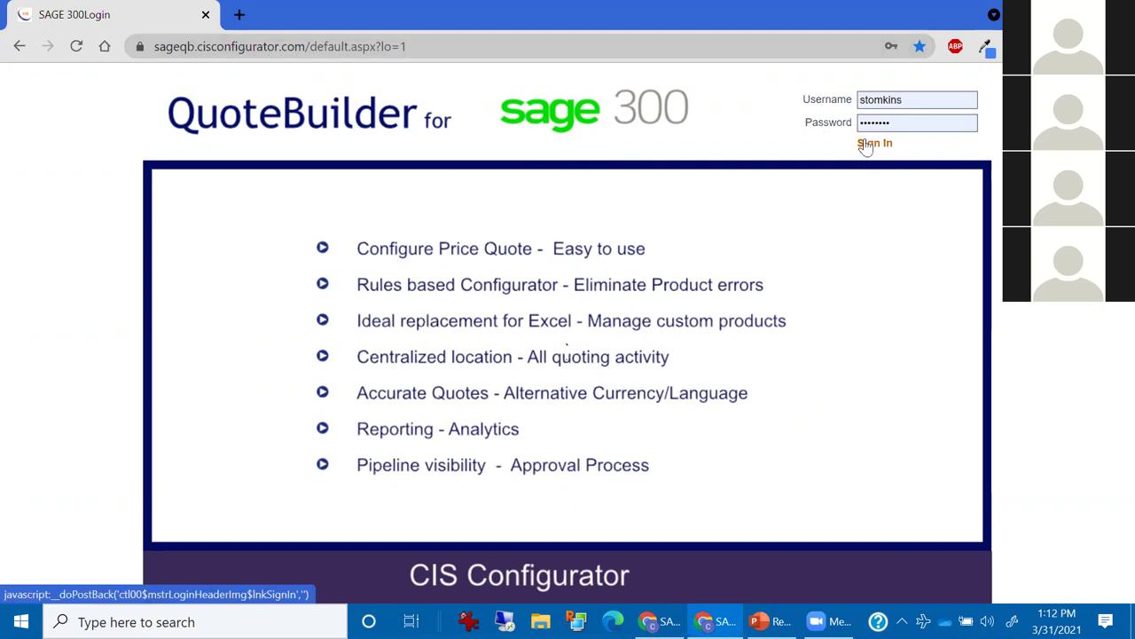
left_click(875, 149)
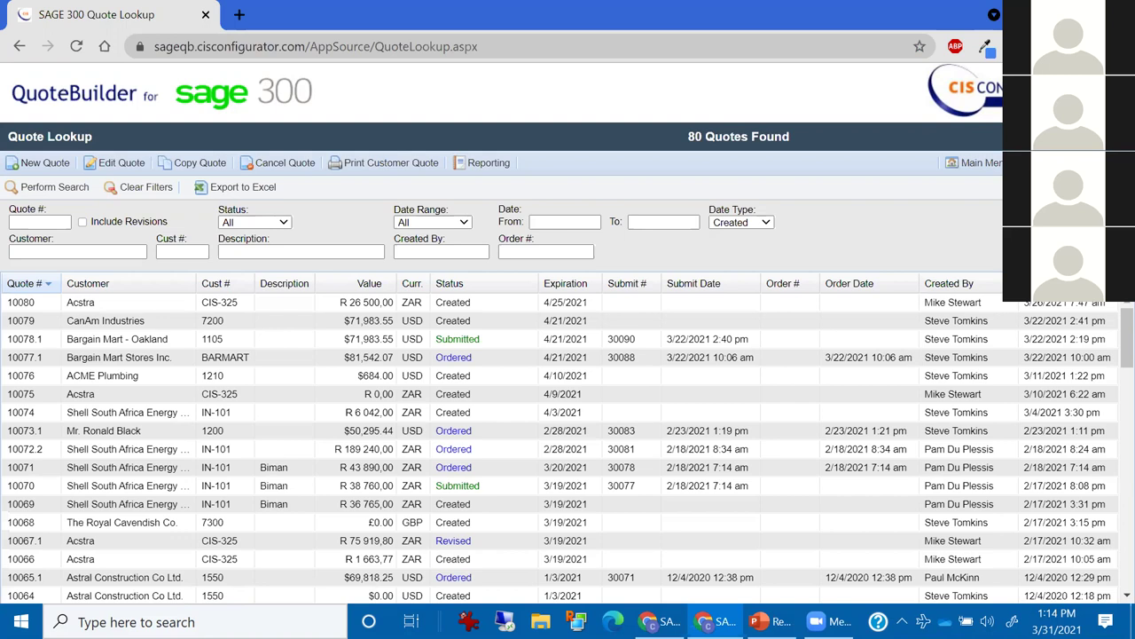
Review the Status and Date Range filters unchanged, then start a new blank quote.
left_click(283, 223)
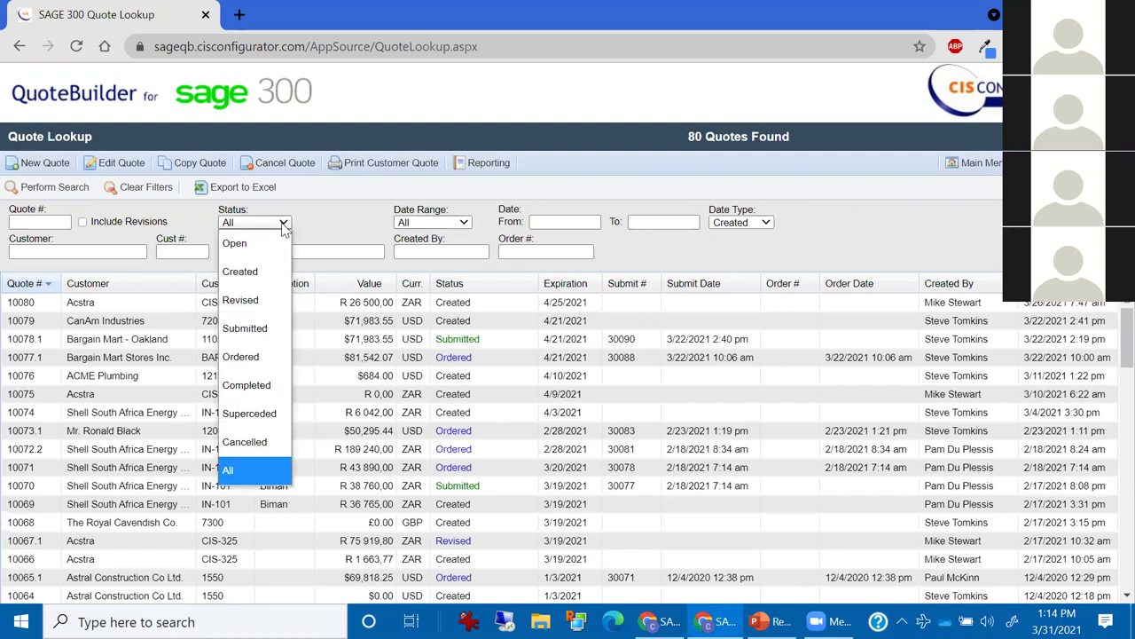
left_click(283, 226)
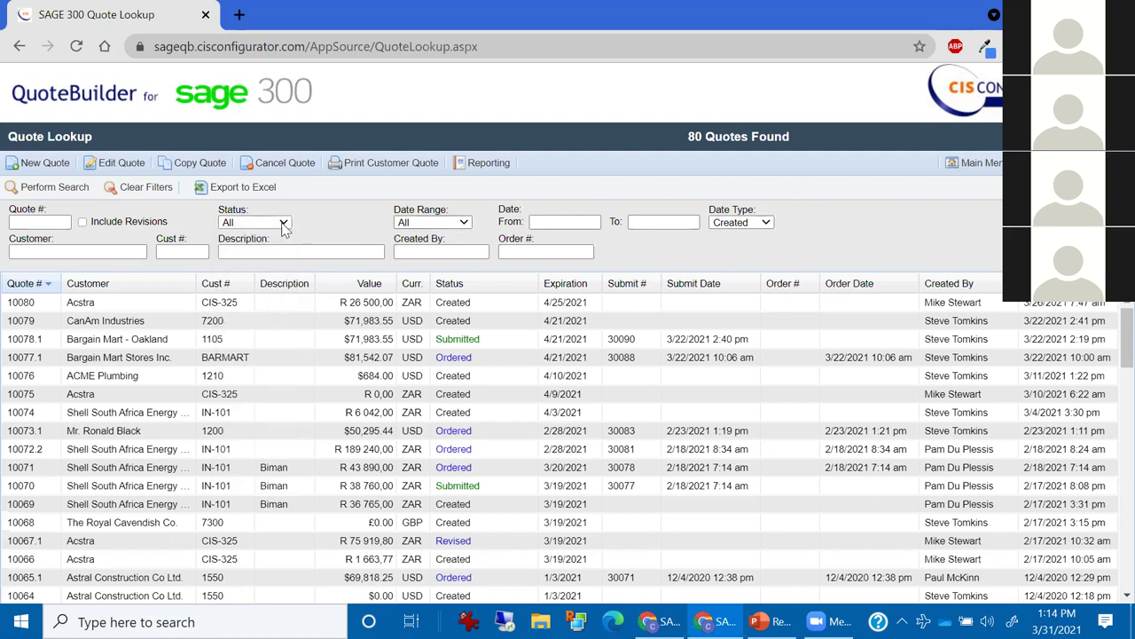
left_click(424, 224)
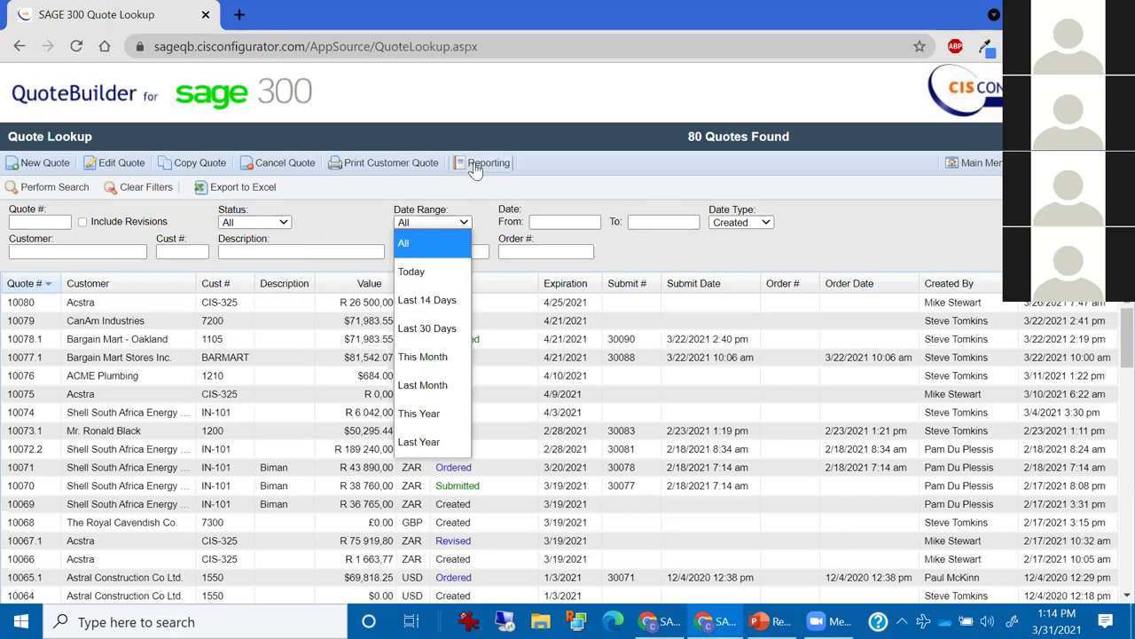
left_click(479, 205)
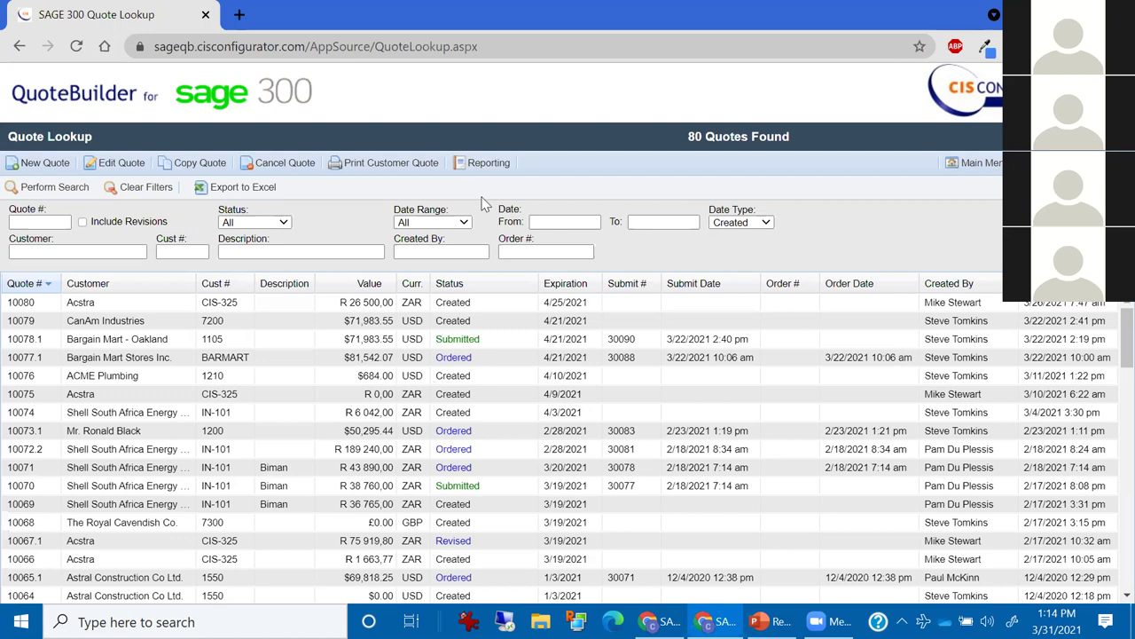
left_click(44, 164)
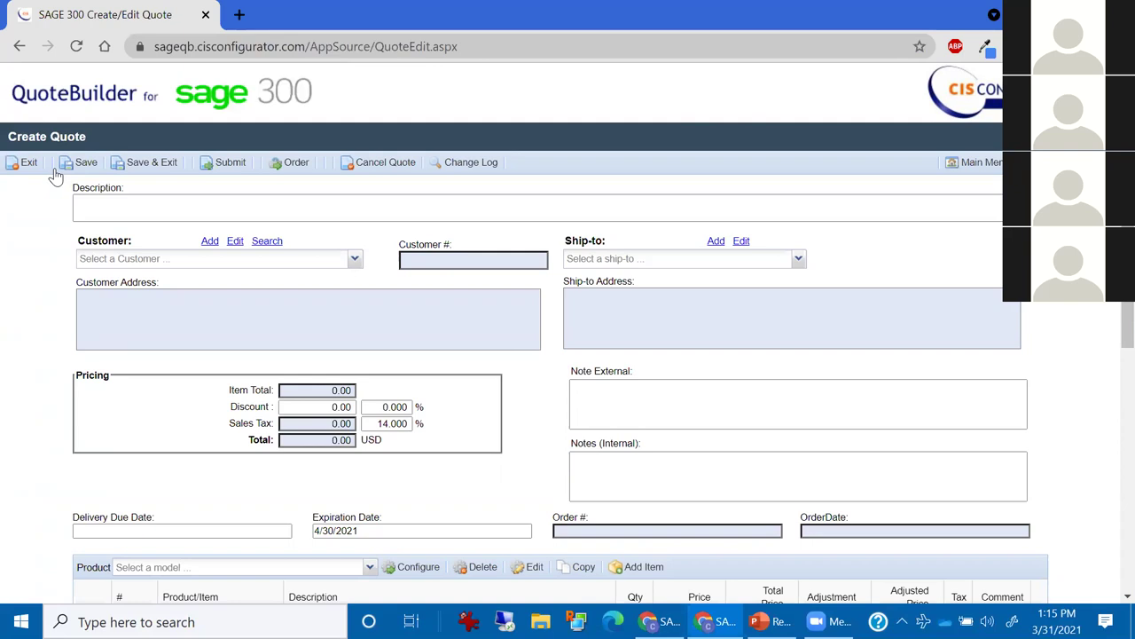
Open a blank Create/Edit Customer form and move it lower over the quote.
left_click(210, 241)
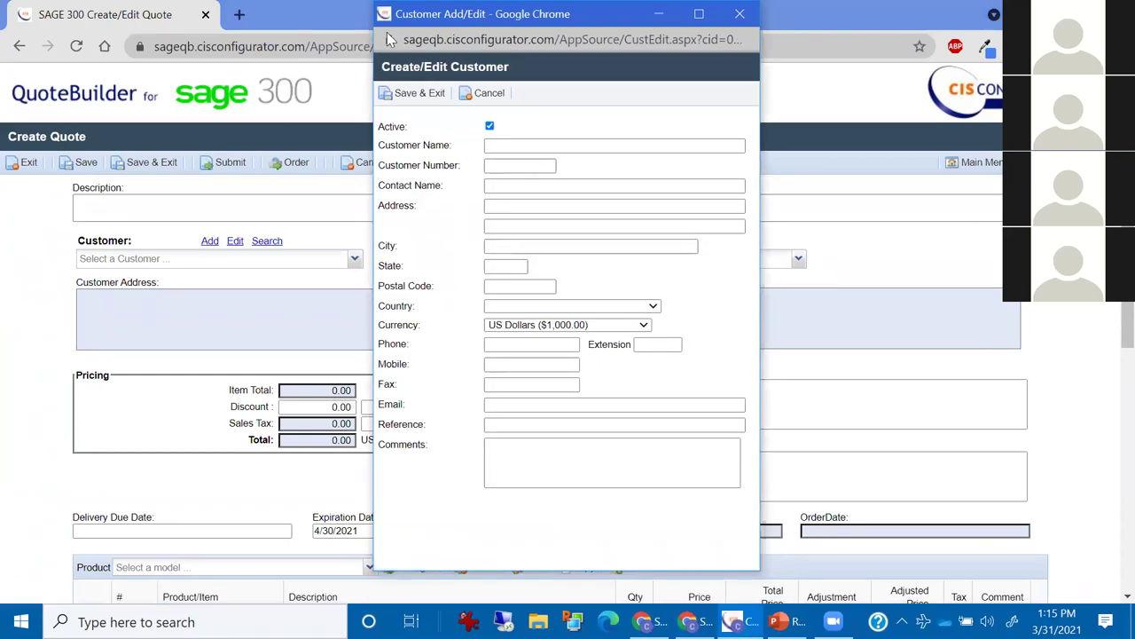
left_click_drag(387, 40, 384, 71)
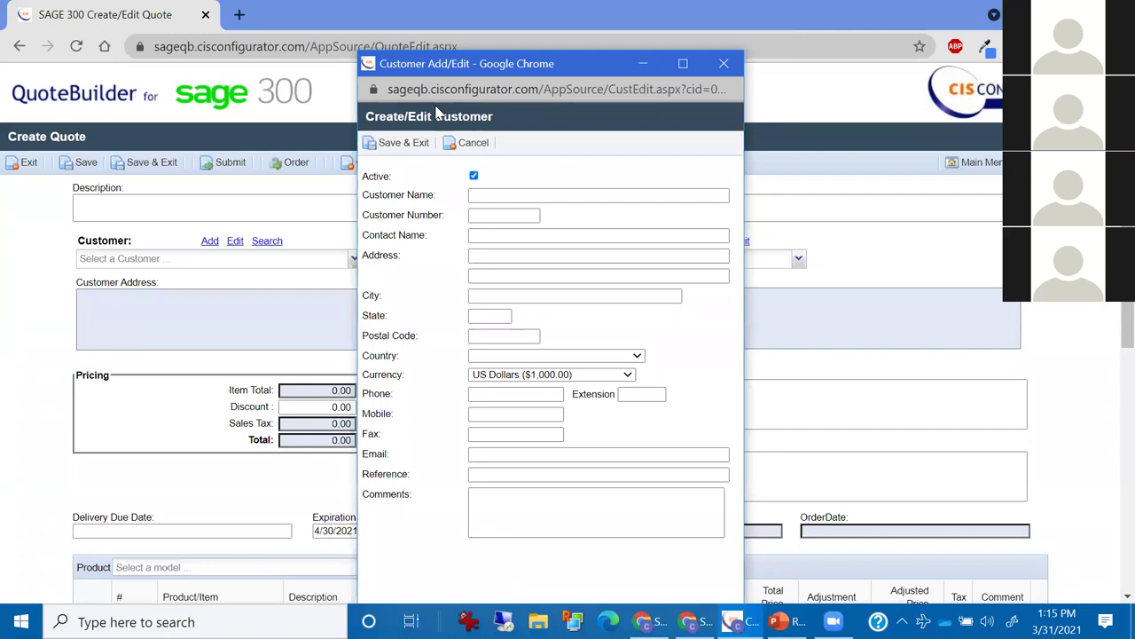
Discard the new customer form and try My Amazing Company as the quote's customer.
left_click(725, 66)
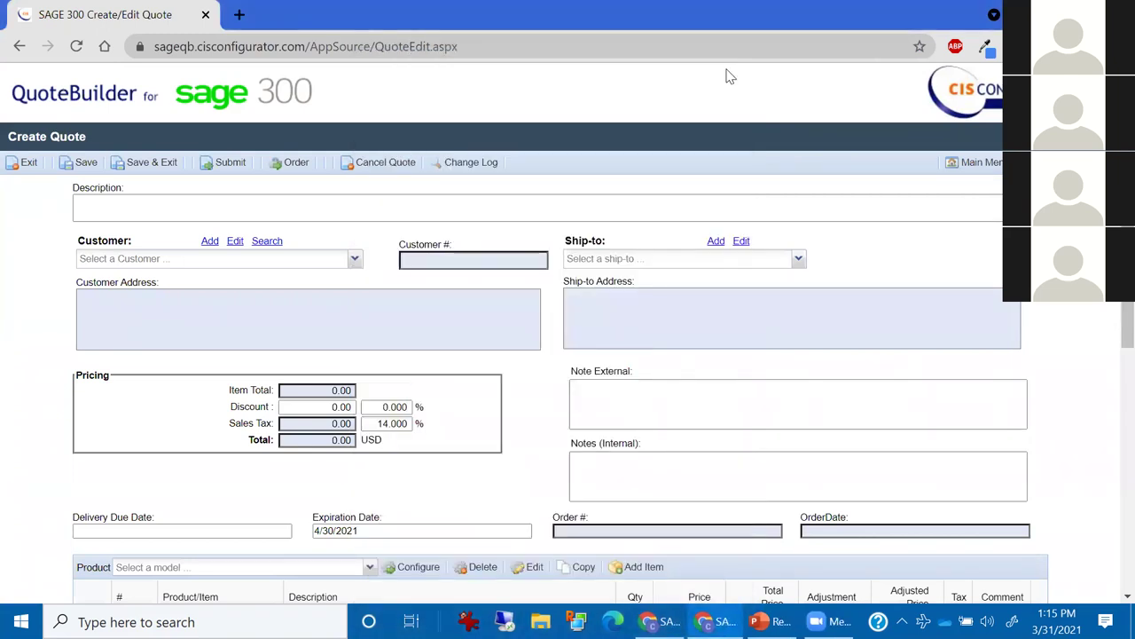
left_click(352, 258)
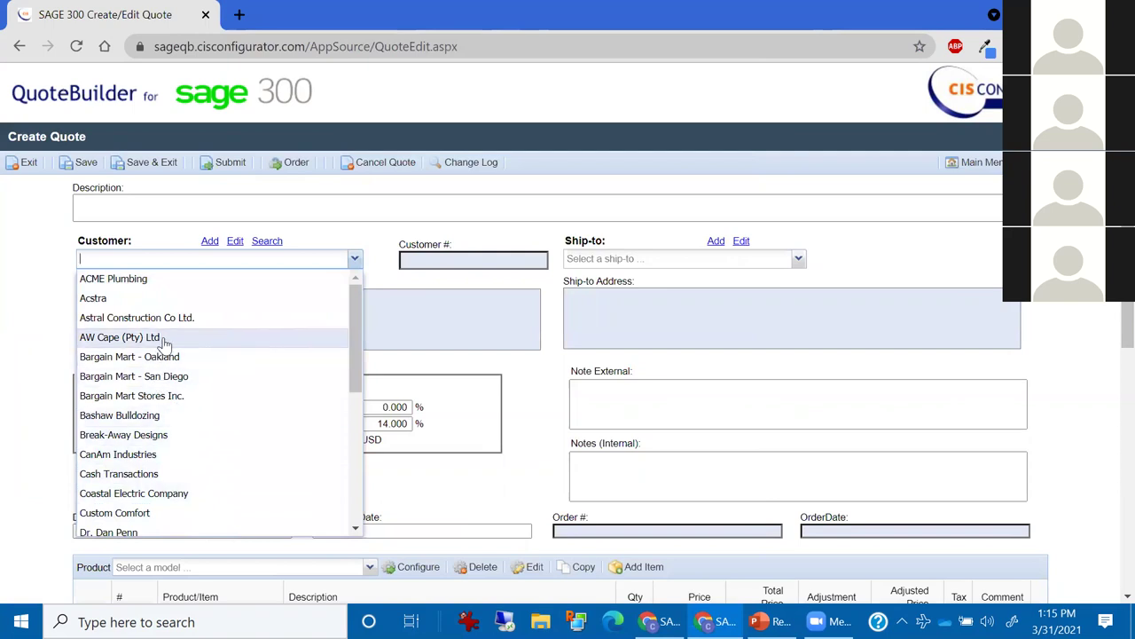
scroll(165, 354, "down", 3)
left_click(159, 453)
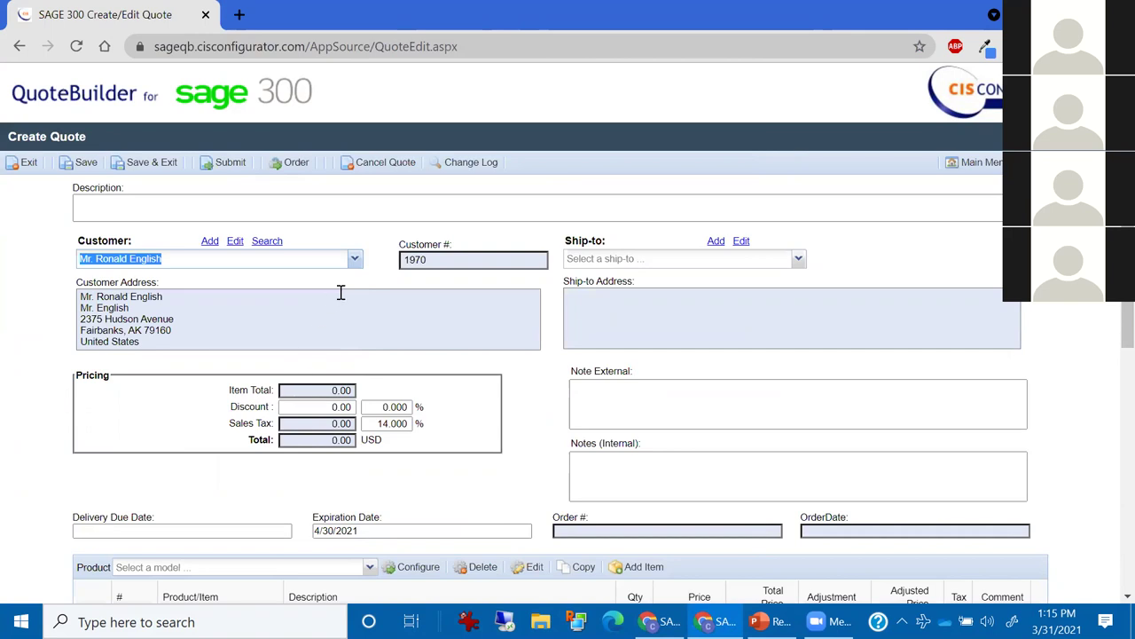
left_click(355, 258)
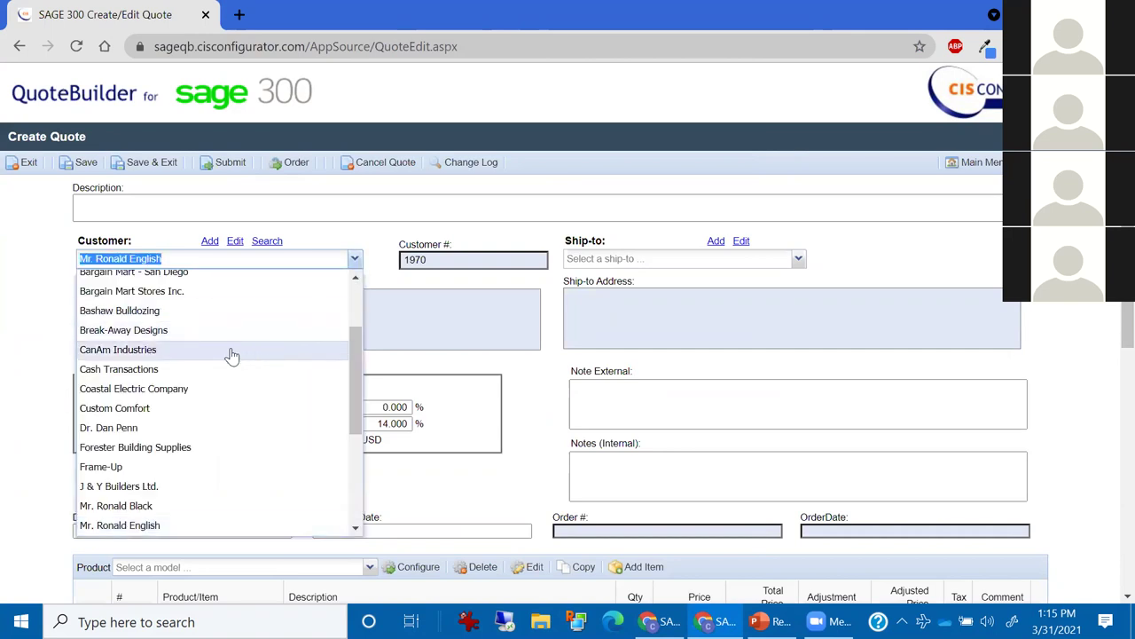
scroll(202, 455, "down", 3)
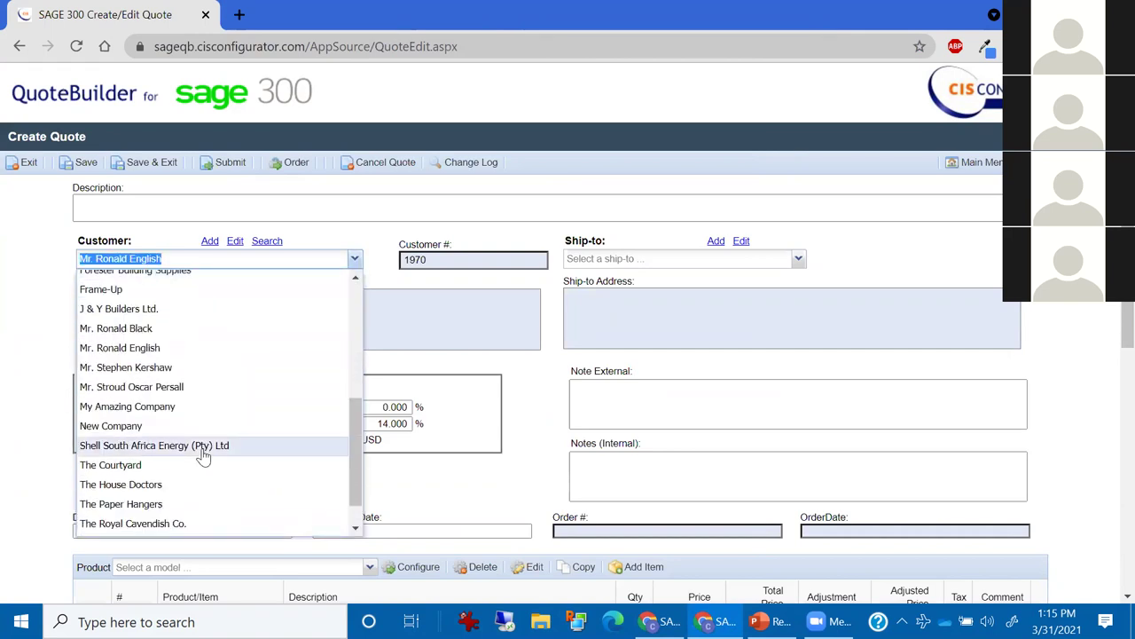
left_click(162, 412)
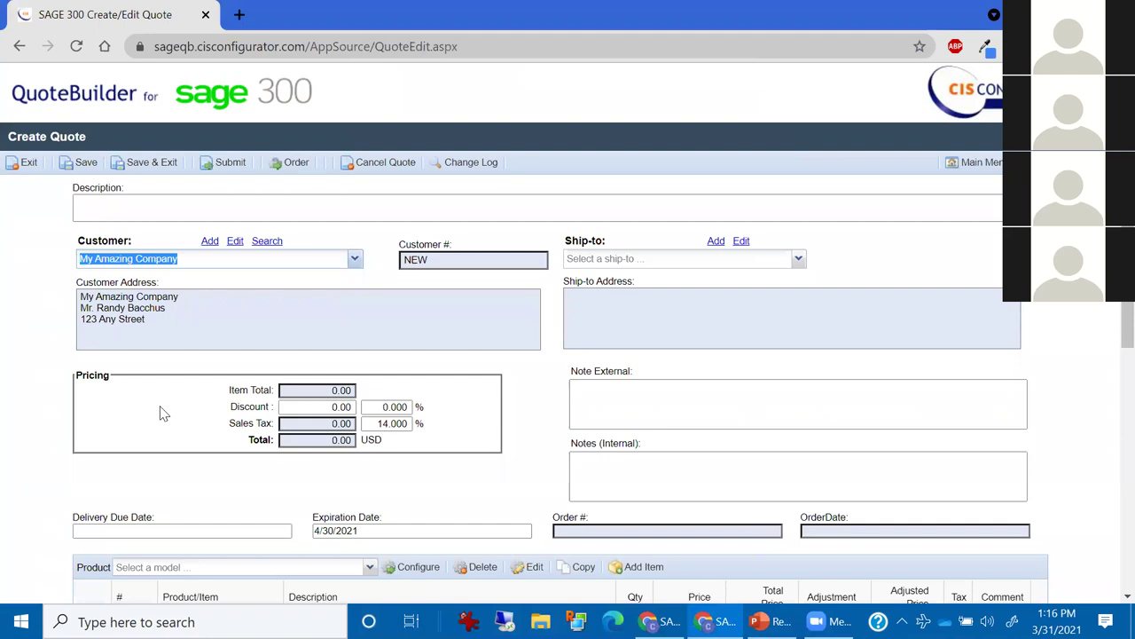
Try AW Cape (Pty) Ltd, then settle on Coastal Electric Company as the customer.
left_click(355, 259)
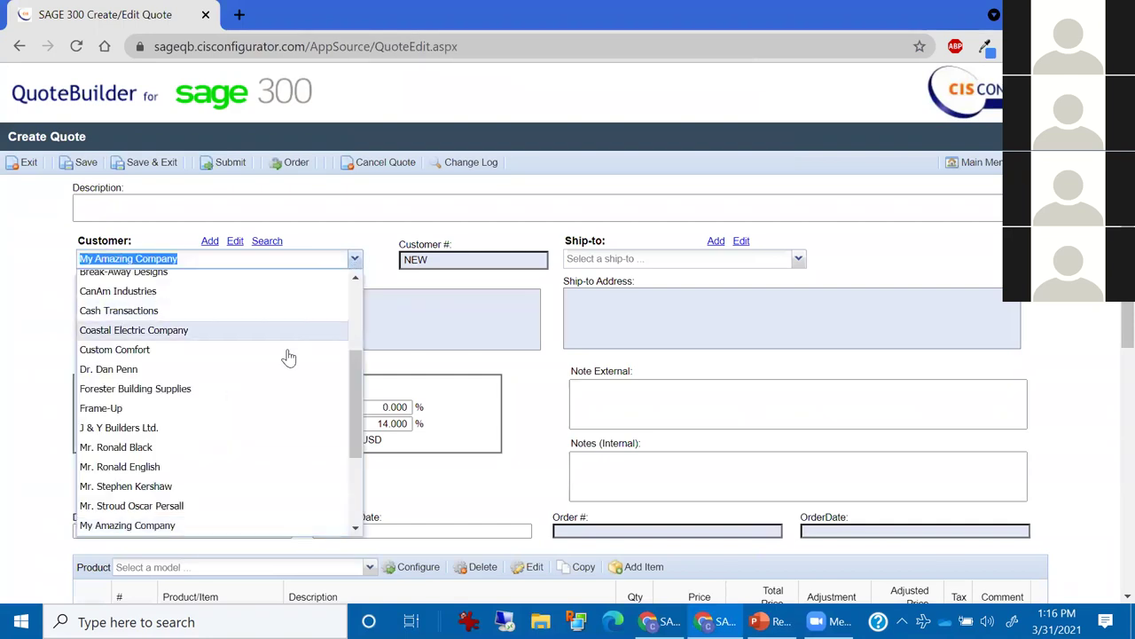
scroll(289, 357, "up", 3)
left_click(206, 342)
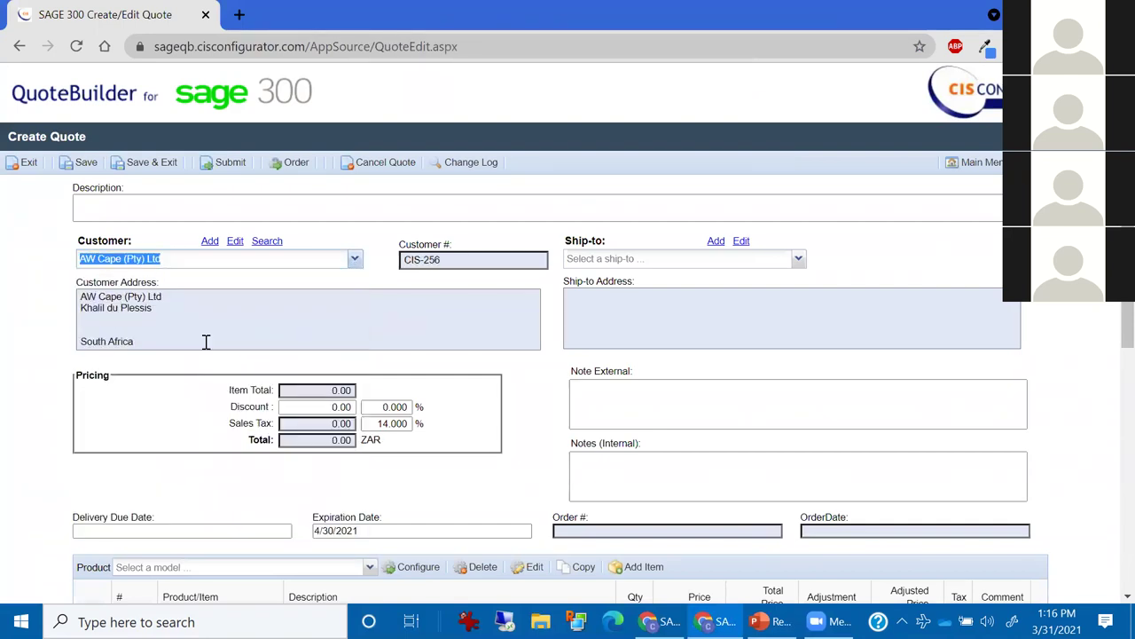
left_click_drag(387, 448, 364, 452)
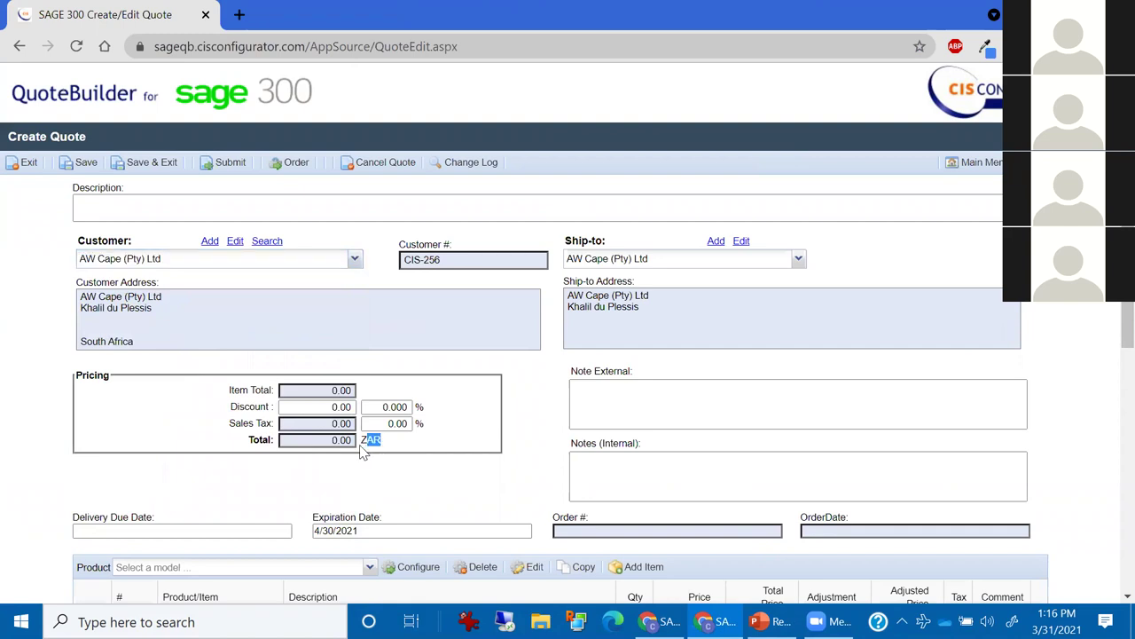
left_click(355, 261)
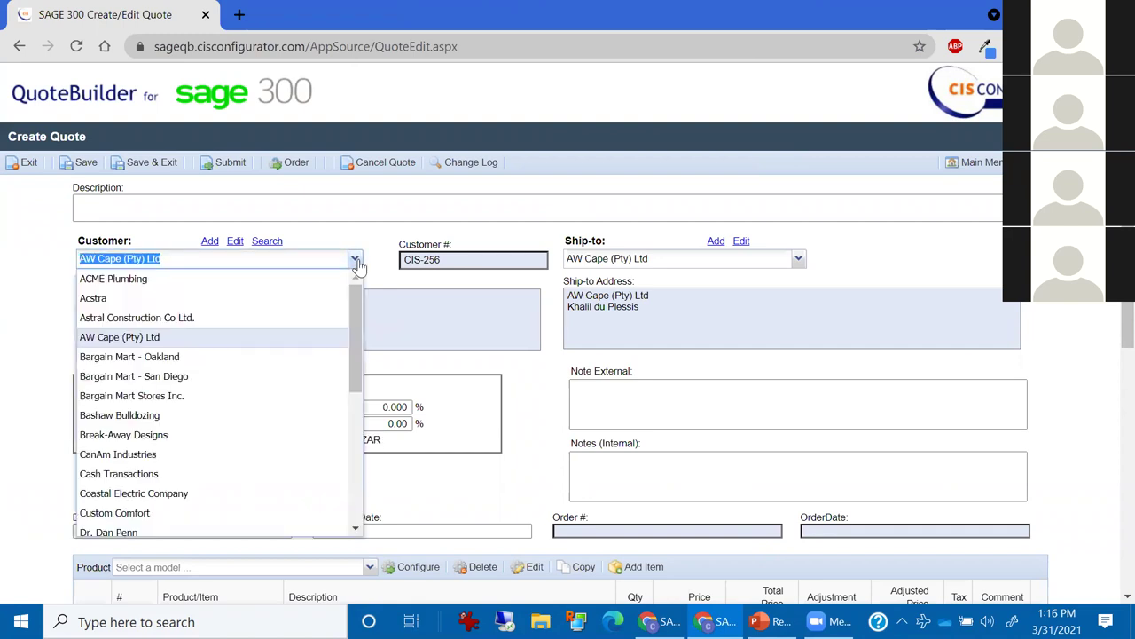
left_click(184, 494)
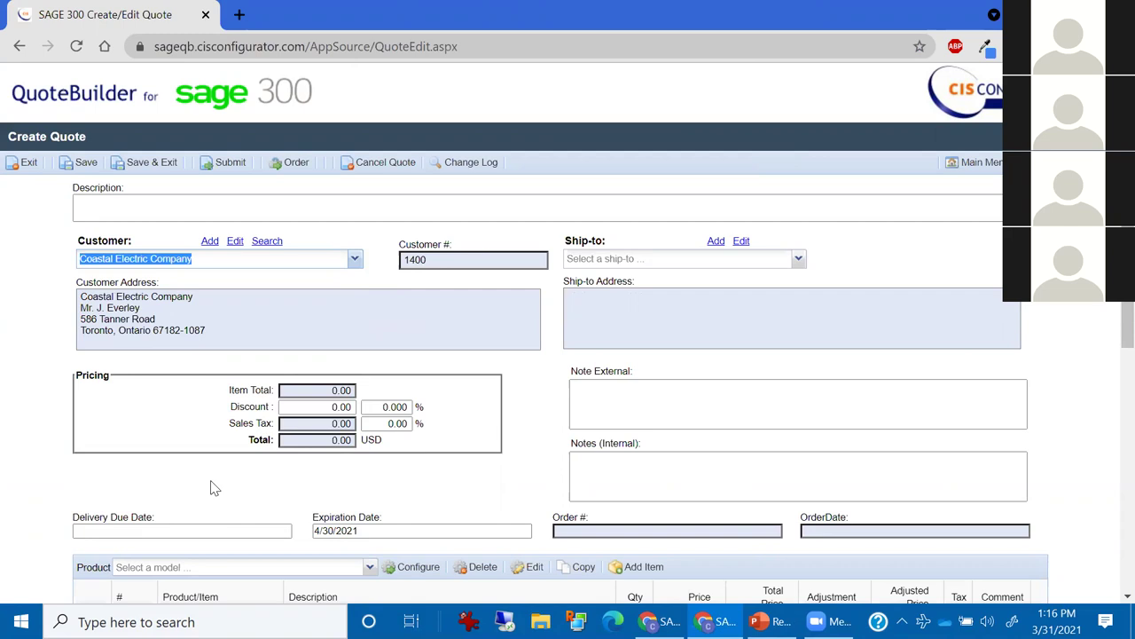
Save the new quote as 10081 and check customer number 1400.
left_click(86, 164)
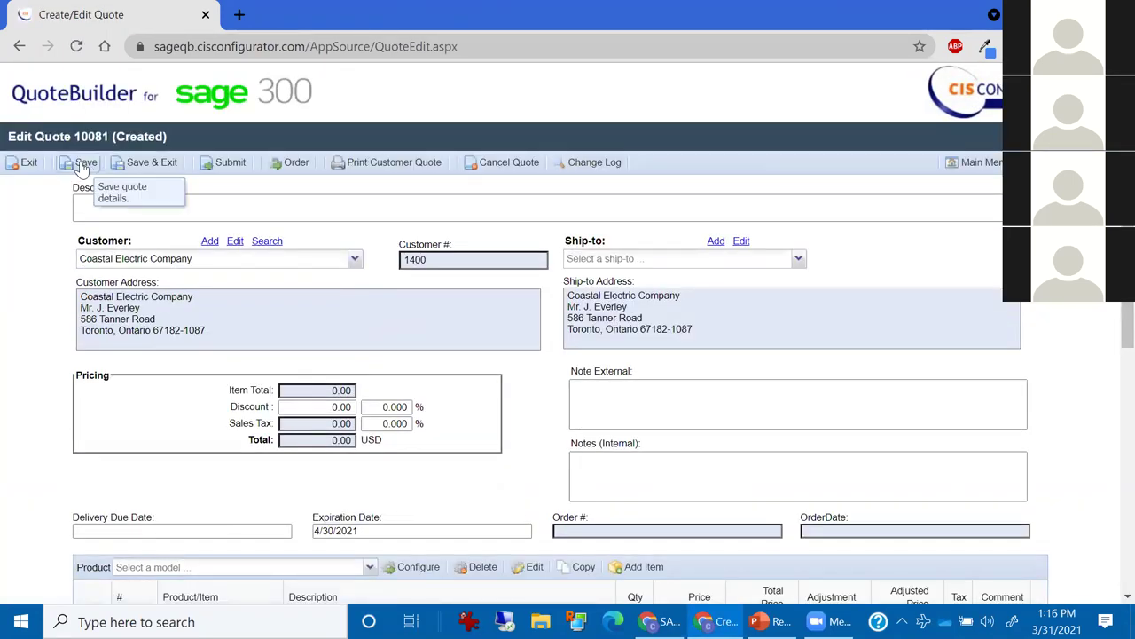
left_click_drag(432, 258, 388, 266)
left_click(913, 251)
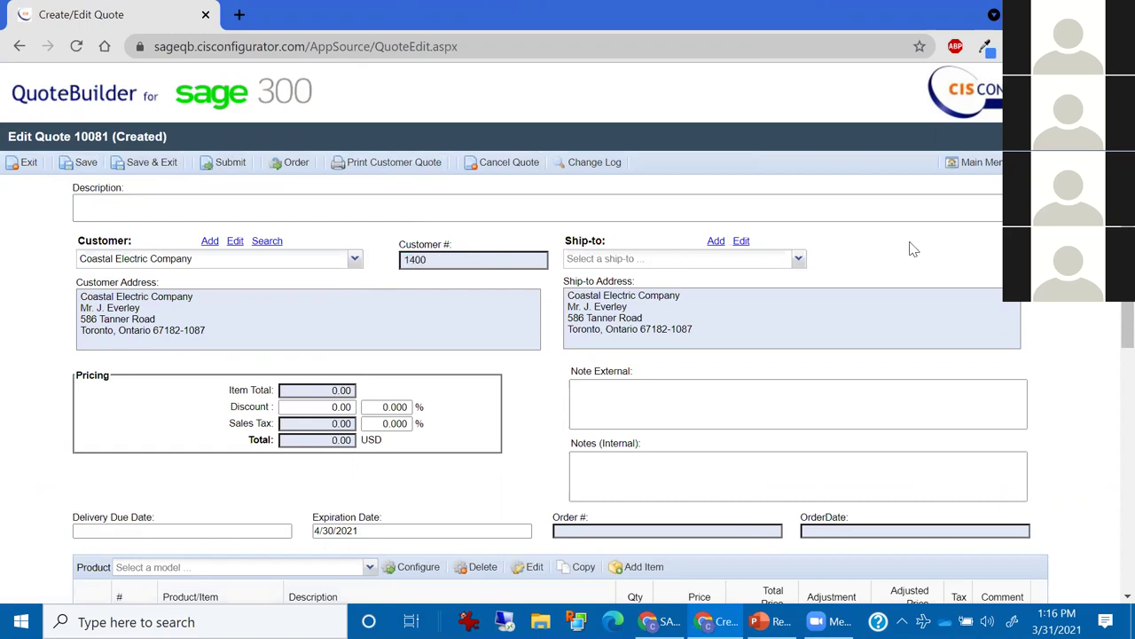
left_click_drag(444, 262, 401, 267)
left_click(907, 252)
Add a ship-to address copied from Coastal Electric's billing address.
left_click(717, 242)
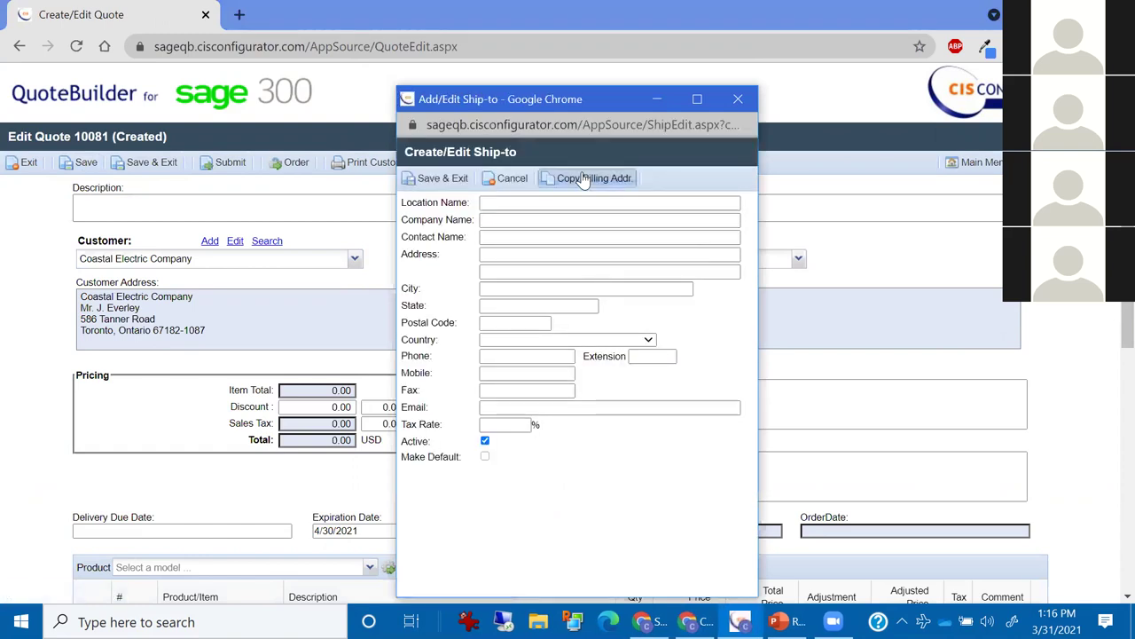
left_click(584, 180)
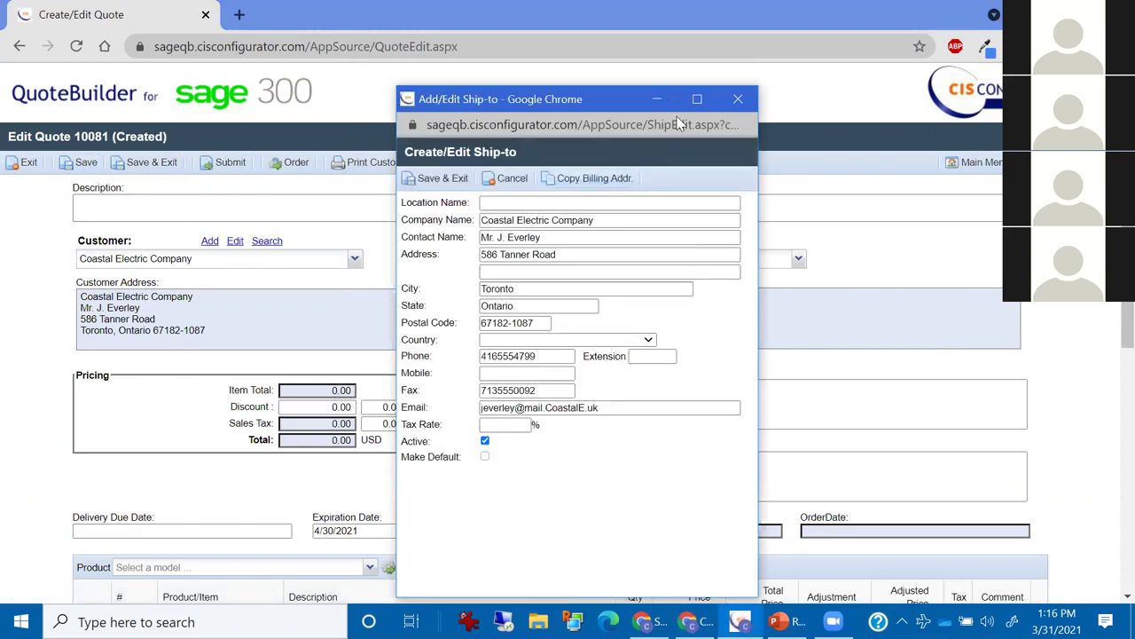
left_click(737, 102)
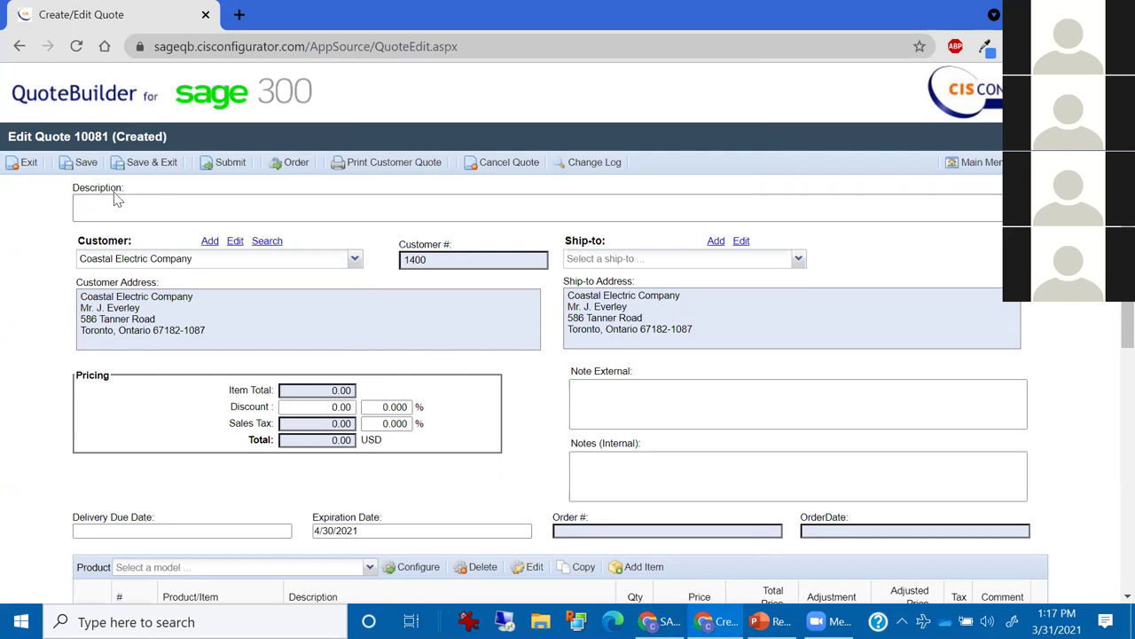
Set Delivery Due Date to 4/30/2021, leaving Expiration Date at 4/30/2021.
left_click_drag(626, 373, 577, 371)
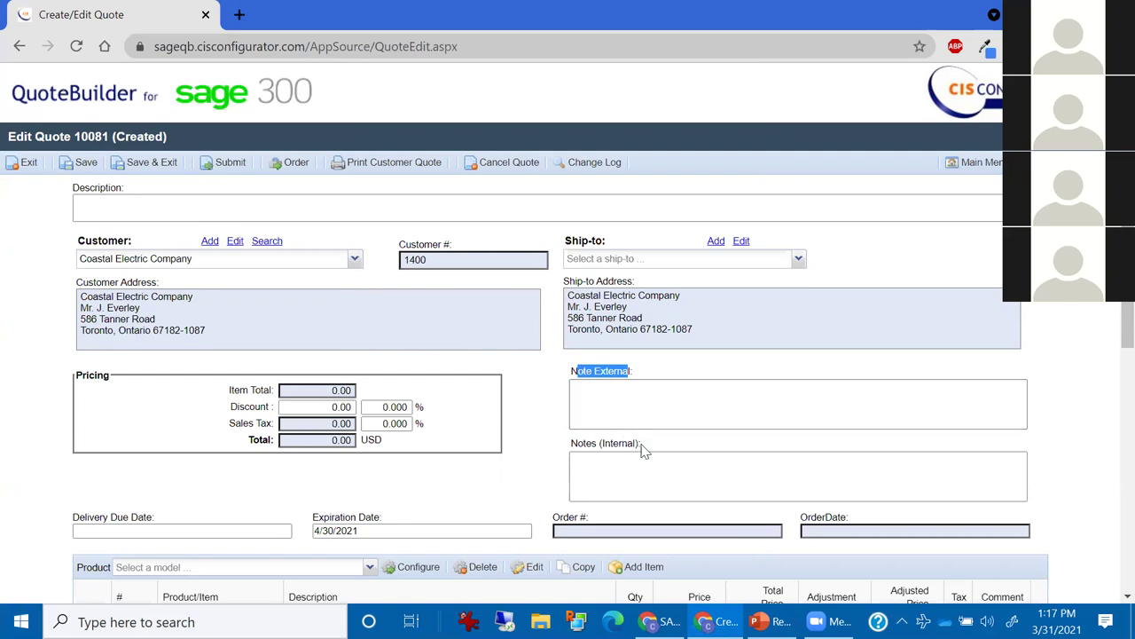
left_click(657, 471)
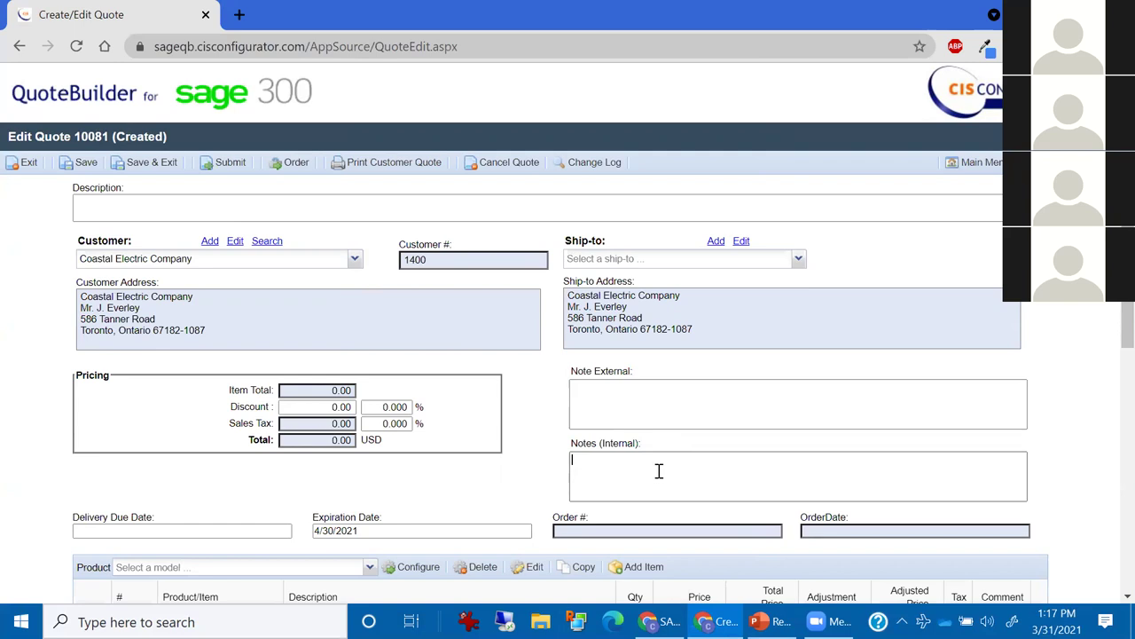
scroll(659, 471, "down", 1)
left_click(272, 441)
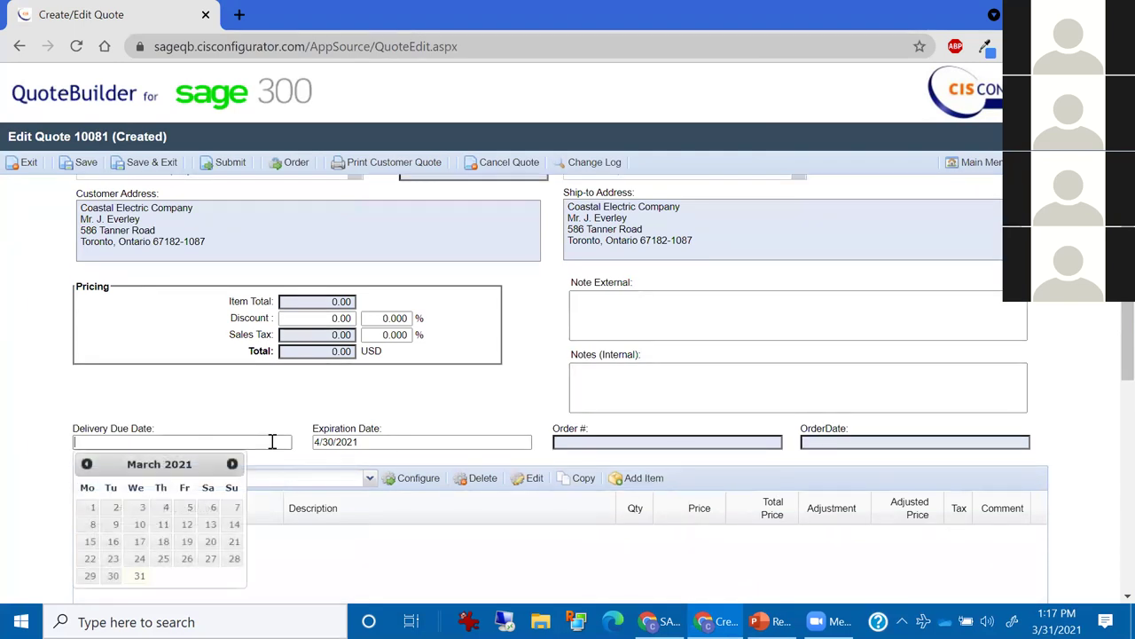
left_click(232, 463)
left_click(188, 576)
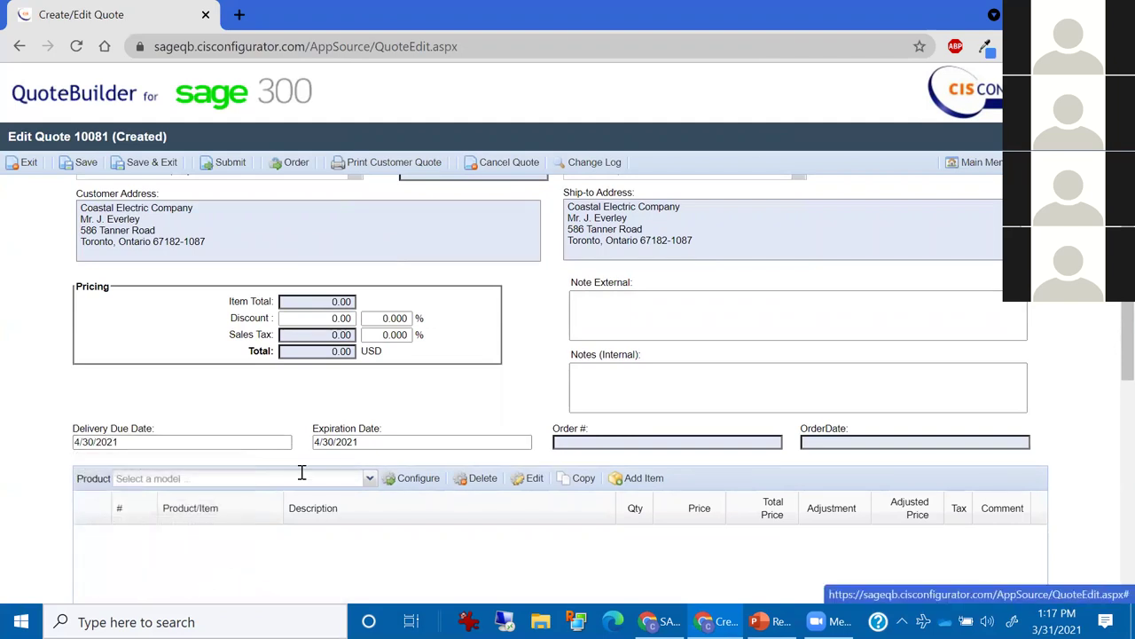
left_click(362, 443)
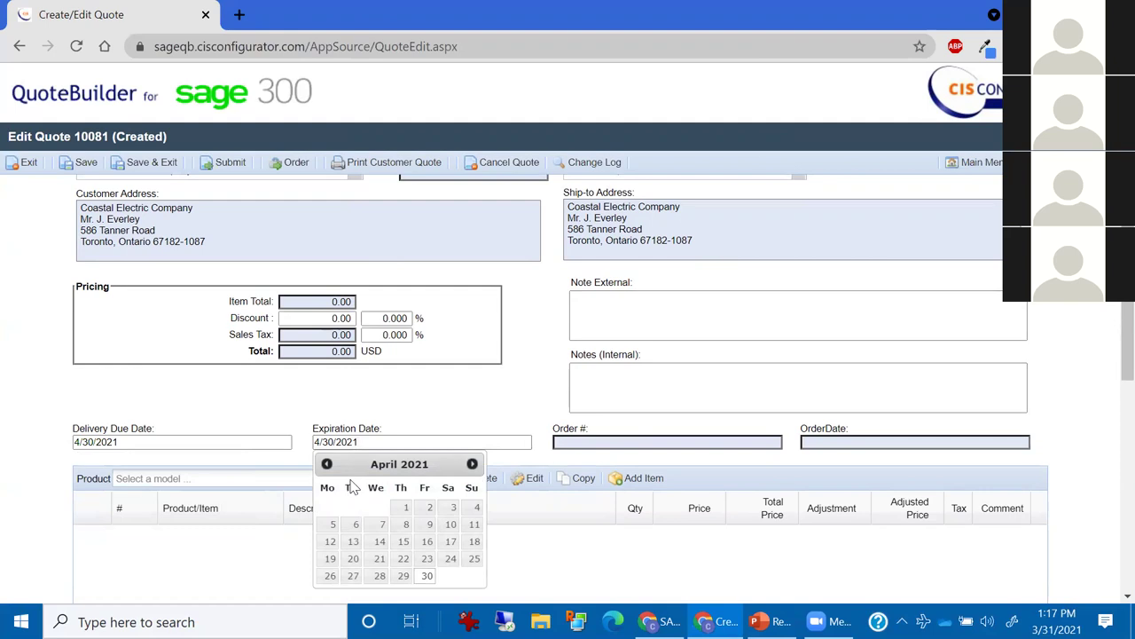
left_click(479, 421)
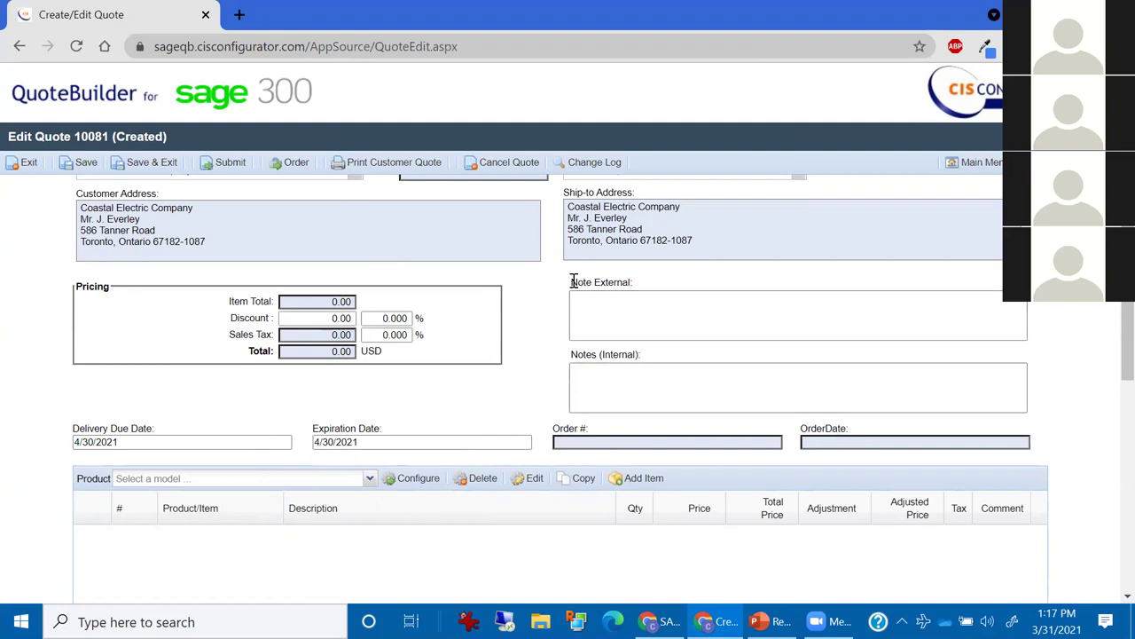
left_click_drag(574, 282, 632, 284)
left_click(621, 383)
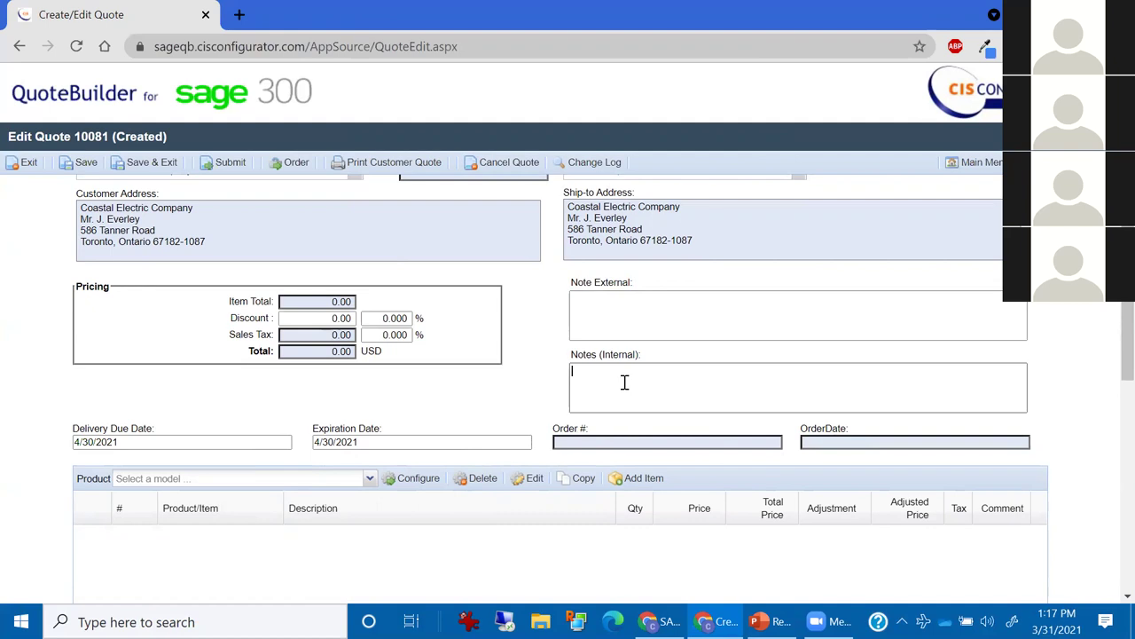
Review quote 10081's Change History, then save the quote unchanged.
left_click(581, 162)
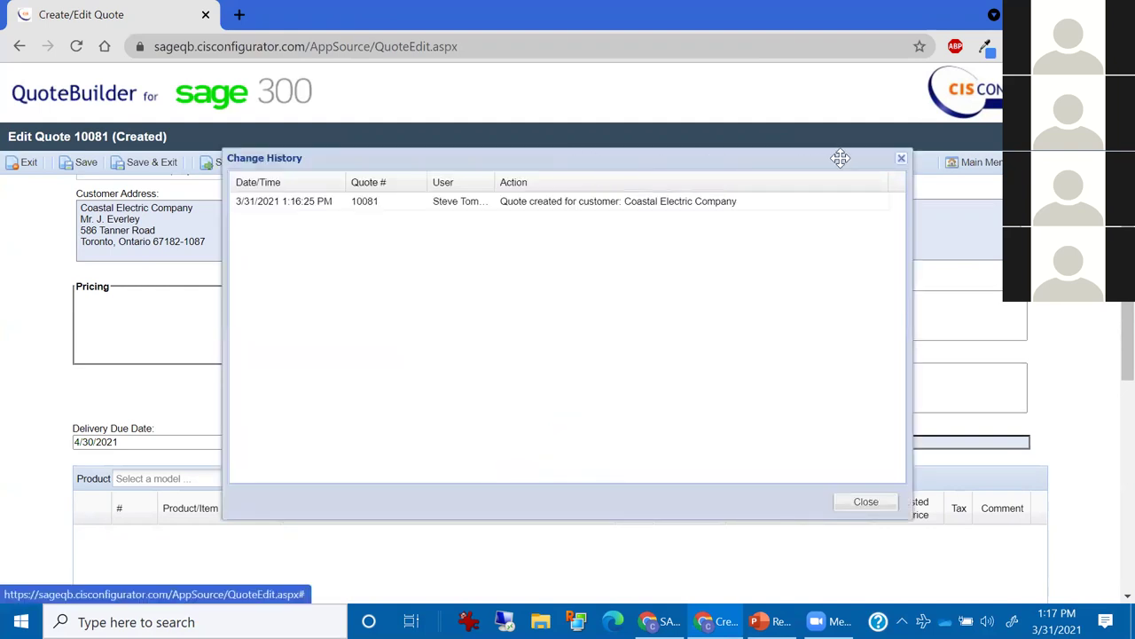
left_click(899, 160)
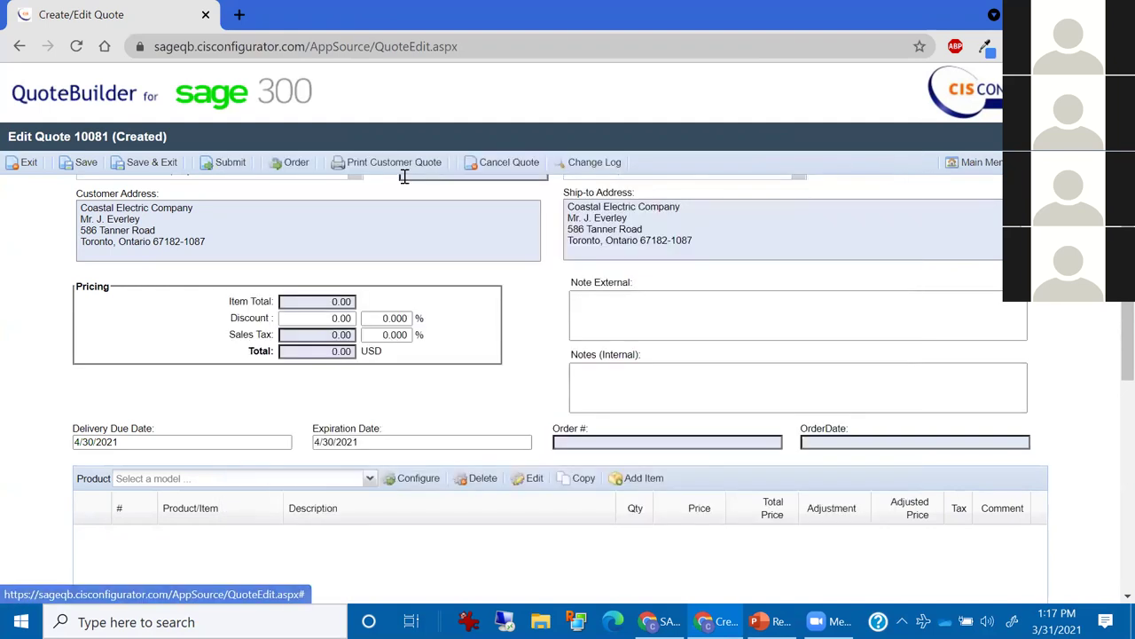
left_click(82, 162)
scroll(337, 366, "down", 1)
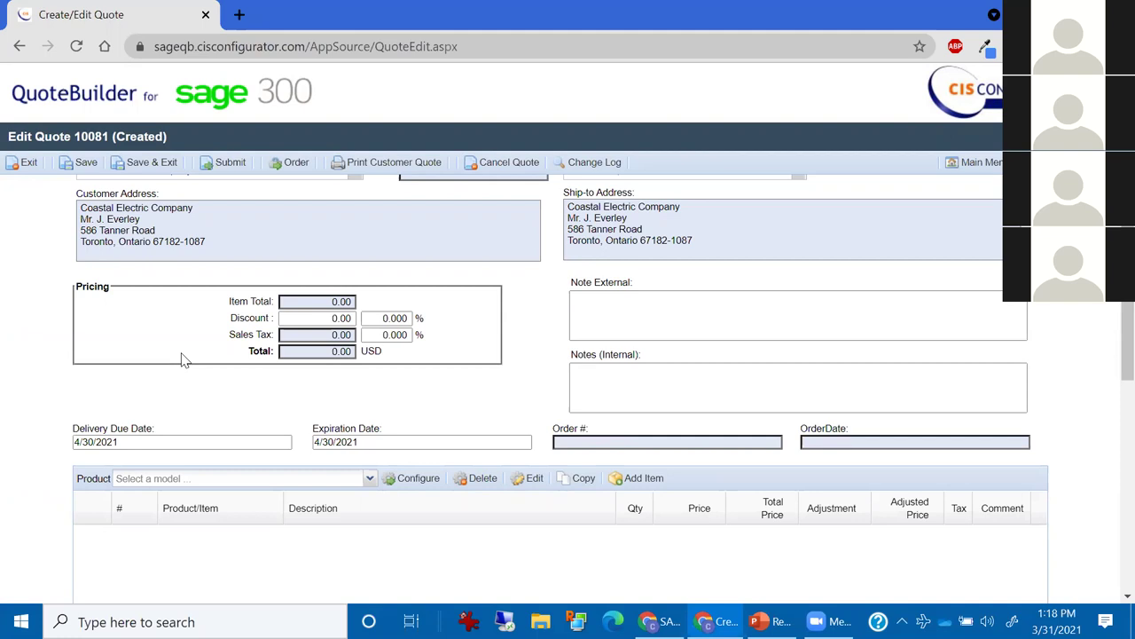
Add item 0101LS (1 LS PACKAGE) via Item Lookup, making the total 32,682.40 USD.
scroll(257, 381, "down", 1)
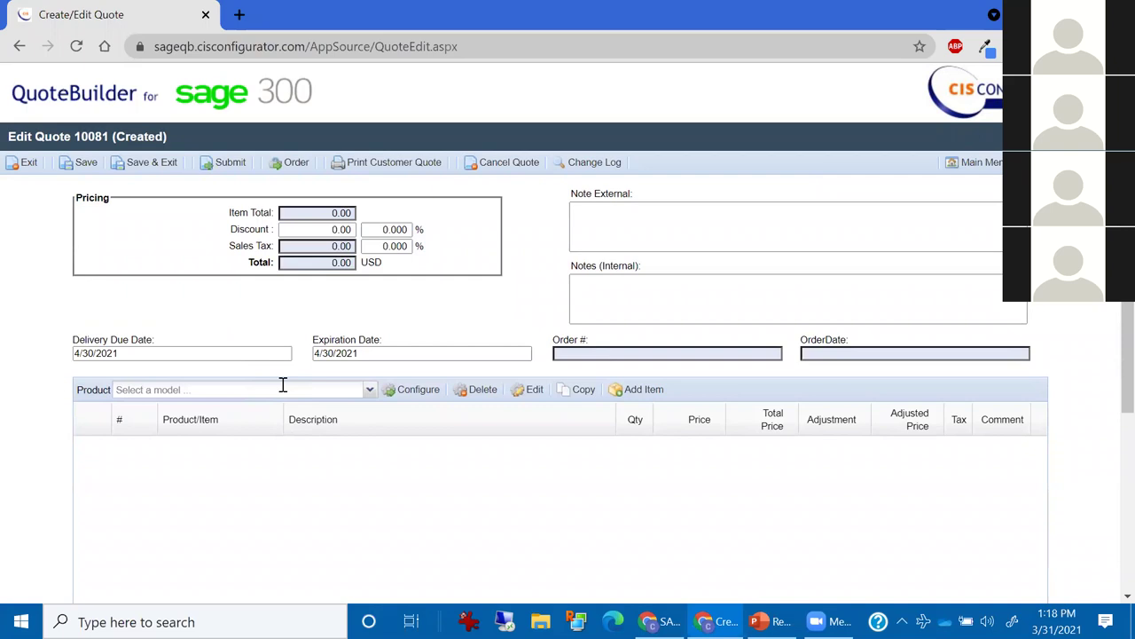
left_click(639, 390)
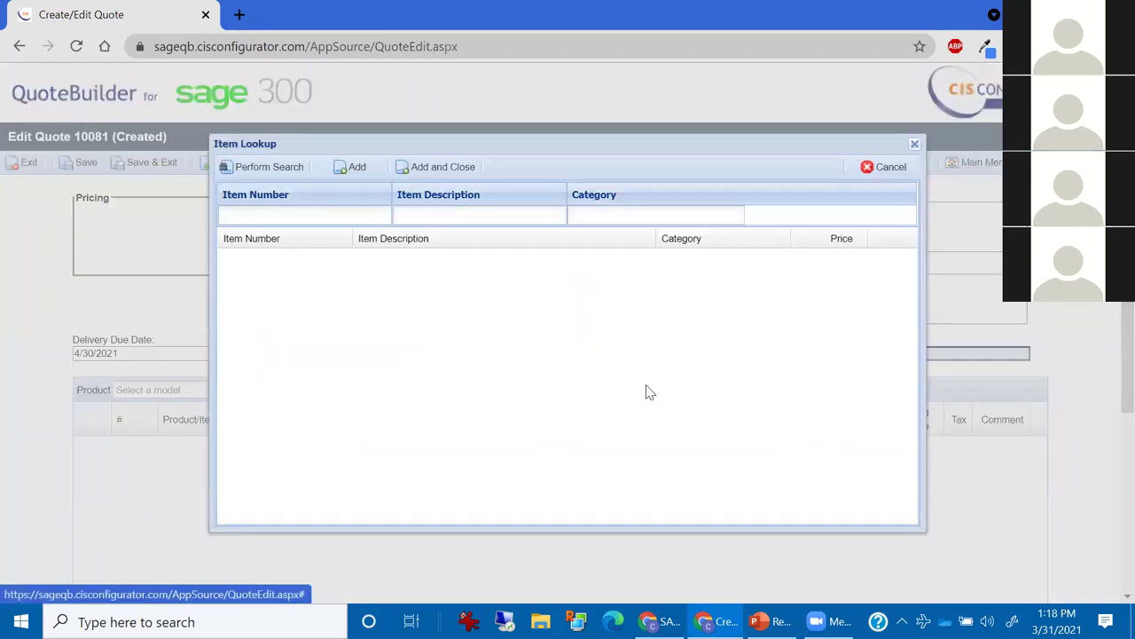
left_click(271, 168)
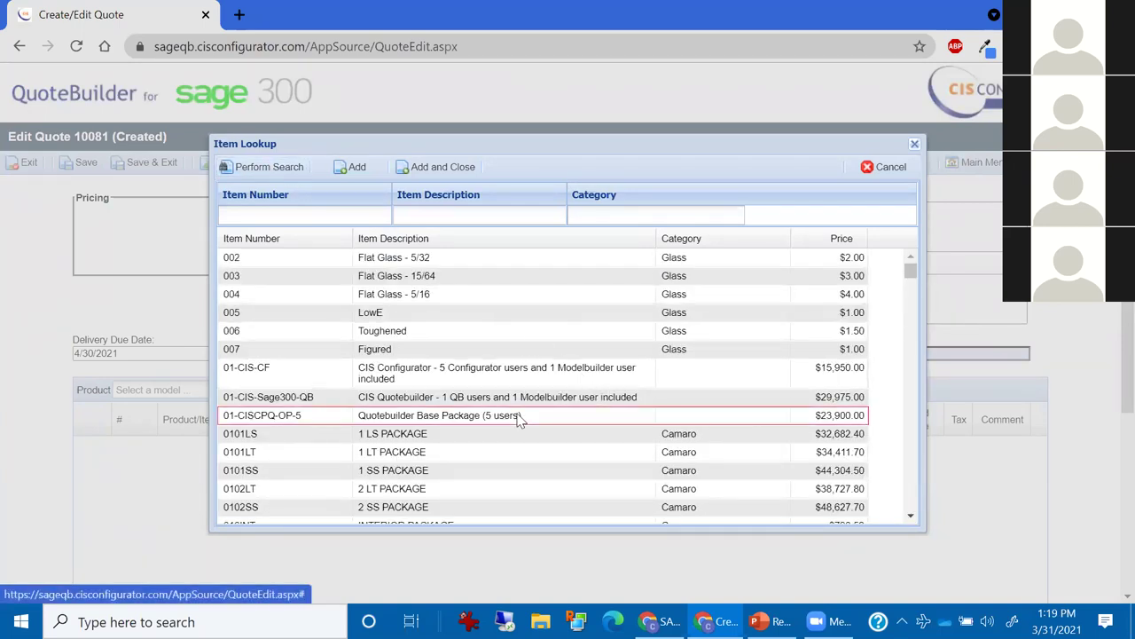
scroll(488, 448, "down", 3)
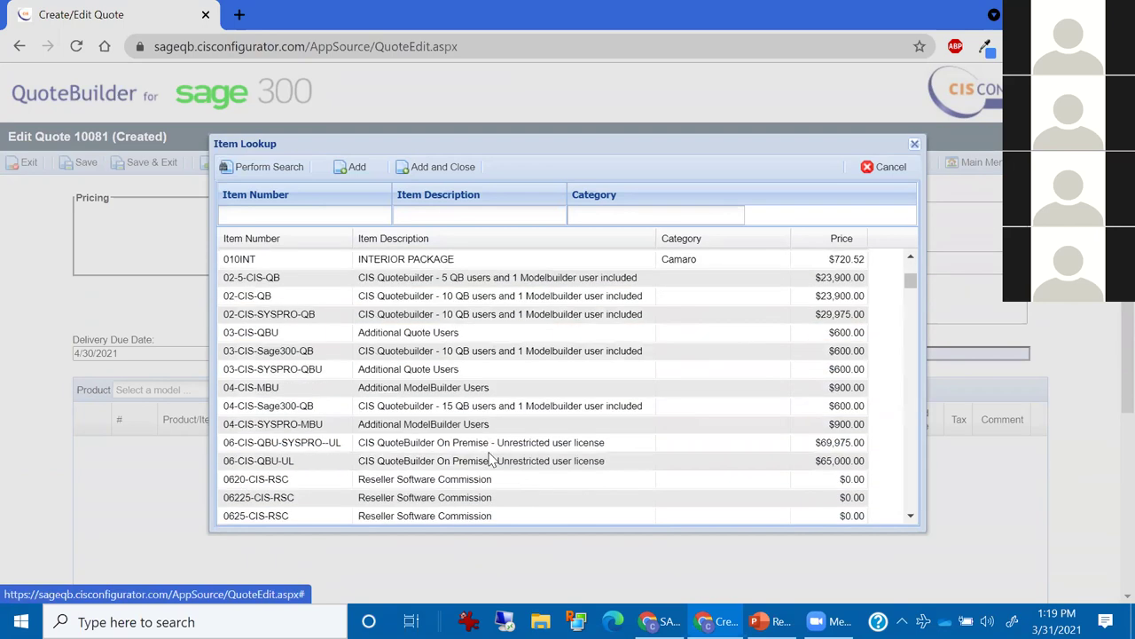
scroll(489, 457, "up", 3)
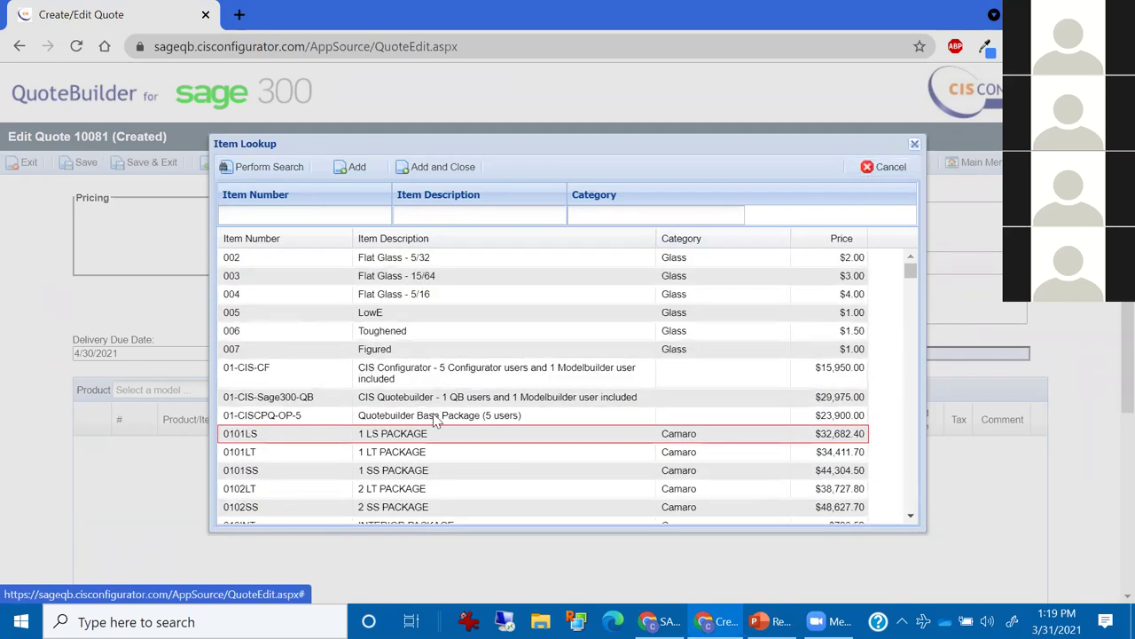
left_click(437, 168)
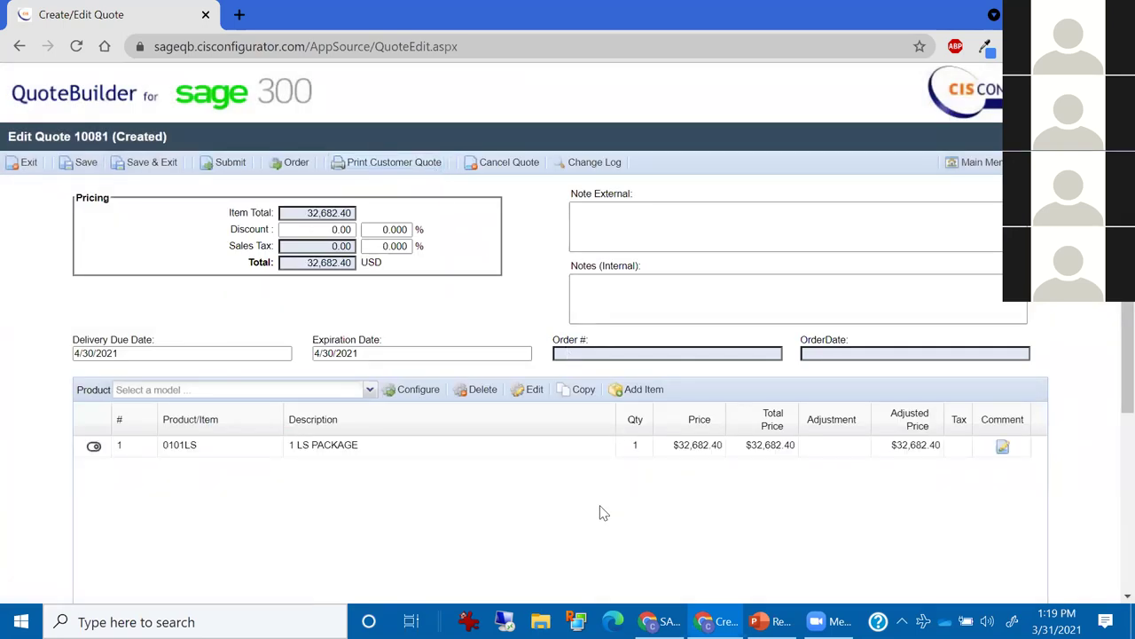
Leave the 0101LS line at quantity 1 and select Trailer as the product model.
left_click(840, 451)
left_click(844, 451)
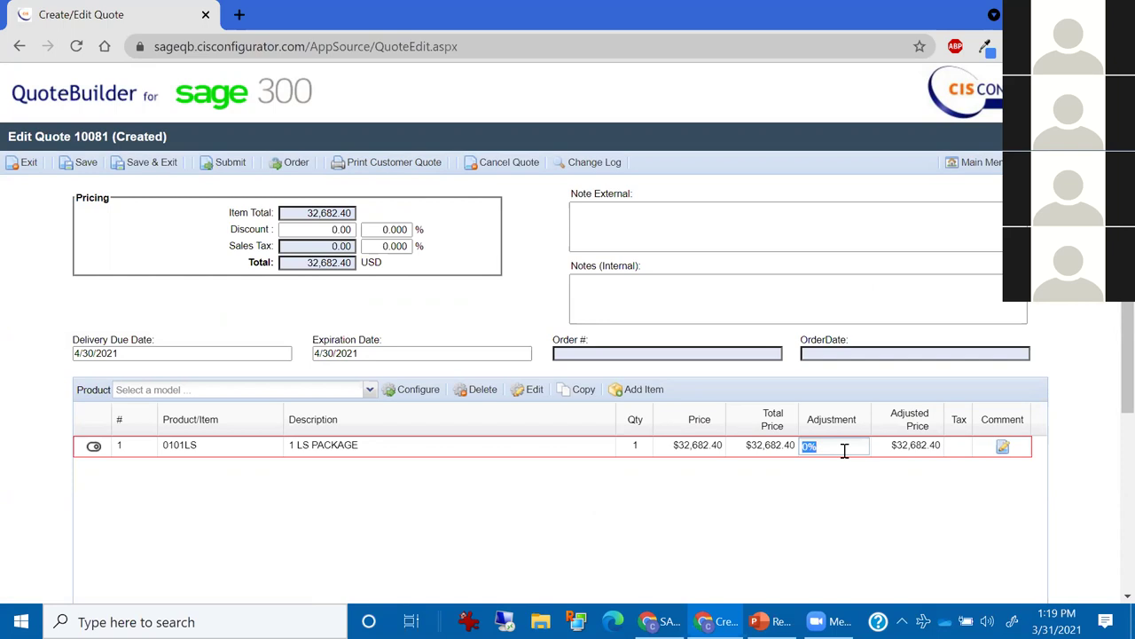
left_click(1003, 446)
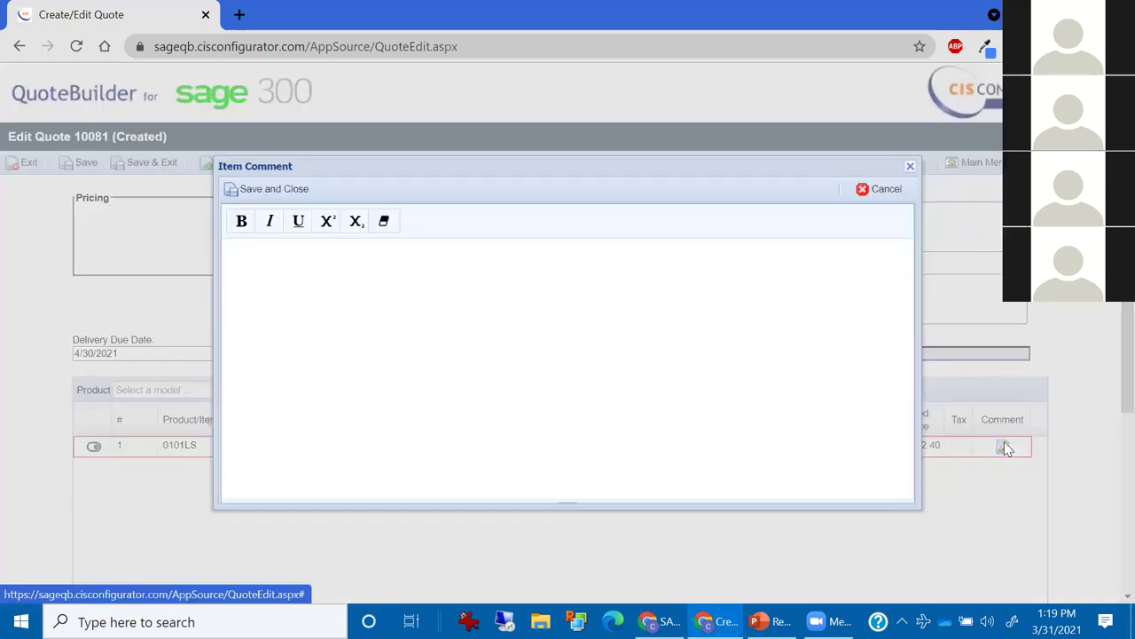
left_click(884, 191)
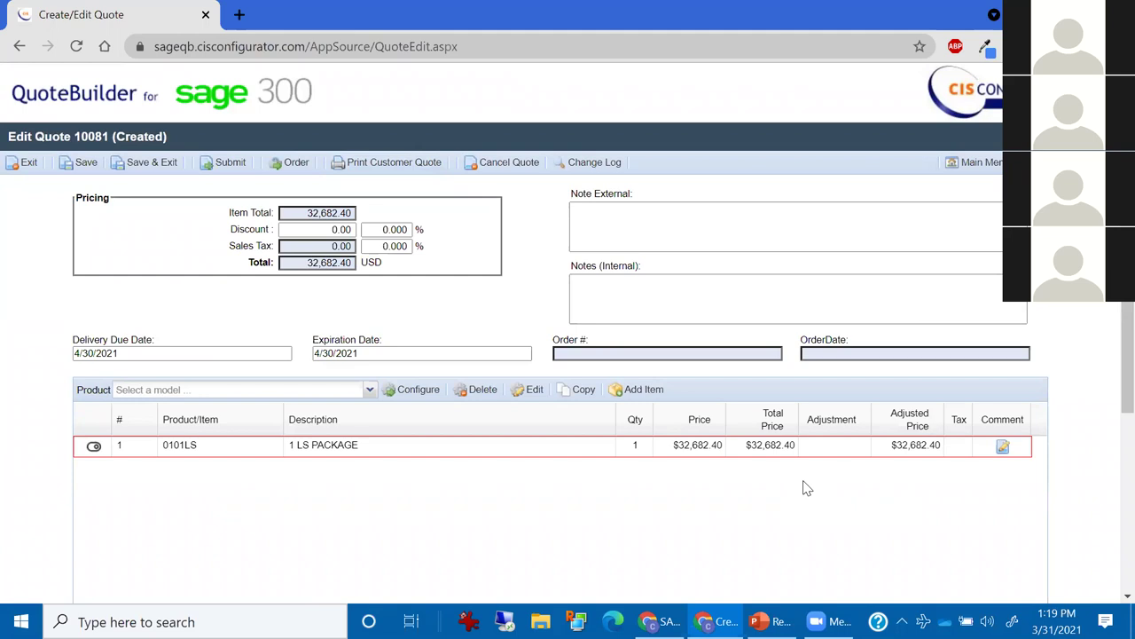
left_click(635, 445)
left_click(672, 514)
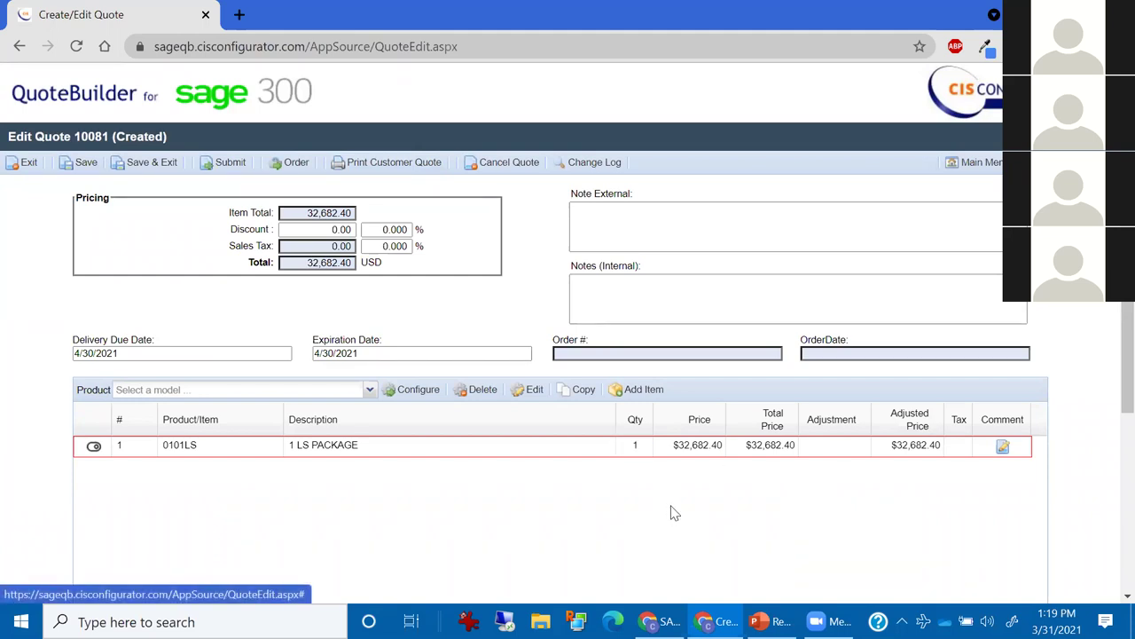
left_click(369, 391)
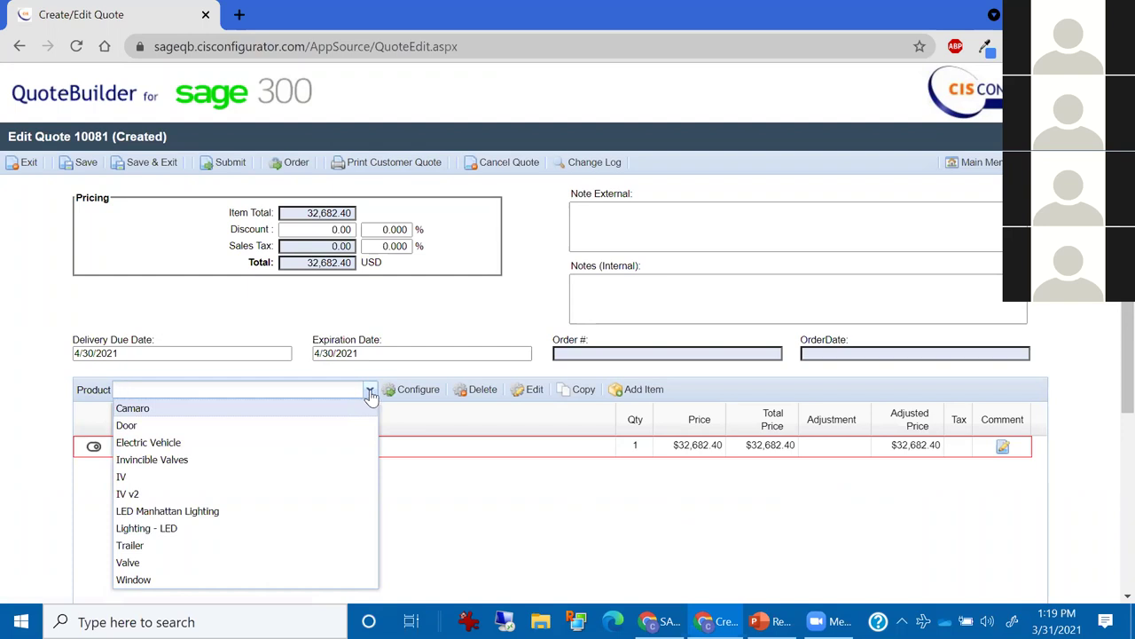
left_click(264, 544)
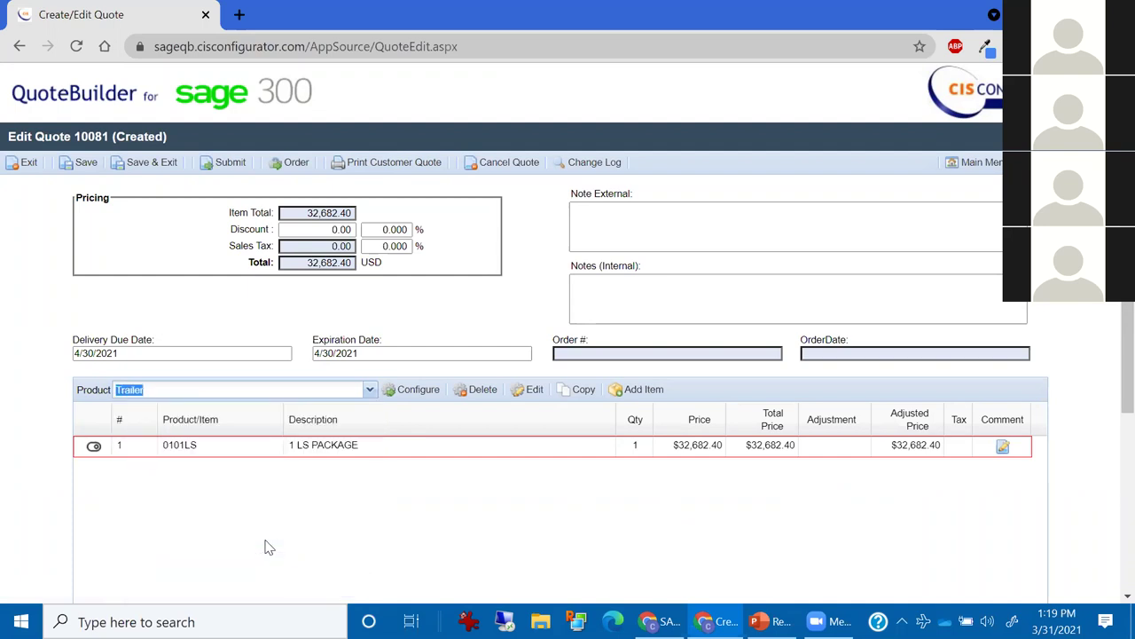
Correct the Product box to Trailer and launch the Trailer Configurator.
type("C")
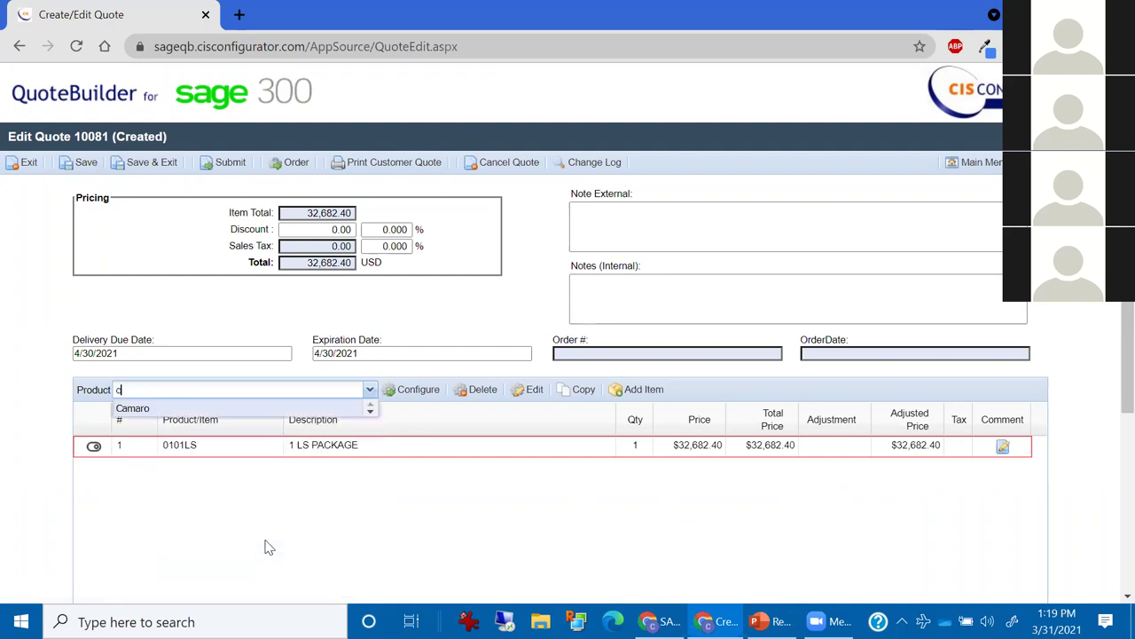
key("BackSpace")
key("BackSpace")
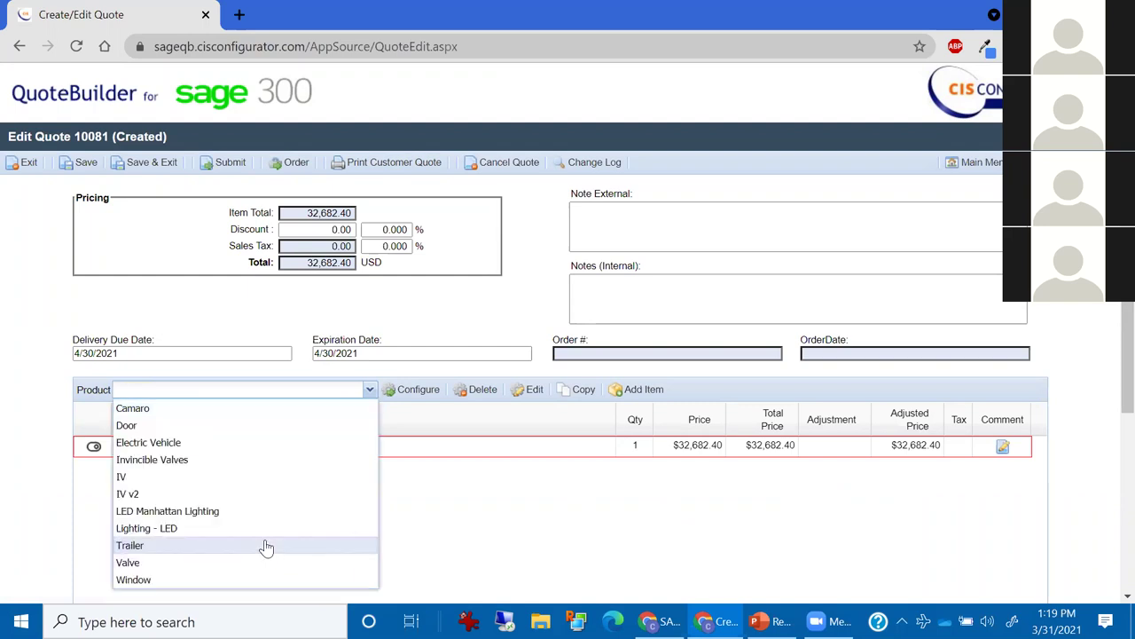
type("Trailer")
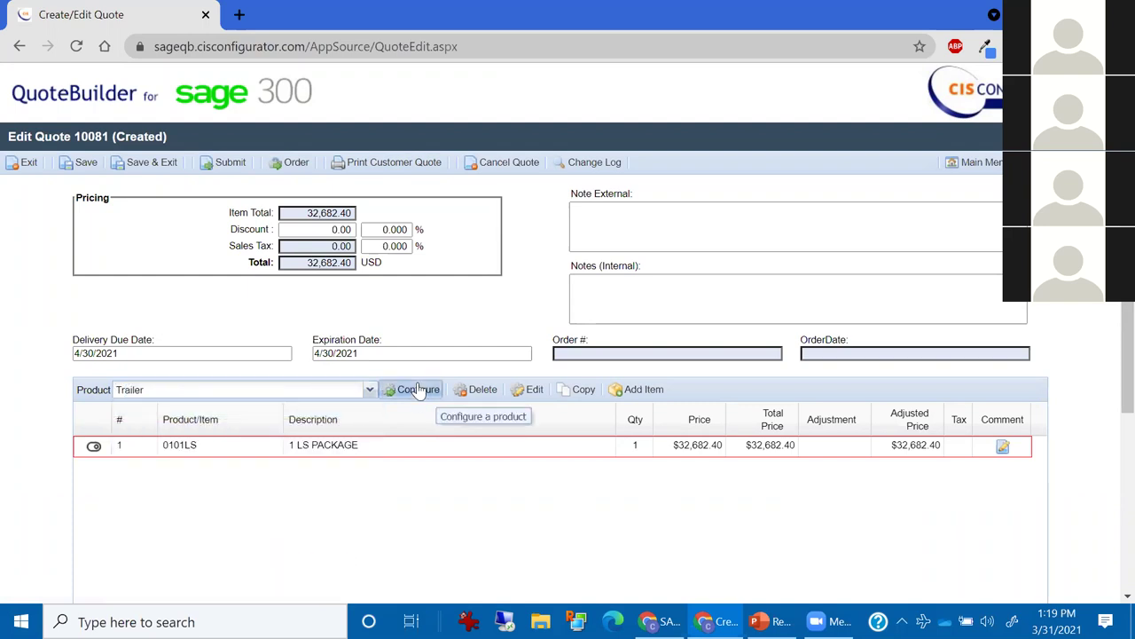
left_click(413, 388)
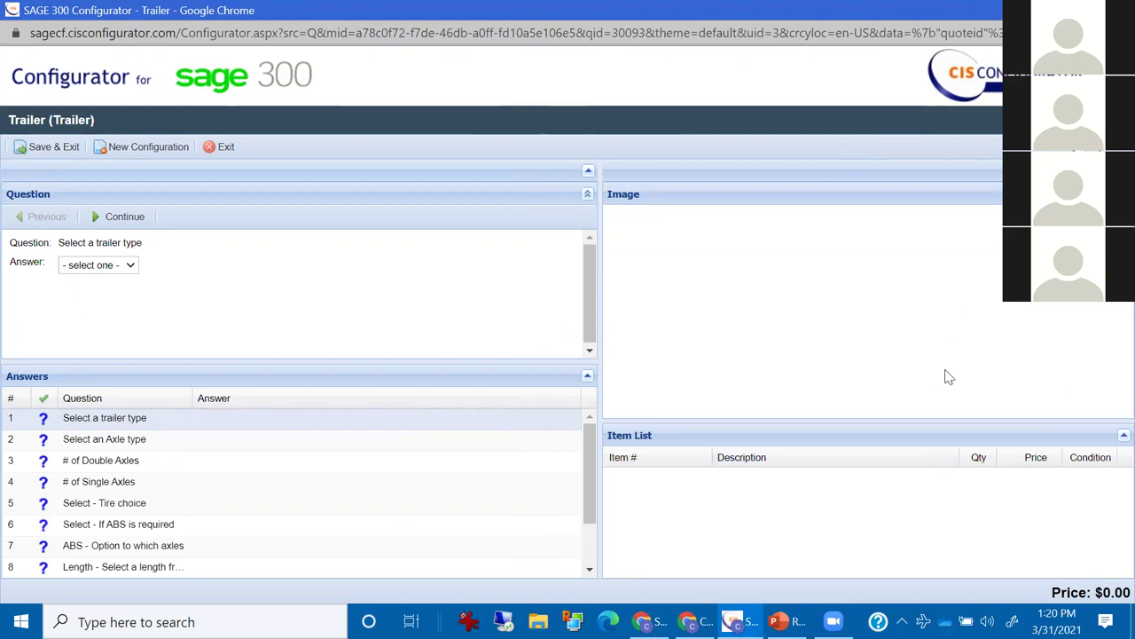
Compare Curtain Sides, Van and Flat bed trailer types, settling on Curtain Sides.
left_click(124, 270)
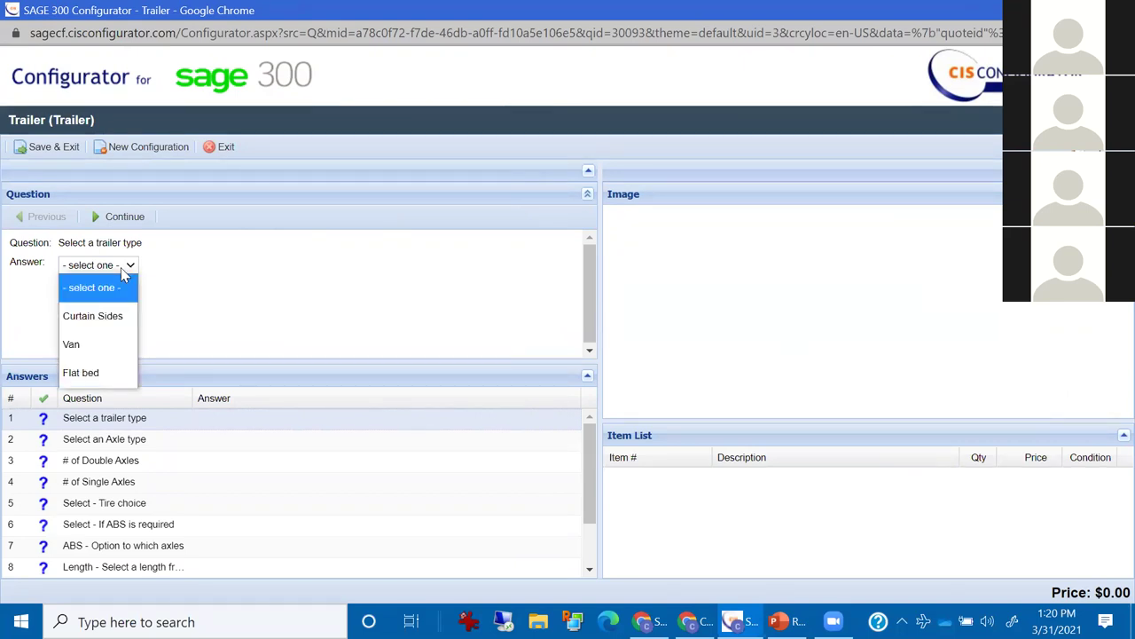
left_click(103, 318)
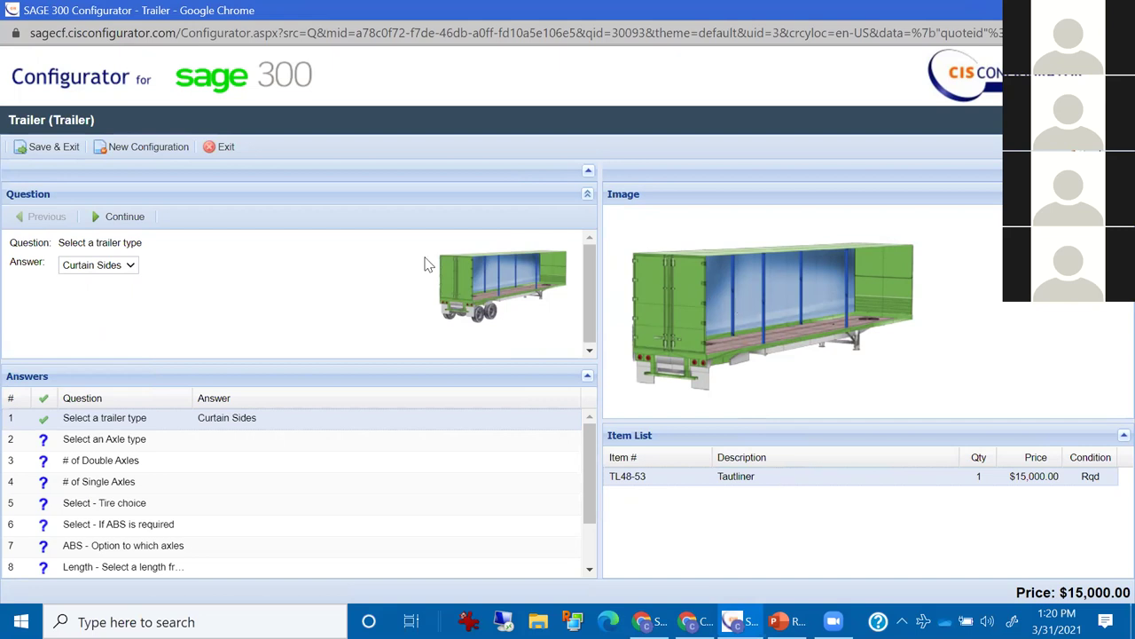
left_click(118, 265)
left_click(105, 317)
left_click(97, 265)
left_click(98, 343)
left_click(106, 265)
left_click(100, 372)
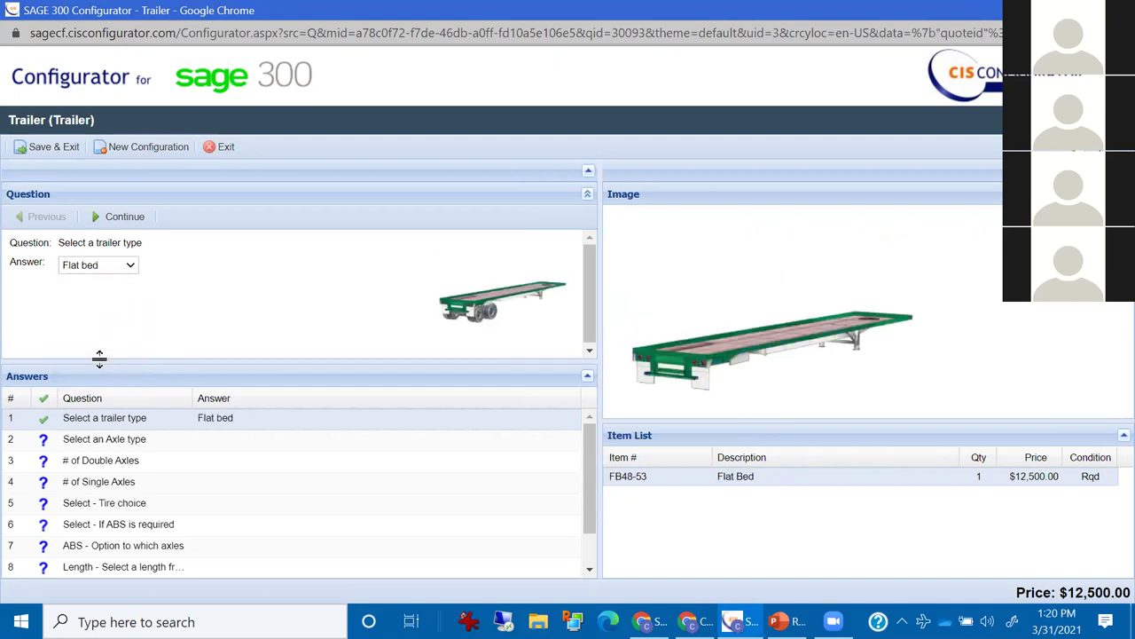
left_click(107, 266)
left_click(104, 312)
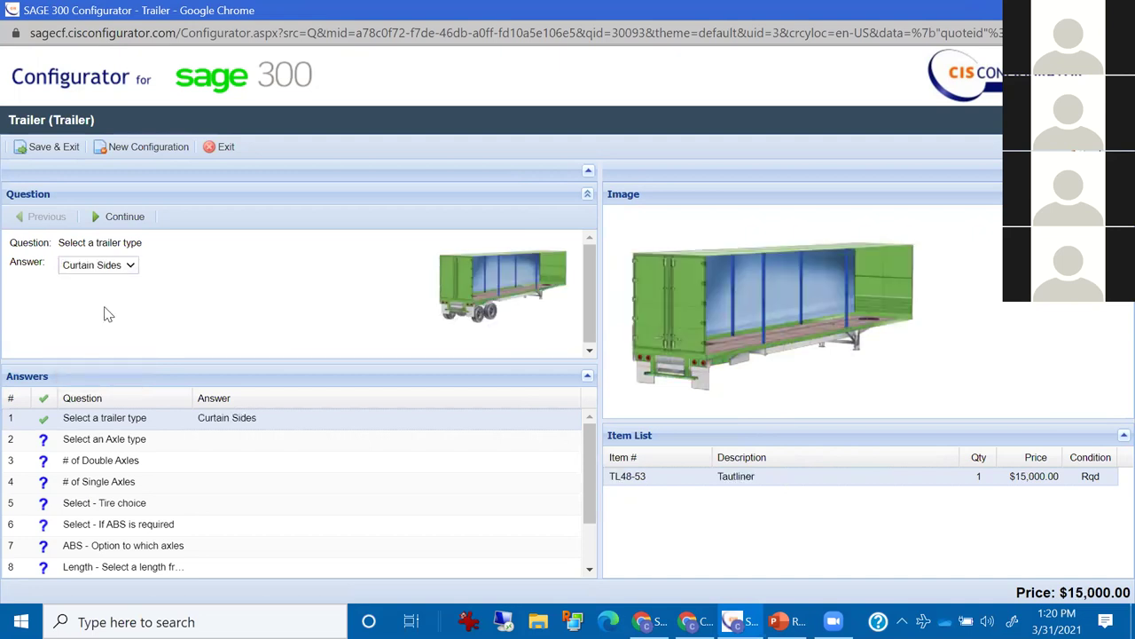
Check the trailer height question, retry Flat bed, and restore Curtain Sides as trailer type.
scroll(258, 467, "down", 2)
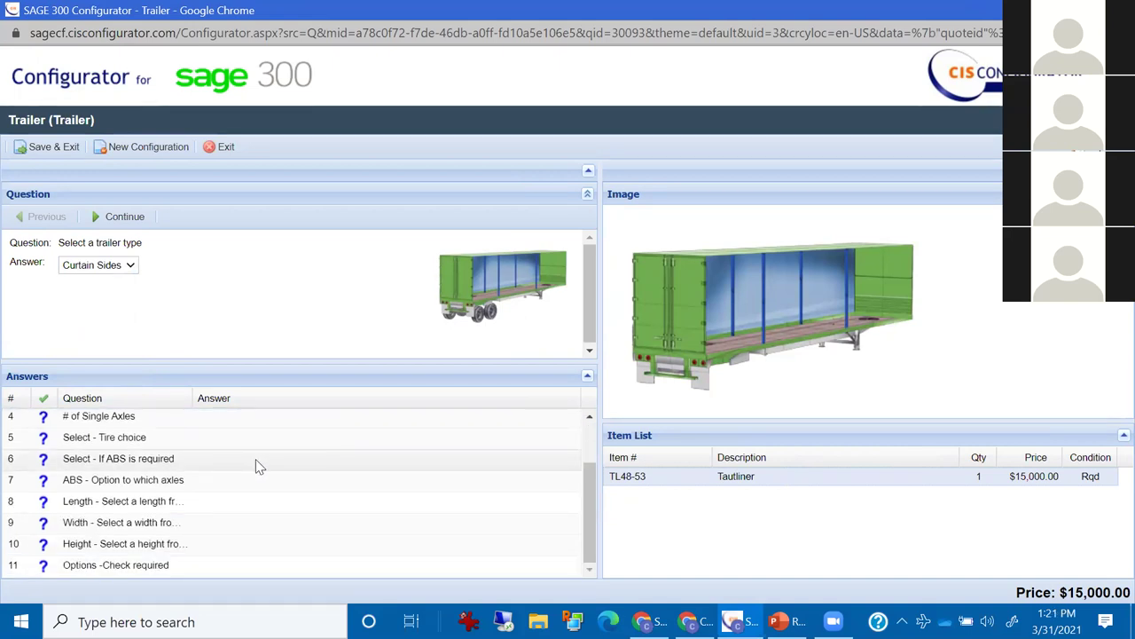
left_click(153, 545)
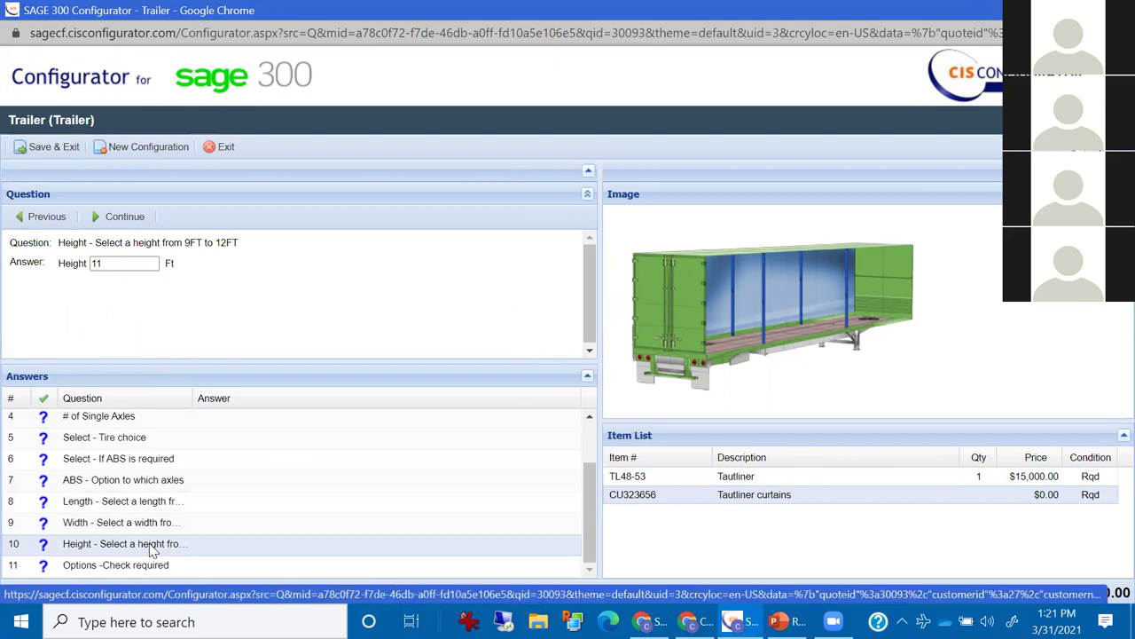
scroll(256, 492, "up", 3)
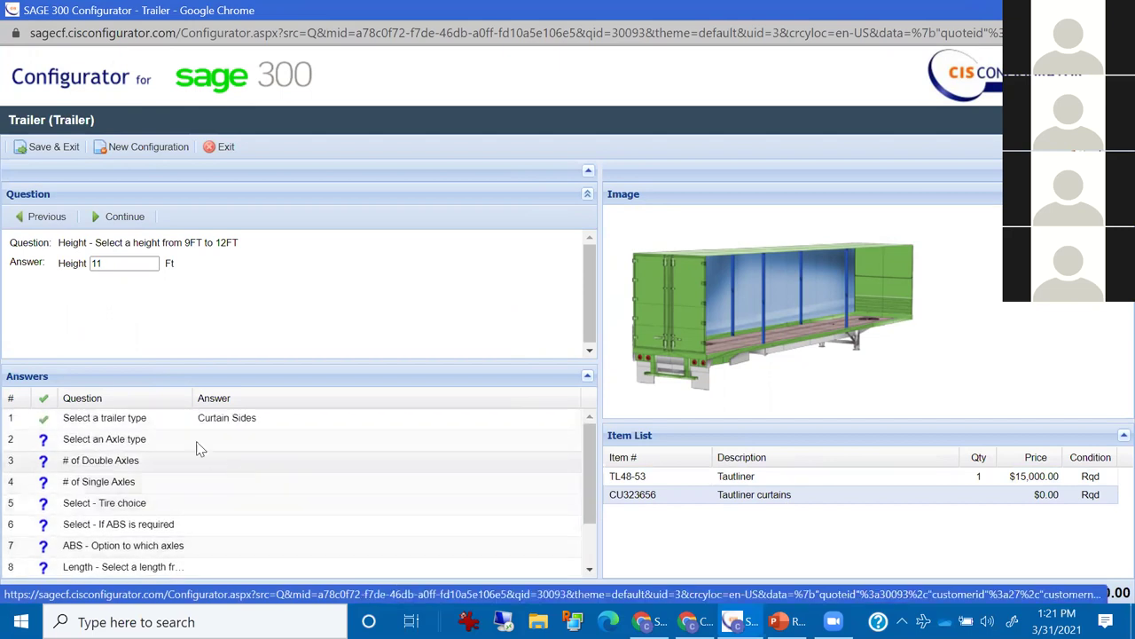
left_click(193, 417)
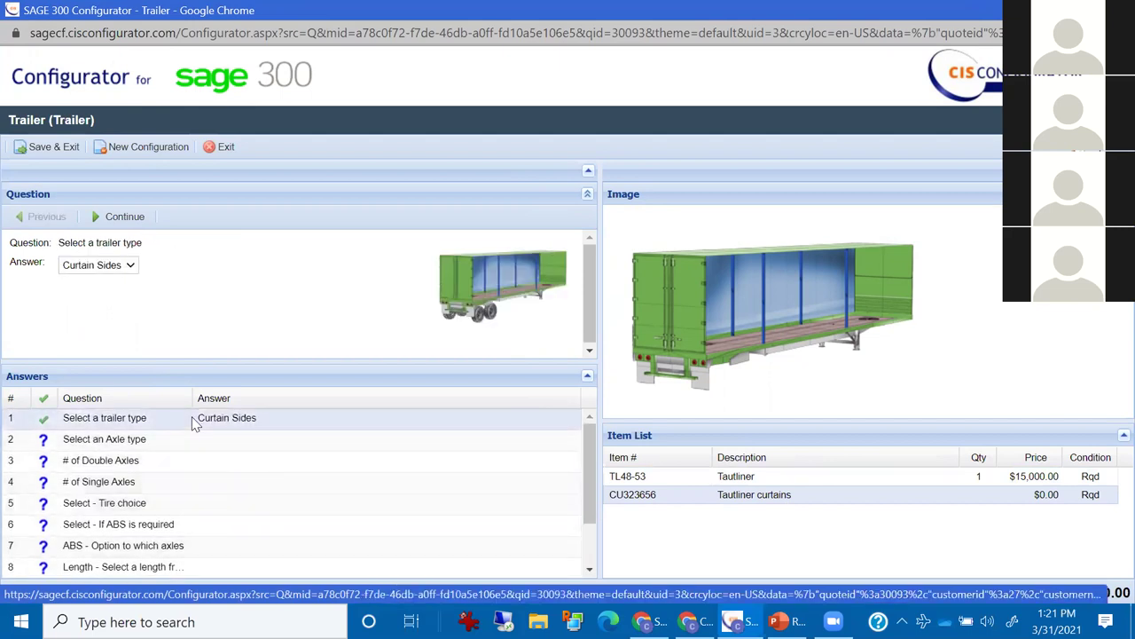
left_click(129, 266)
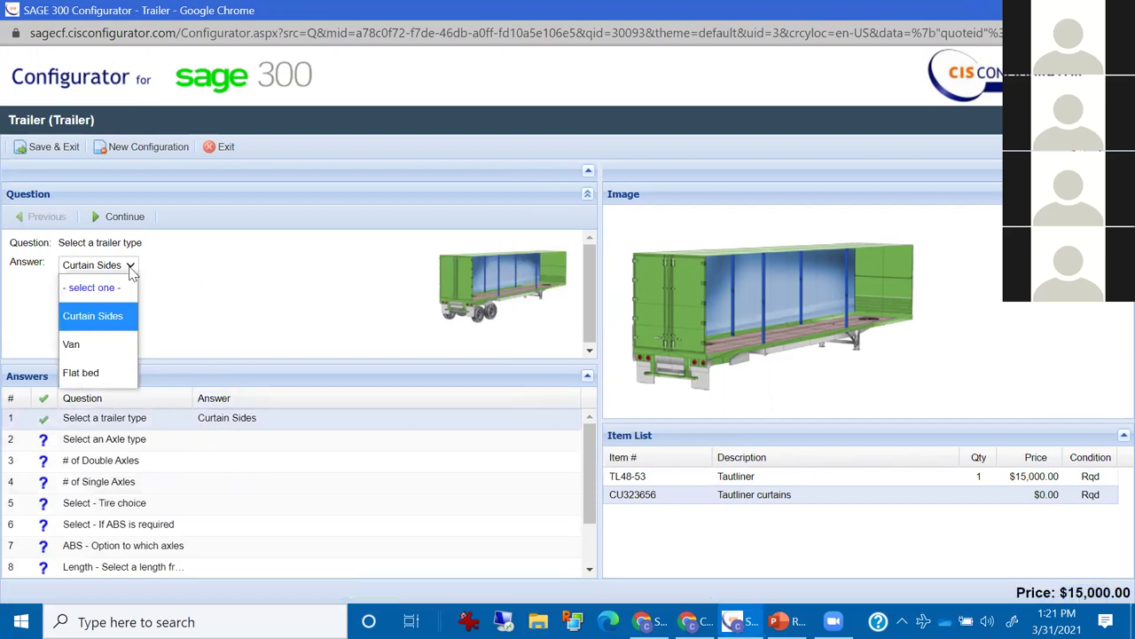
left_click(103, 374)
scroll(157, 487, "down", 2)
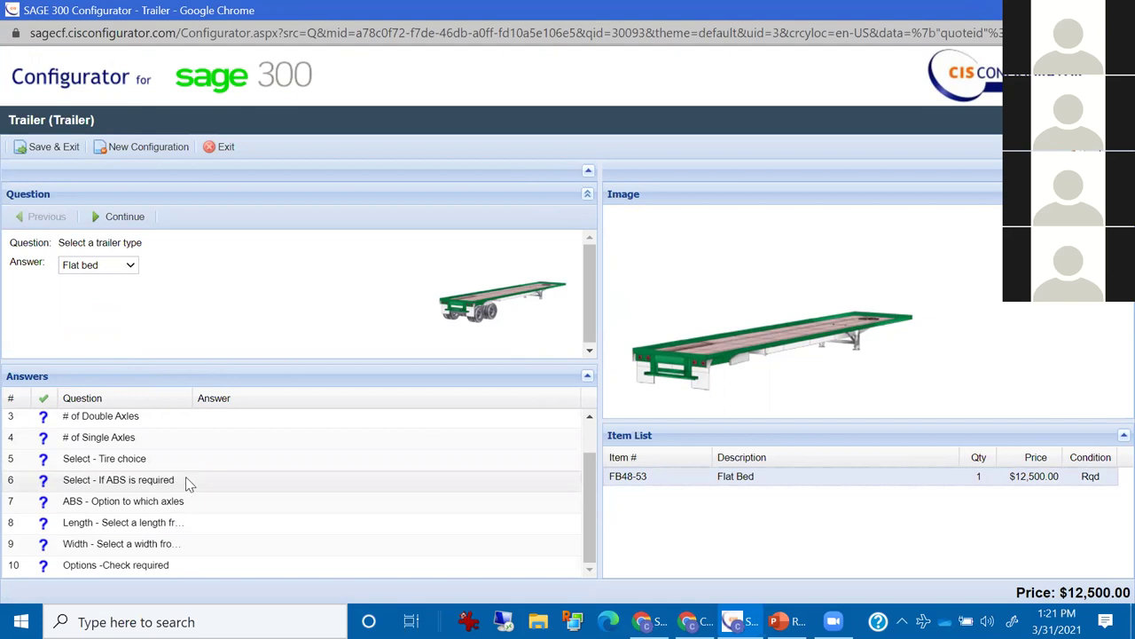
left_click(132, 266)
left_click(123, 314)
scroll(248, 484, "down", 2)
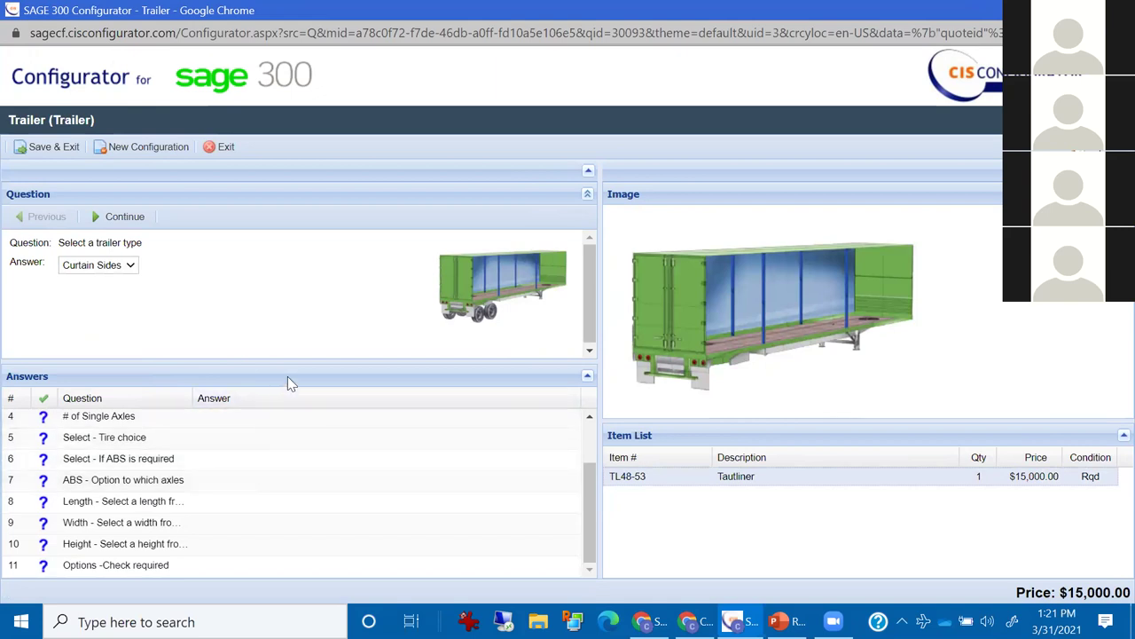
Set Axle type to Single (Single wheeled 2X1) with 4 single axles, pricing $19,080.00.
left_click(138, 220)
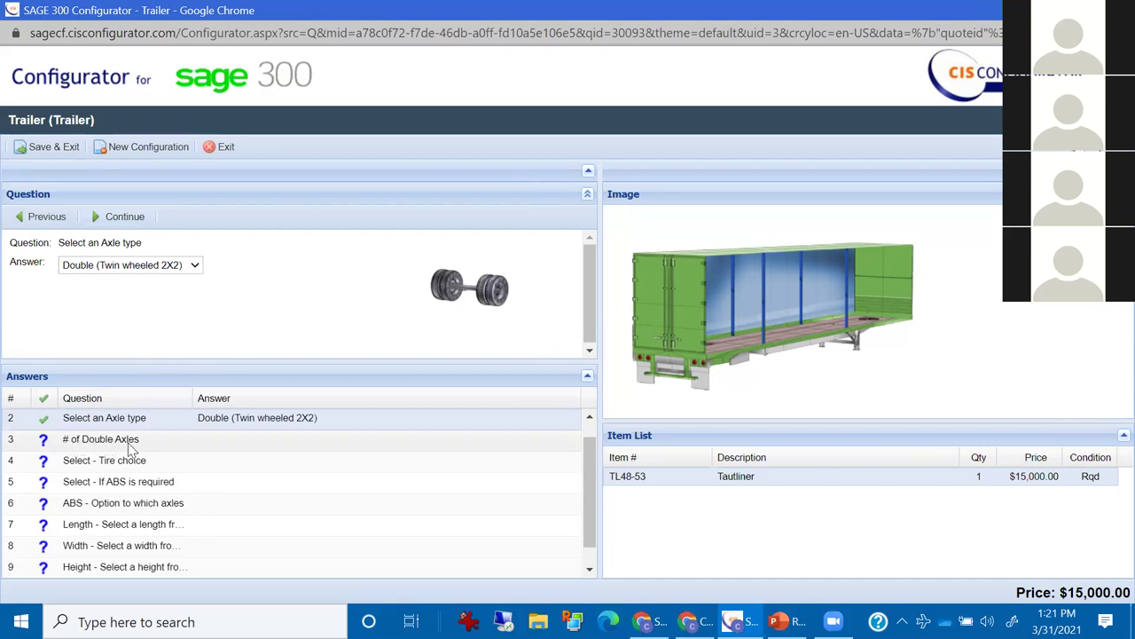
left_click(135, 266)
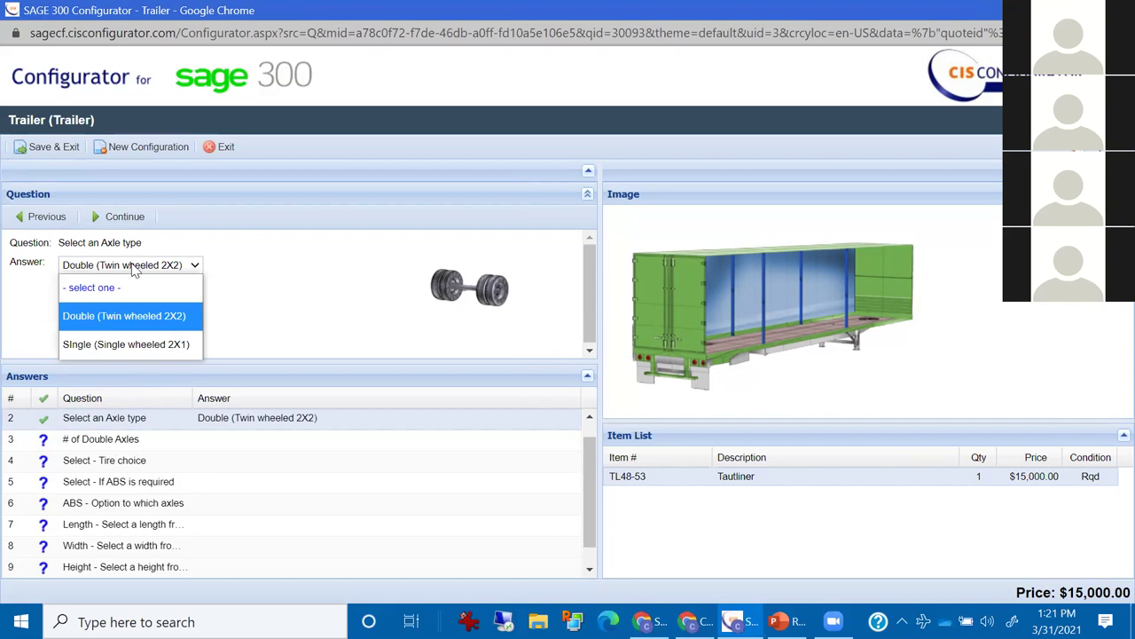
left_click(121, 340)
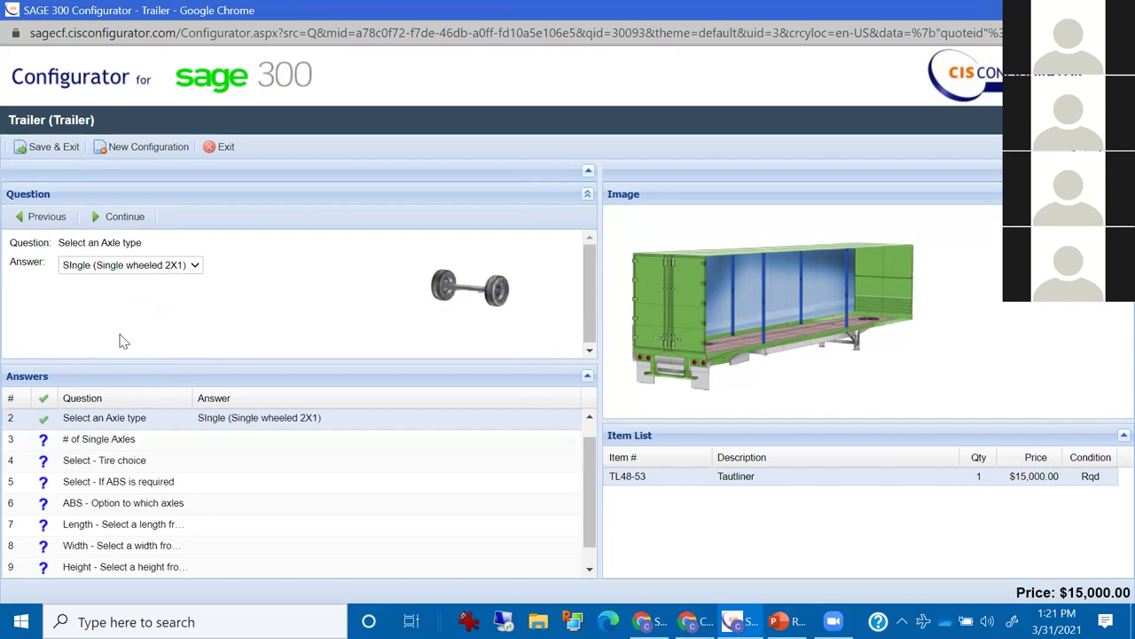
left_click(127, 441)
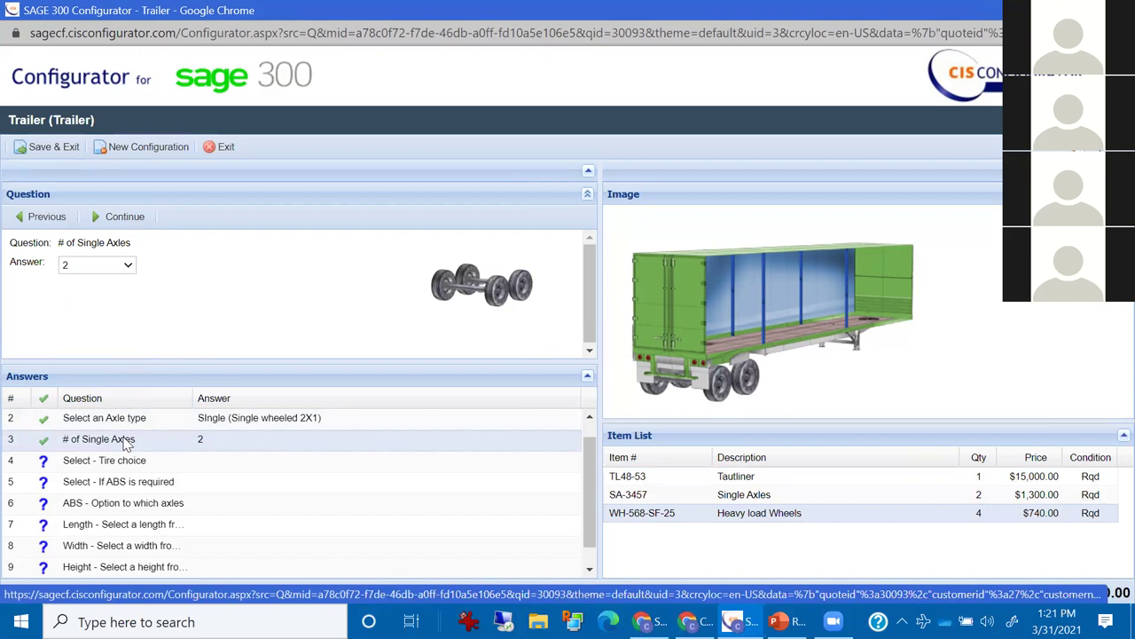
left_click(116, 268)
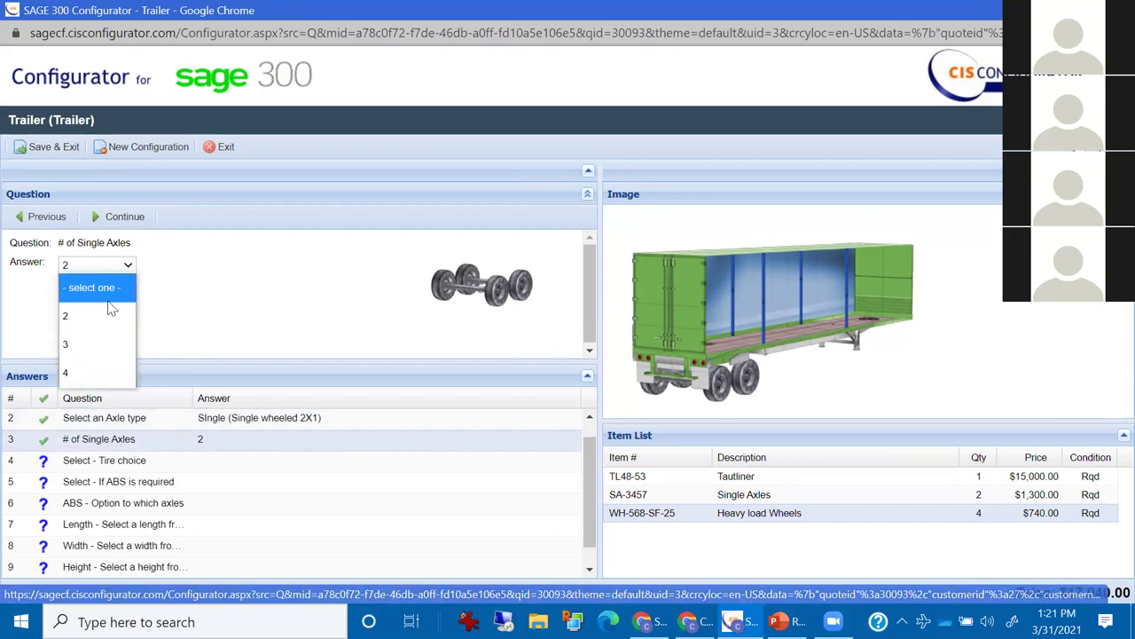
left_click(98, 376)
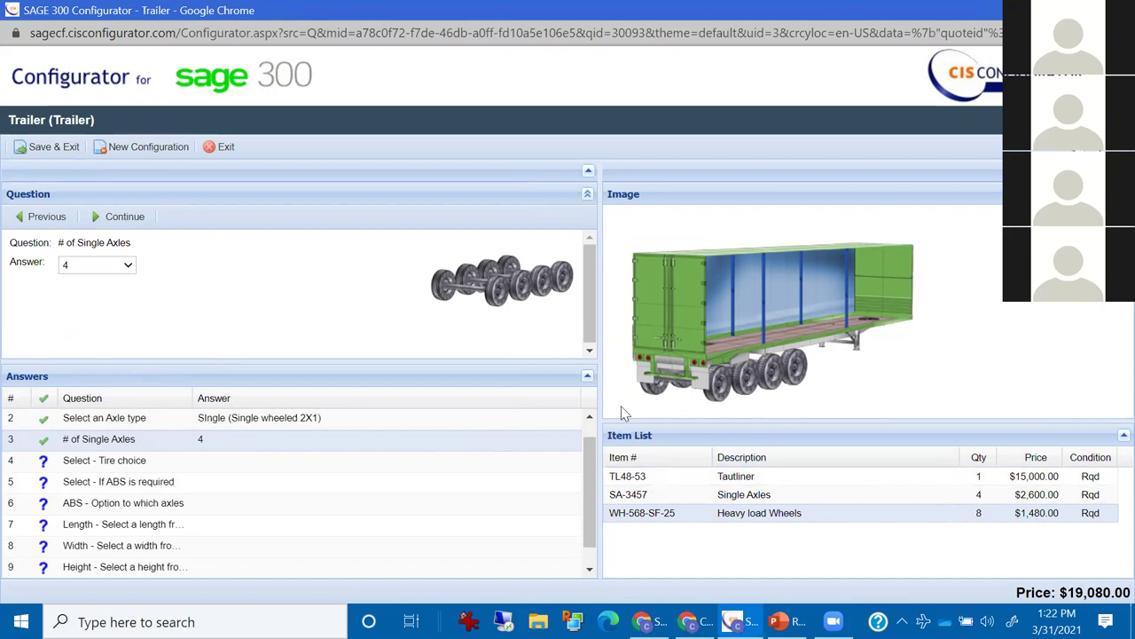
Switch the axle type to Double (Twin wheeled 2X2) with 3 double axles.
left_click(213, 421)
left_click(115, 265)
left_click(107, 314)
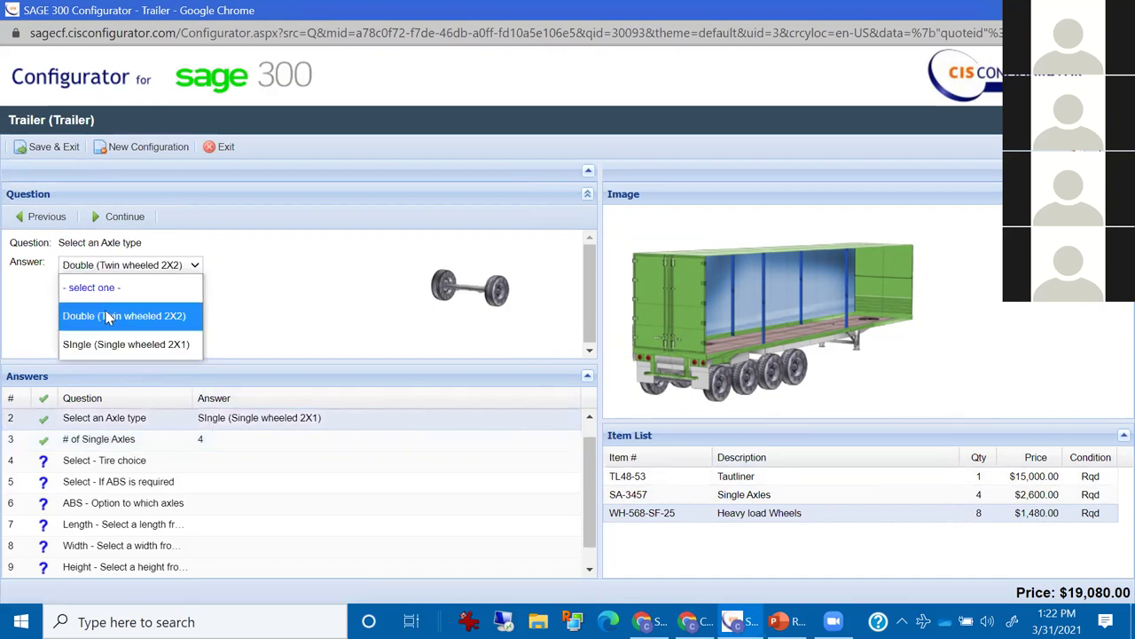
left_click(166, 439)
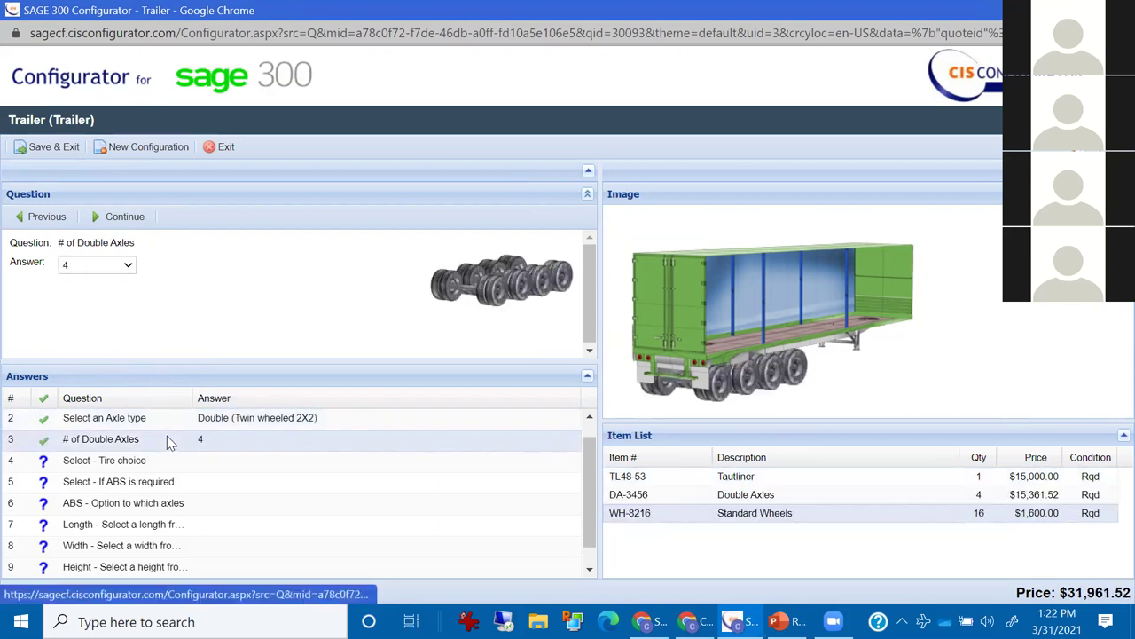
left_click(100, 266)
left_click(97, 337)
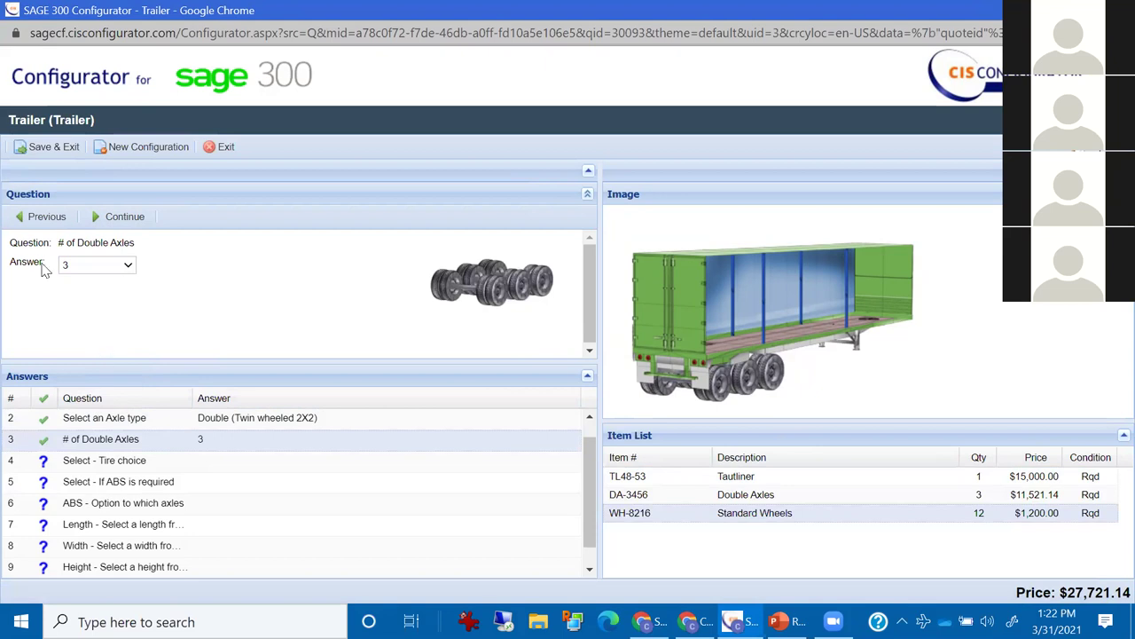
Choose Continental tires after briefly trying Bridgestone, then revisit the axle type choices.
left_click(111, 225)
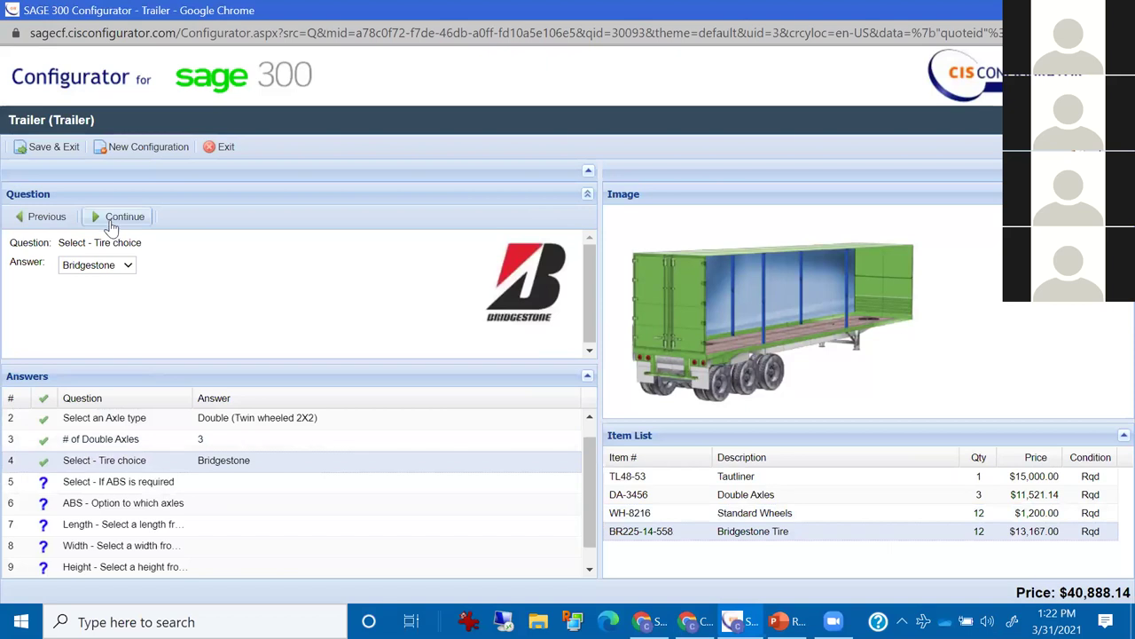
left_click(112, 266)
left_click(102, 309)
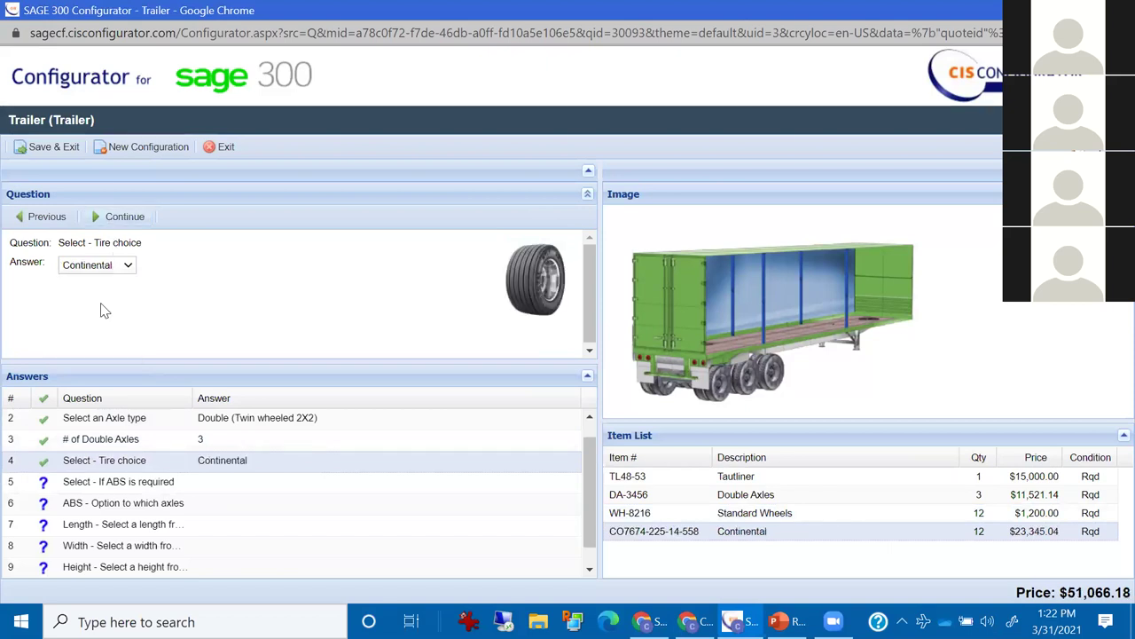
left_click(106, 266)
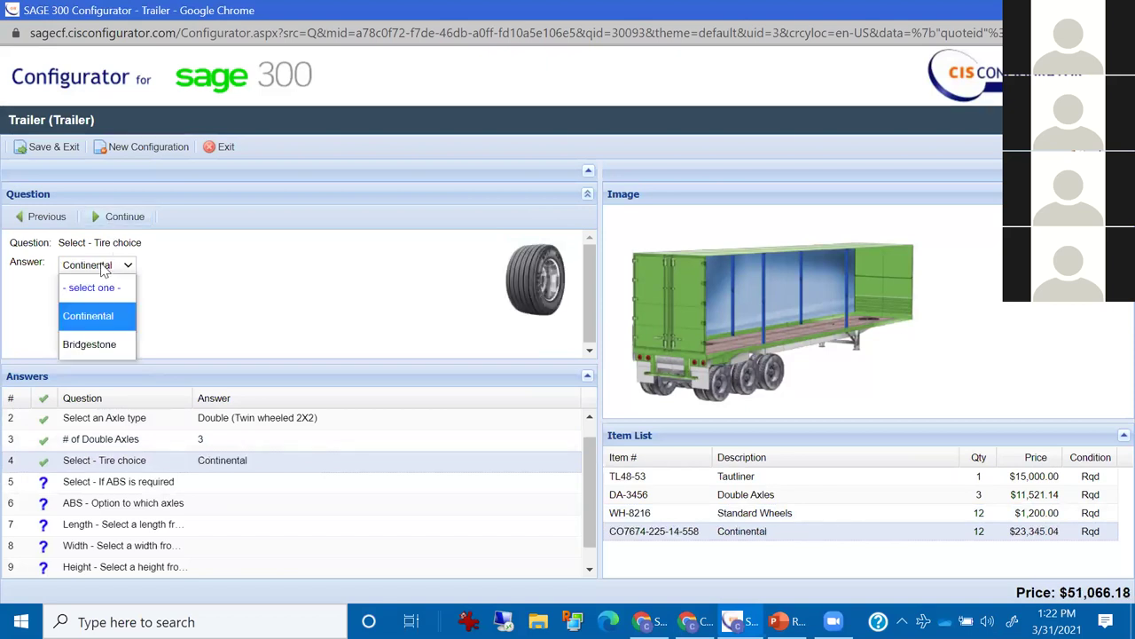
left_click(93, 344)
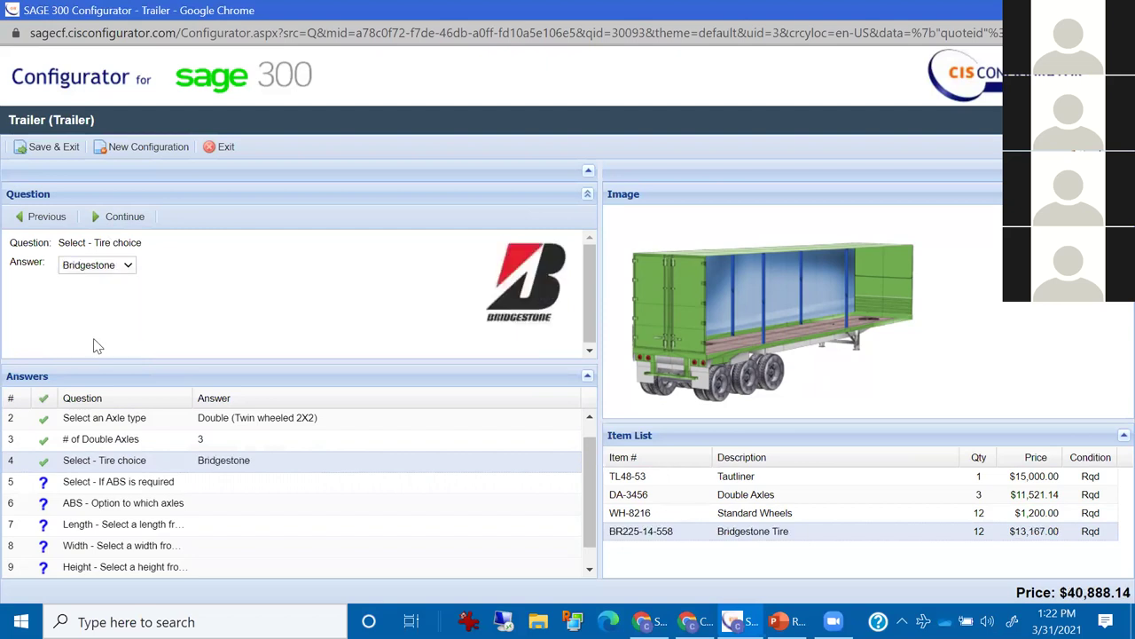
left_click(106, 266)
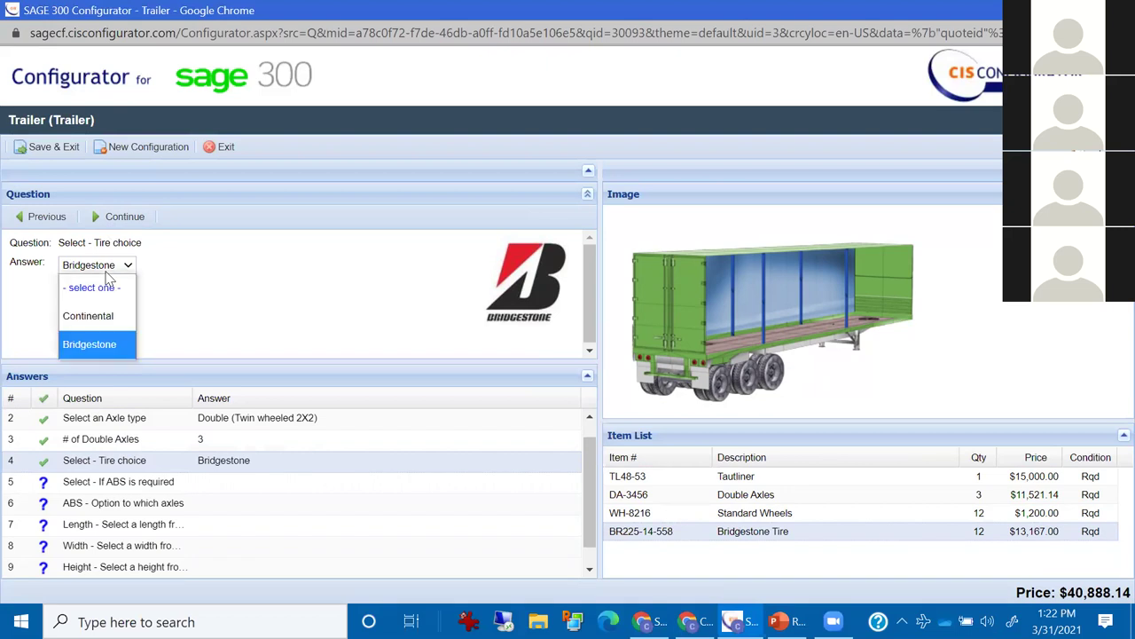
left_click(99, 314)
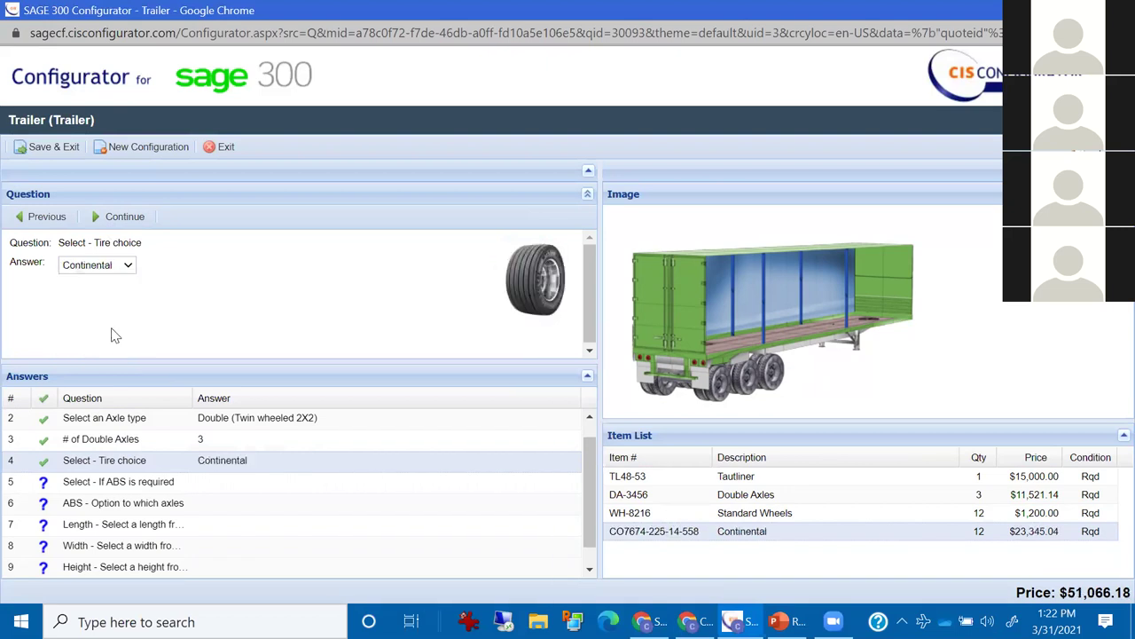
left_click(113, 267)
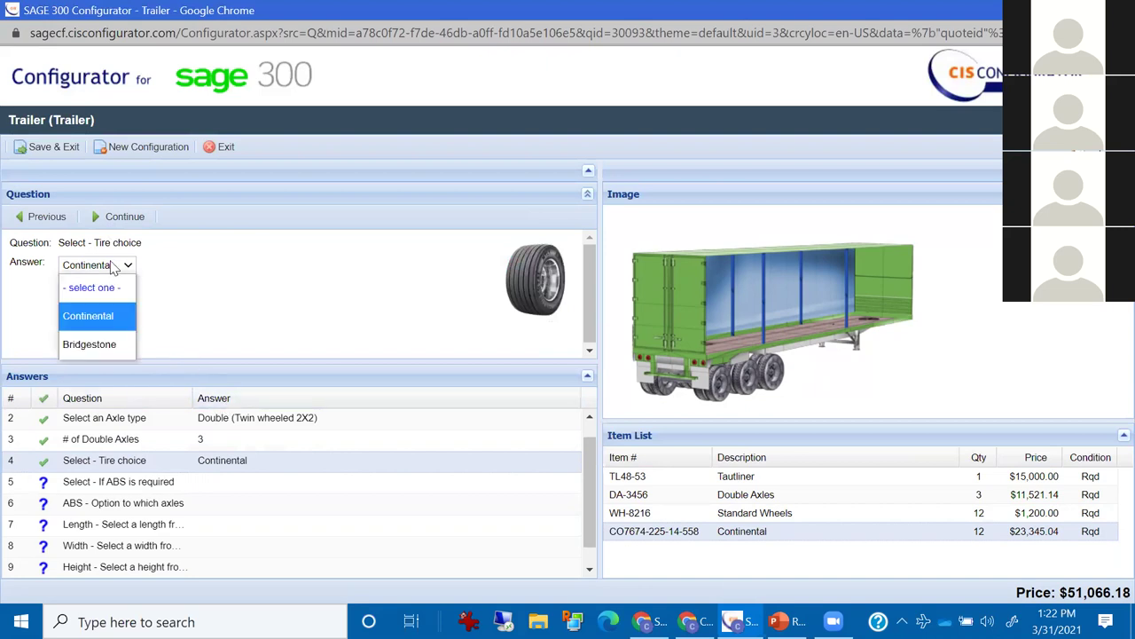
left_click(112, 267)
left_click(105, 417)
left_click(124, 265)
Switch to single-wheeled axles with Firestone tires and continue to the ABS question.
left_click(115, 344)
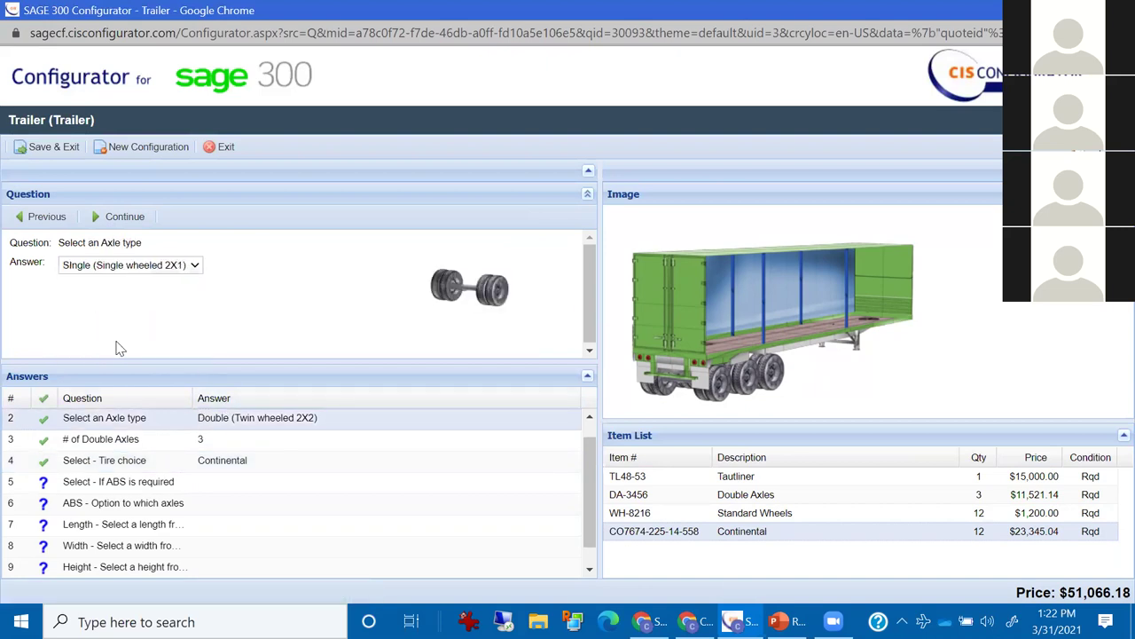
left_click(165, 467)
left_click(116, 268)
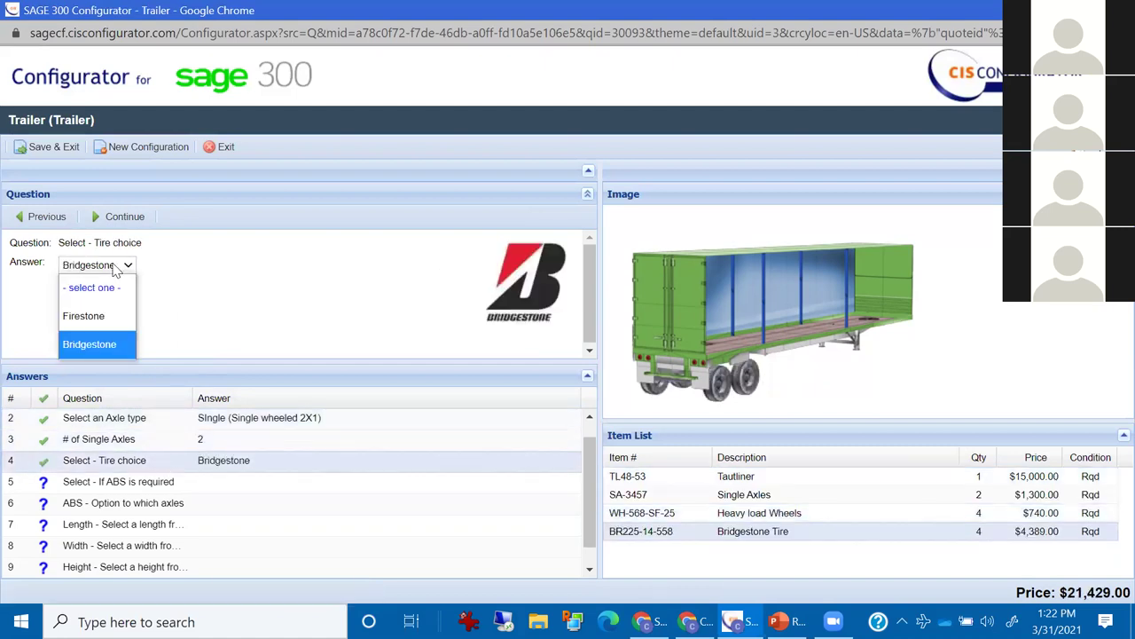
left_click(103, 314)
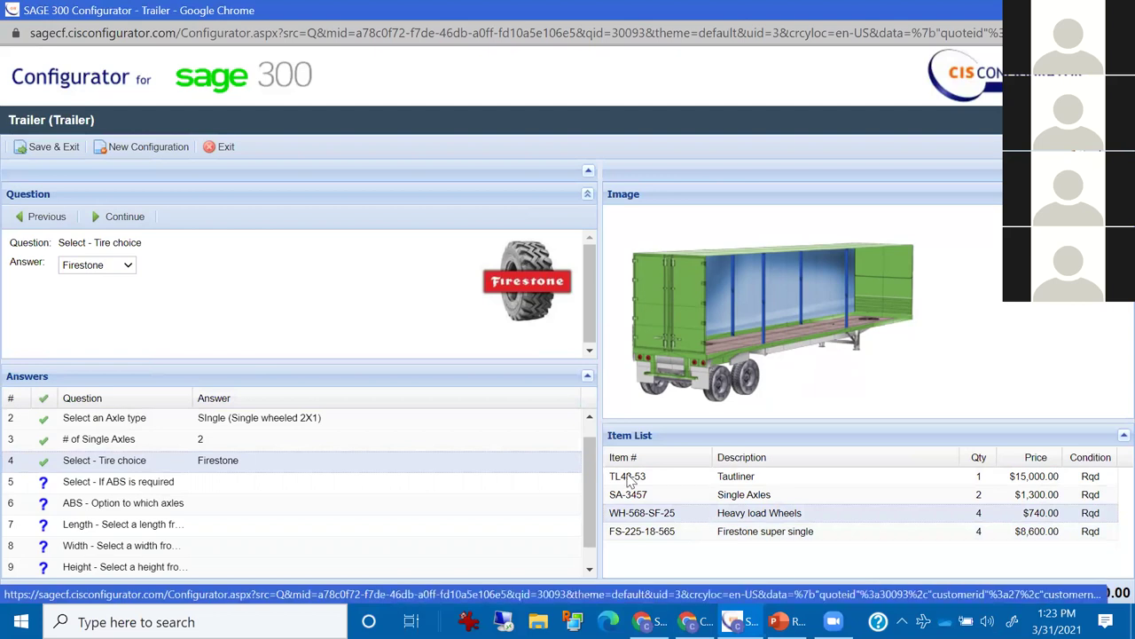
left_click(125, 219)
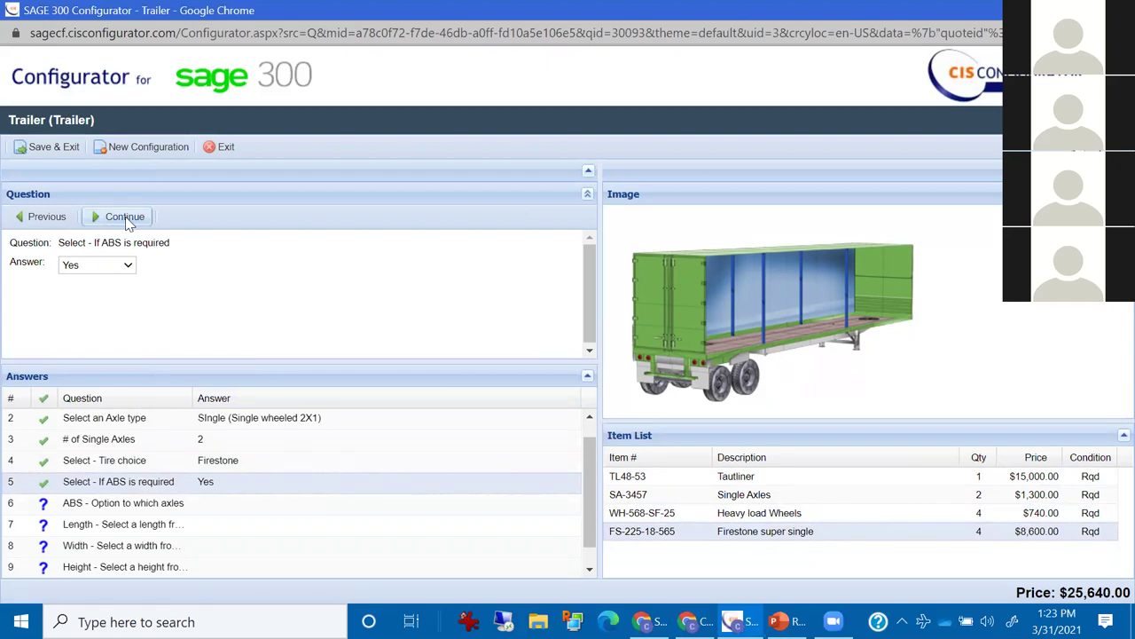
Set ABS required to Yes and continue to the axle selection question.
left_click(119, 265)
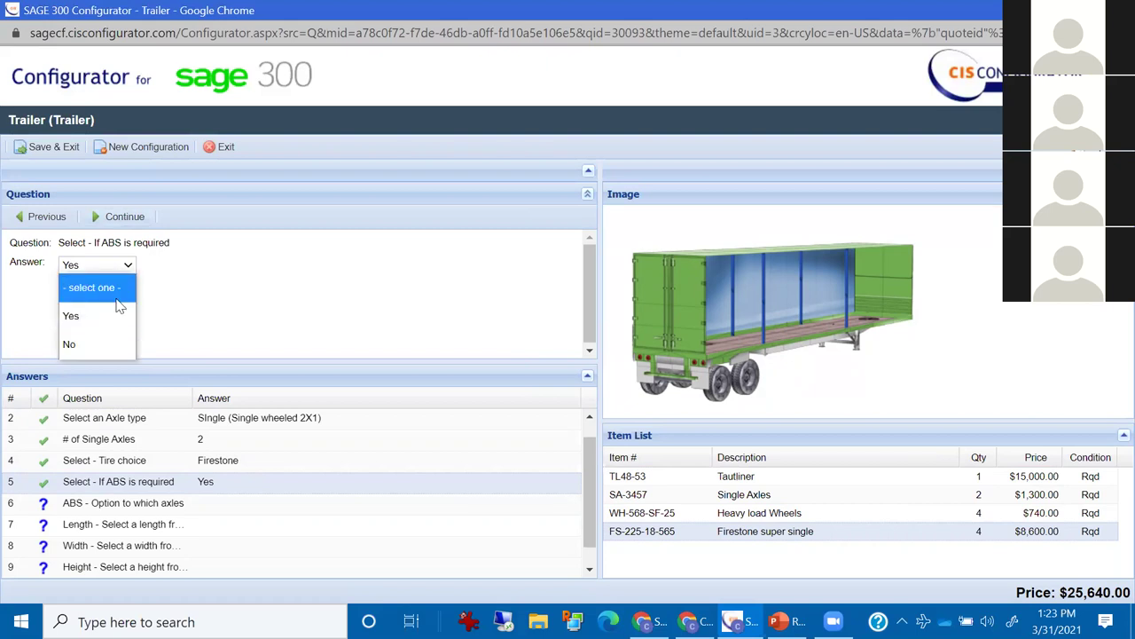
left_click(114, 344)
left_click(103, 266)
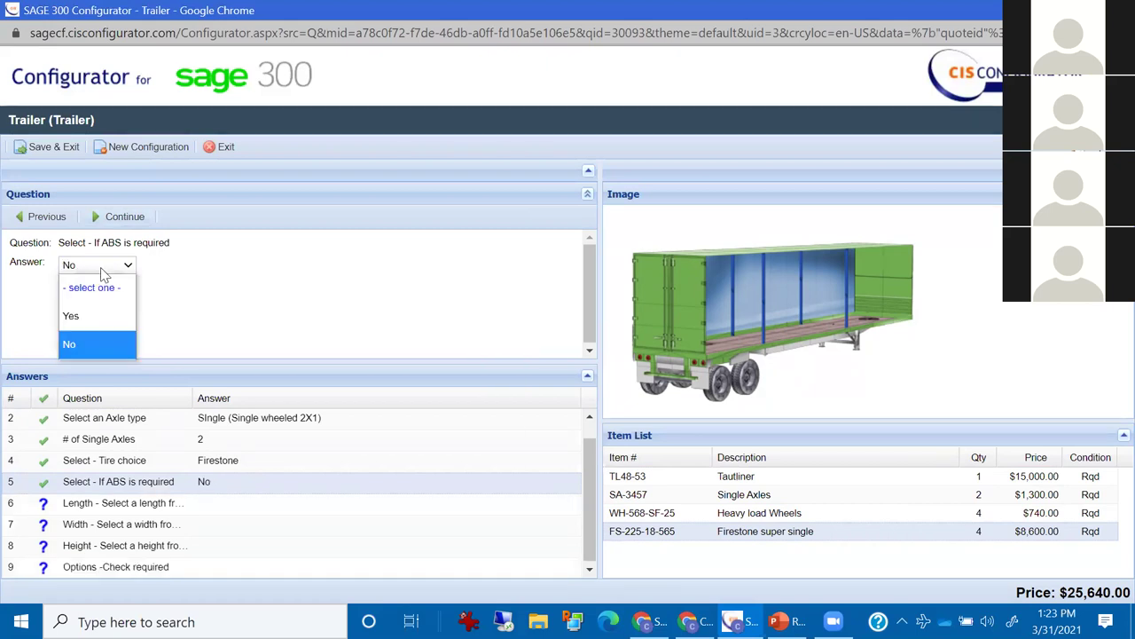
left_click(107, 308)
left_click(120, 218)
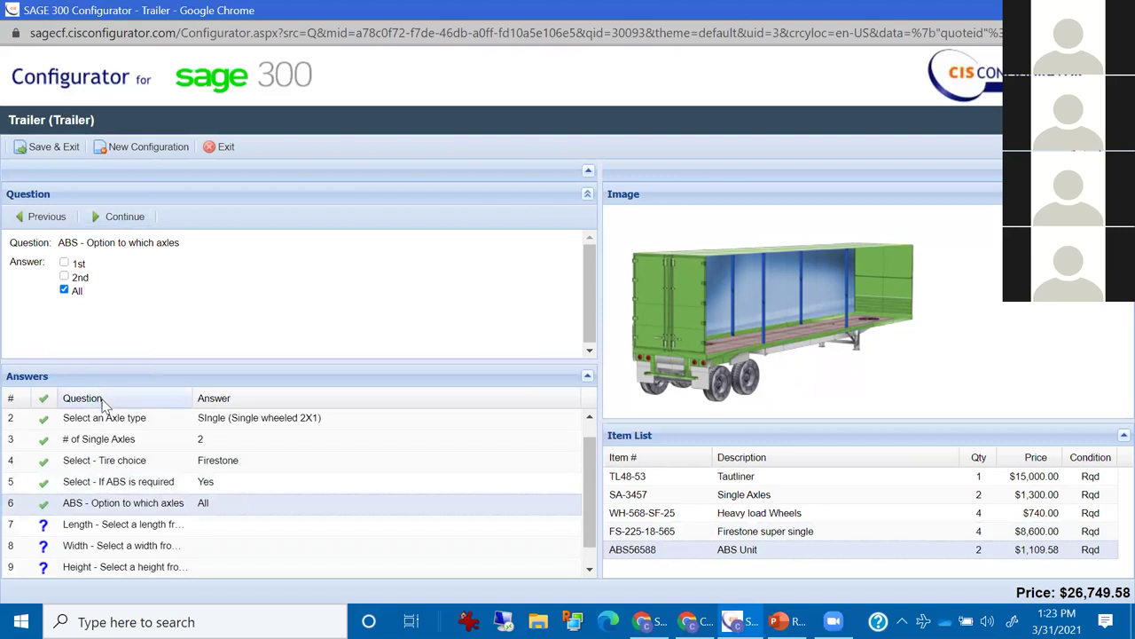
Increase the number of single axles to 4, returning to ABS axle selection.
left_click(213, 446)
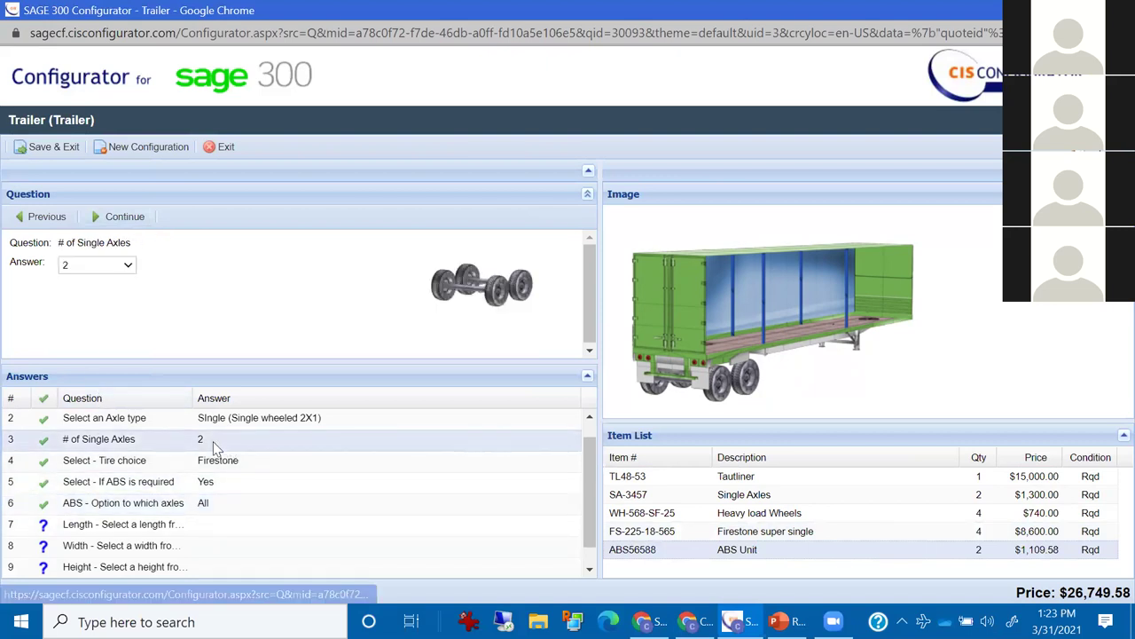
left_click(121, 267)
left_click(123, 382)
left_click(173, 504)
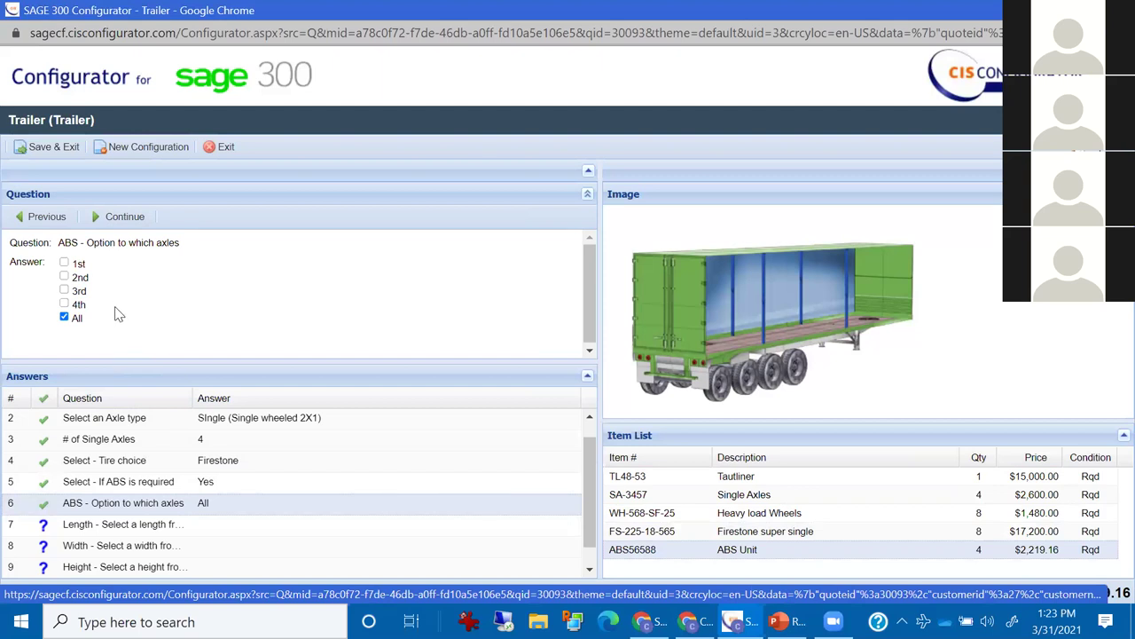
Enter a trailer length of 58, dismiss the out-of-range error, and set 45 FT instead.
left_click(124, 217)
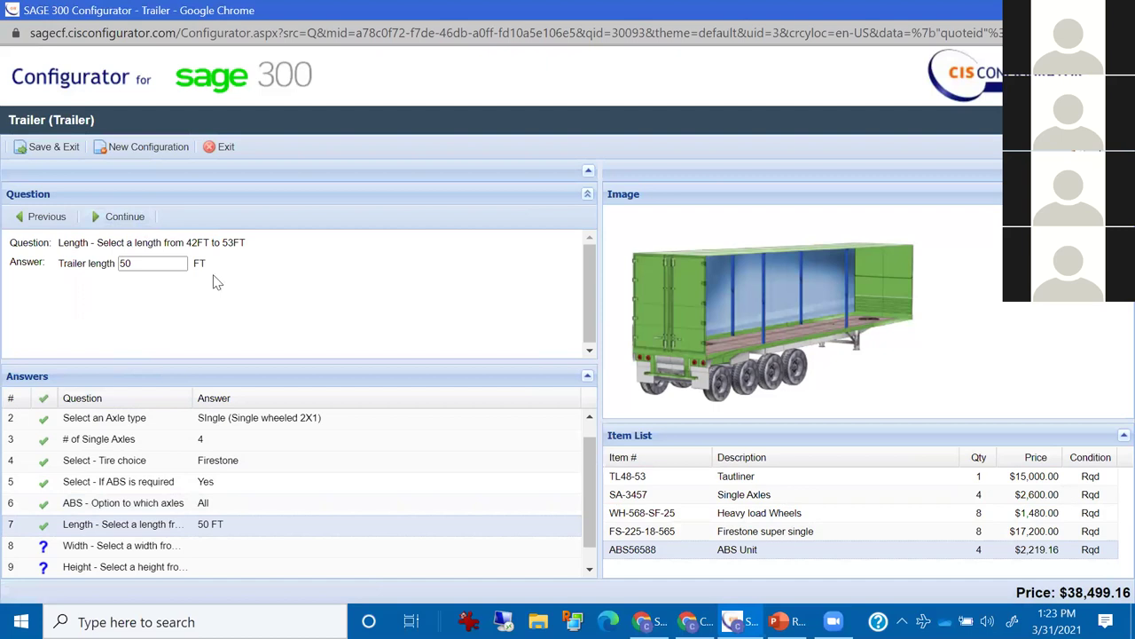
left_click_drag(165, 262, 101, 263)
type("58")
left_click(289, 314)
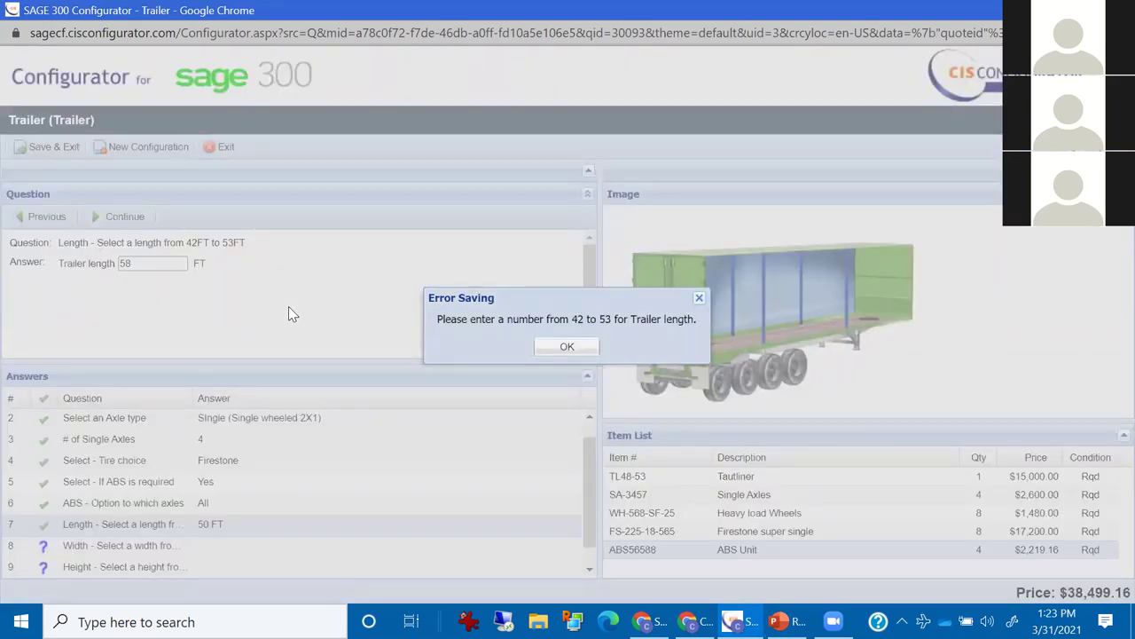
left_click(568, 348)
left_click_drag(139, 262, 81, 268)
type("45")
left_click(186, 304)
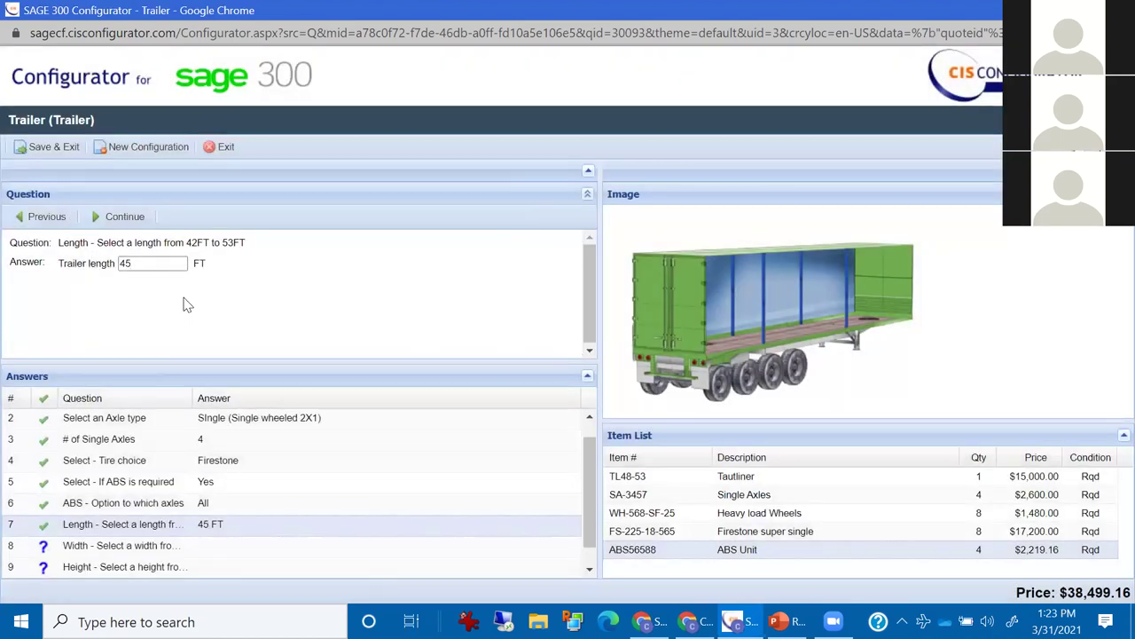
Accept the 108-inch width, then change the trailer length to 53 FT.
left_click(125, 222)
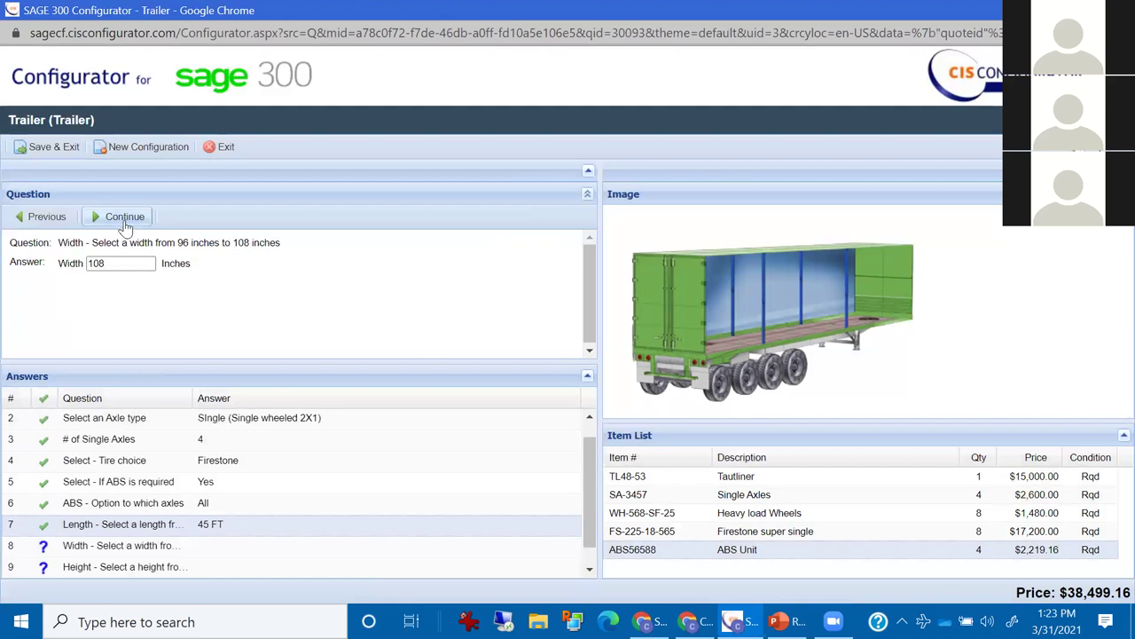
left_click(125, 222)
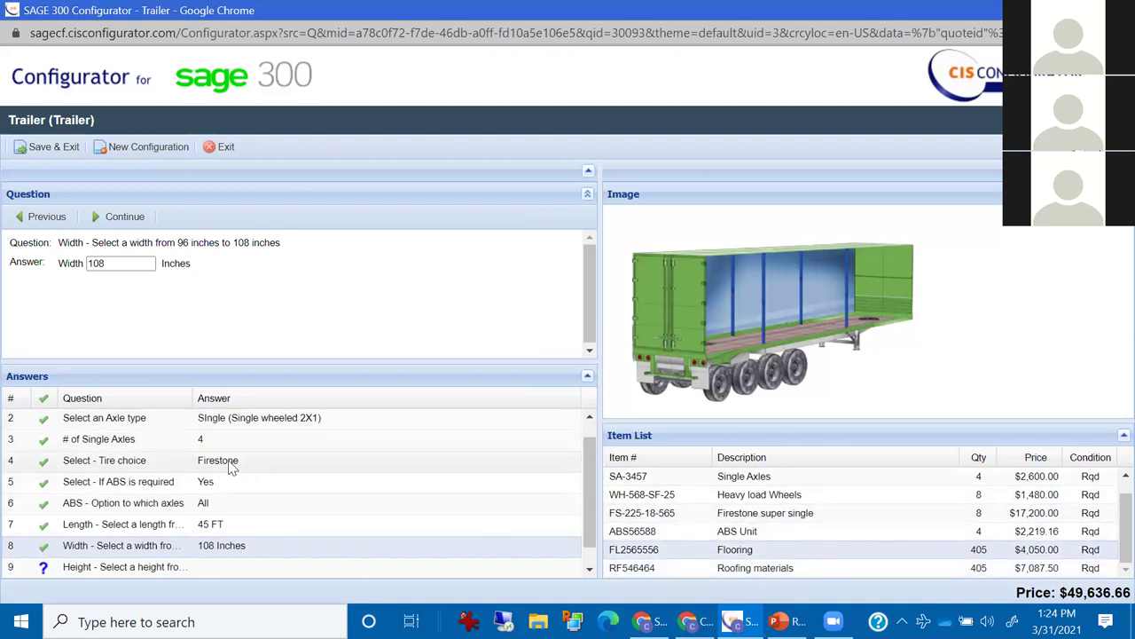
left_click(202, 524)
left_click_drag(135, 268, 94, 259)
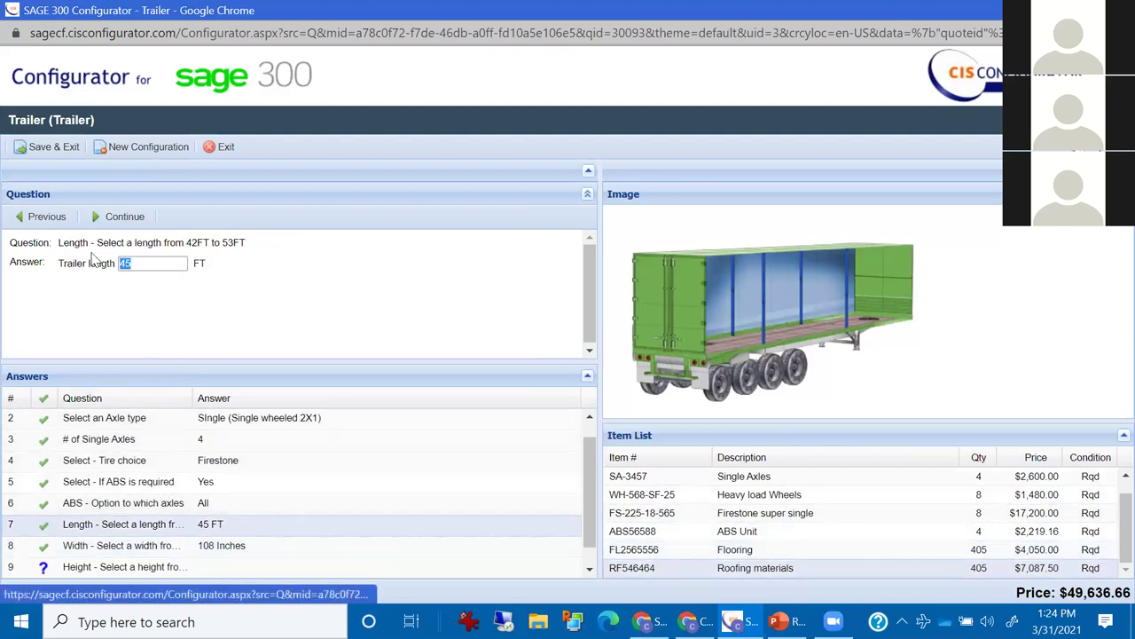
type("53")
left_click(179, 308)
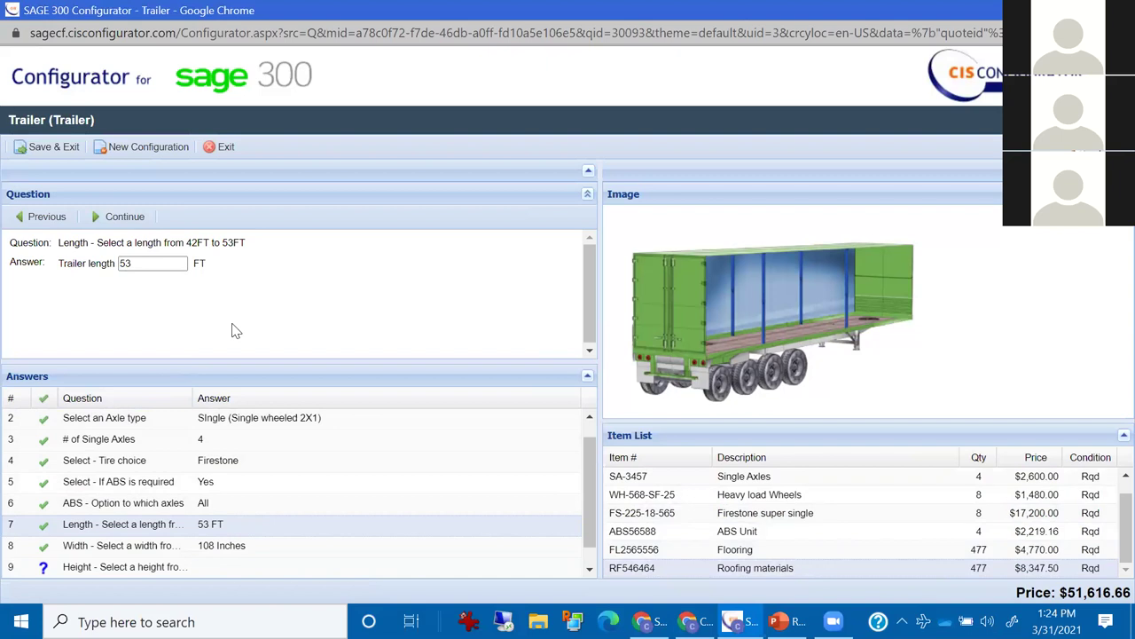
Keep 108-inch width and 11 Ft height, and add the Liftgate option.
left_click(128, 222)
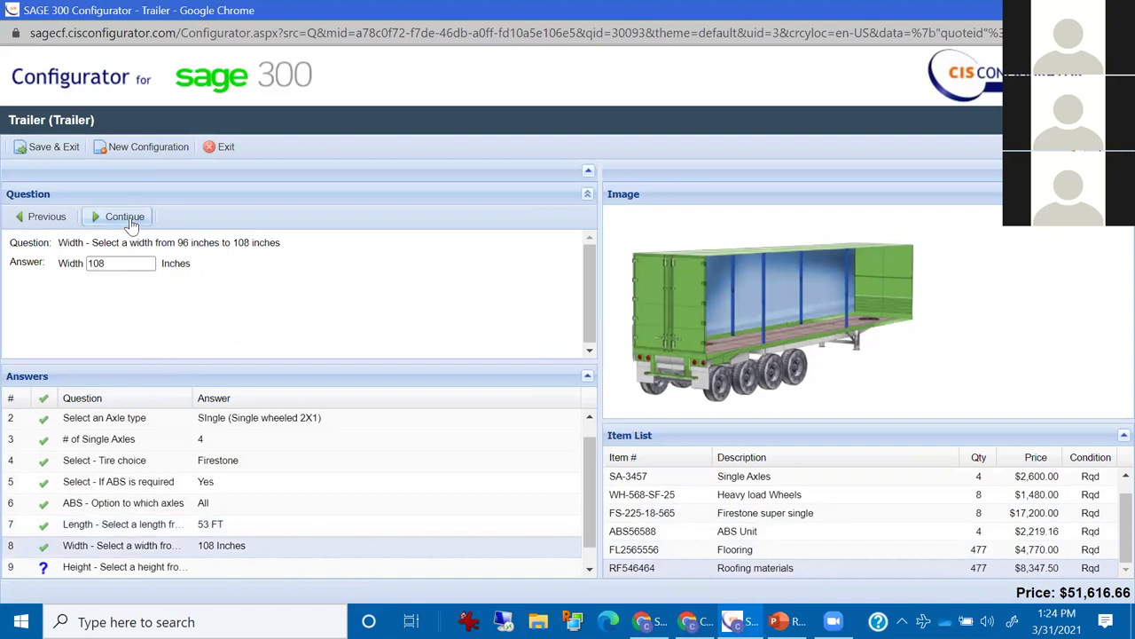
left_click(129, 221)
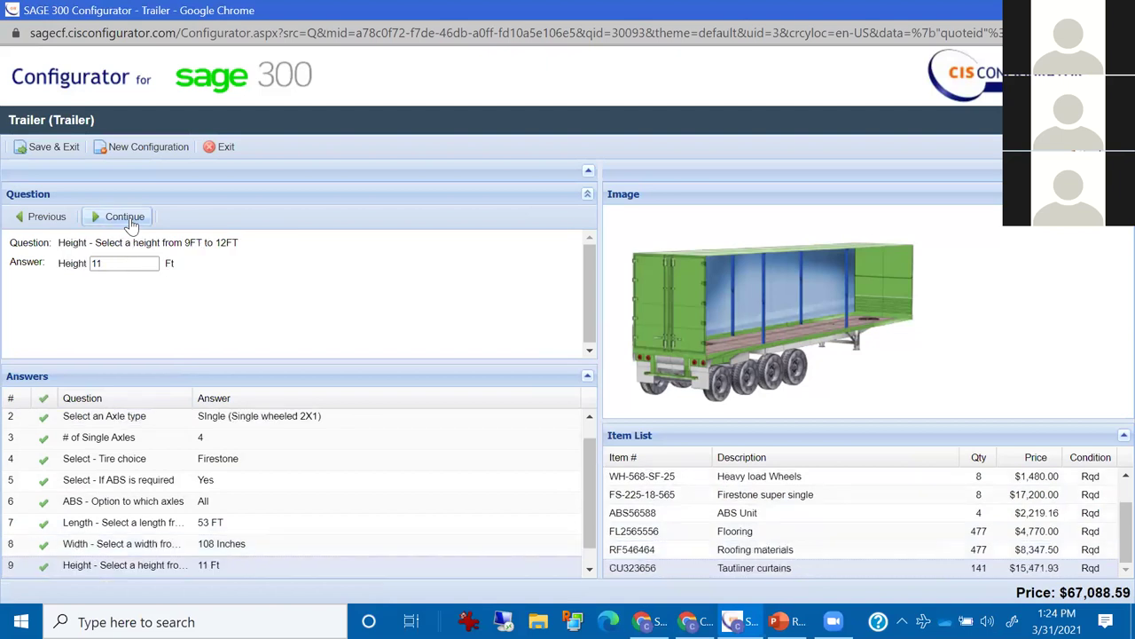
left_click(128, 222)
left_click(63, 277)
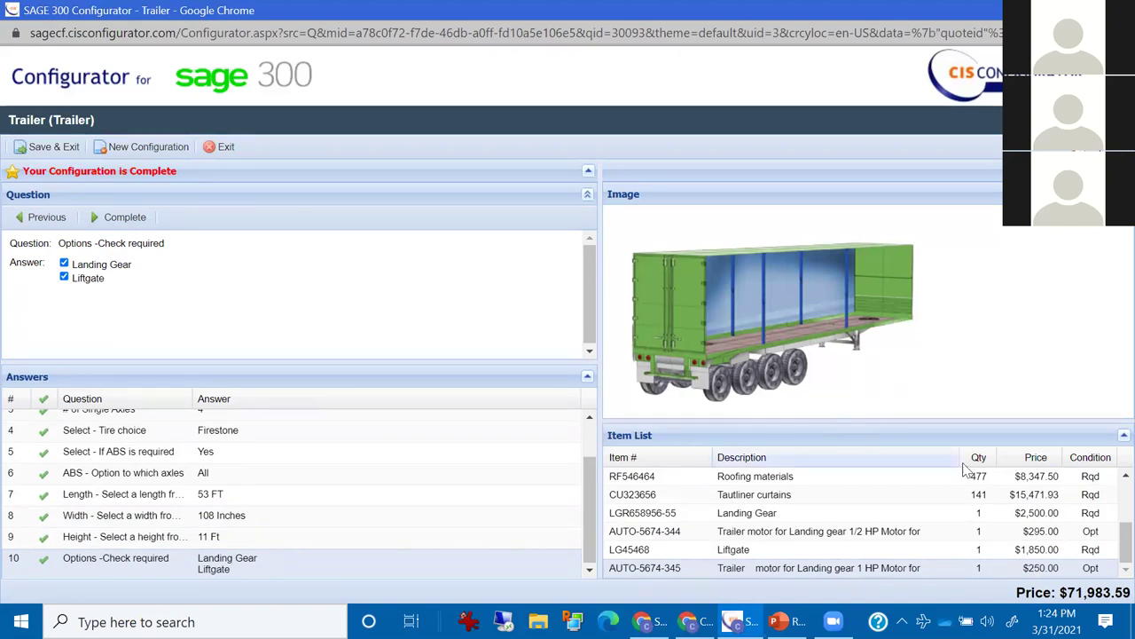
Change the trailer type from Curtain Sides to Van, then to Flat bed.
scroll(1112, 532, "up", 3)
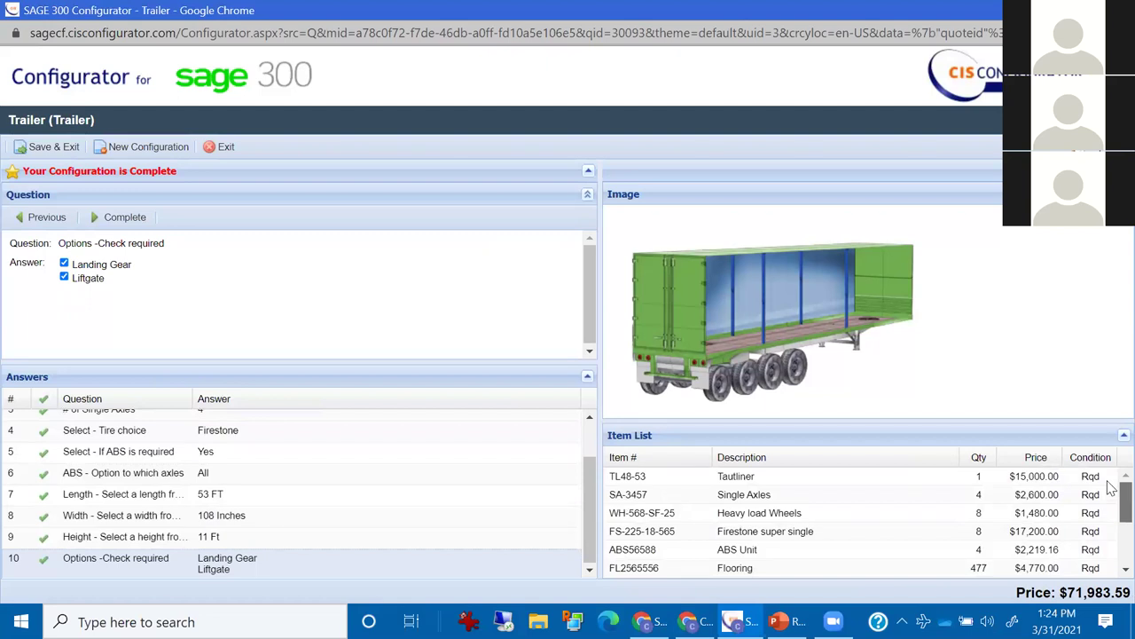
scroll(1111, 528, "down", 3)
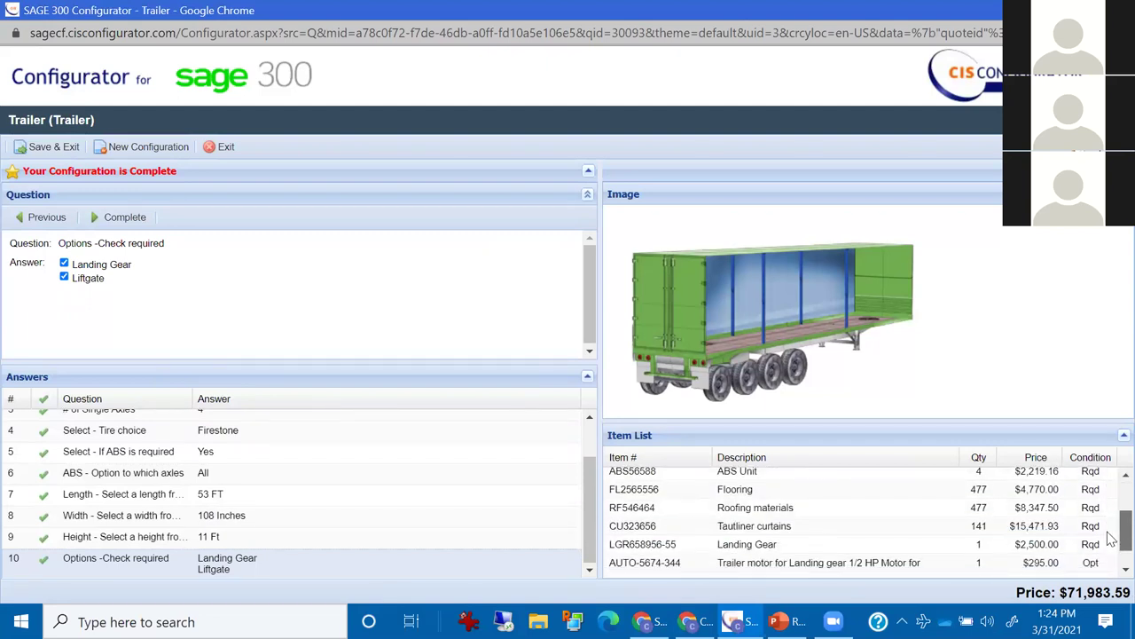
scroll(1112, 533, "up", 3)
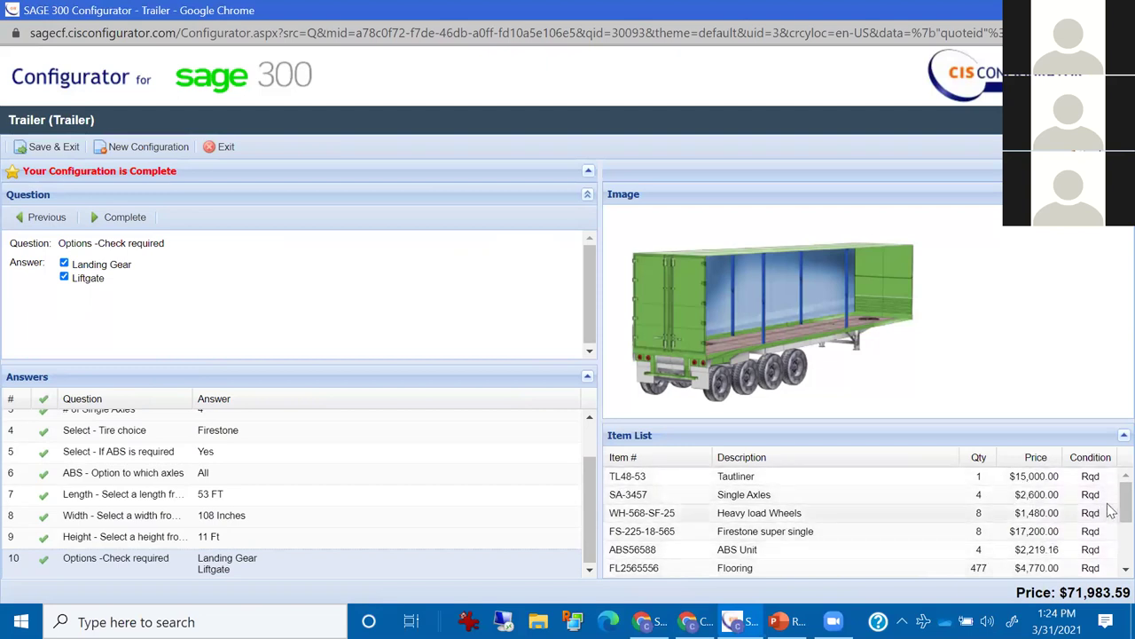
scroll(1108, 514, "down", 2)
scroll(1111, 521, "down", 5)
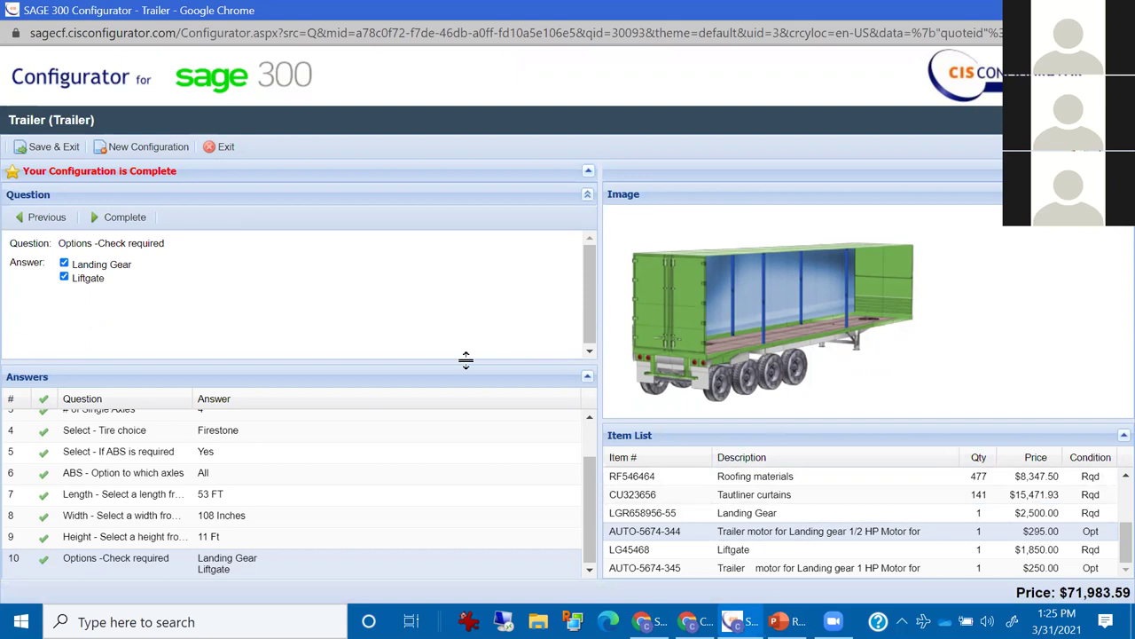
left_click(272, 431)
left_click(264, 428)
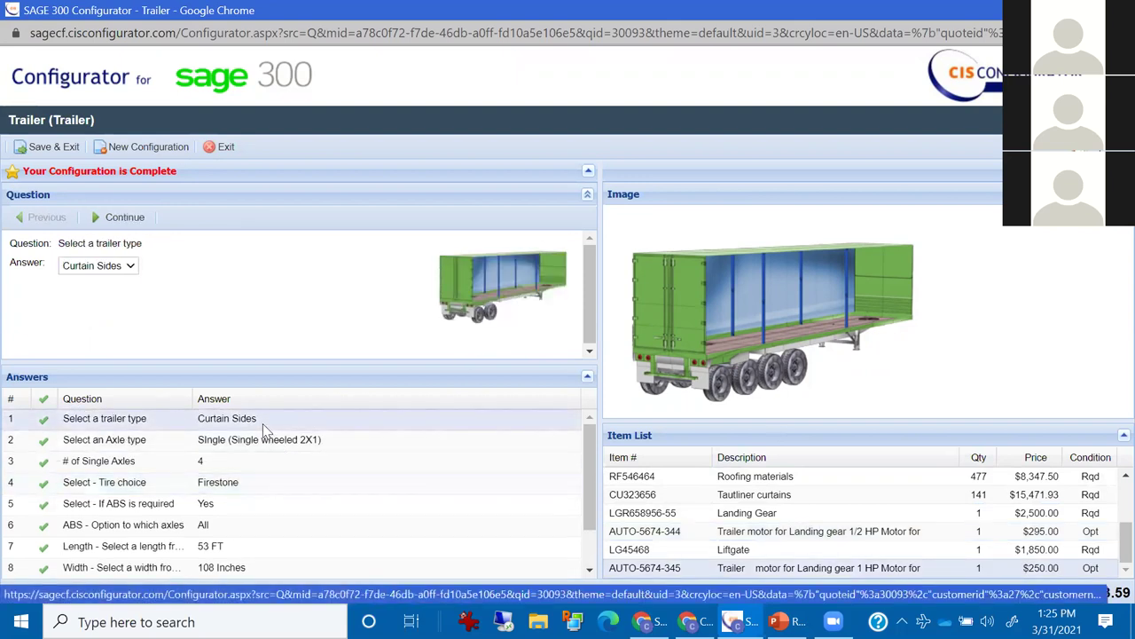
left_click(124, 266)
left_click(107, 342)
left_click(111, 269)
left_click(108, 373)
Set the trailer type back to Curtain Sides.
scroll(267, 473, "down", 2)
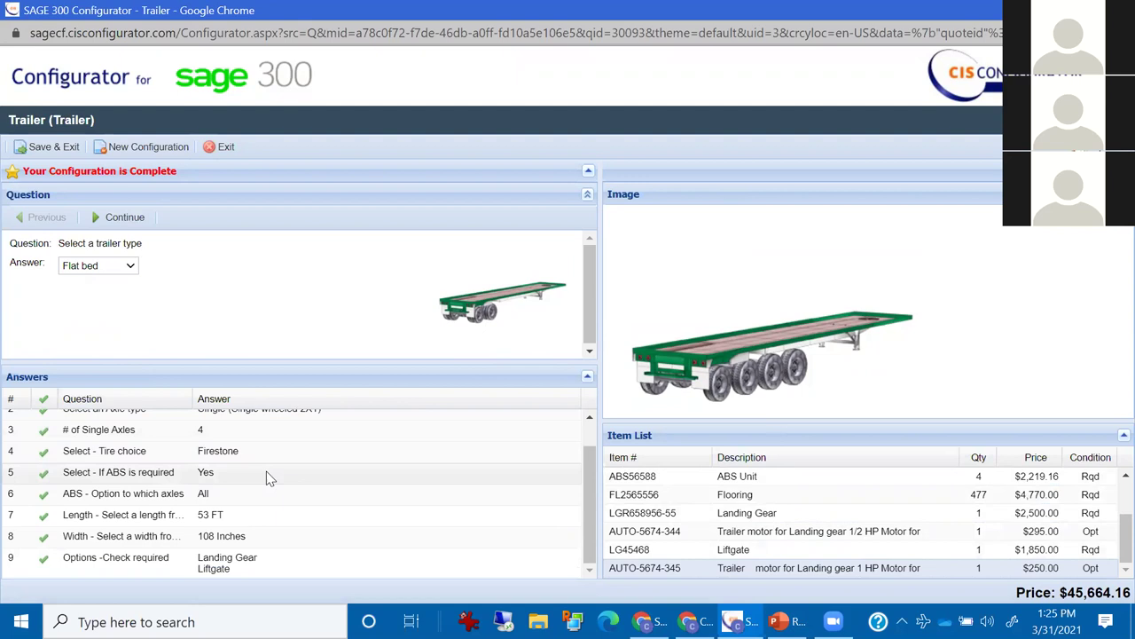
left_click(96, 266)
left_click(86, 312)
Confirm the 11 Ft height and save the configuration back to Quote 10081.
scroll(281, 434, "down", 3)
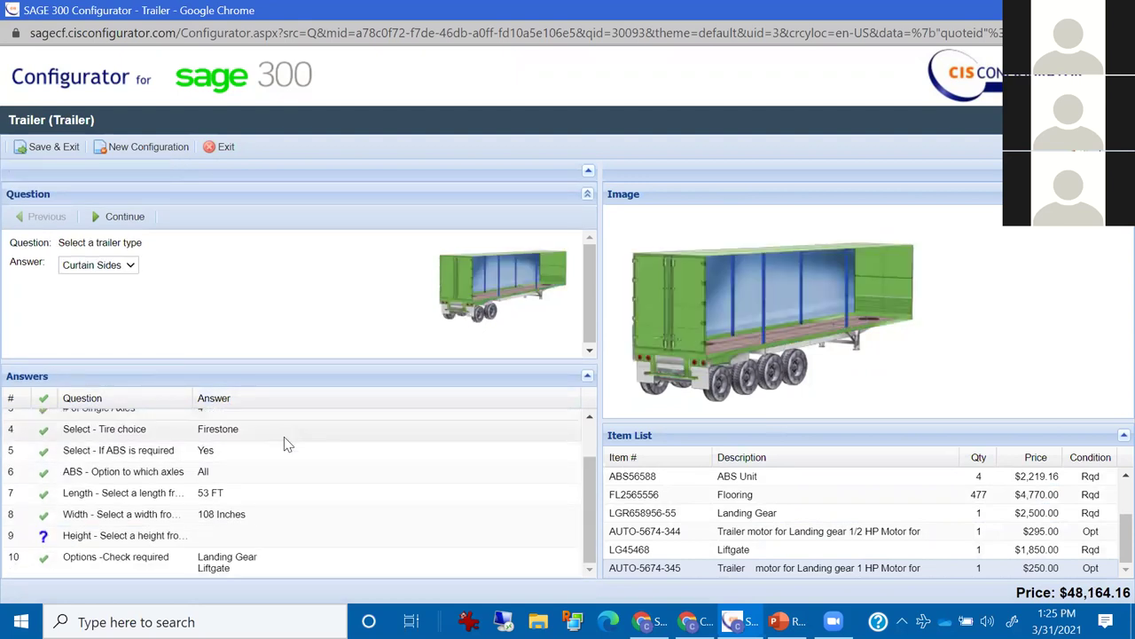
left_click(155, 535)
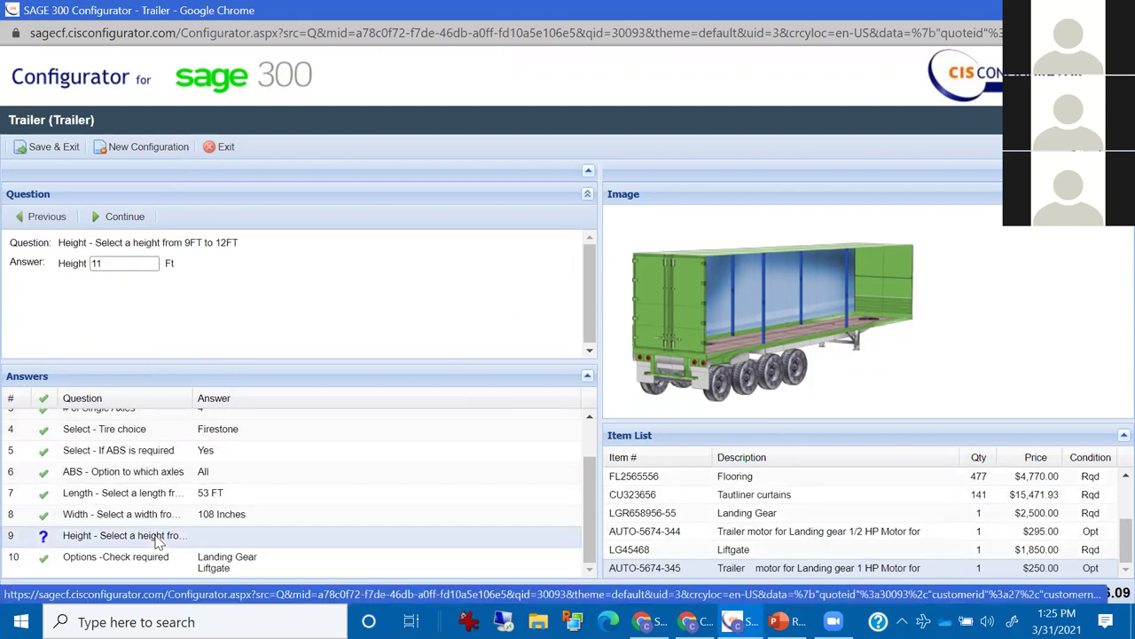
left_click(150, 560)
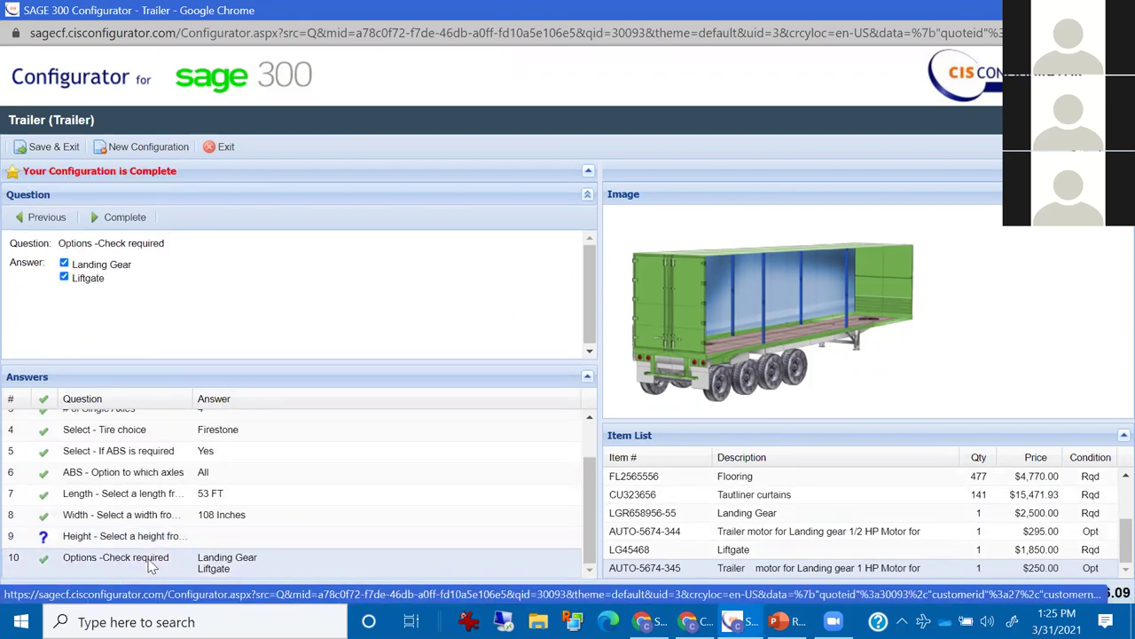
left_click(150, 535)
left_click(123, 218)
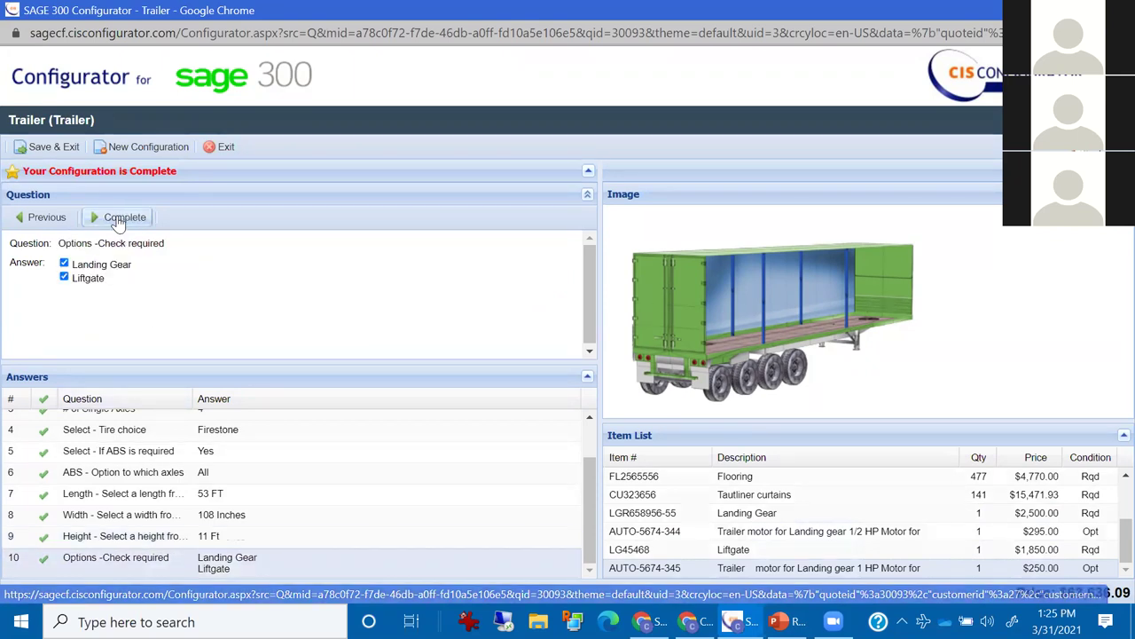
left_click(51, 147)
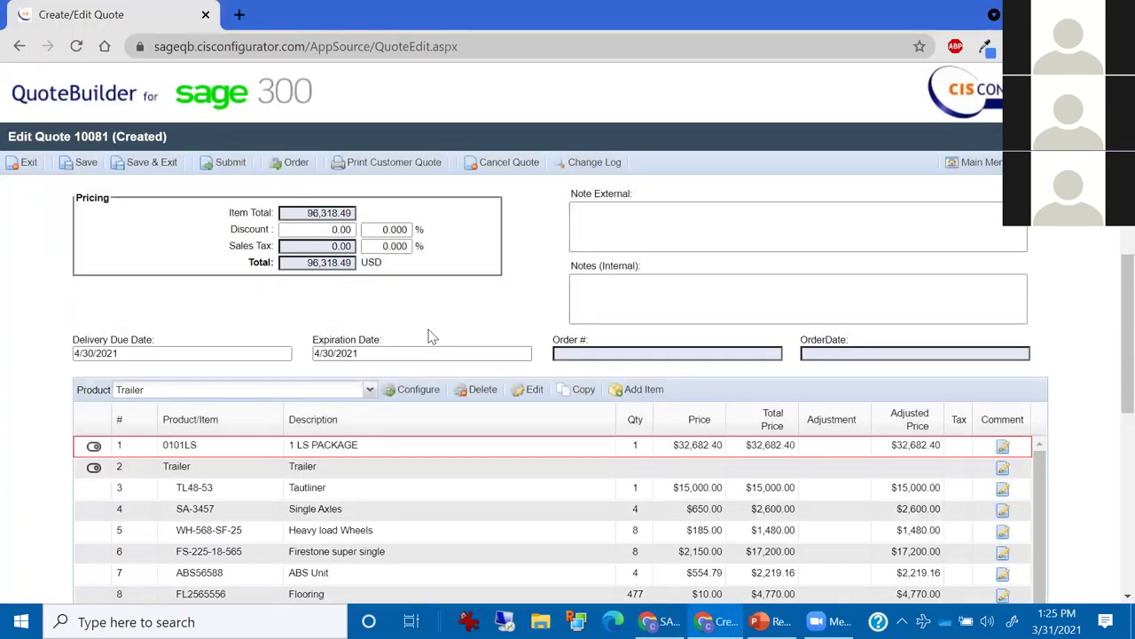
Review the quote lines' Adjustment cells, leaving them unchanged.
scroll(665, 529, "down", 1)
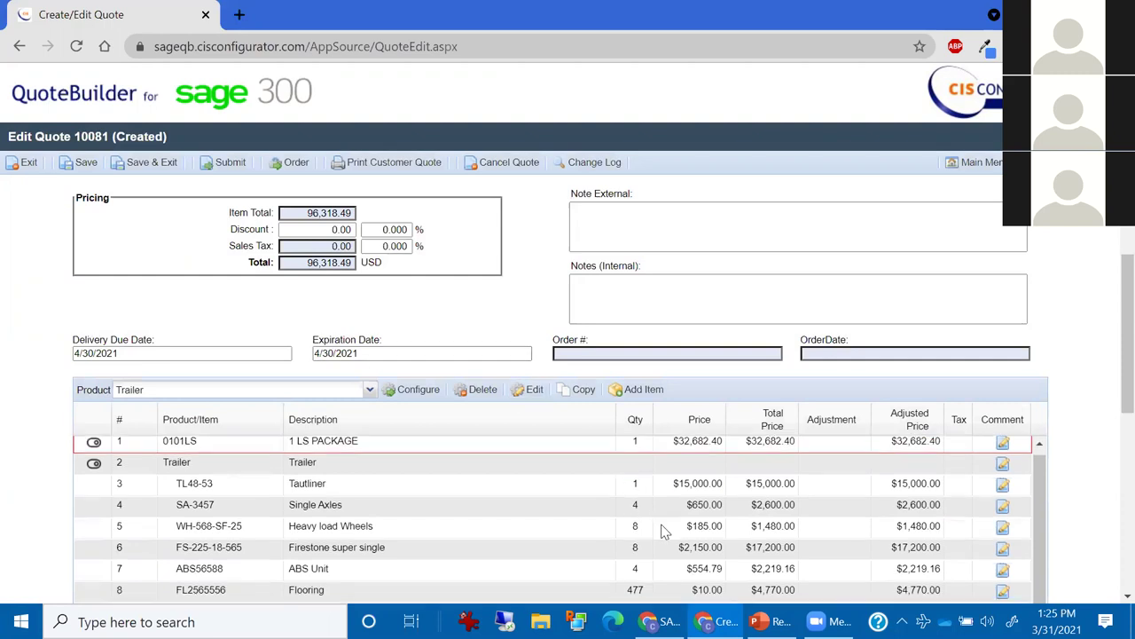
scroll(665, 529, "down", 2)
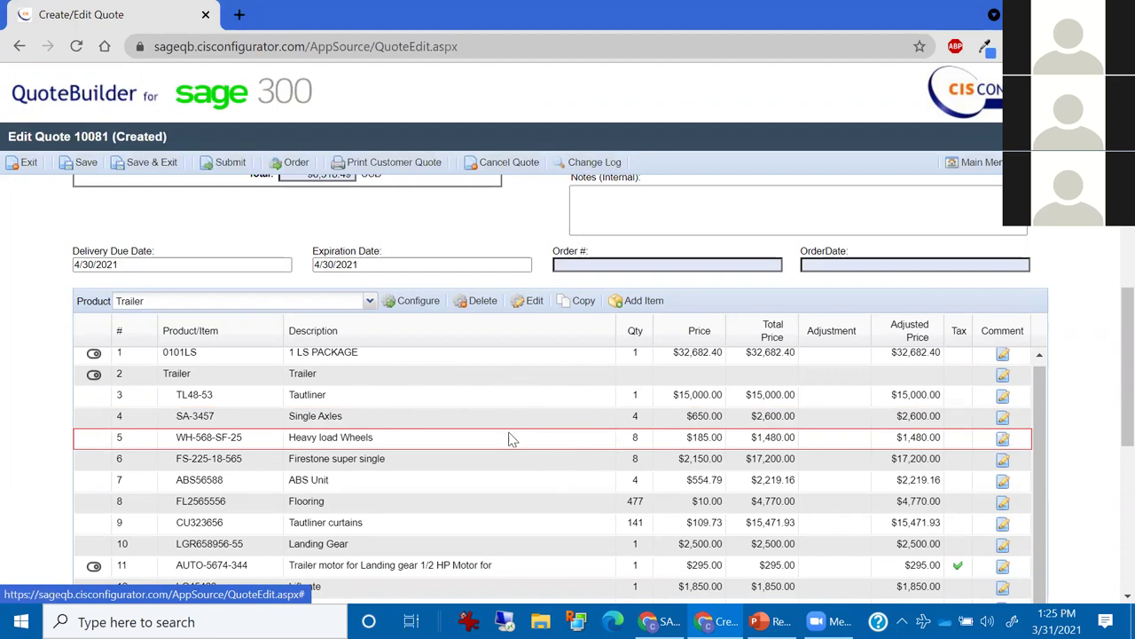
scroll(505, 436, "down", 3)
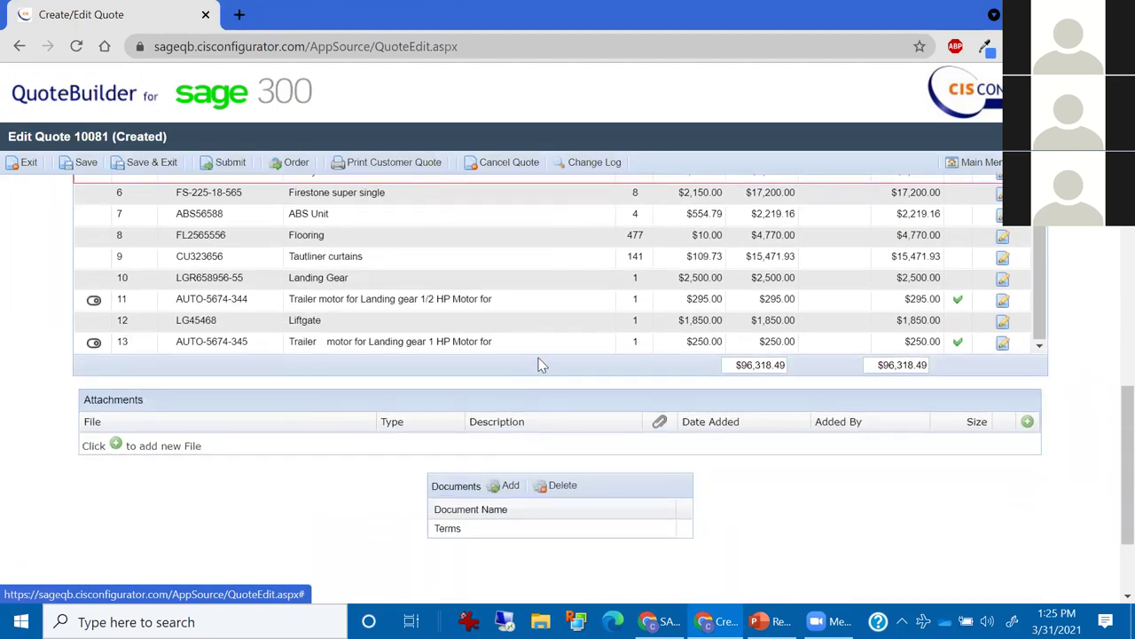
scroll(541, 364, "up", 3)
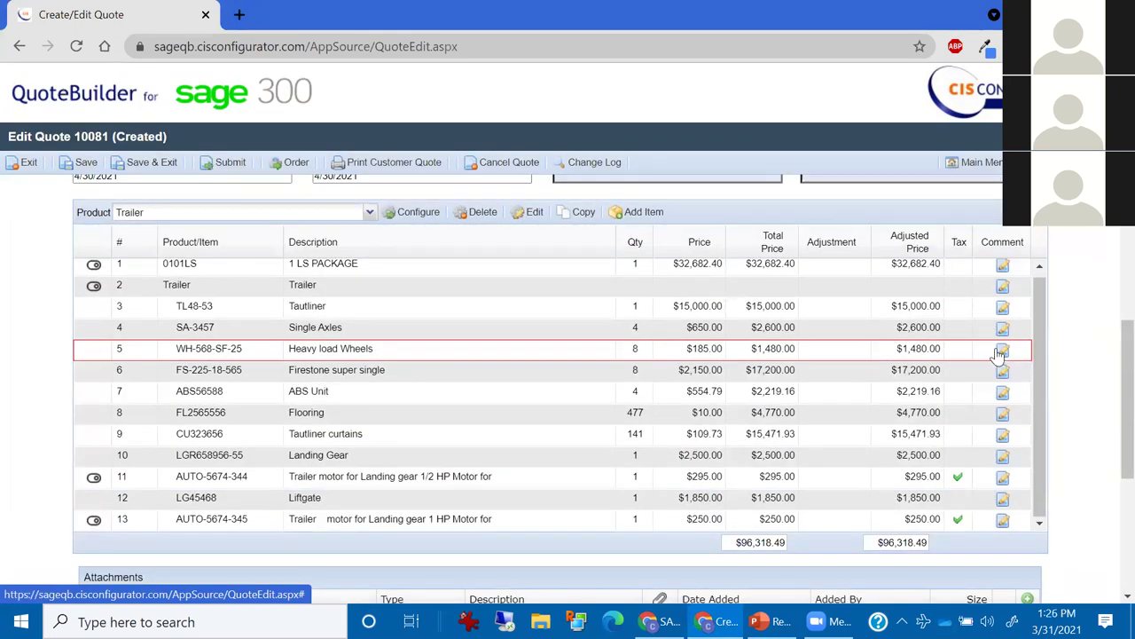
left_click(841, 351)
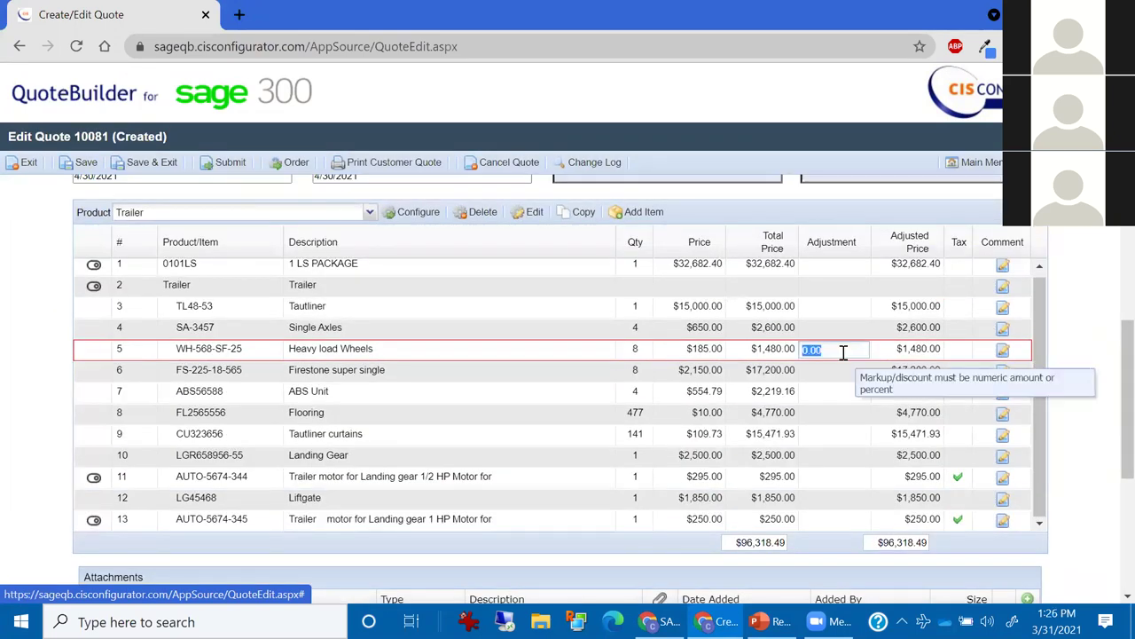
left_click(836, 369)
left_click(837, 394)
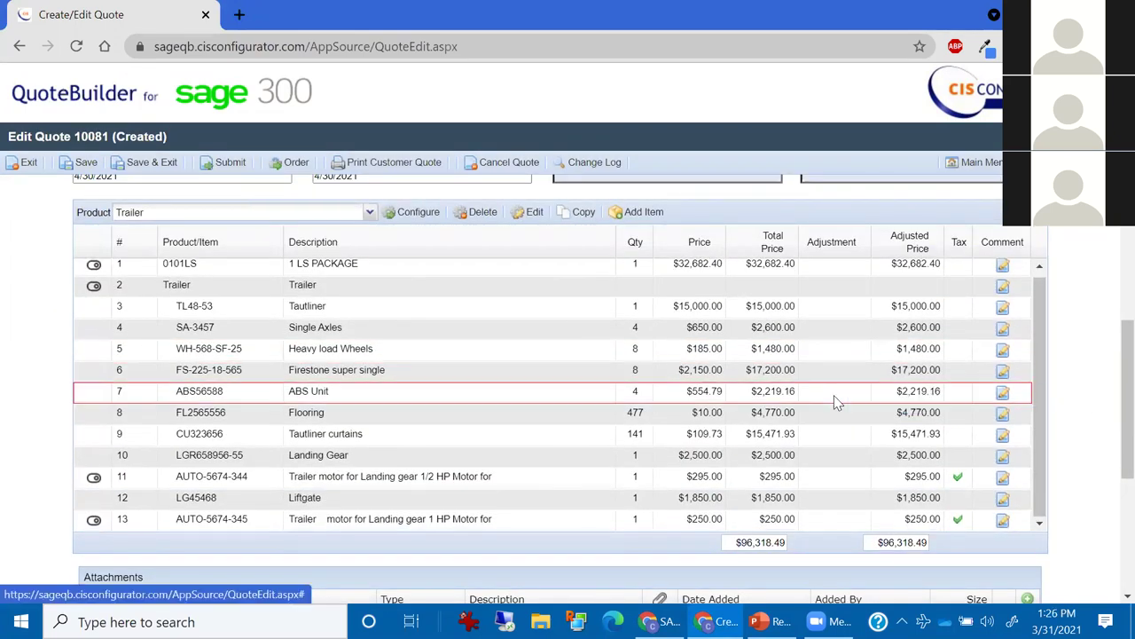
Open and cancel the ABS Unit item comment, then save quote 10081.
left_click(1002, 391)
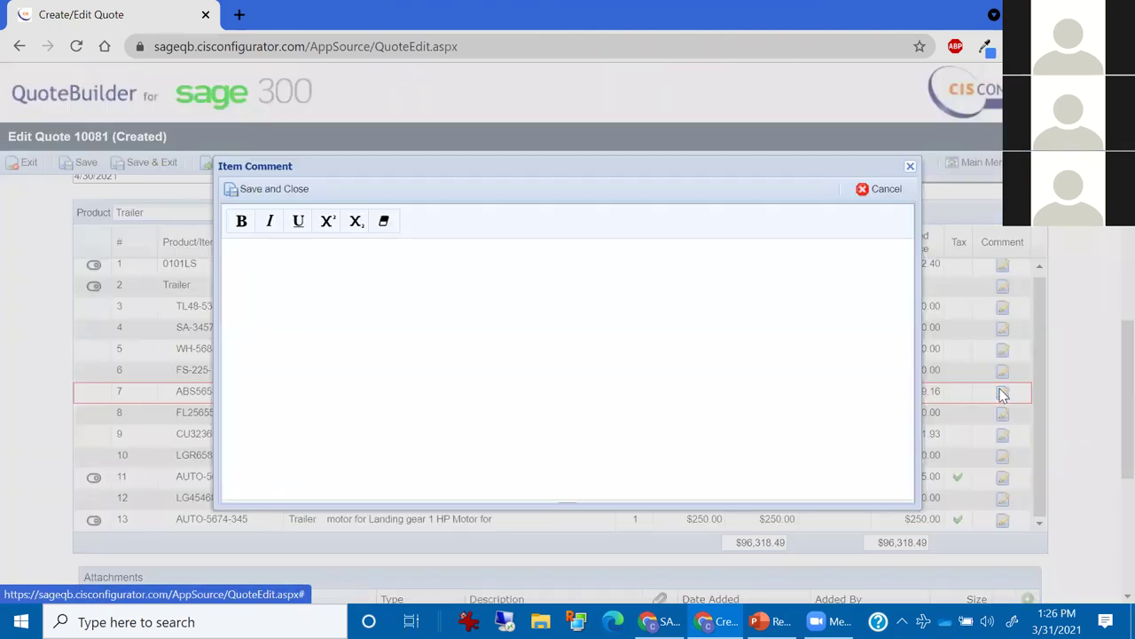
left_click(883, 189)
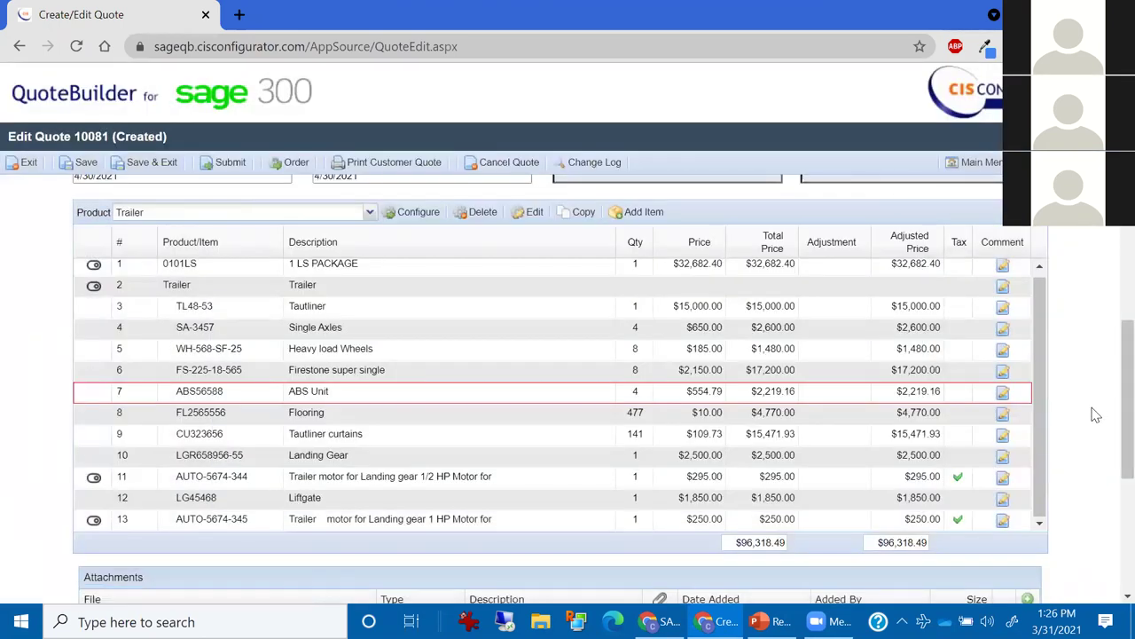
scroll(1096, 416, "down", 2)
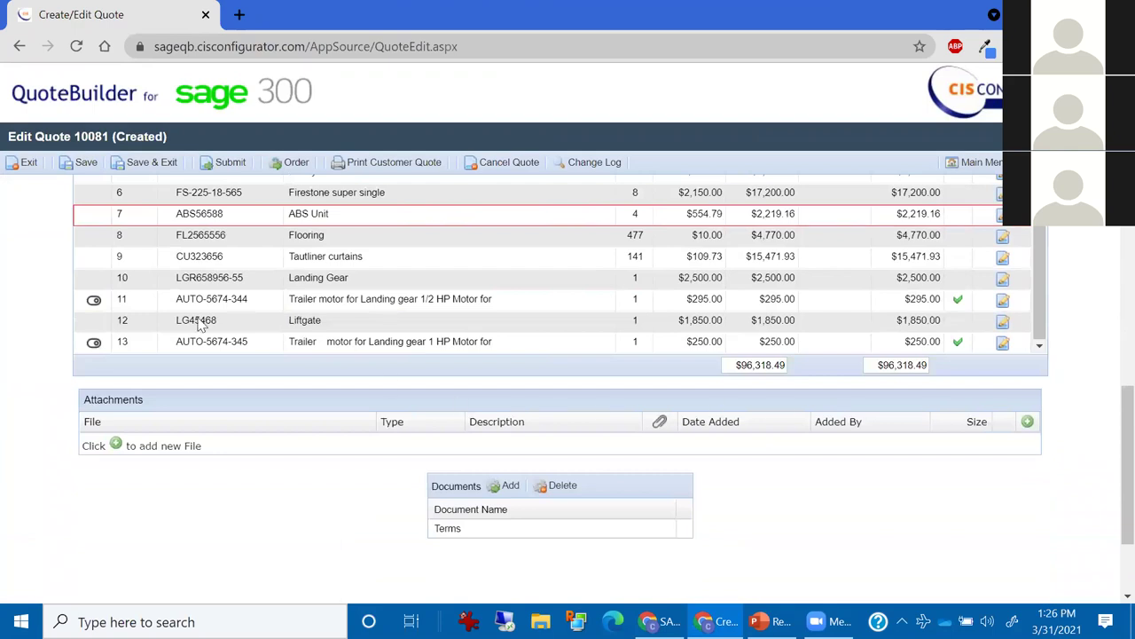
left_click(85, 163)
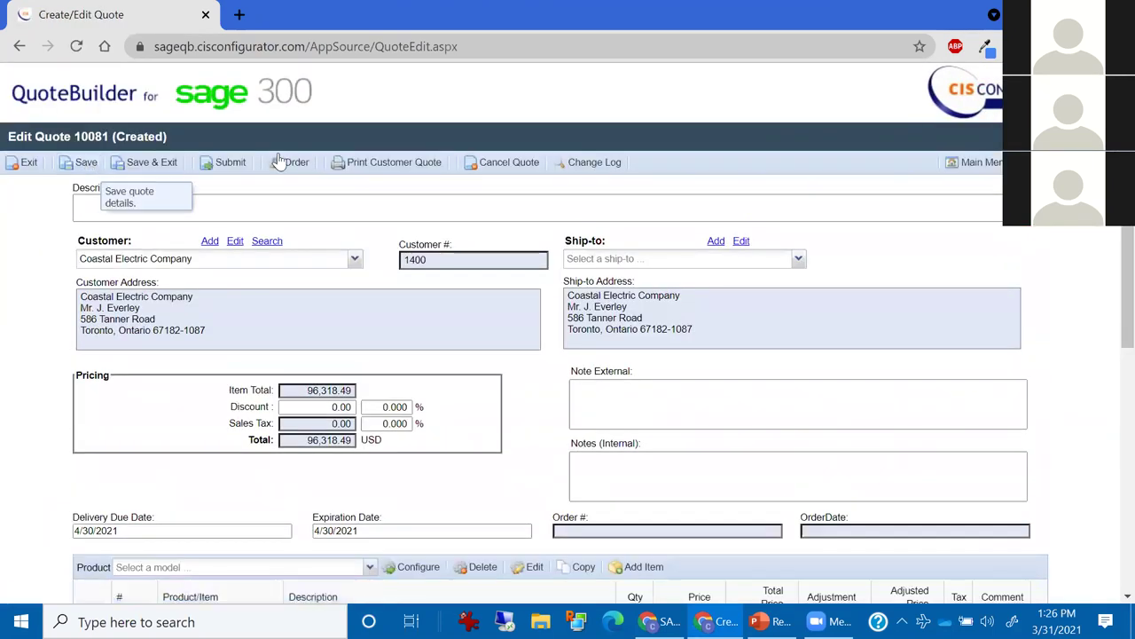
Print the customer quote with Hide Contents of Products = Yes and review the 2-page PDF.
left_click(362, 165)
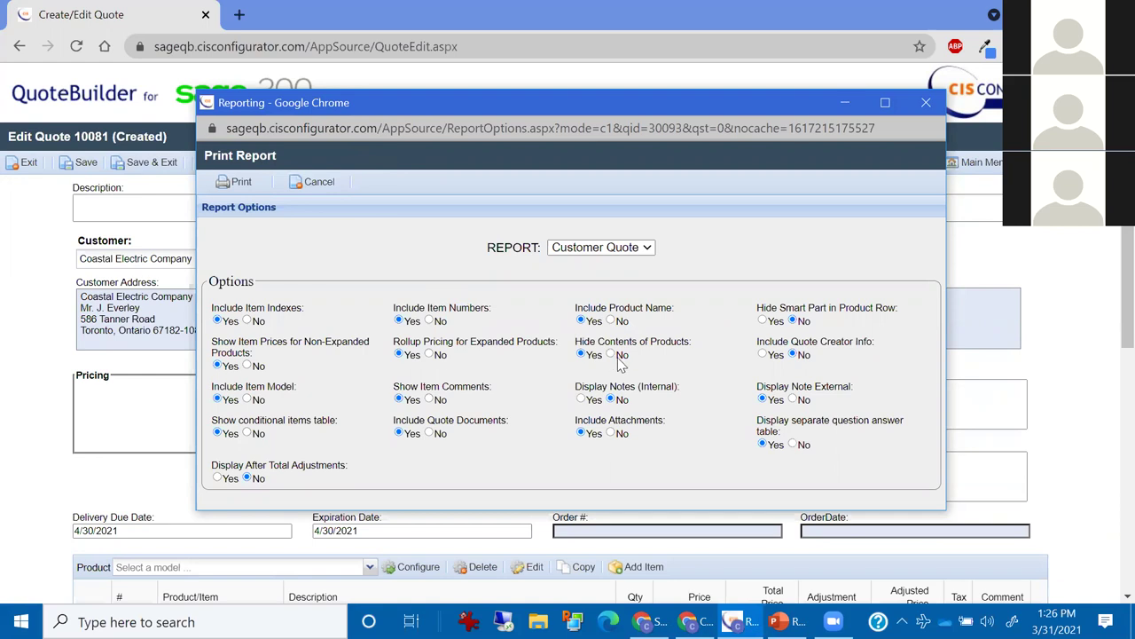
left_click(583, 357)
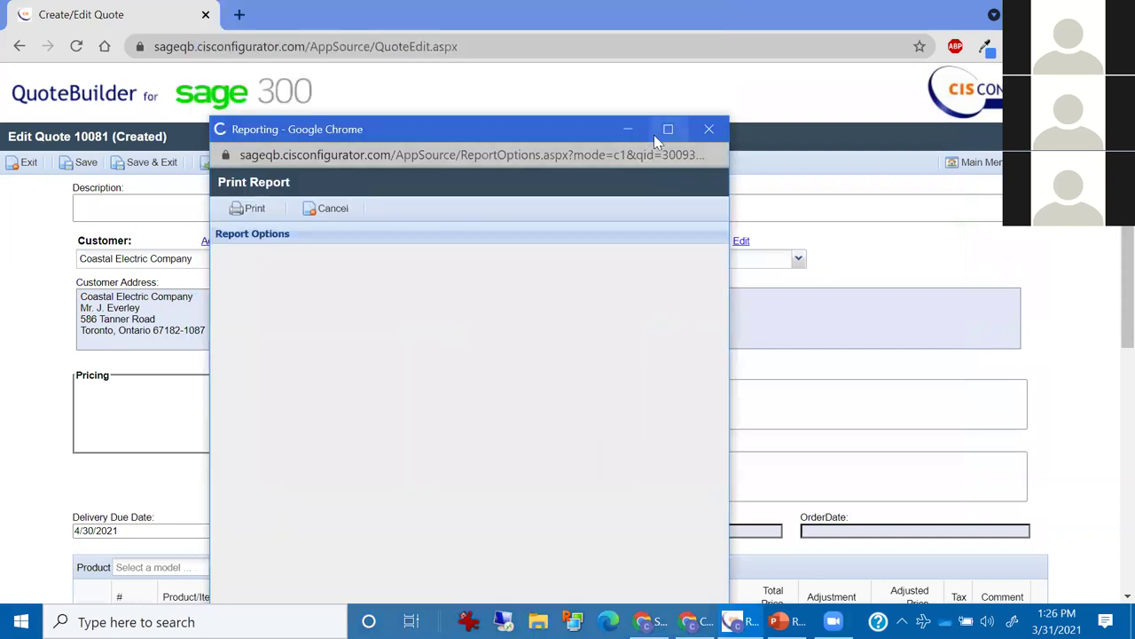
left_click(668, 133)
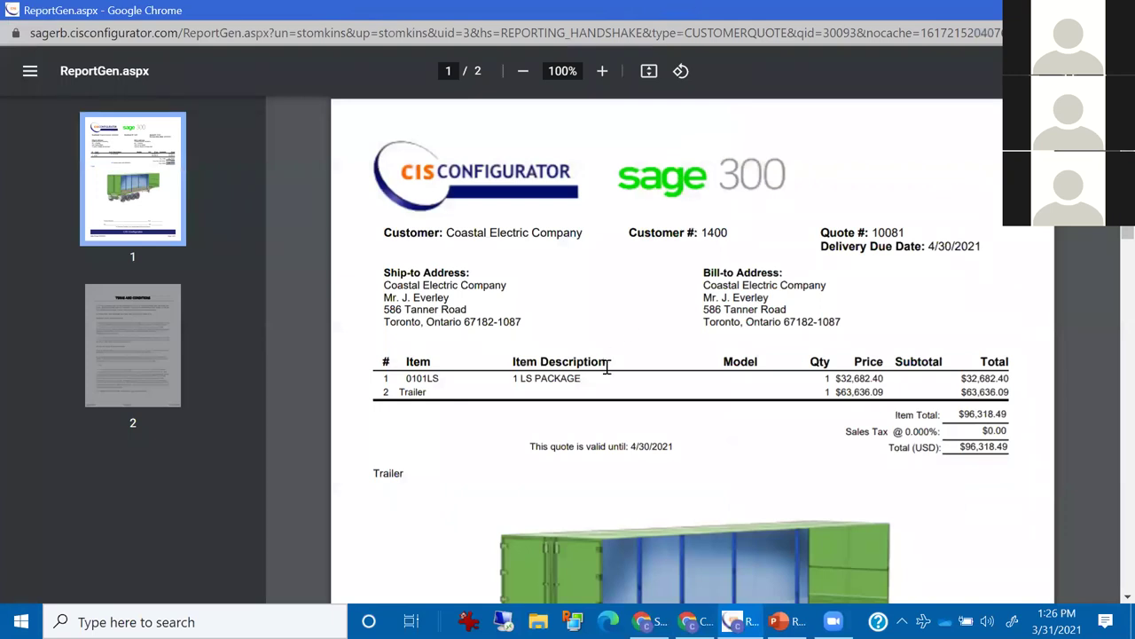
scroll(608, 367, "down", 3)
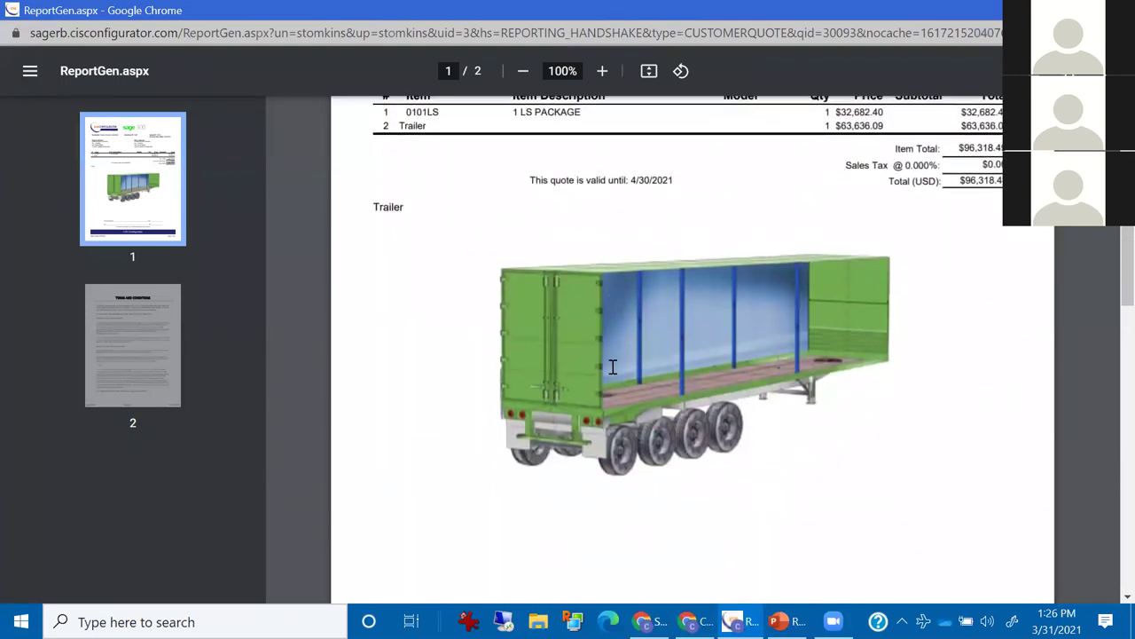
scroll(612, 366, "down", 10)
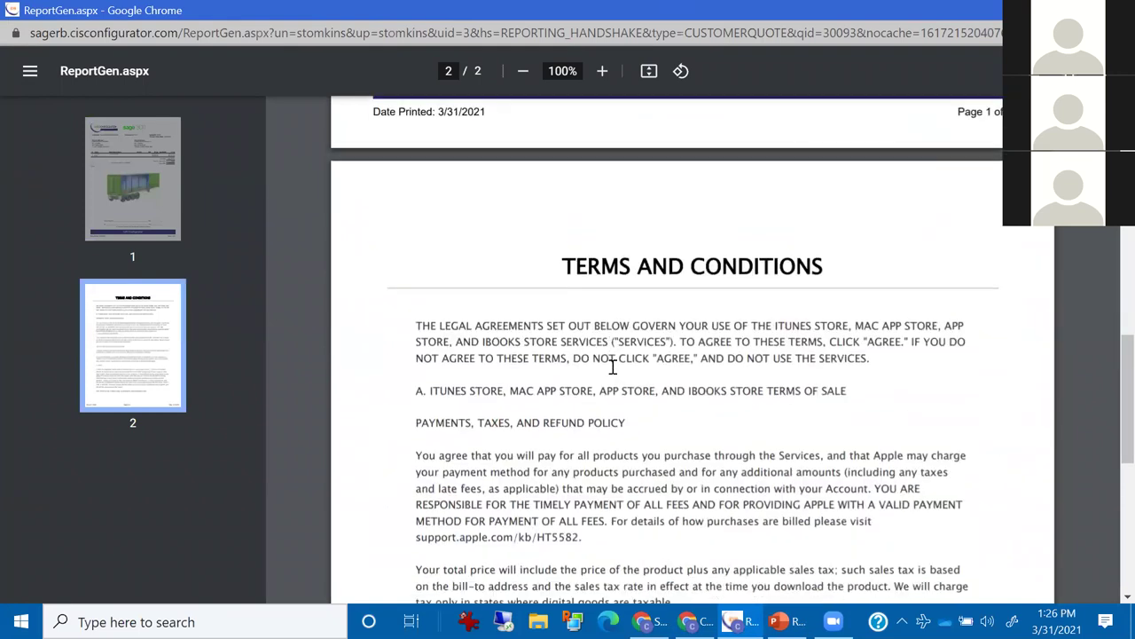
scroll(623, 388, "up", 12)
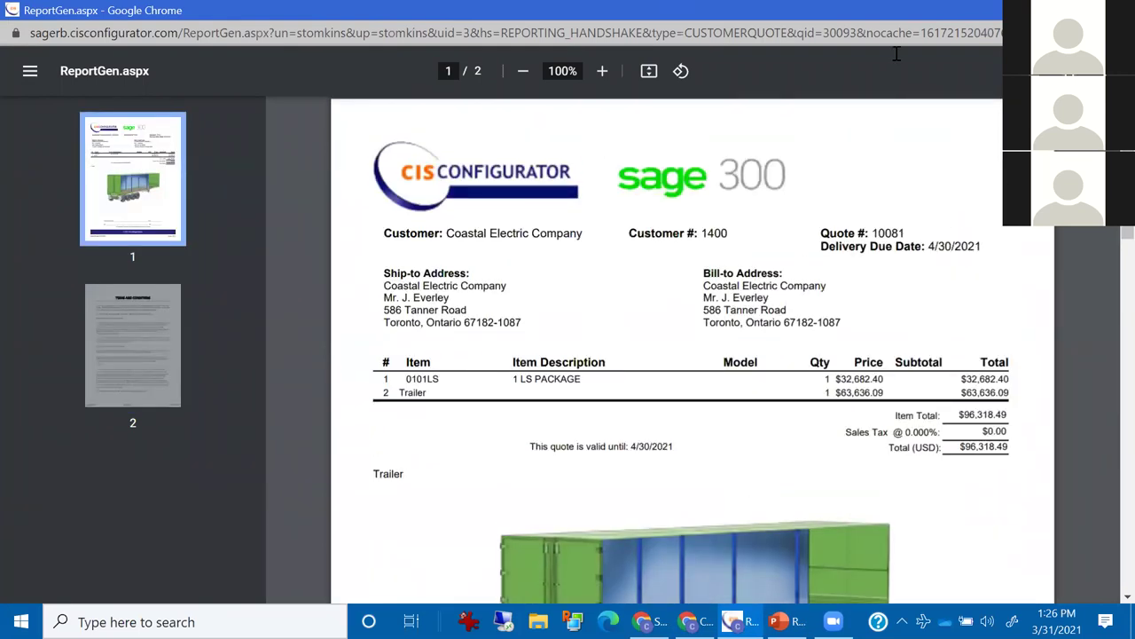
Reprint the customer quote with Hide Contents of Products set to No.
left_click(1115, 10)
left_click(404, 162)
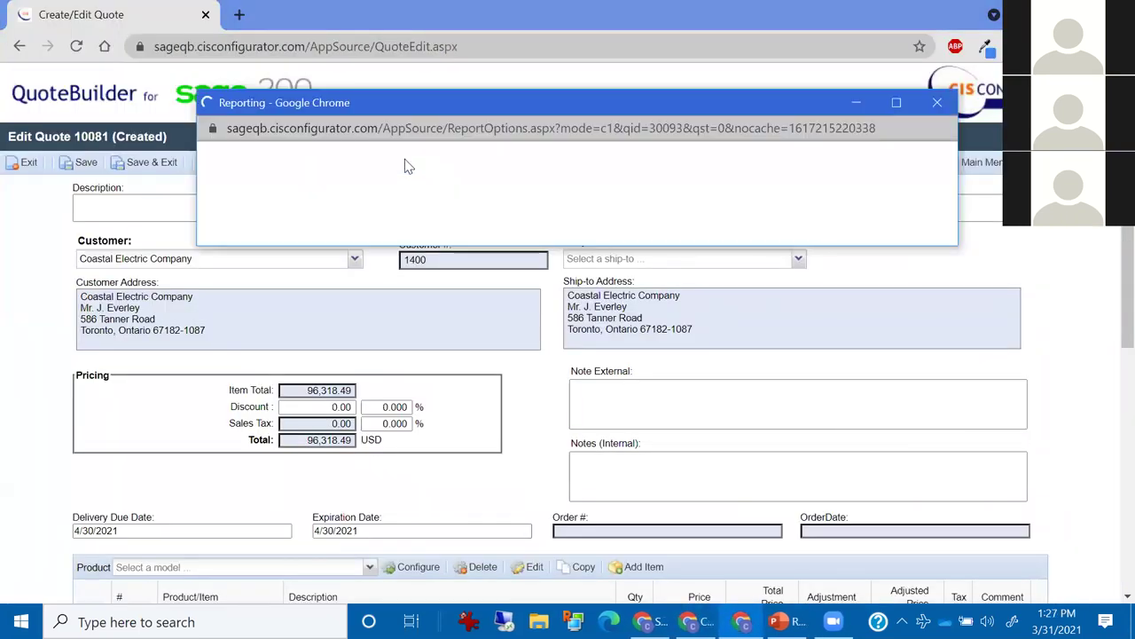
left_click(611, 355)
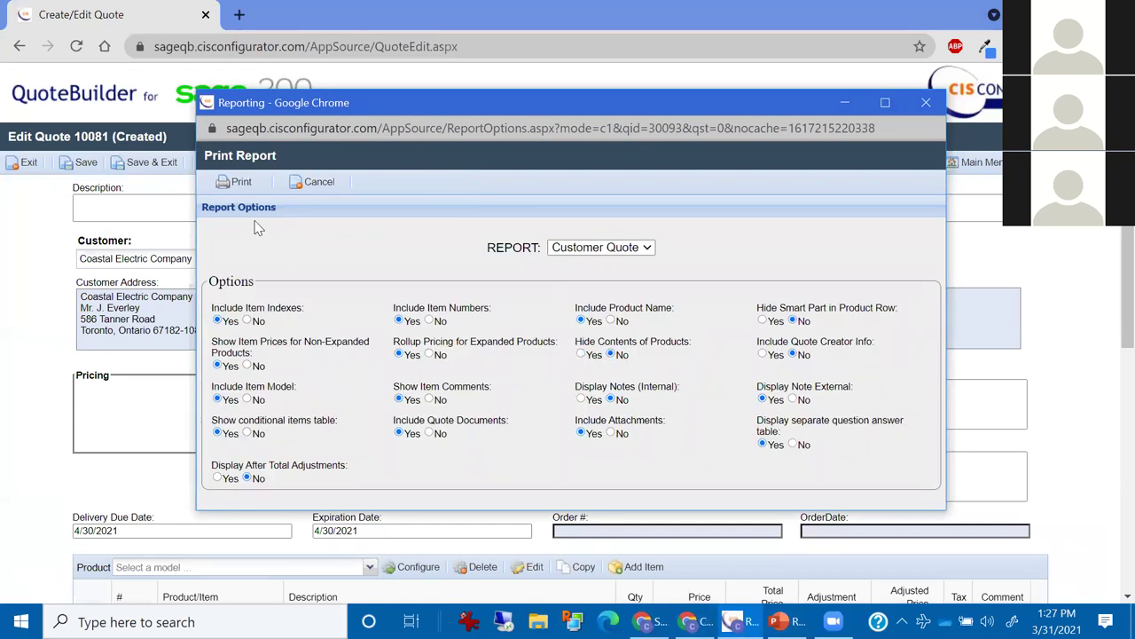
left_click(237, 182)
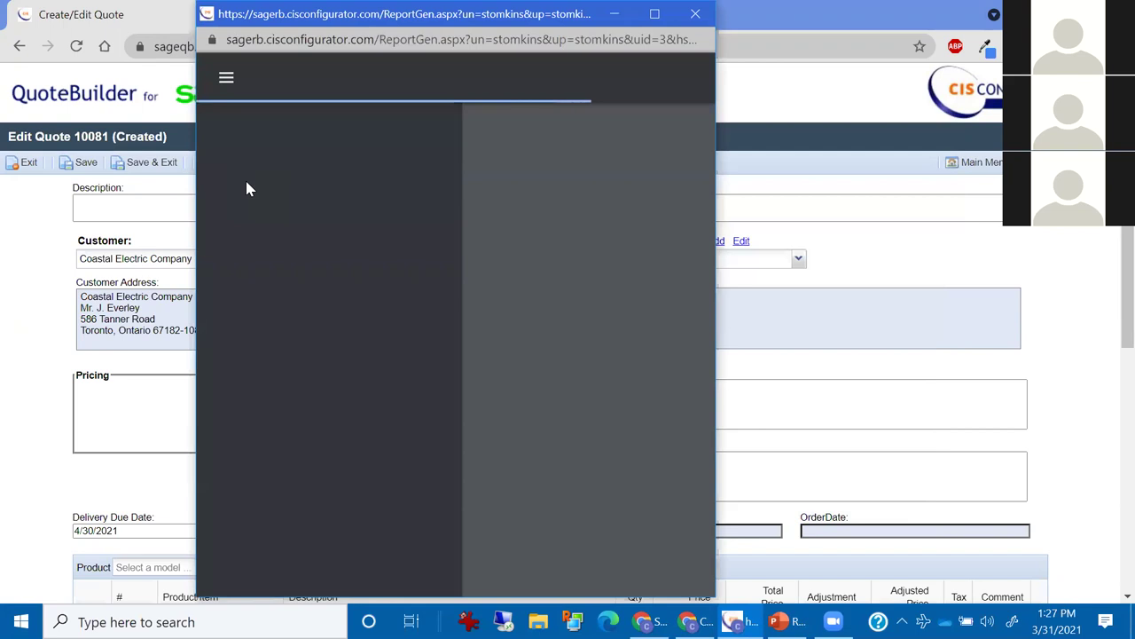
Review the 3-page report through Terms and Conditions, then close it.
left_click_drag(296, 29, 308, 98)
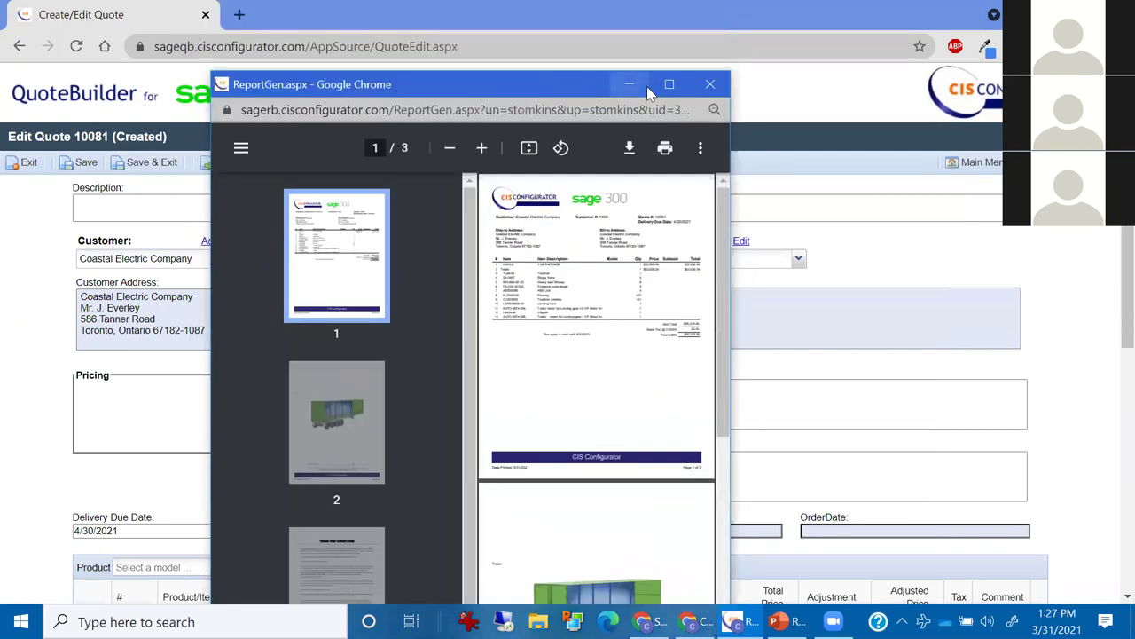
left_click(667, 84)
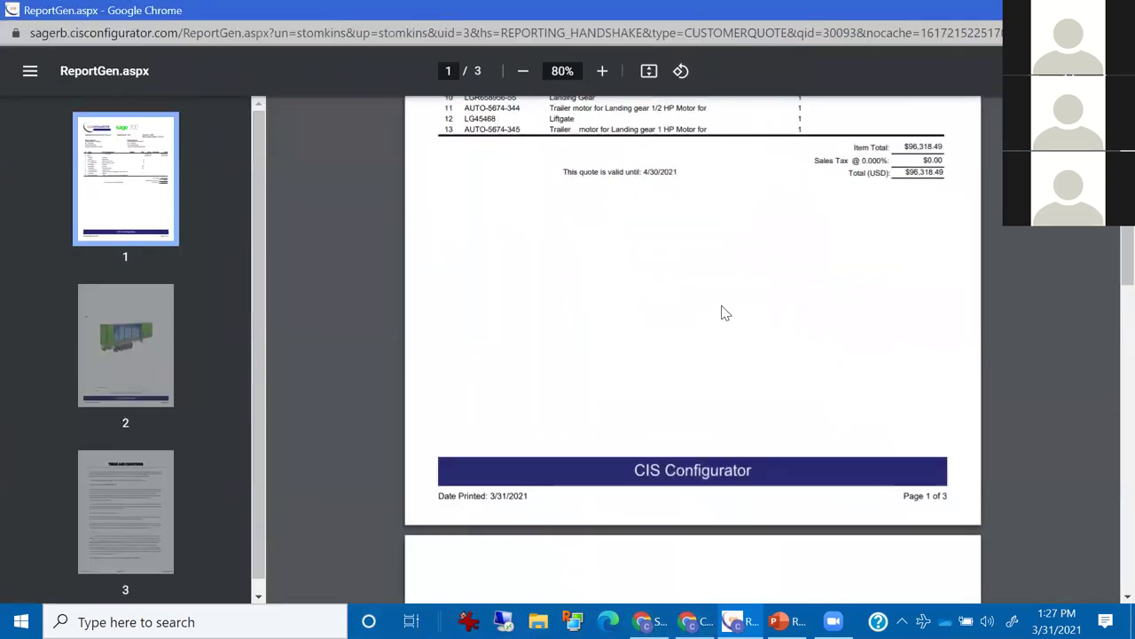
scroll(719, 312, "up", 3)
left_click_drag(444, 330, 523, 495)
left_click(523, 495)
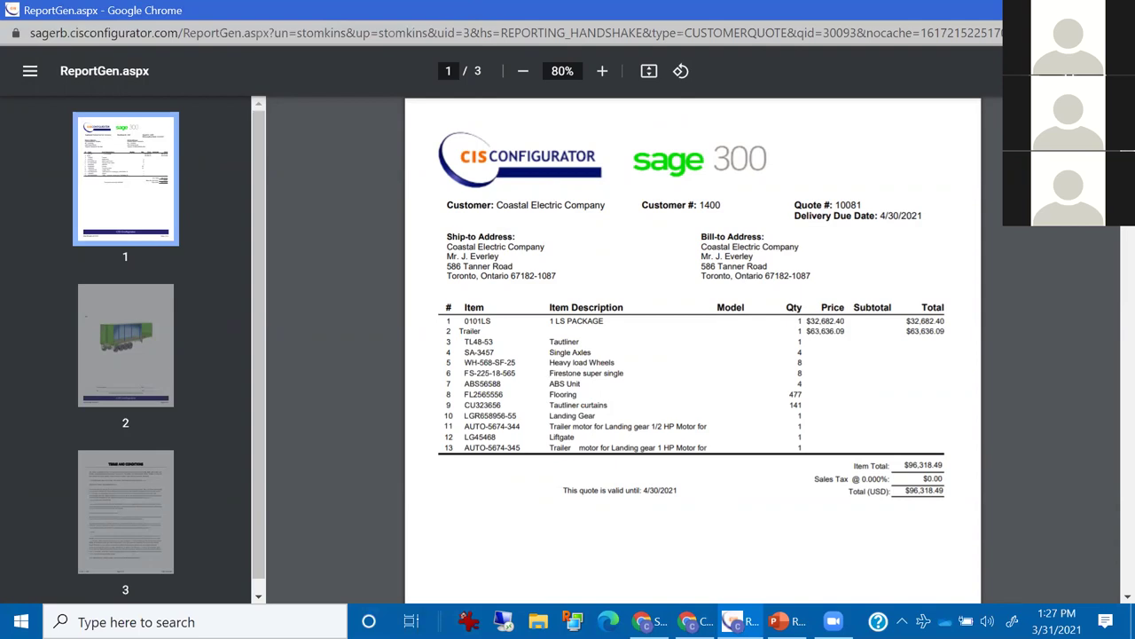
left_click(135, 464)
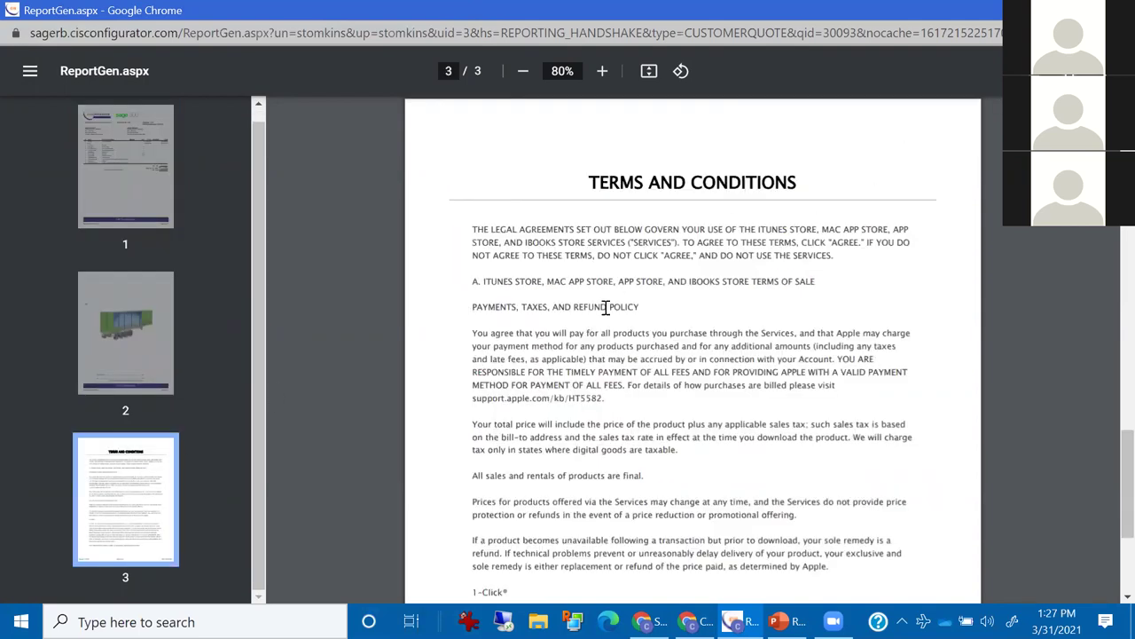
key("ctrl+w")
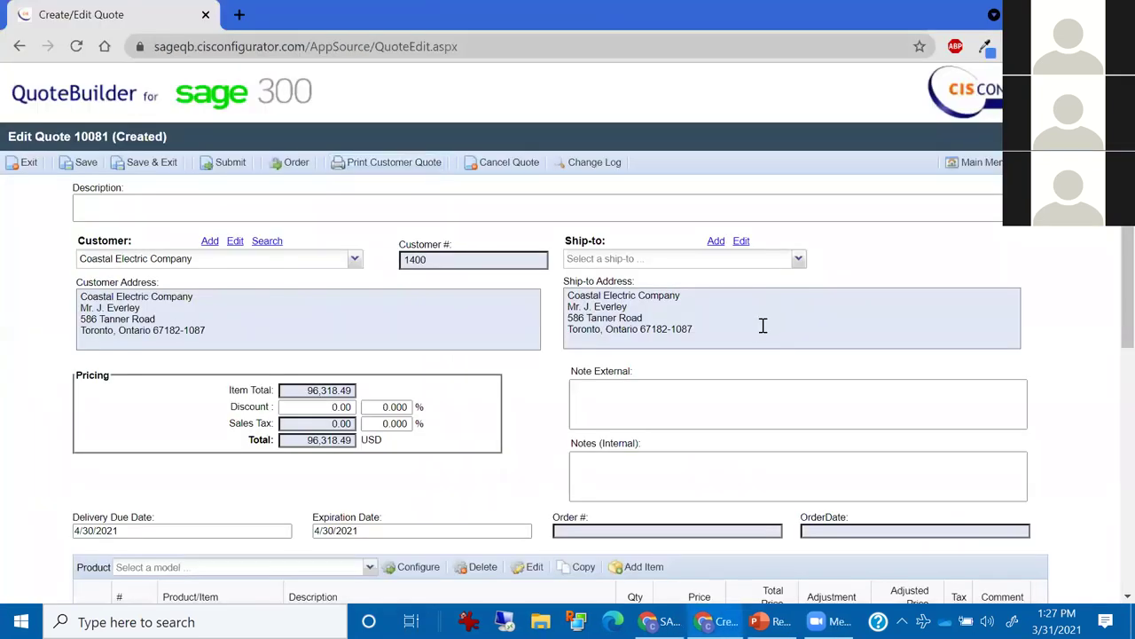
scroll(760, 333, "down", 5)
scroll(628, 420, "down", 1)
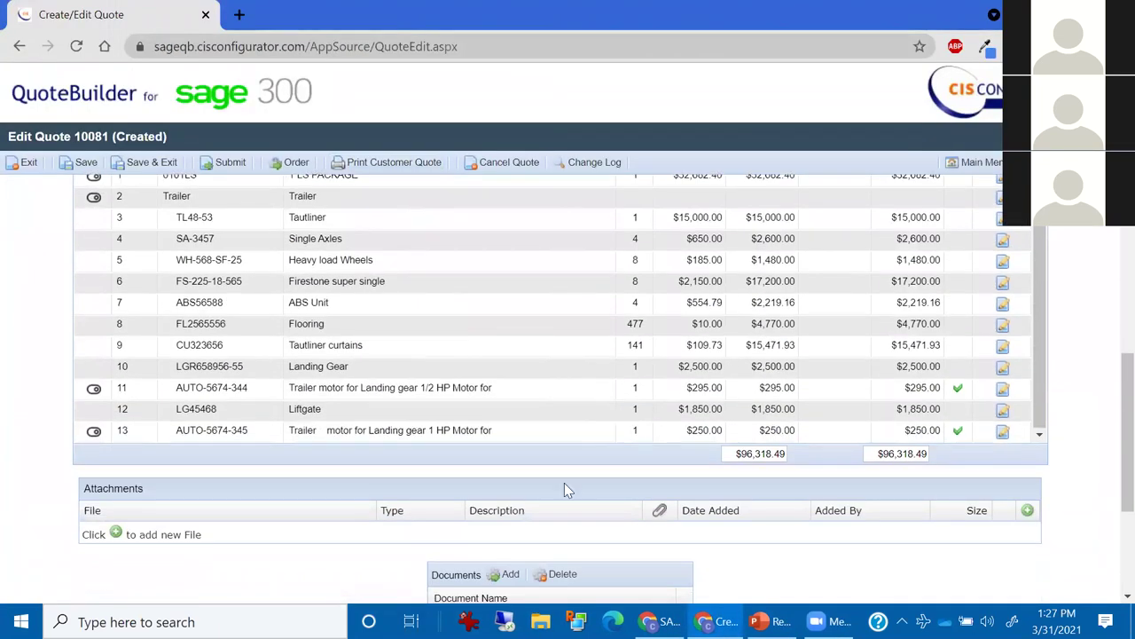
Attach the CIS Configurator brochure document to quote 10081 and save the quote.
left_click(499, 576)
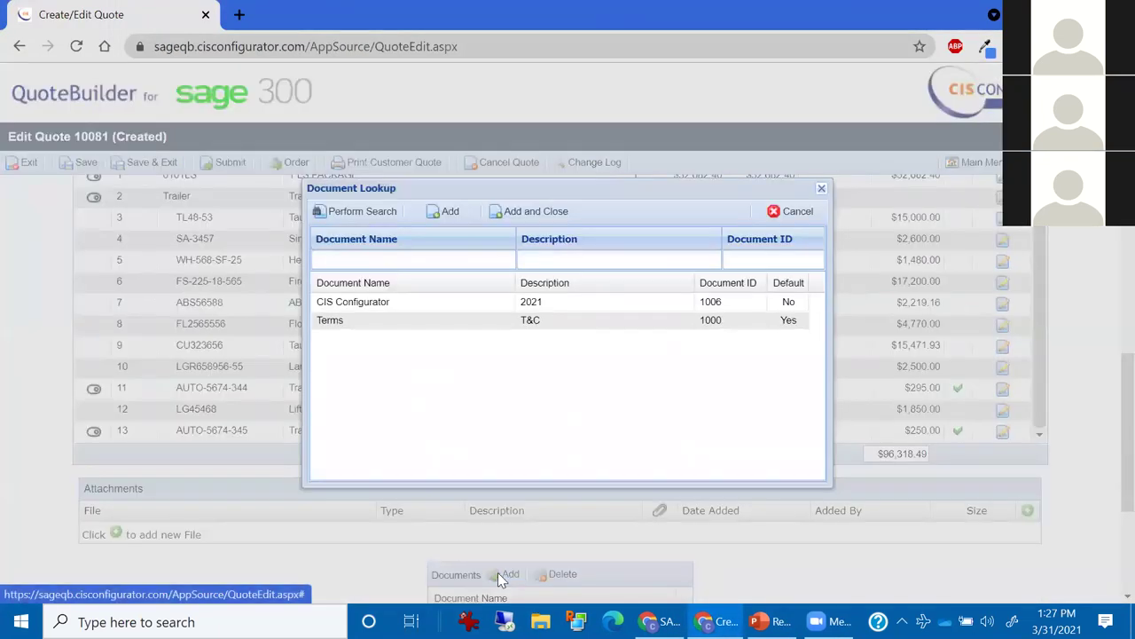
left_click(534, 212)
left_click(84, 163)
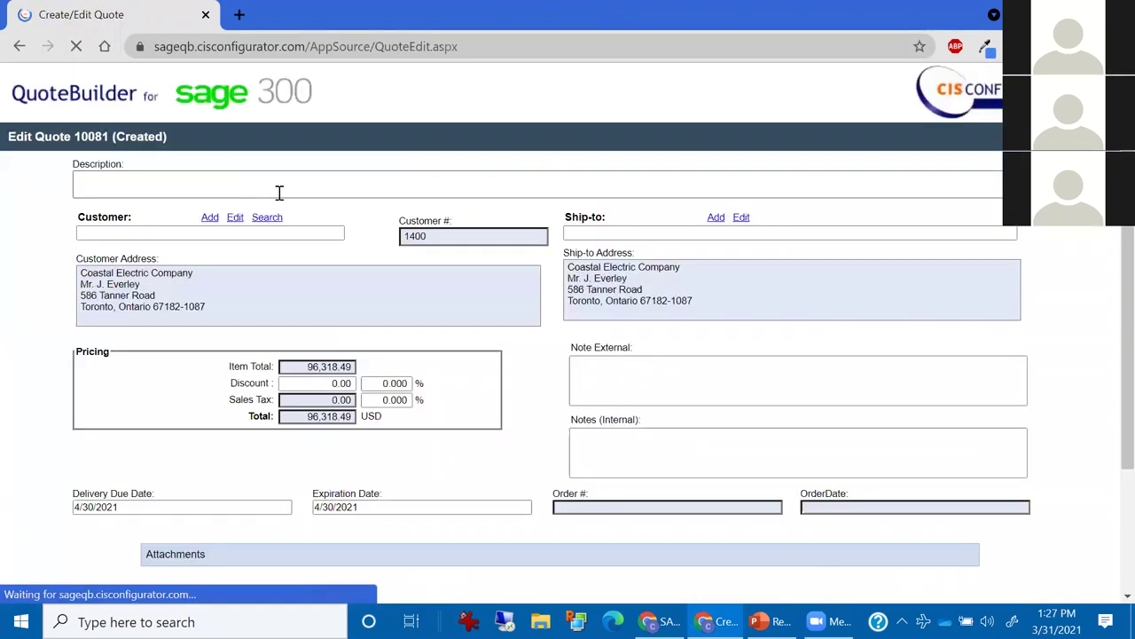
Generate the 6-page customer quote PDF, scroll through it, then close the preview.
left_click(366, 163)
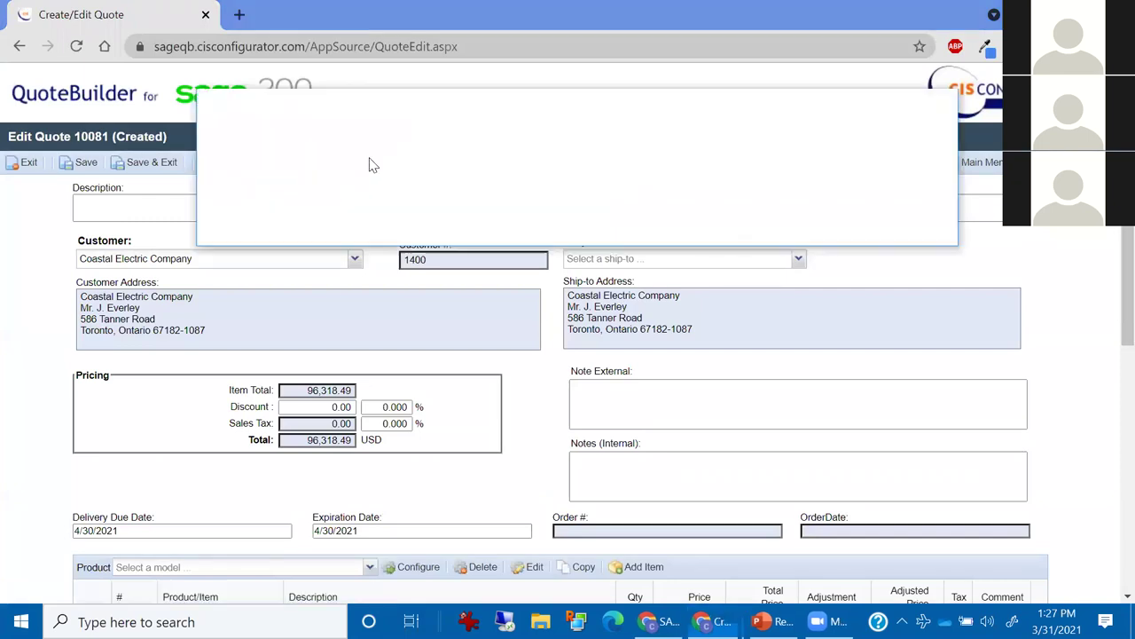
left_click(242, 185)
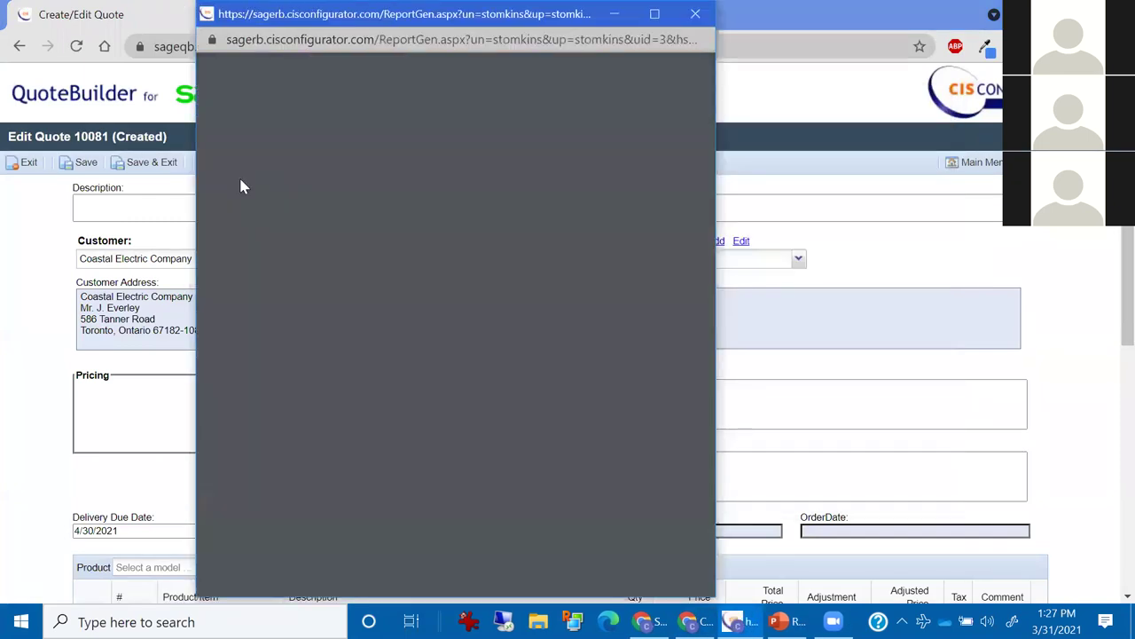
scroll(501, 422, "down", 10)
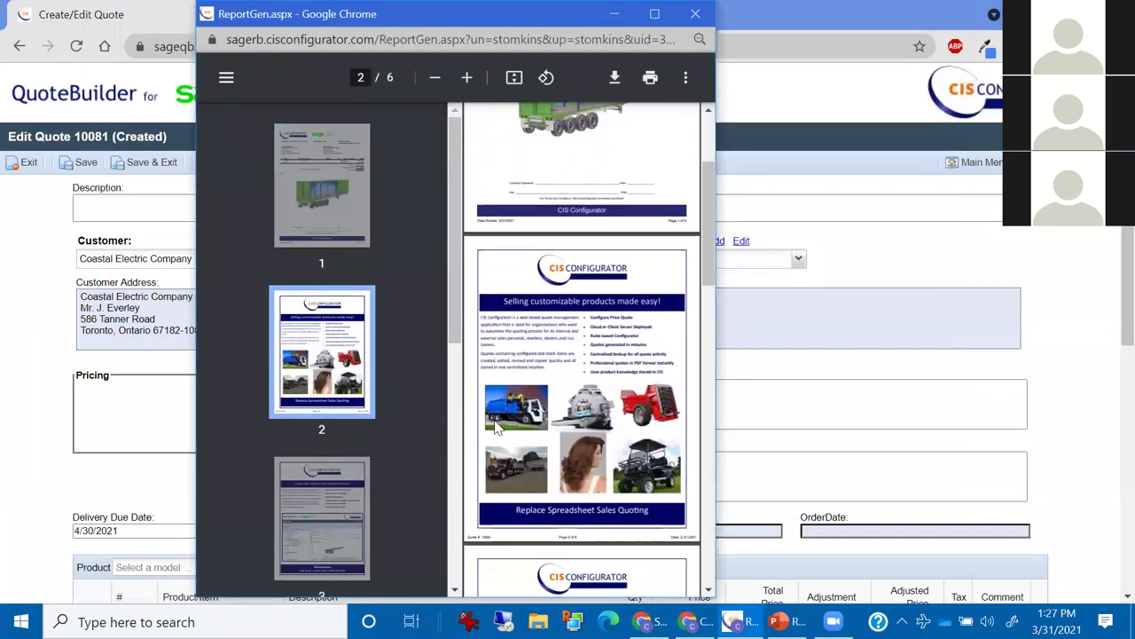
scroll(501, 429, "down", 4)
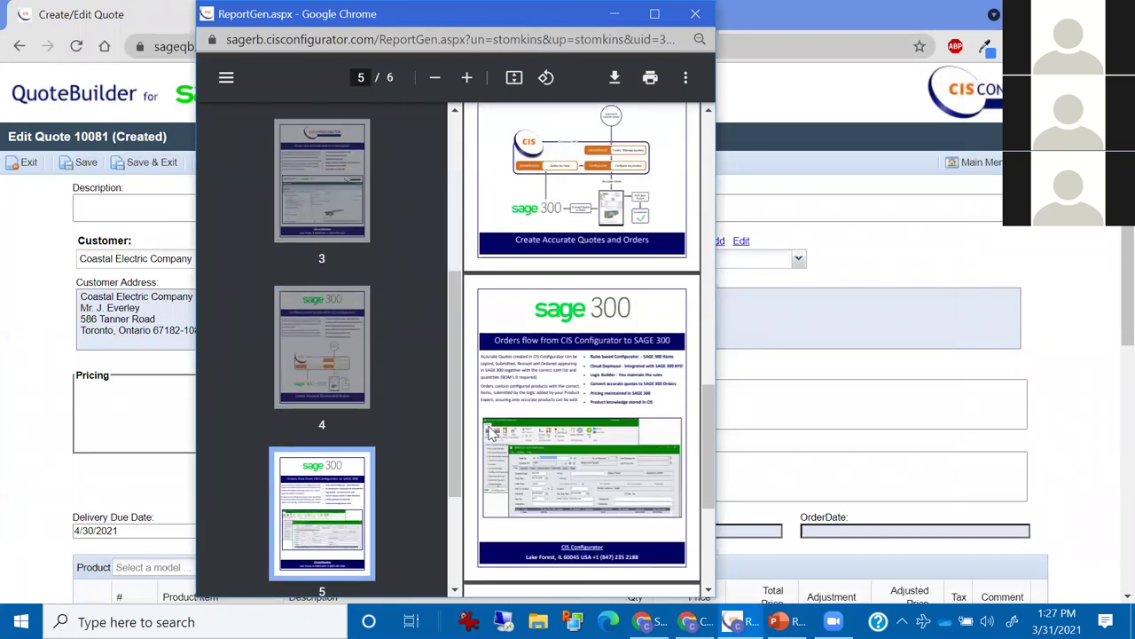
left_click(721, 140)
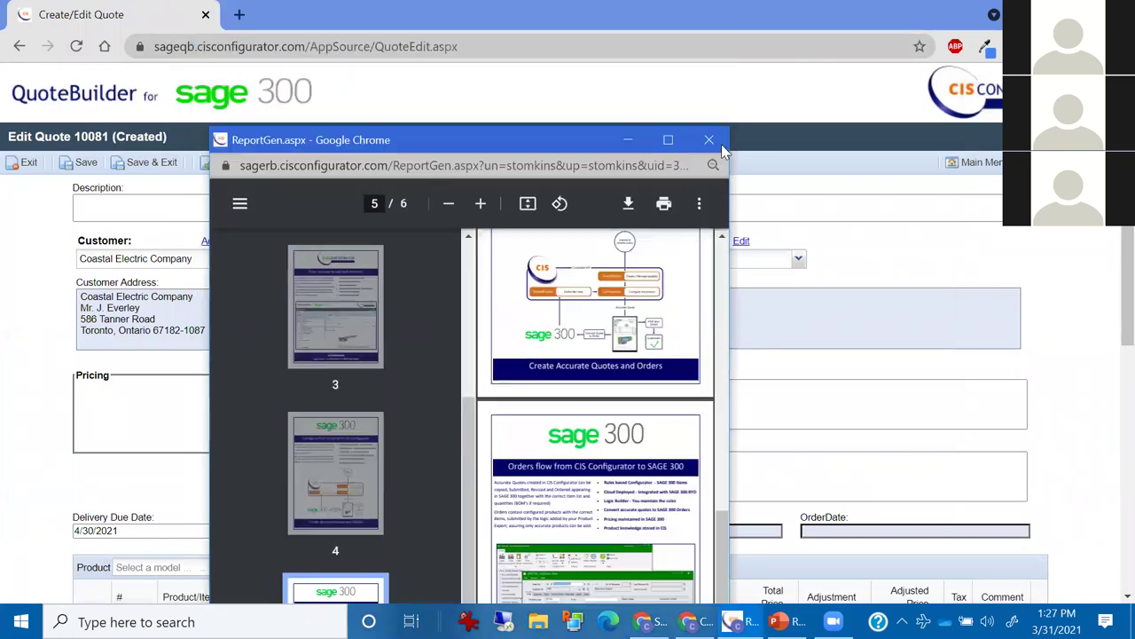
scroll(680, 362, "down", 3)
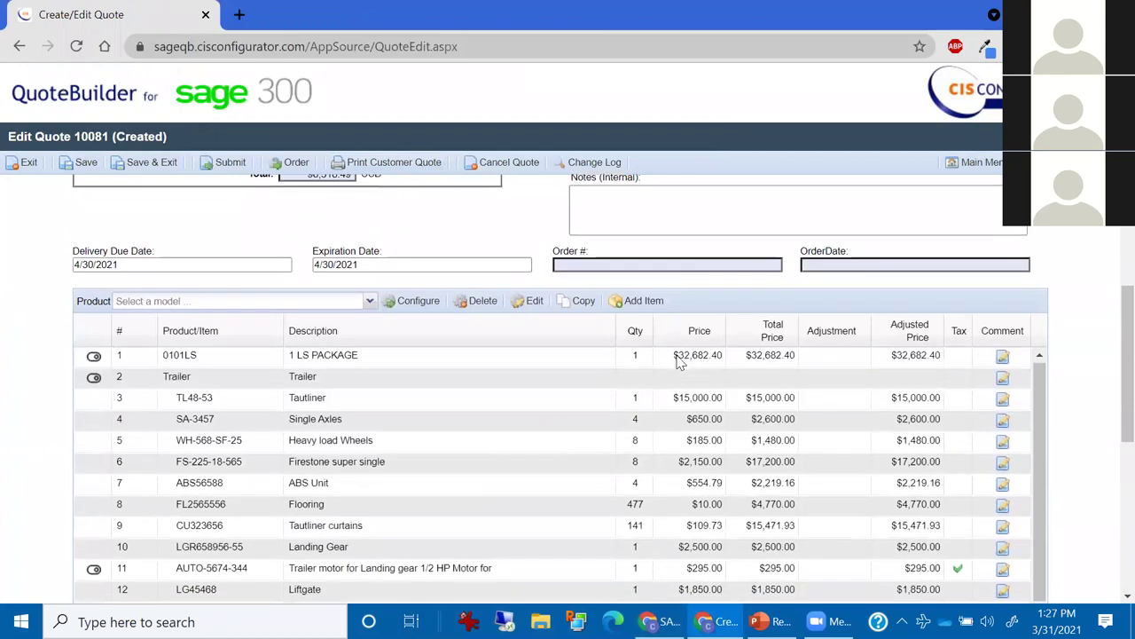
scroll(652, 413, "down", 2)
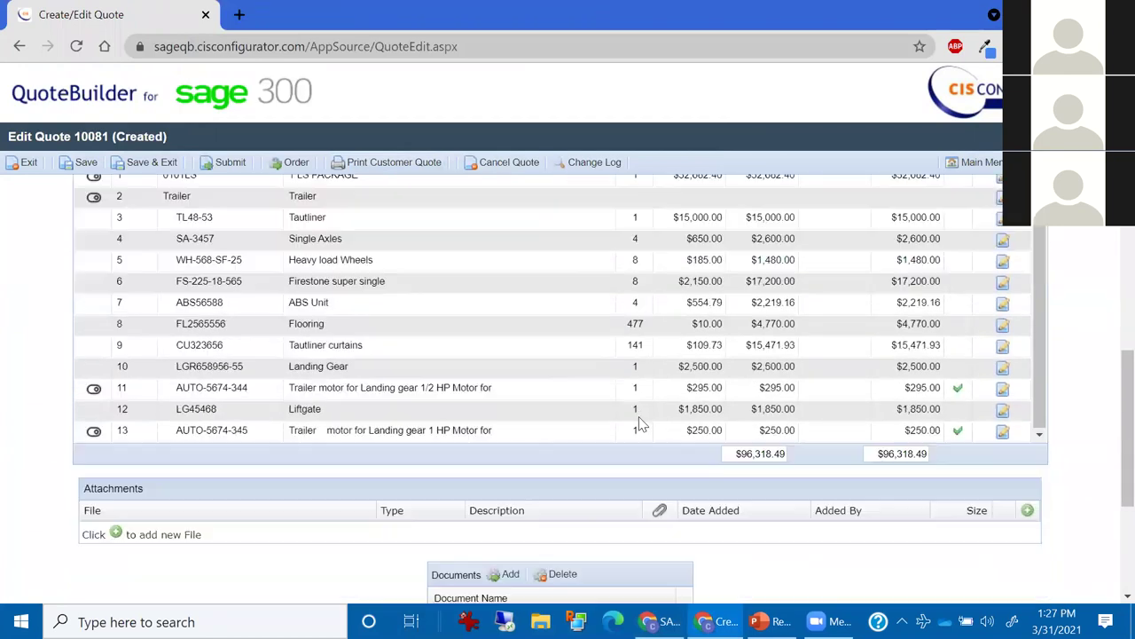
left_click(116, 532)
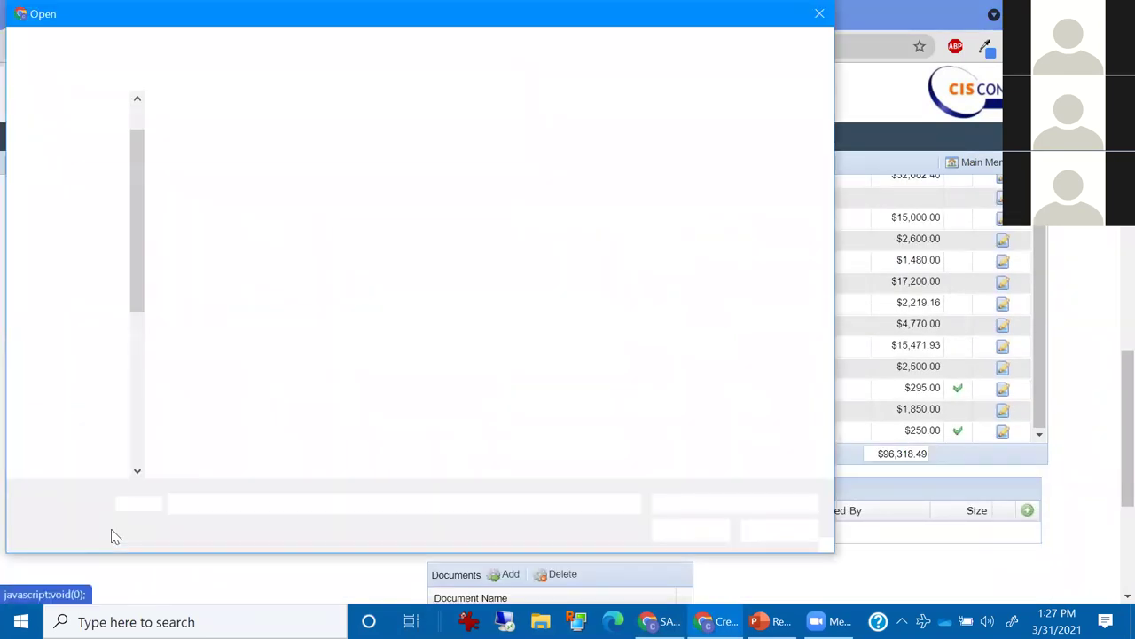
left_click(819, 13)
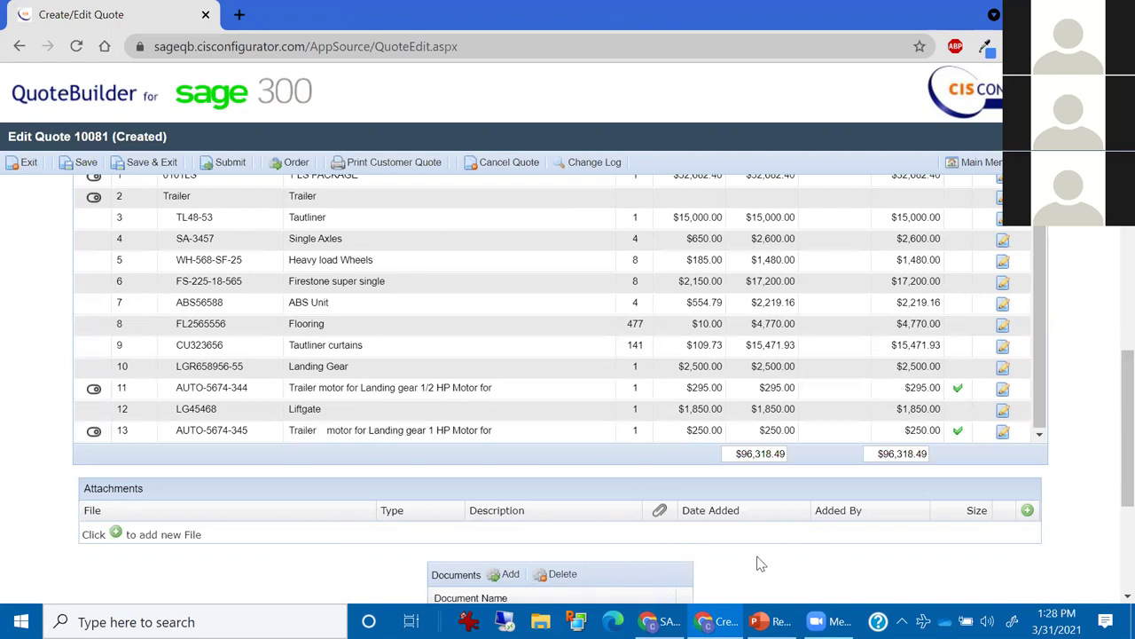
scroll(764, 567, "up", 1)
scroll(763, 593, "up", 3)
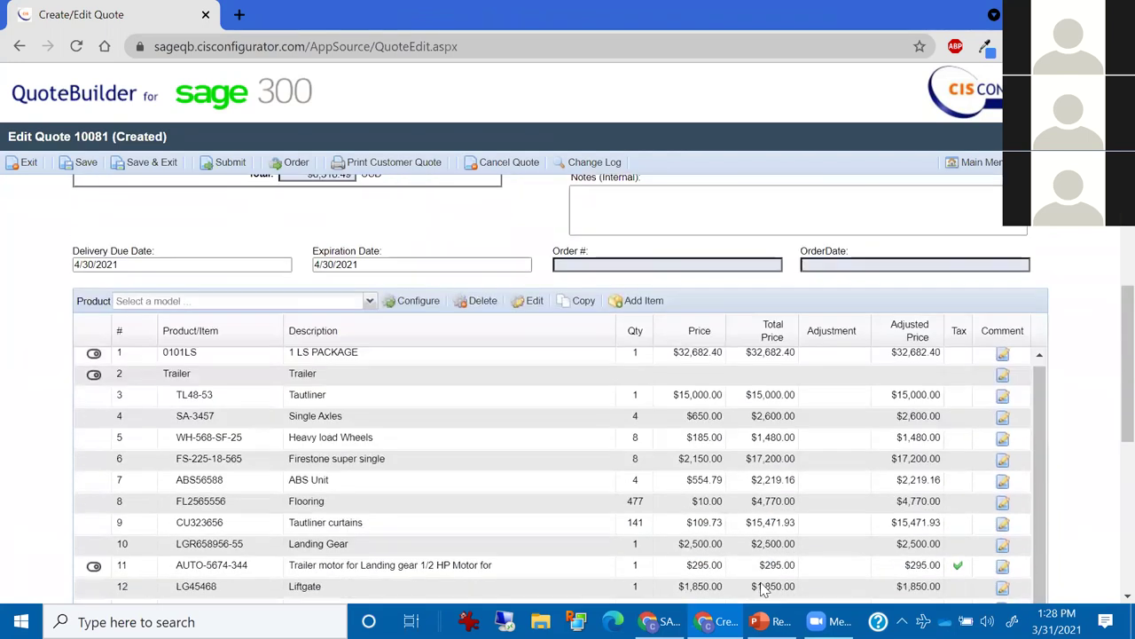
scroll(152, 517, "down", 2)
Uncheck both optional landing gear motors (including the 1/2 HP motor) on the Trailer and save, totalling $95,773.49.
left_click(94, 521)
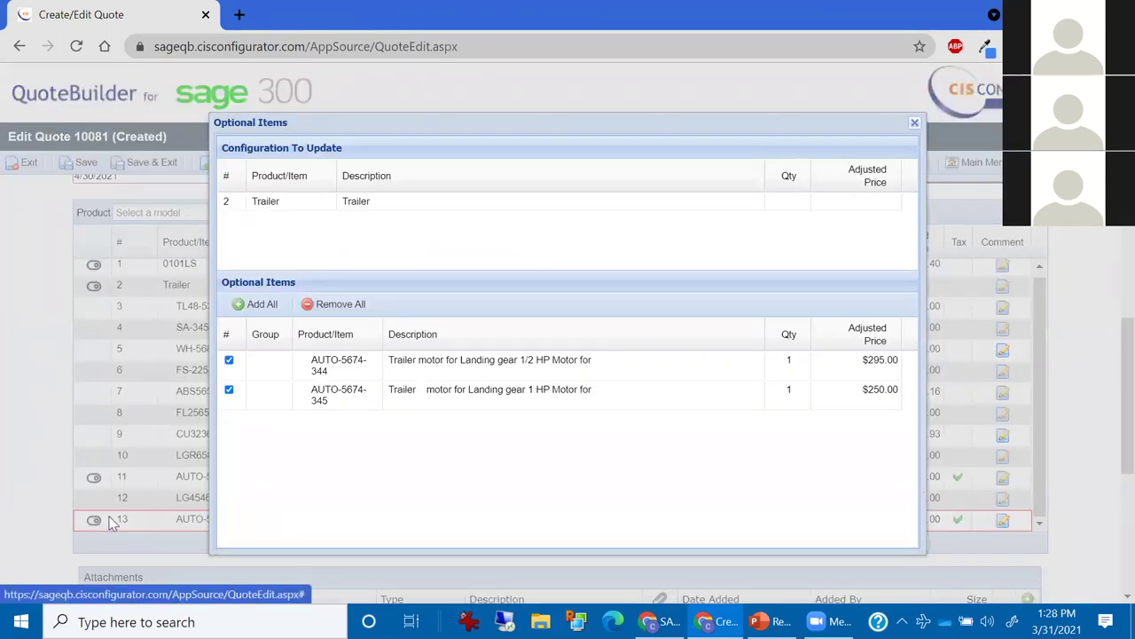
left_click(229, 360)
left_click(229, 388)
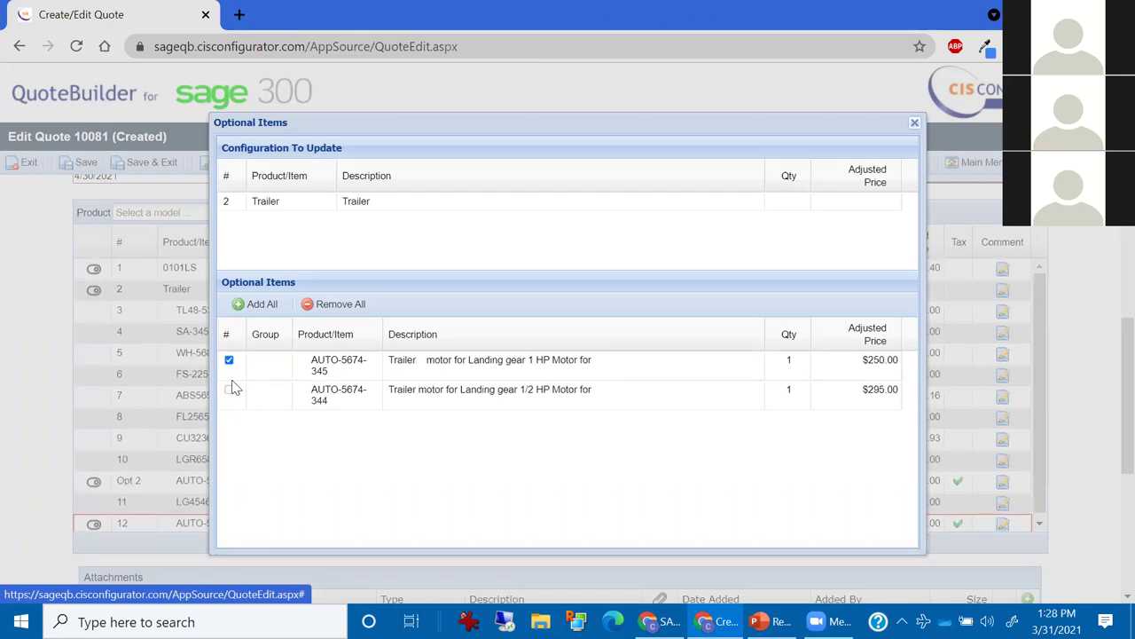
left_click(333, 304)
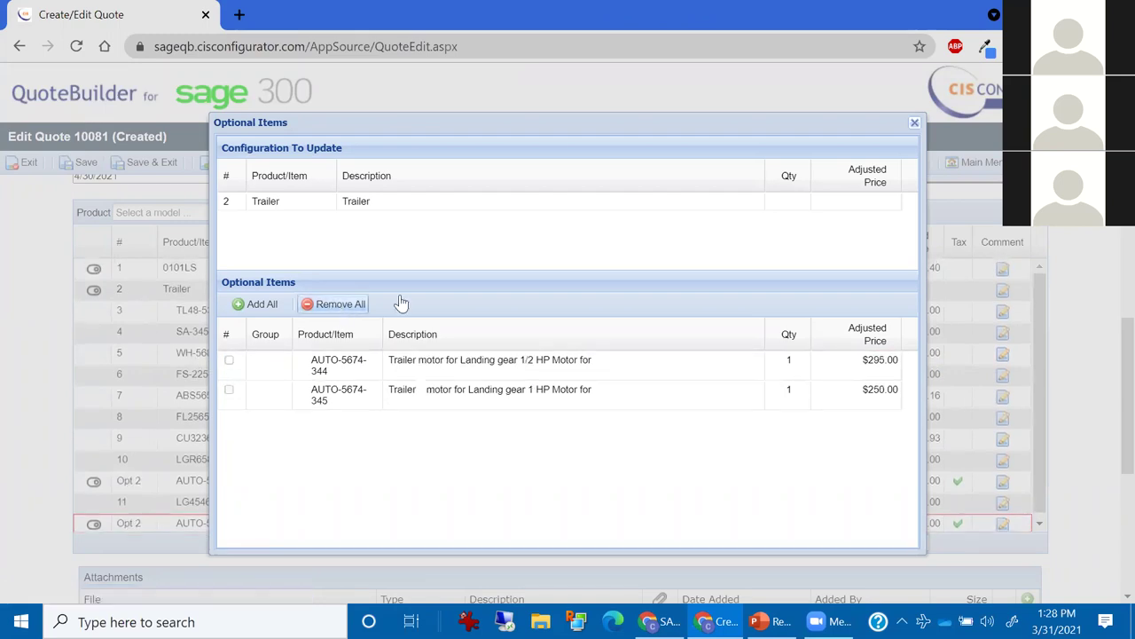
left_click(914, 122)
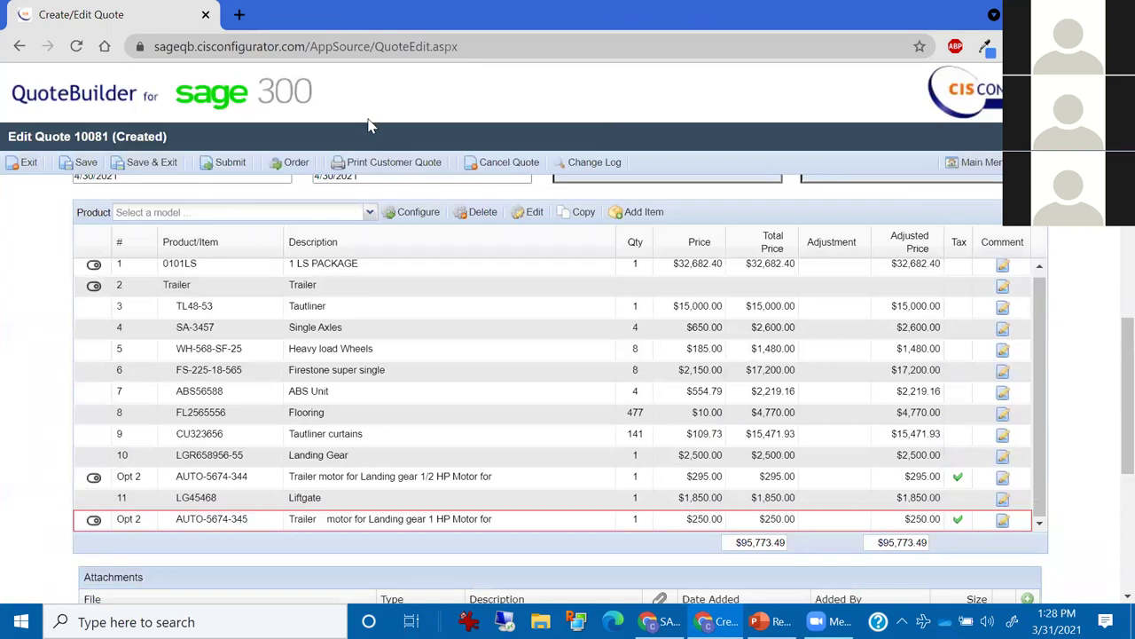
left_click(93, 162)
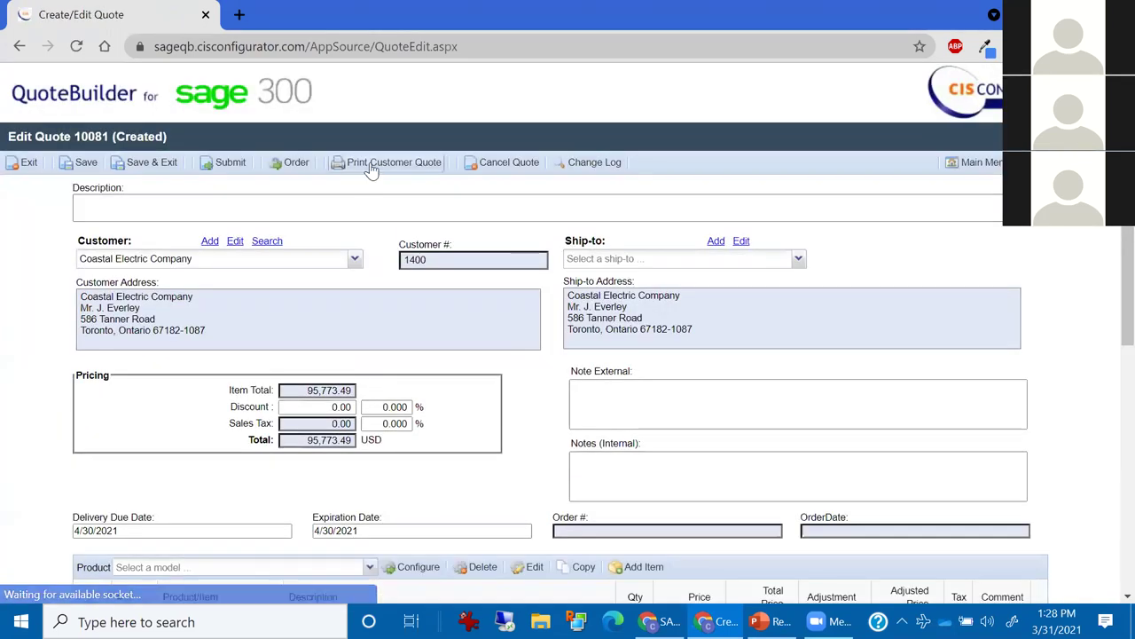
Regenerate the customer quote PDF, maximize its window, and scroll through the $95,773.49 quote.
left_click(375, 163)
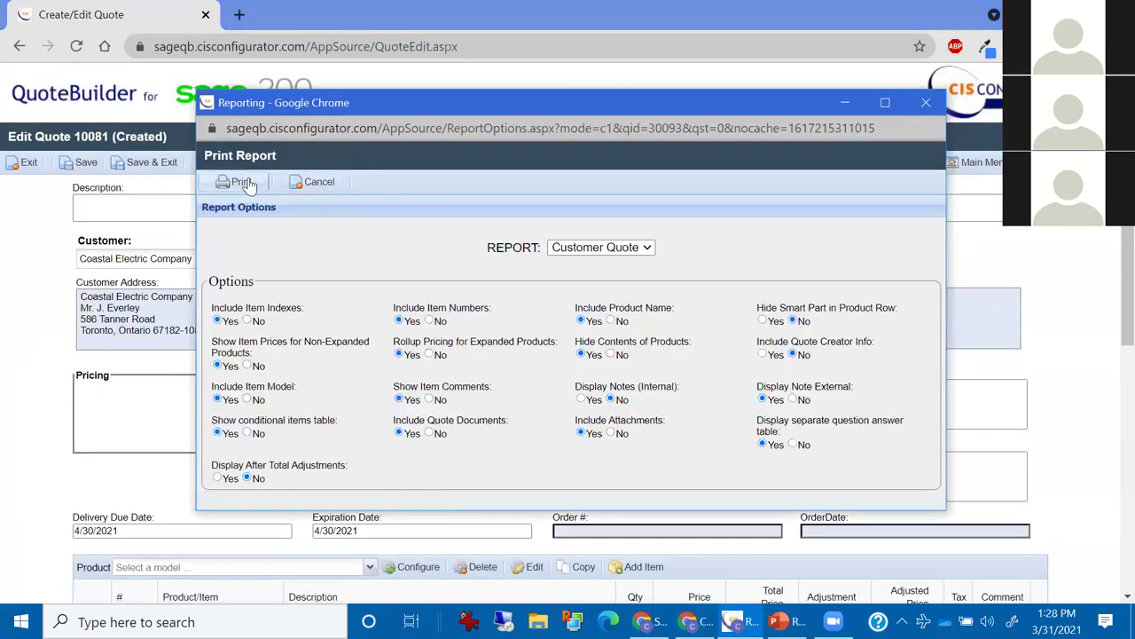
left_click(233, 182)
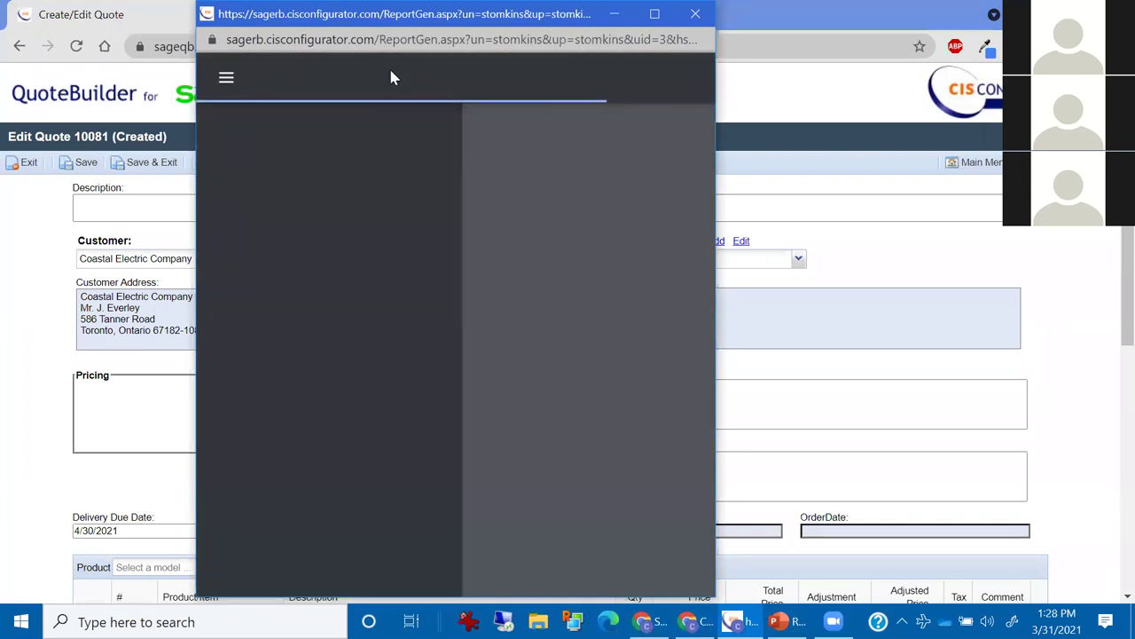
left_click(651, 77)
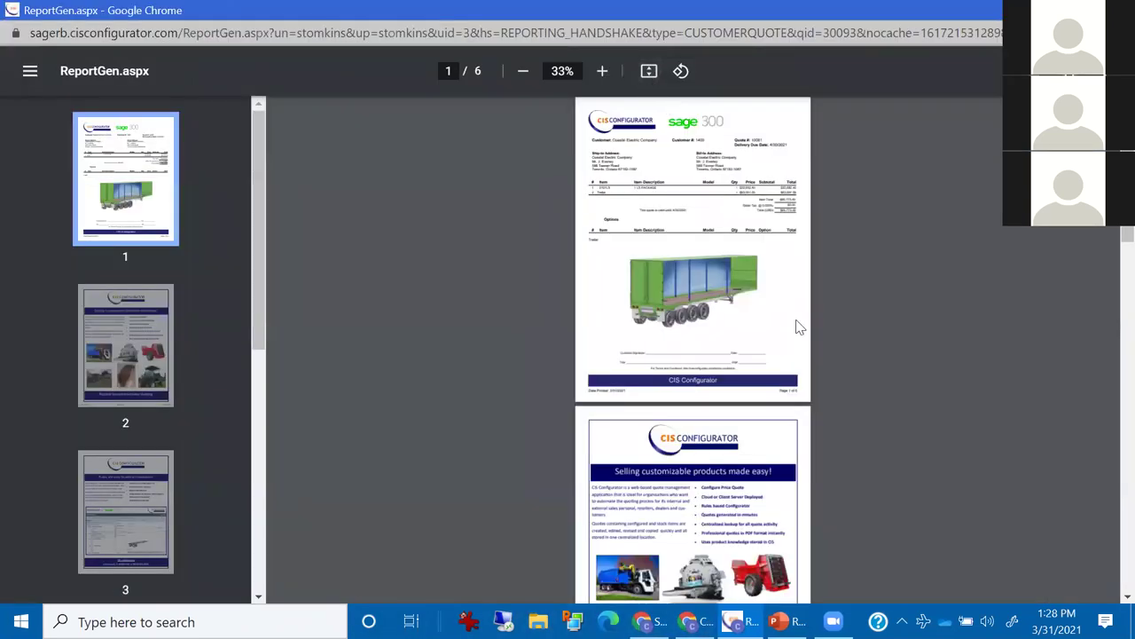
scroll(792, 328, "up", 3)
scroll(792, 328, "up", 4)
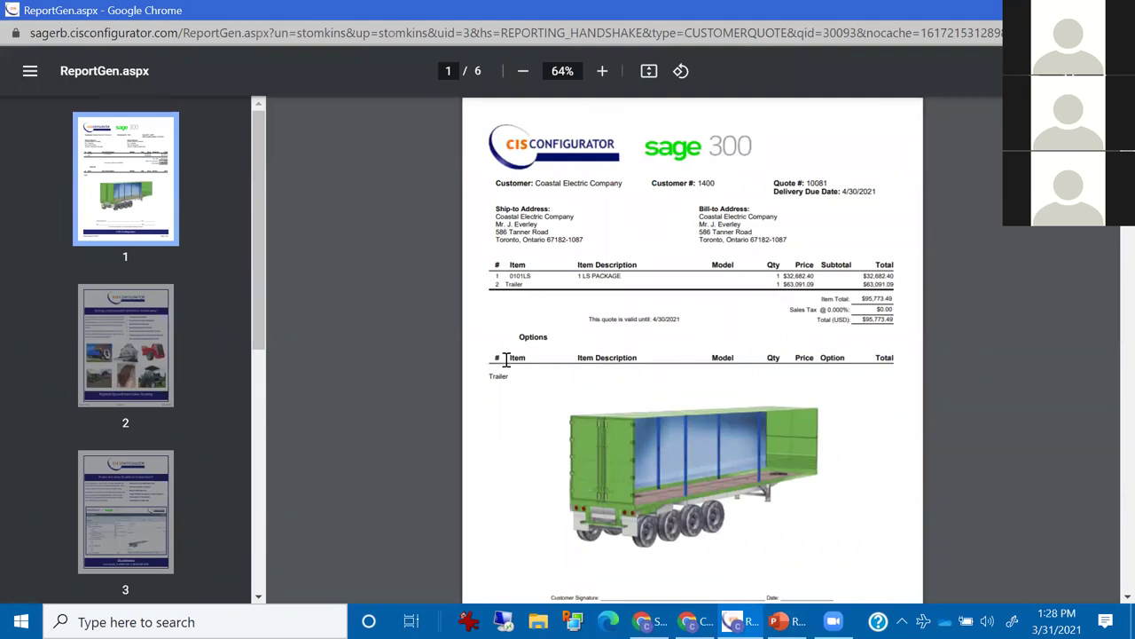
scroll(692, 412, "down", 1)
scroll(691, 412, "down", 20)
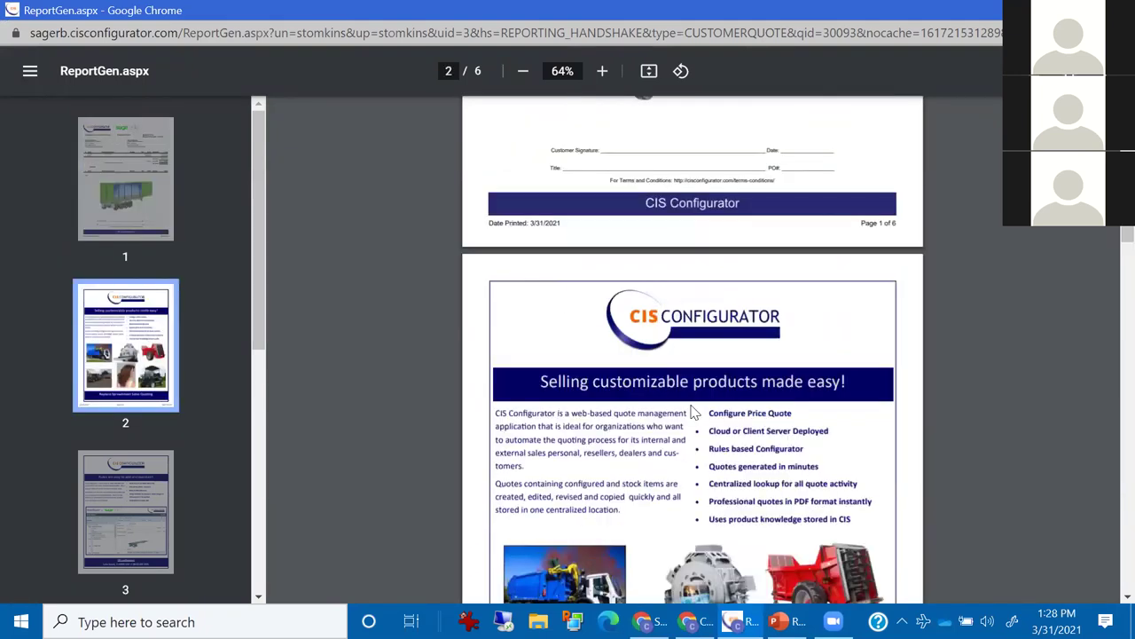
scroll(691, 411, "up", 20)
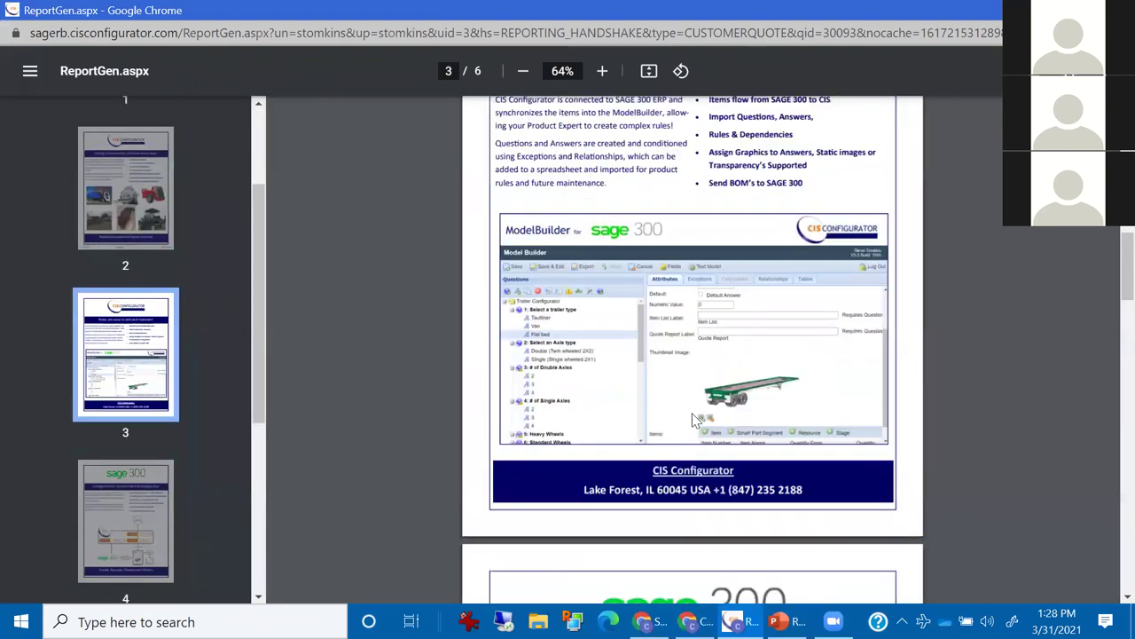
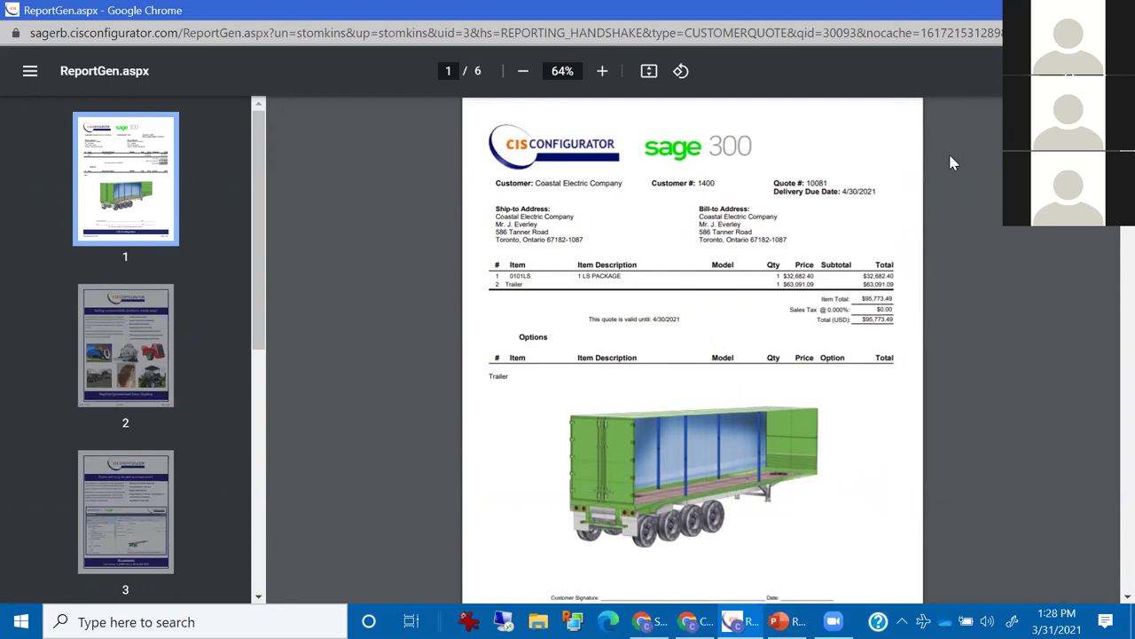
Close the old preview, save quote 10081 and regenerate its customer quote PDF.
key("ctrl+w")
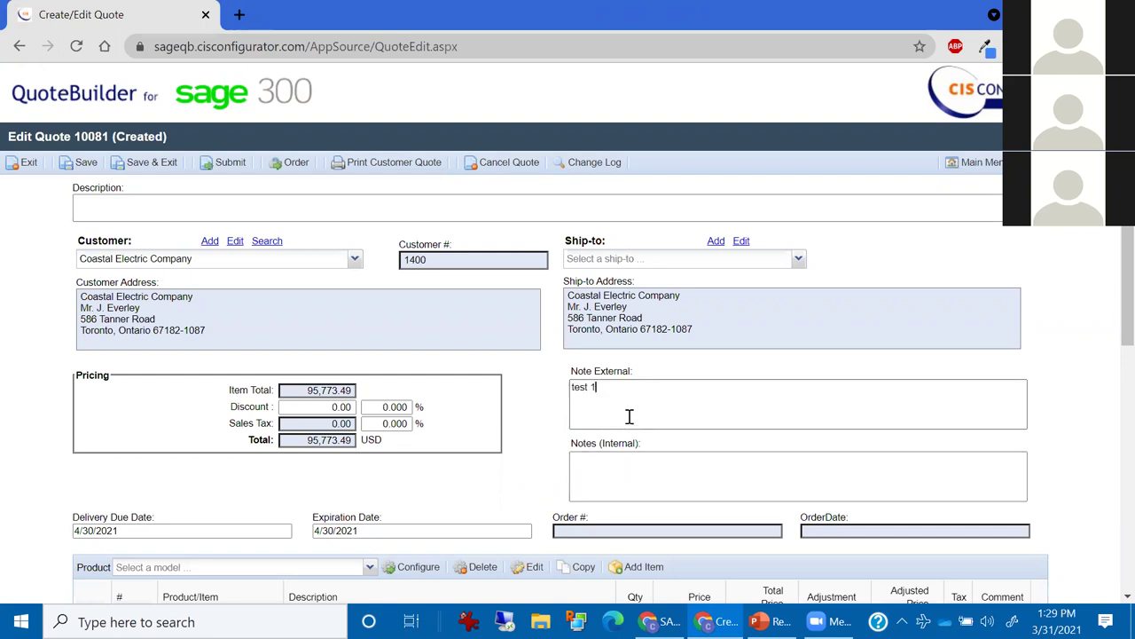
left_click(80, 163)
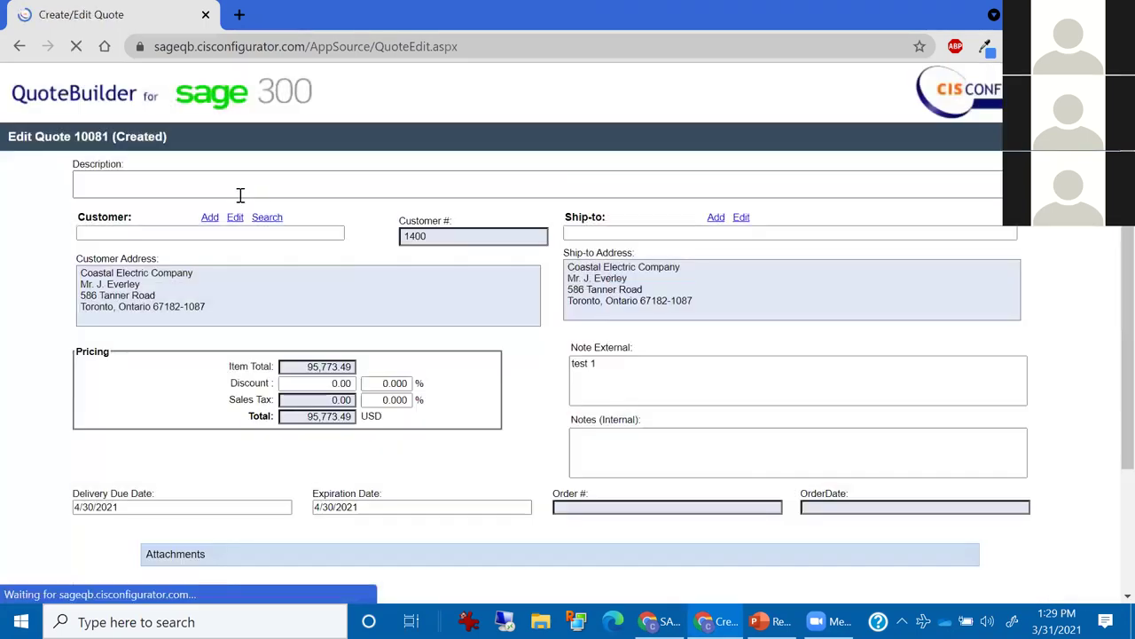
left_click(355, 162)
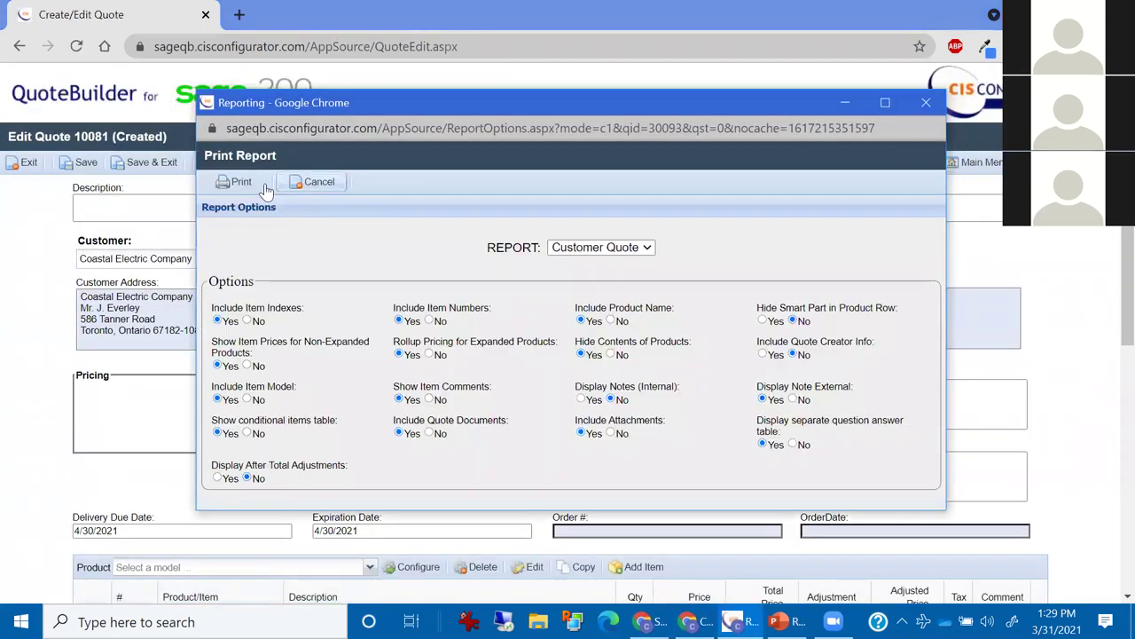
left_click(254, 183)
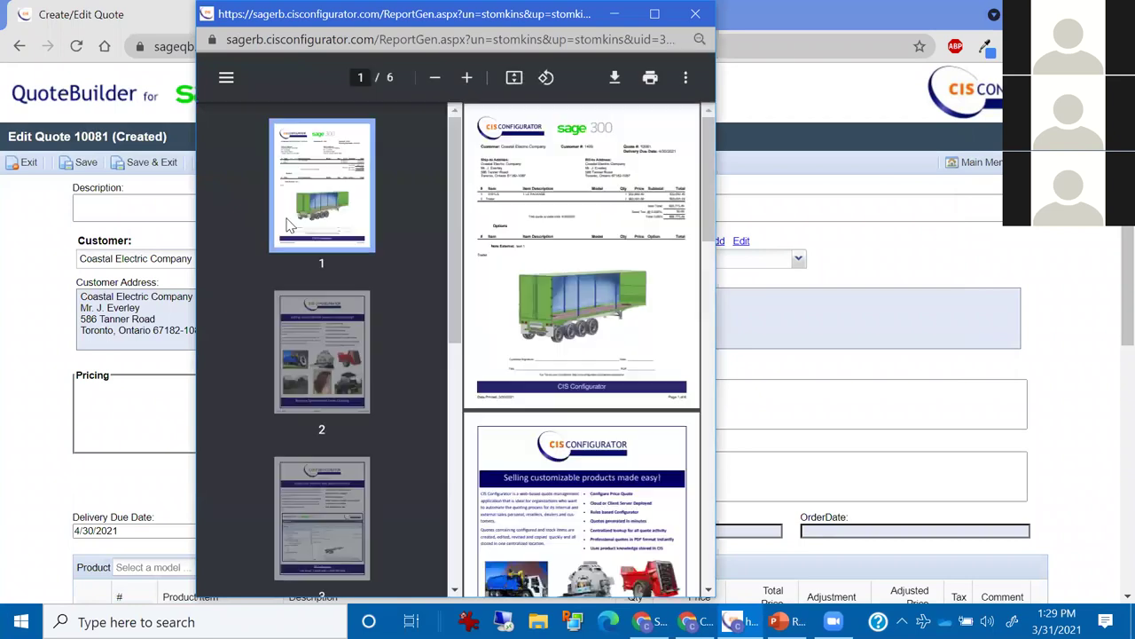
Maximize the six-page PDF and check that external note 'test 1' appears.
scroll(461, 297, "up", 4)
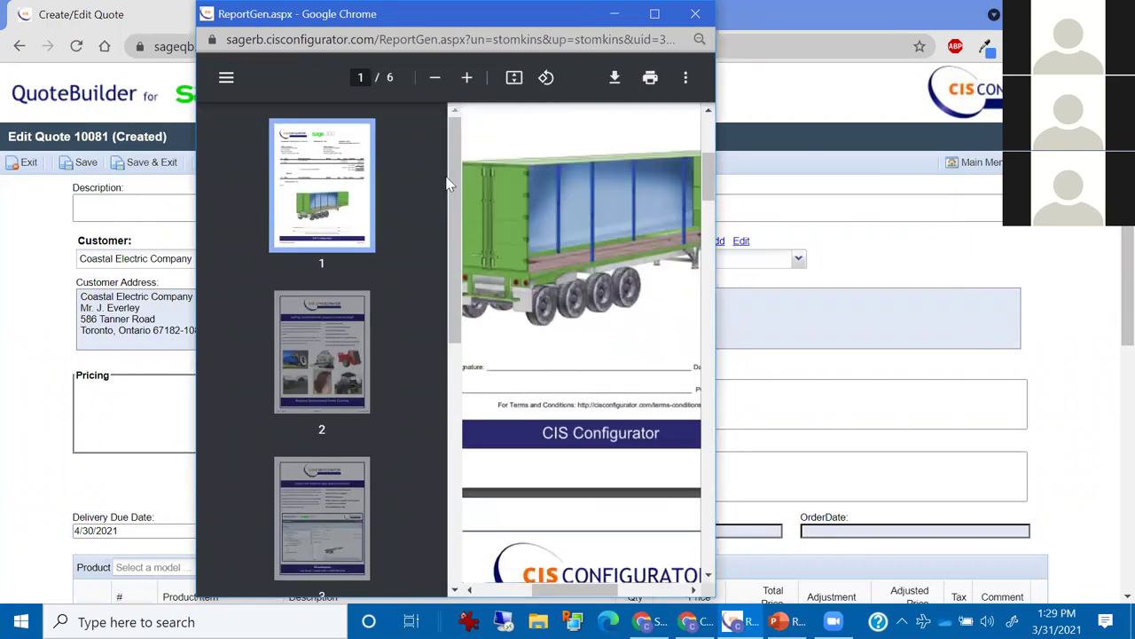
left_click_drag(532, 14, 530, 145)
left_click(664, 150)
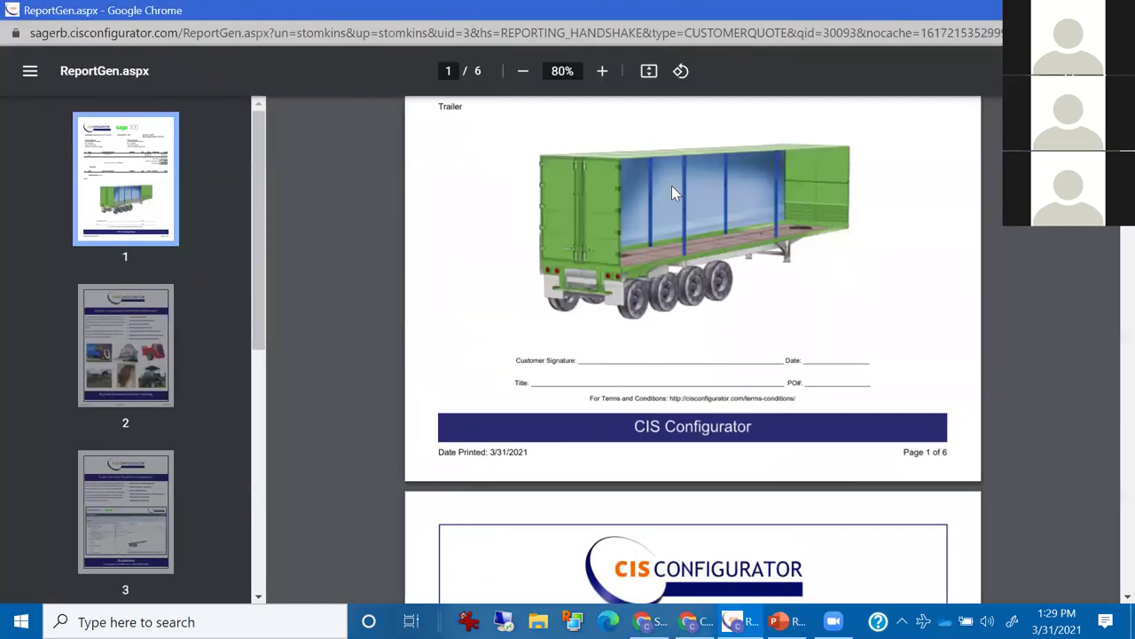
scroll(664, 358, "up", 4)
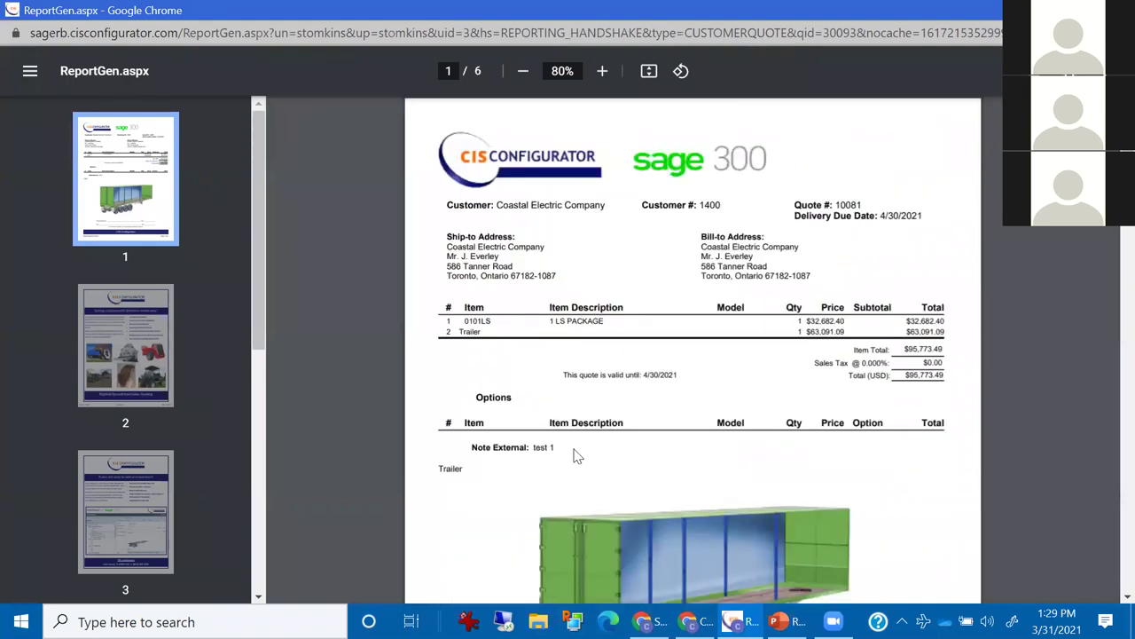
left_click(1116, 10)
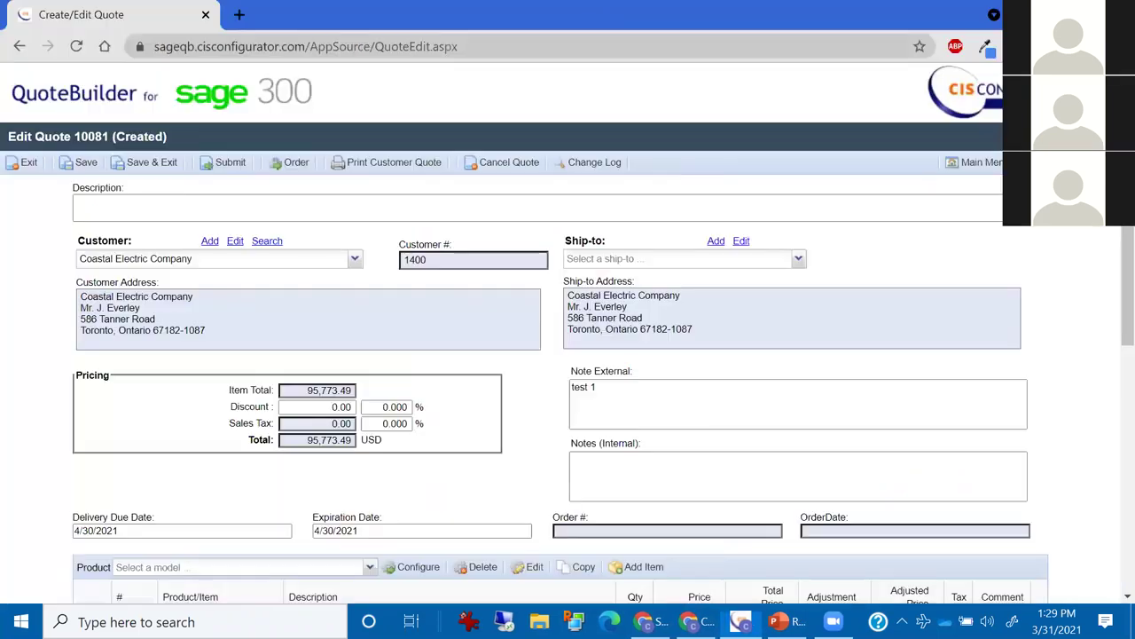
scroll(834, 329, "down", 1)
scroll(834, 329, "down", 2)
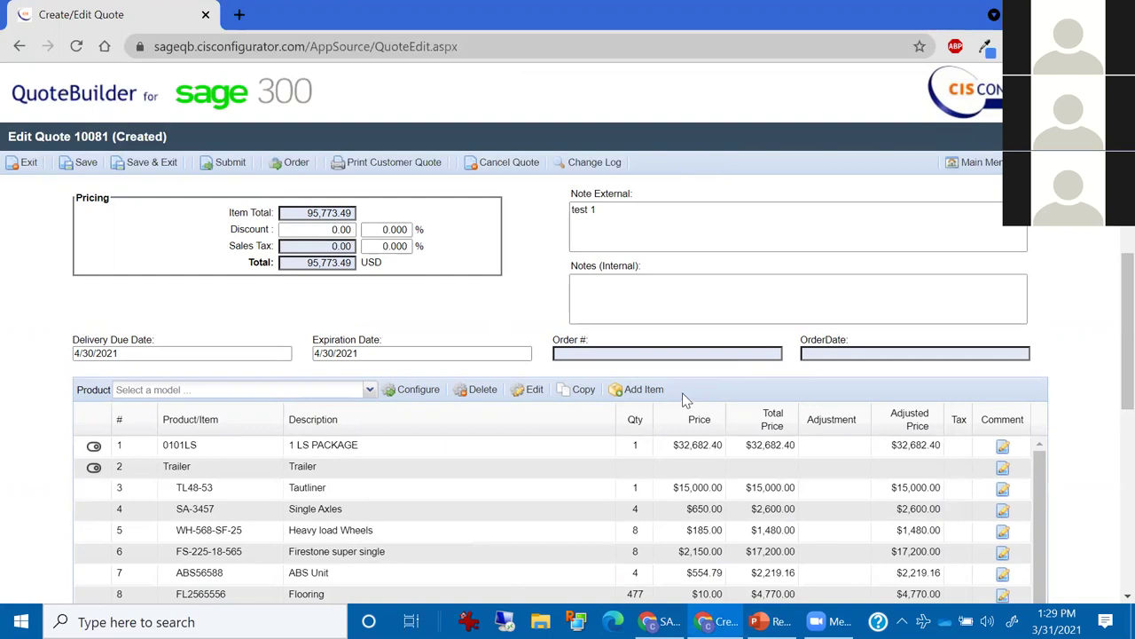
scroll(685, 391, "up", 3)
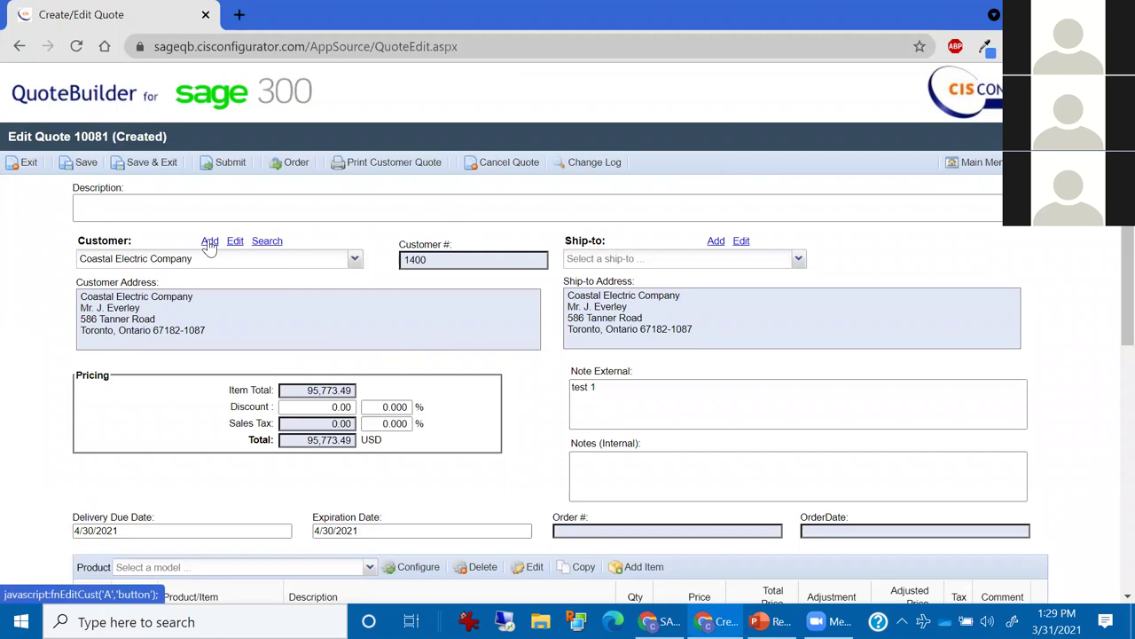
scroll(577, 446, "down", 3)
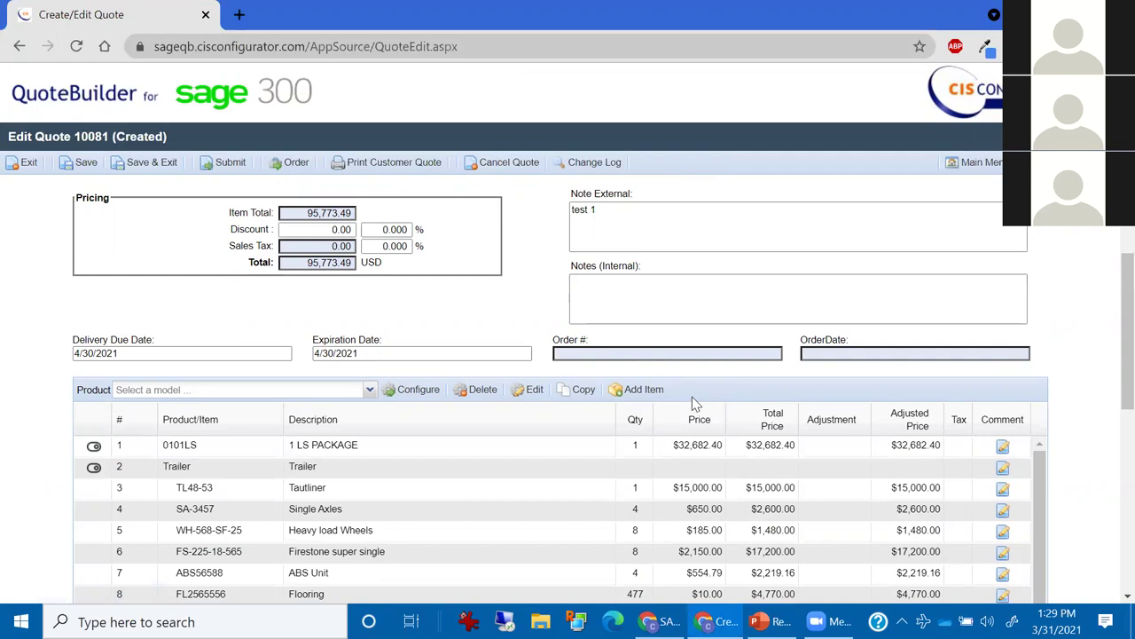
left_click(591, 162)
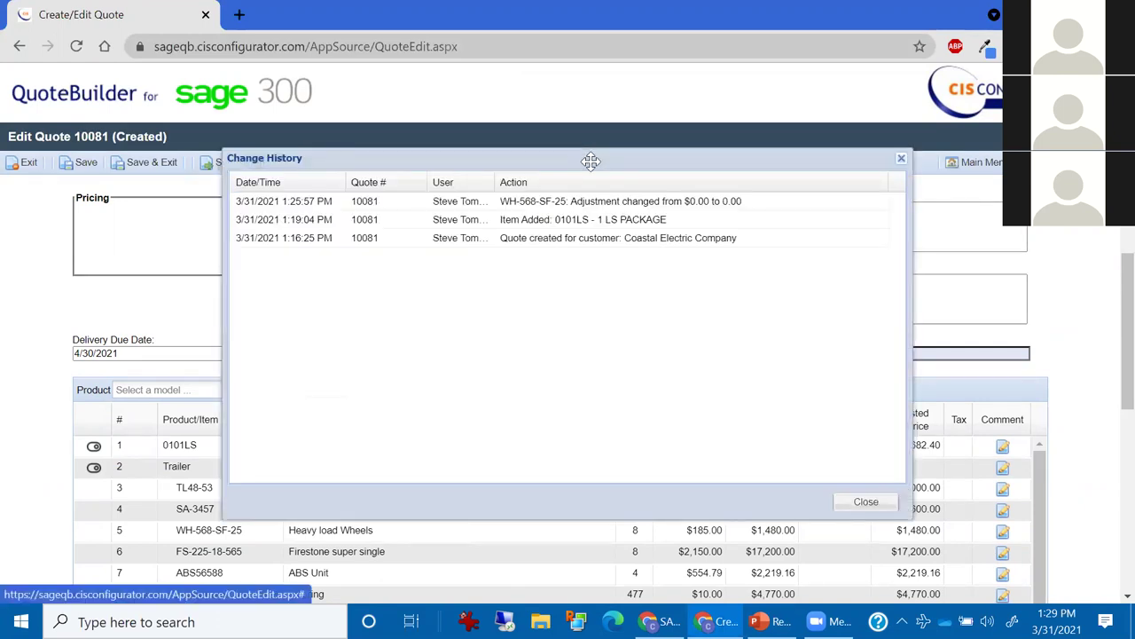
left_click(902, 157)
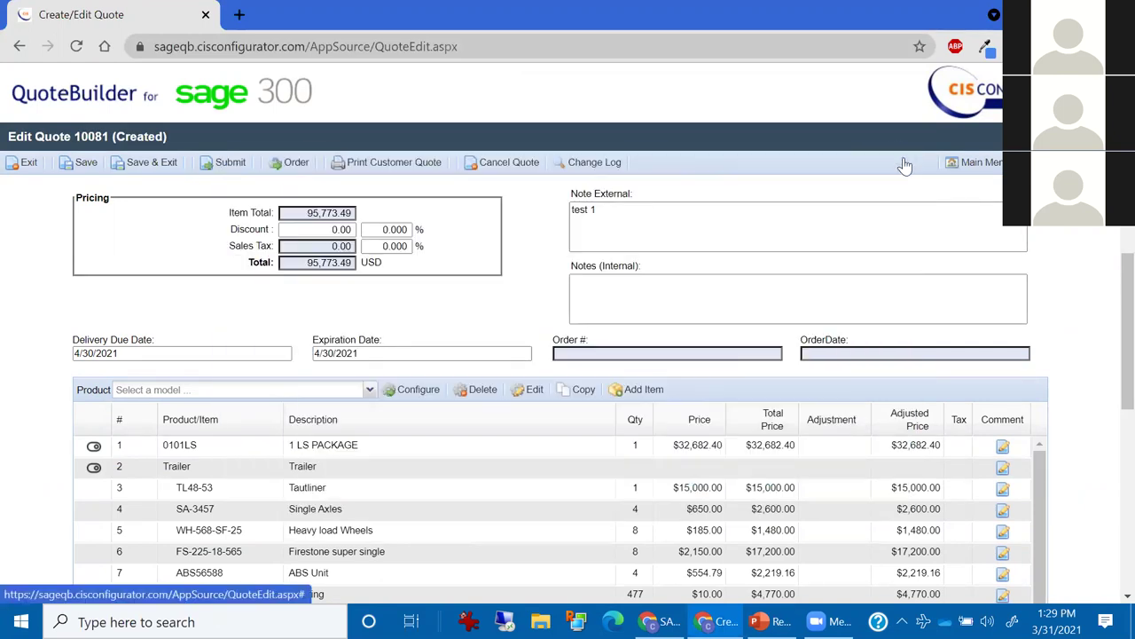
Submit quote 10081 for review and reopen it from Quote Lookup.
left_click(228, 163)
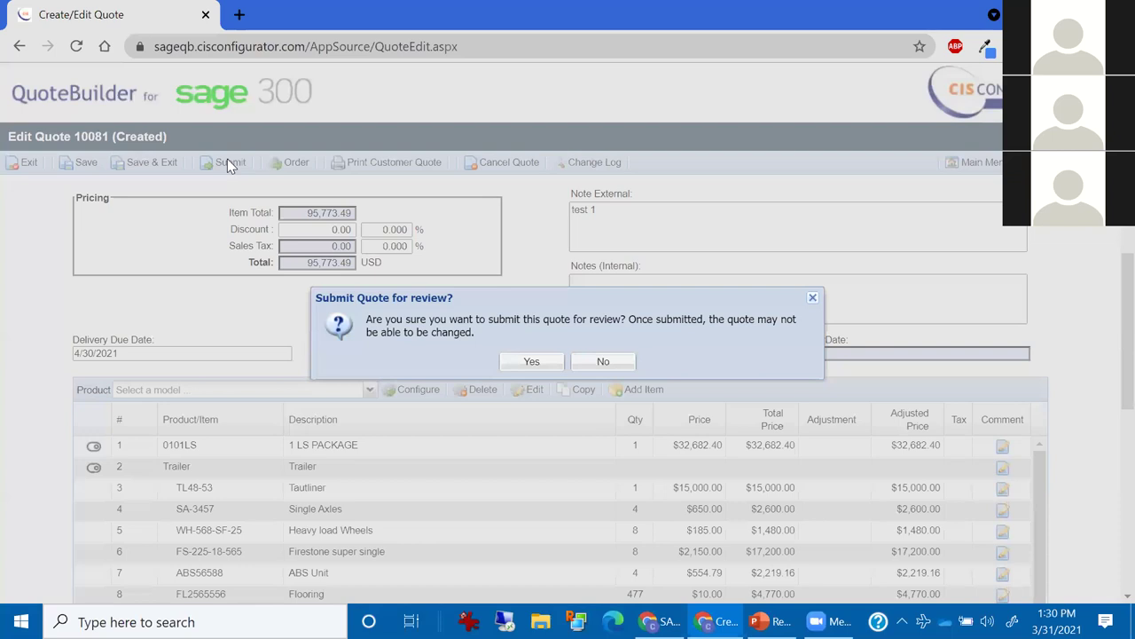
left_click(547, 362)
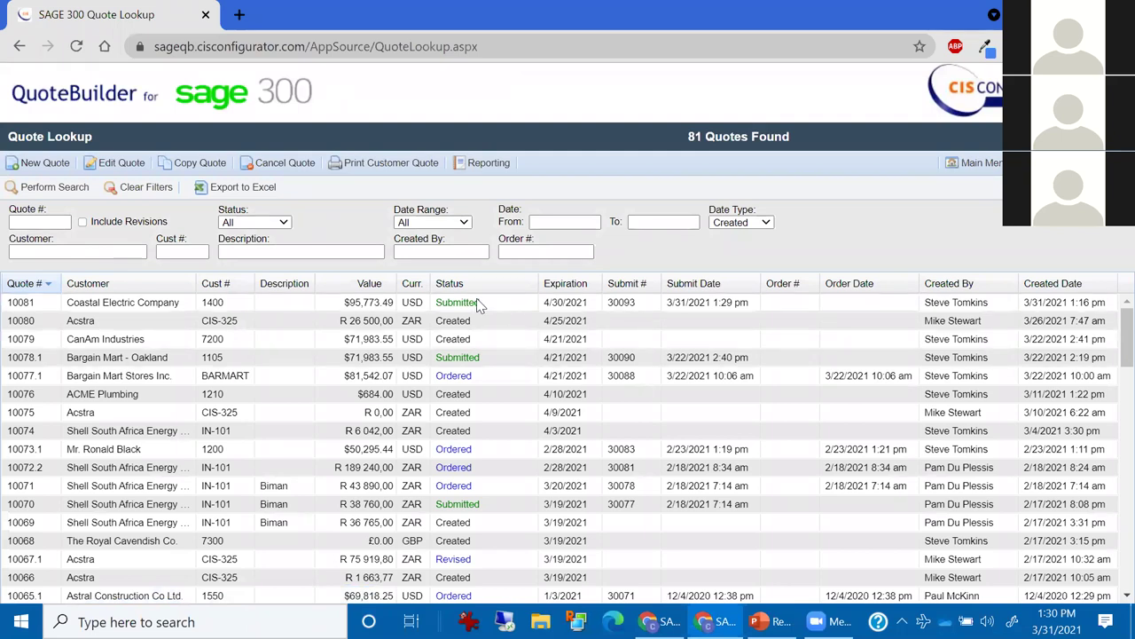
double_click(477, 305)
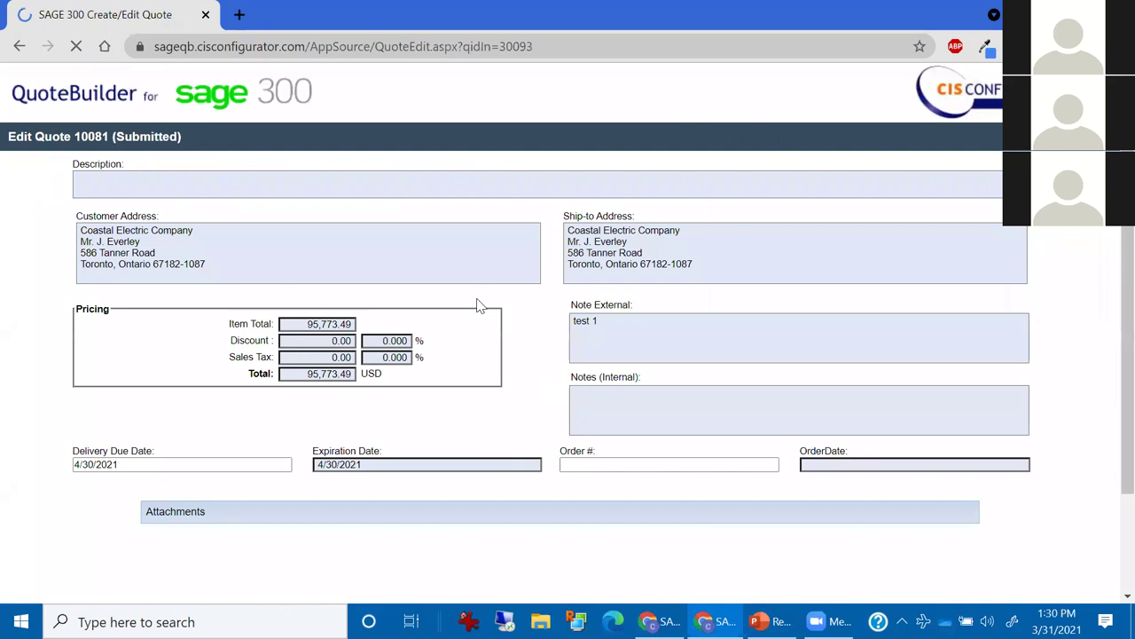
scroll(497, 391, "down", 3)
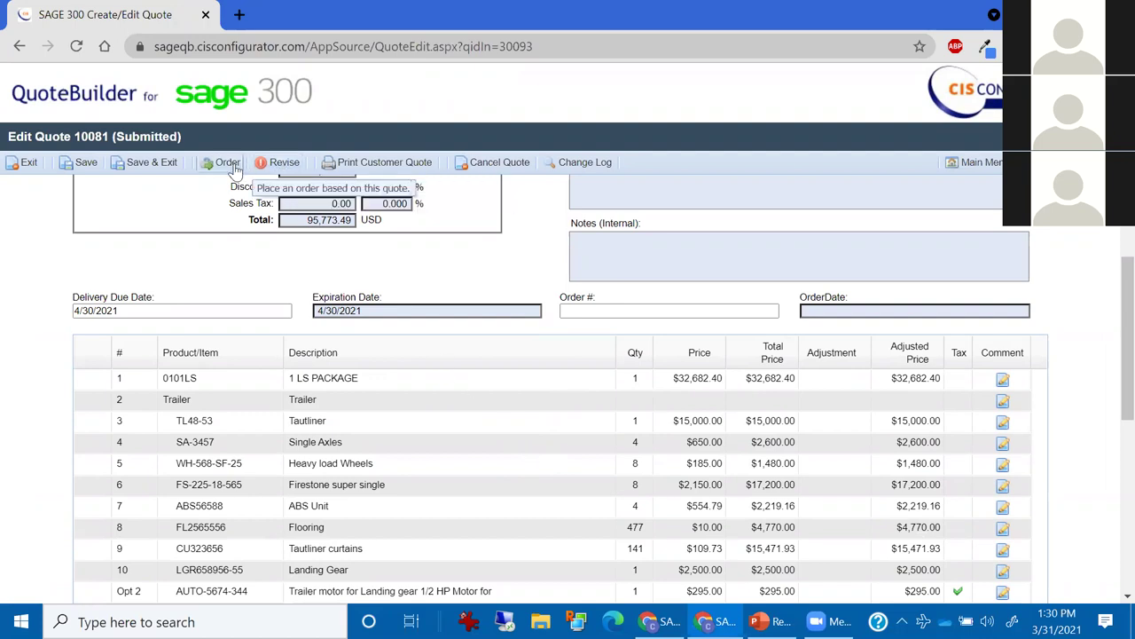
Revise the submitted quote into revision 10081.1.
left_click(275, 164)
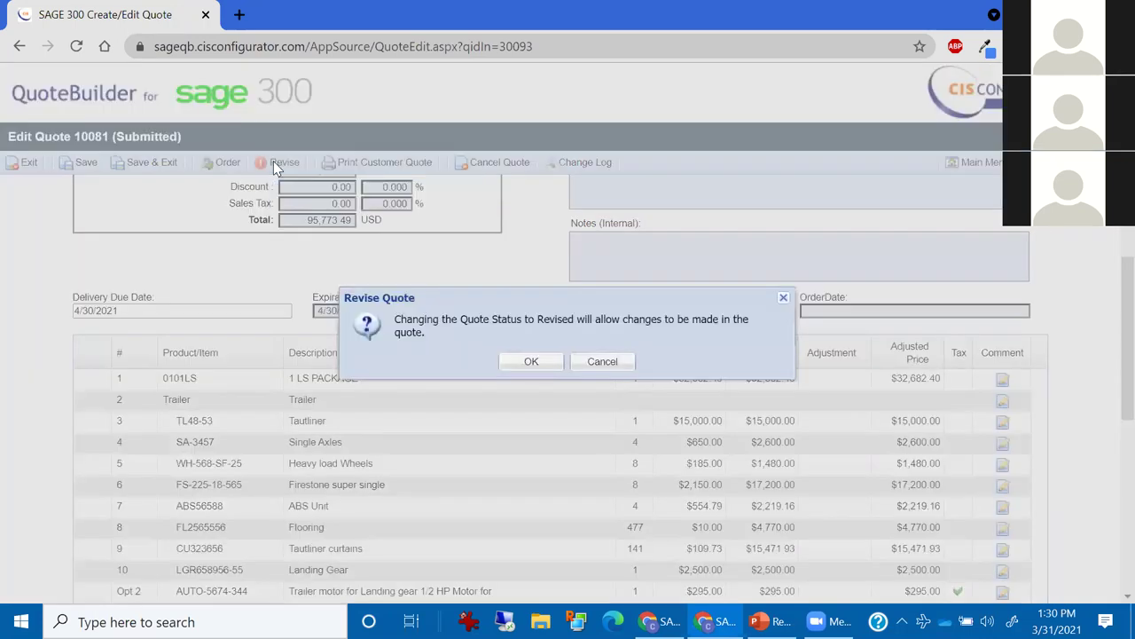
left_click(532, 362)
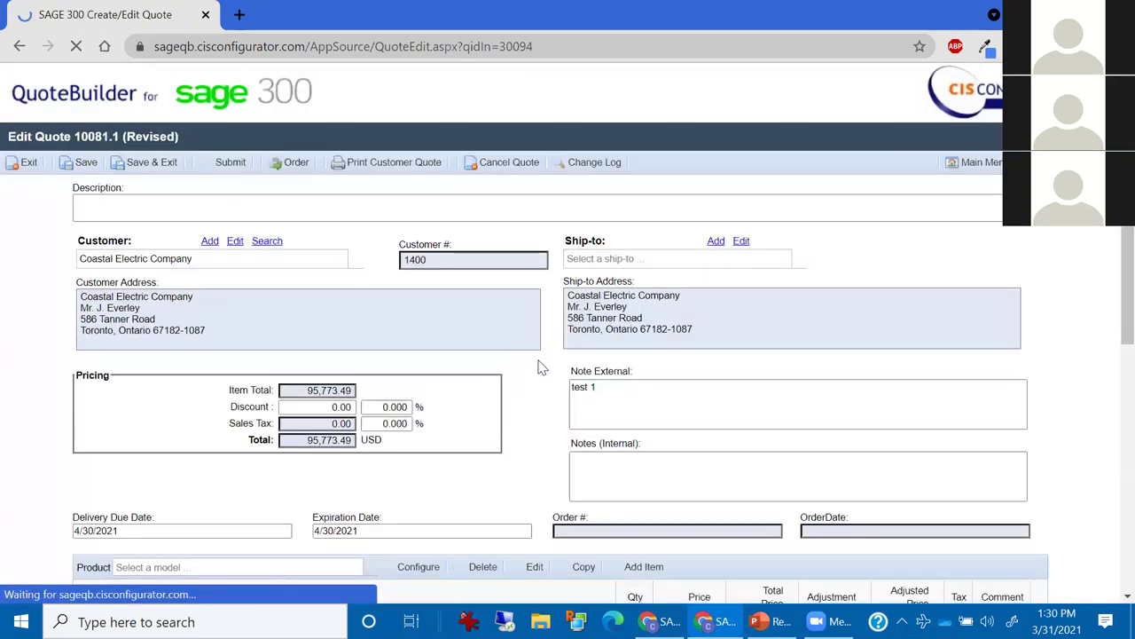
left_click_drag(94, 135, 126, 136)
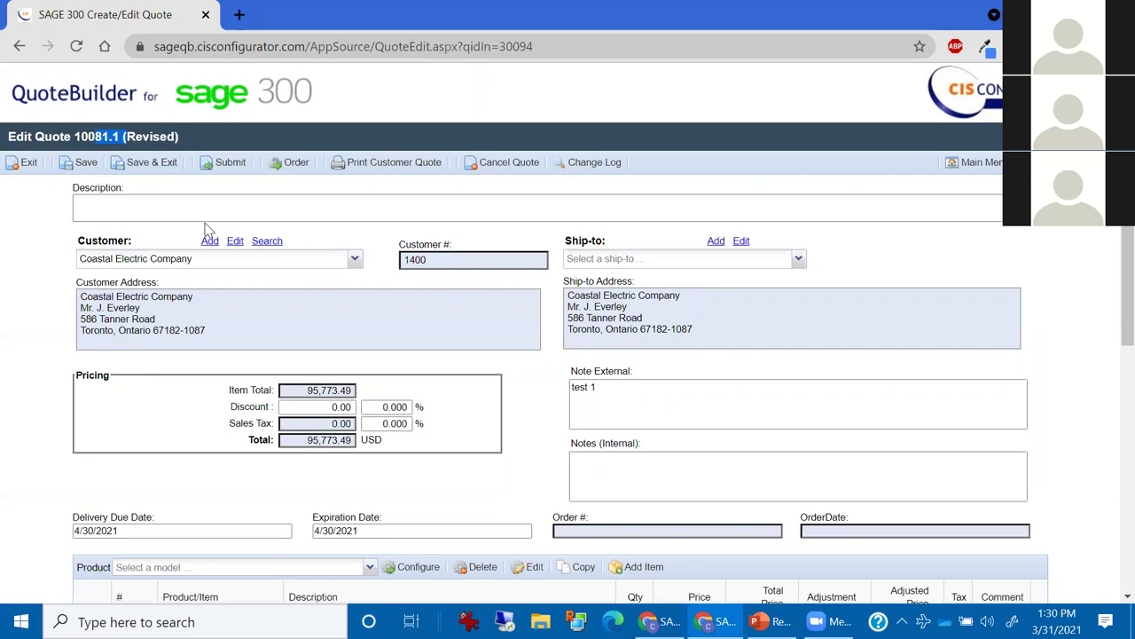
scroll(213, 443, "down", 2)
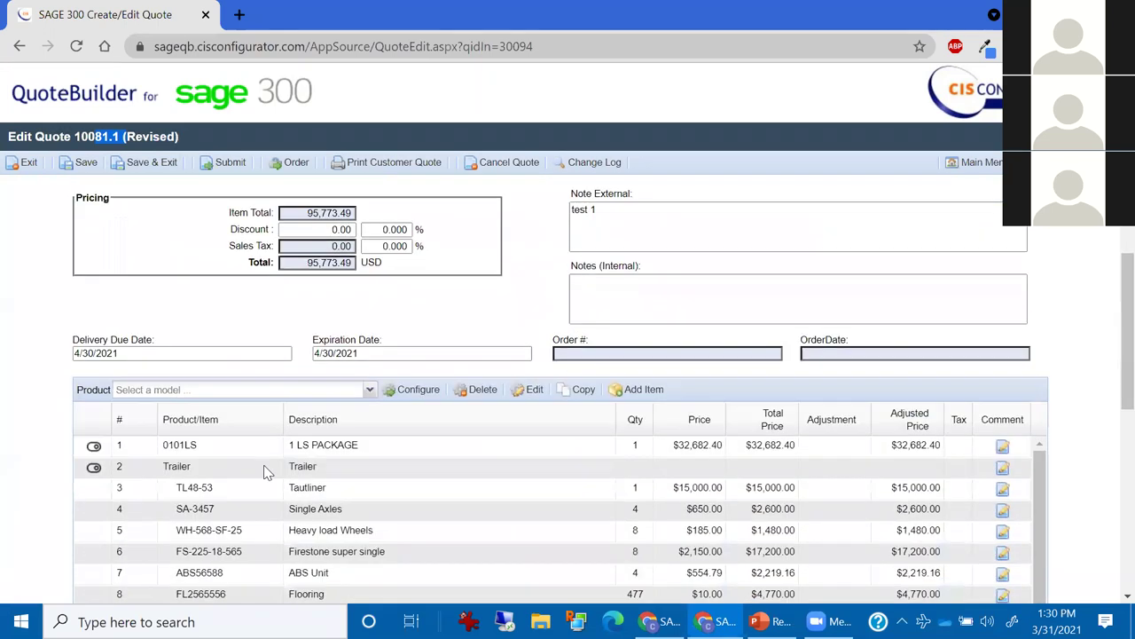
Delete the 0101LS package line, dropping the total to 63,091.09.
left_click(304, 451)
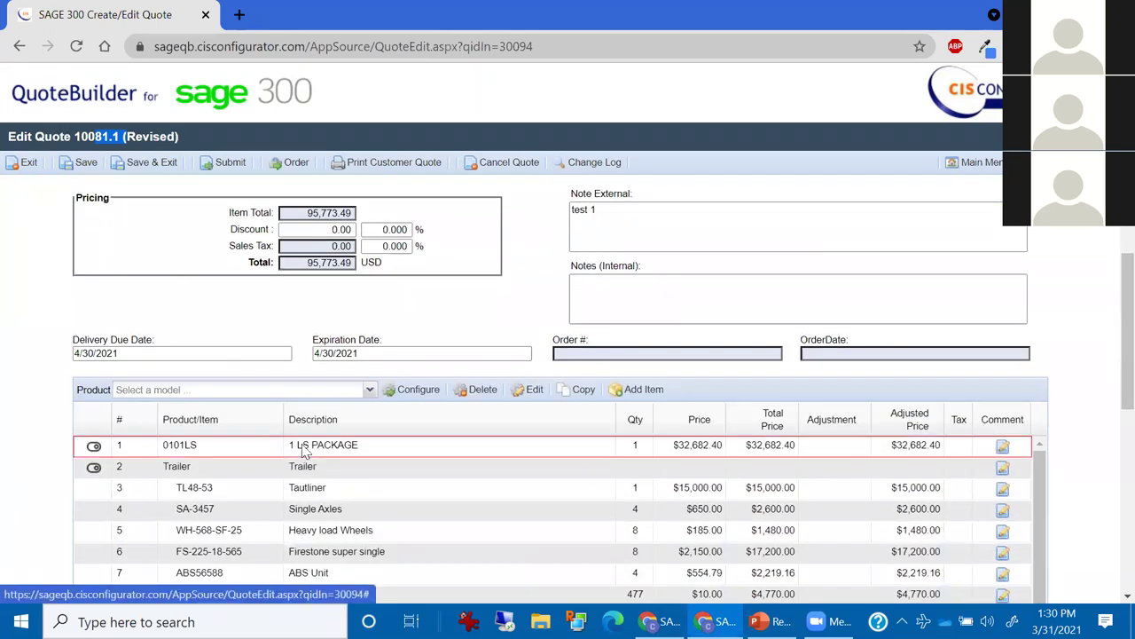
left_click(479, 391)
left_click(363, 455)
Set the Trailer to 2 single axles and 45 FT length, then save and exit.
double_click(362, 455)
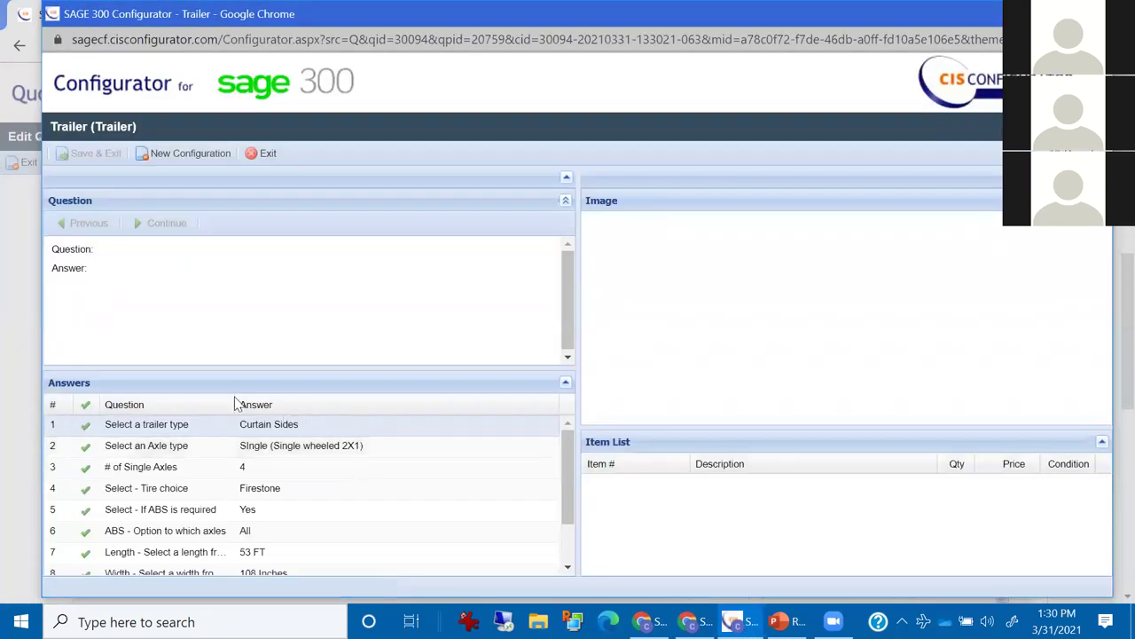
left_click(189, 467)
left_click(165, 273)
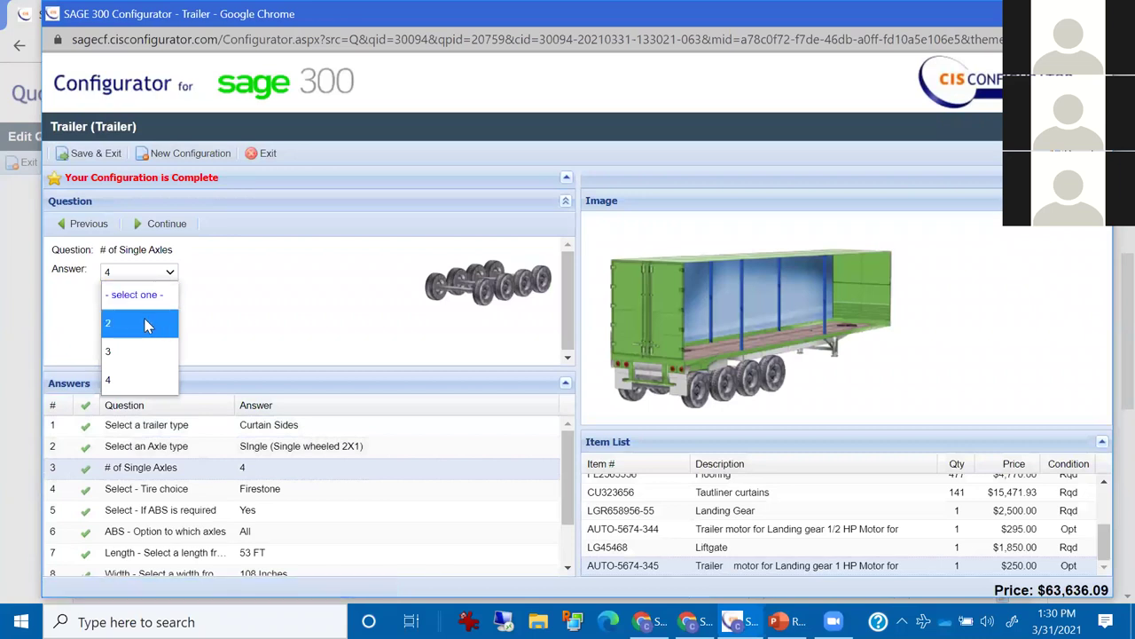
left_click(120, 322)
scroll(202, 510, "down", 2)
left_click(203, 490)
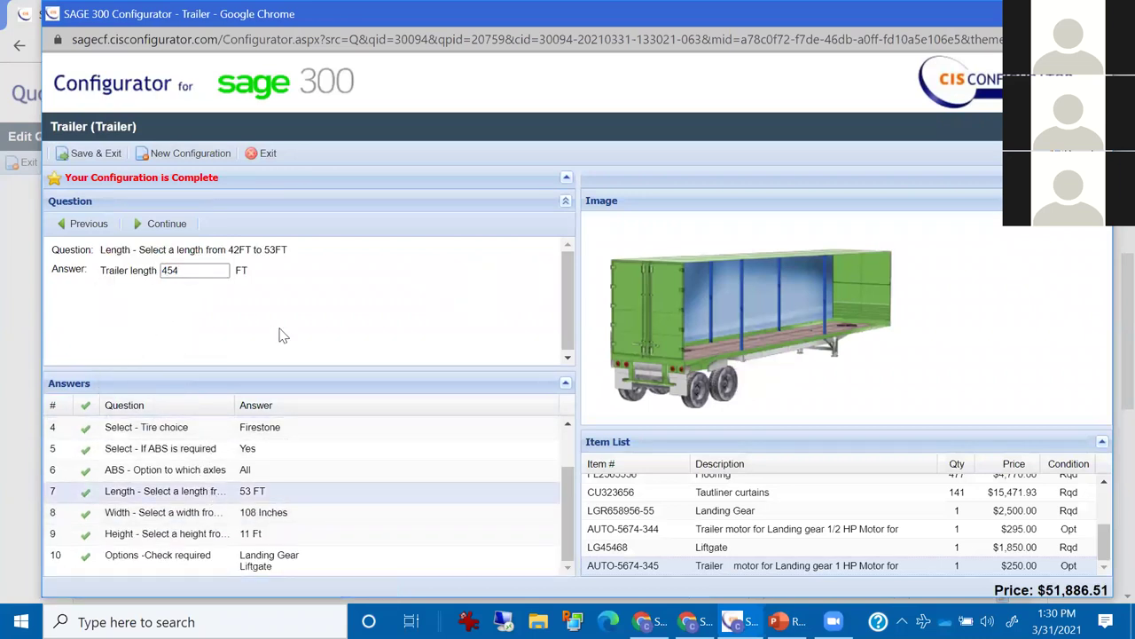
left_click(176, 230)
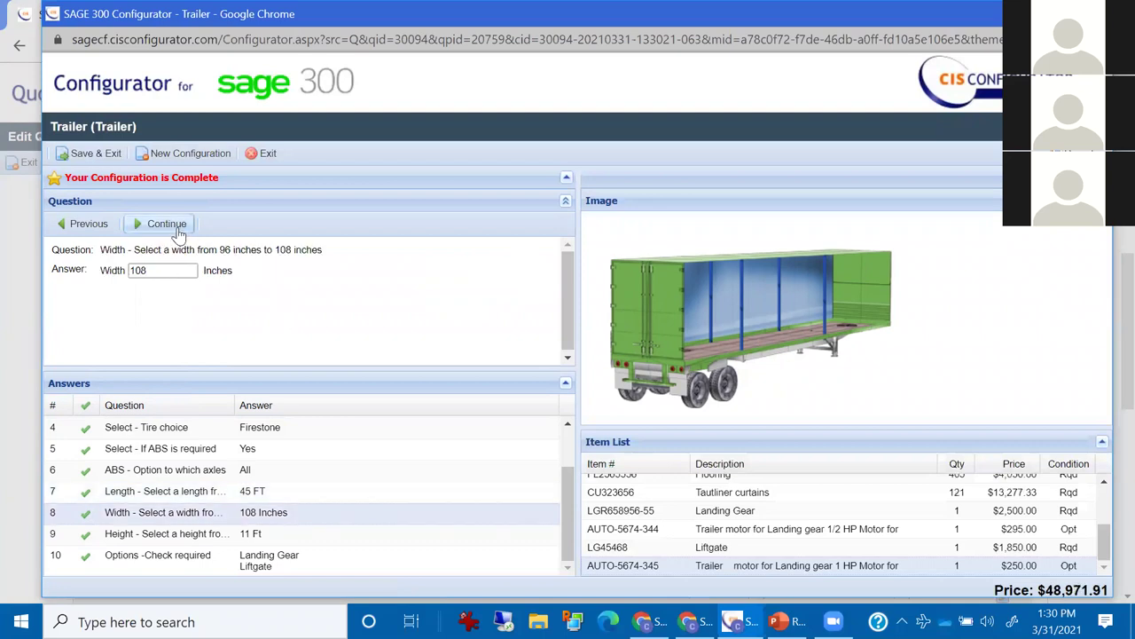
left_click(97, 154)
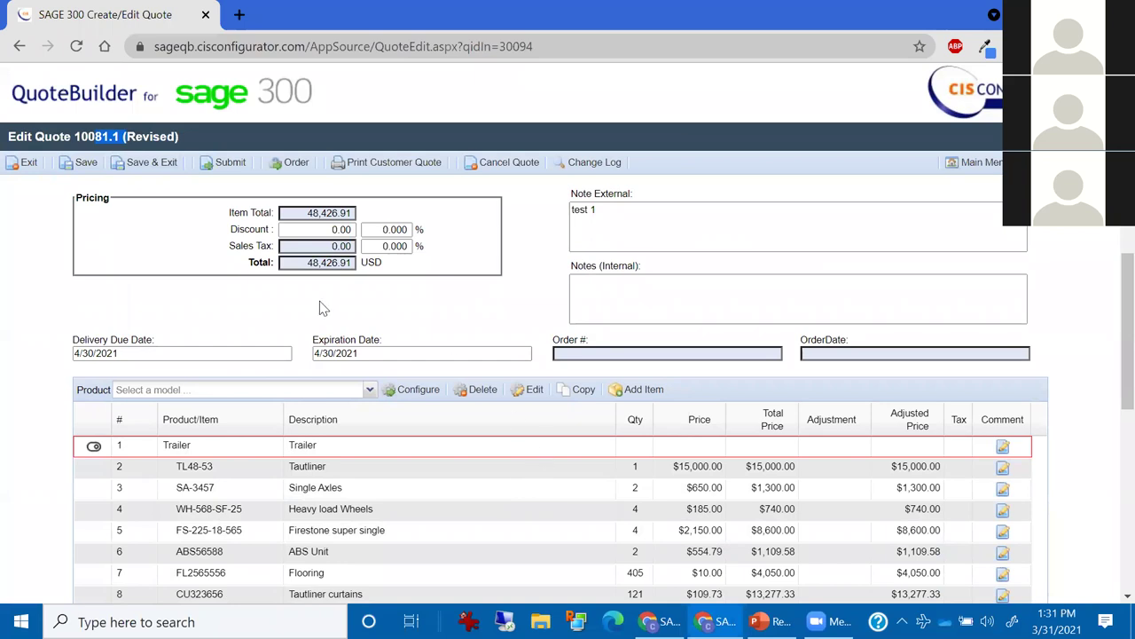
Search quotes including revisions, select original quote 10081 and copy it into quote 10082.
left_click(132, 163)
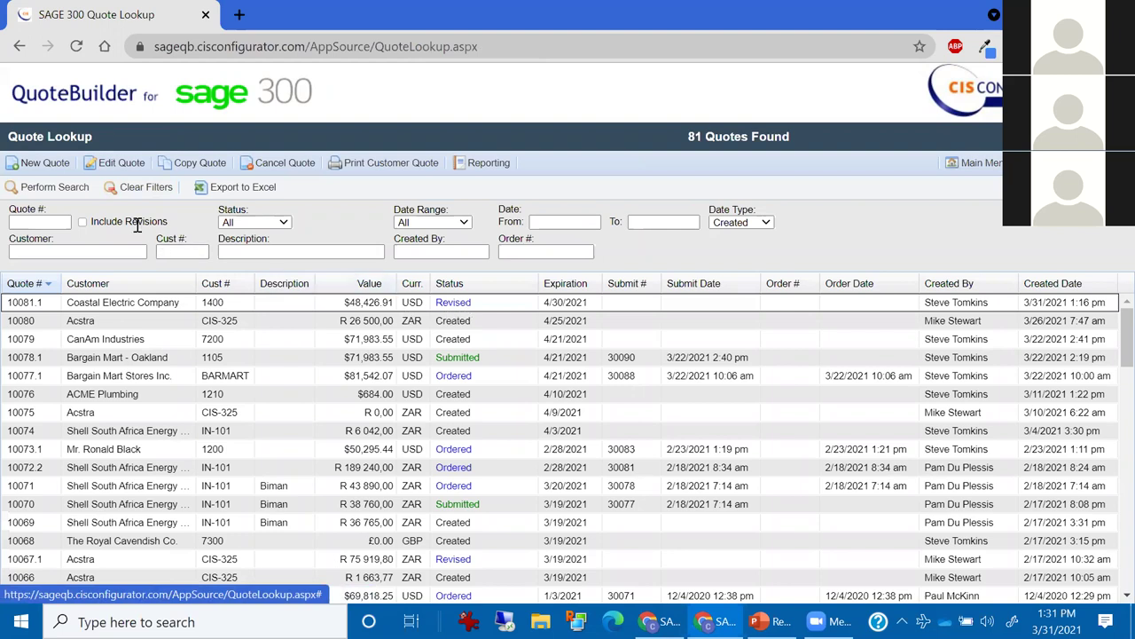
left_click(83, 222)
left_click(37, 189)
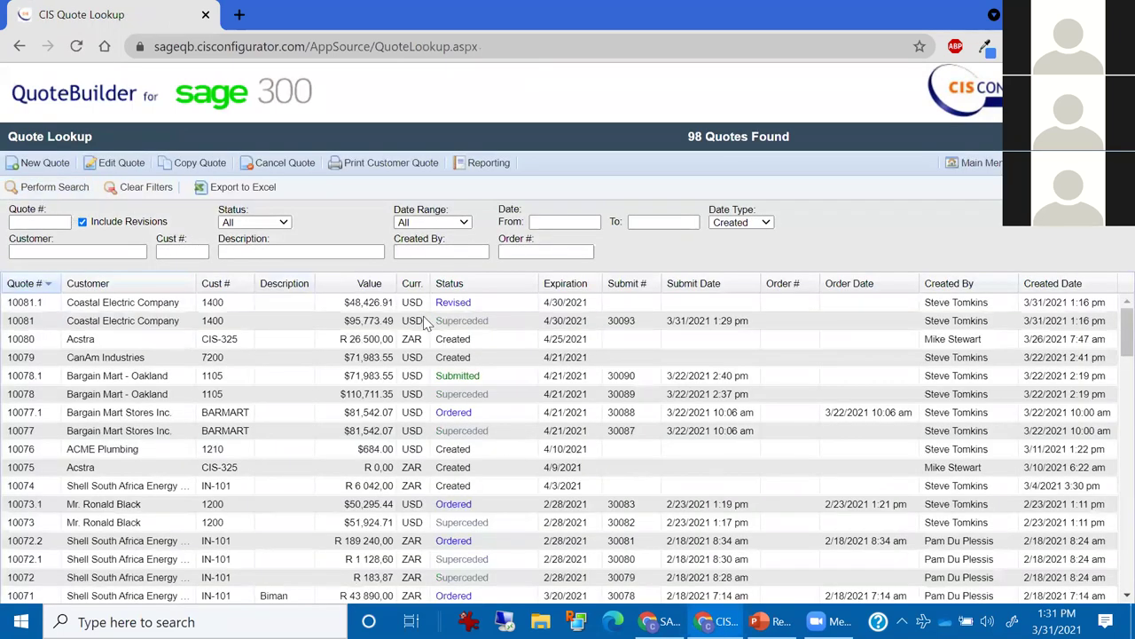
left_click(435, 324)
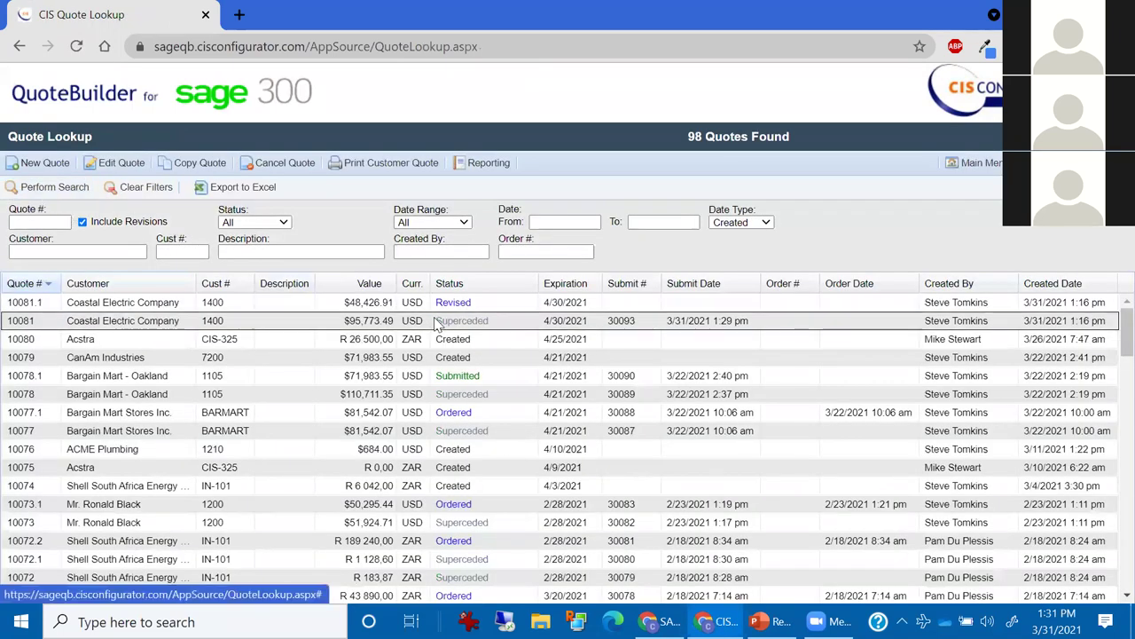
left_click(370, 306)
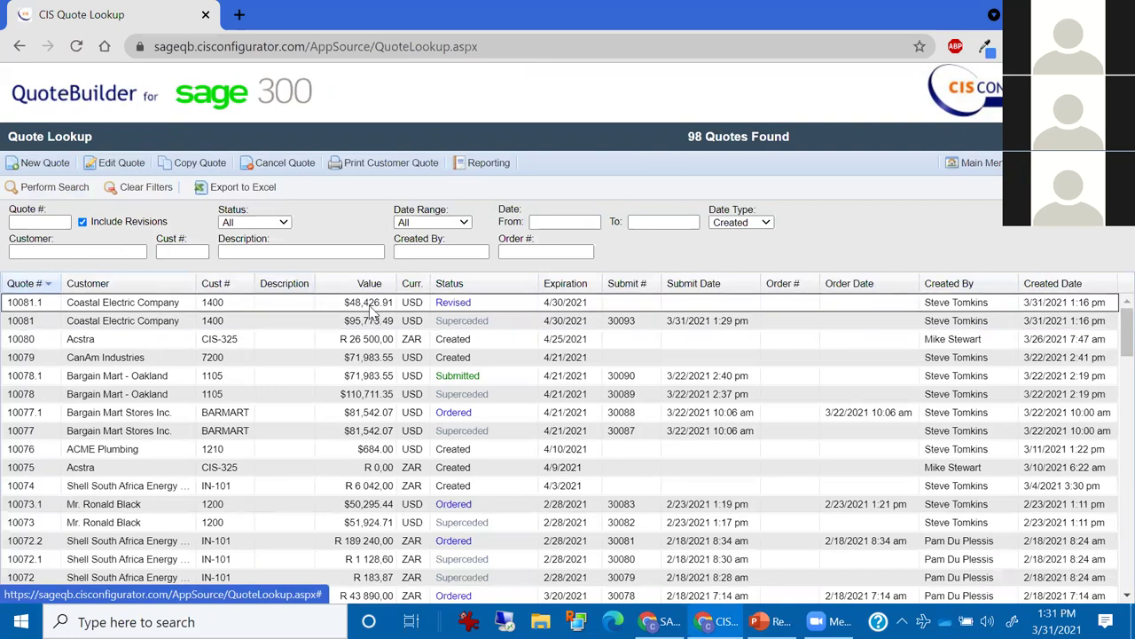
left_click(373, 322)
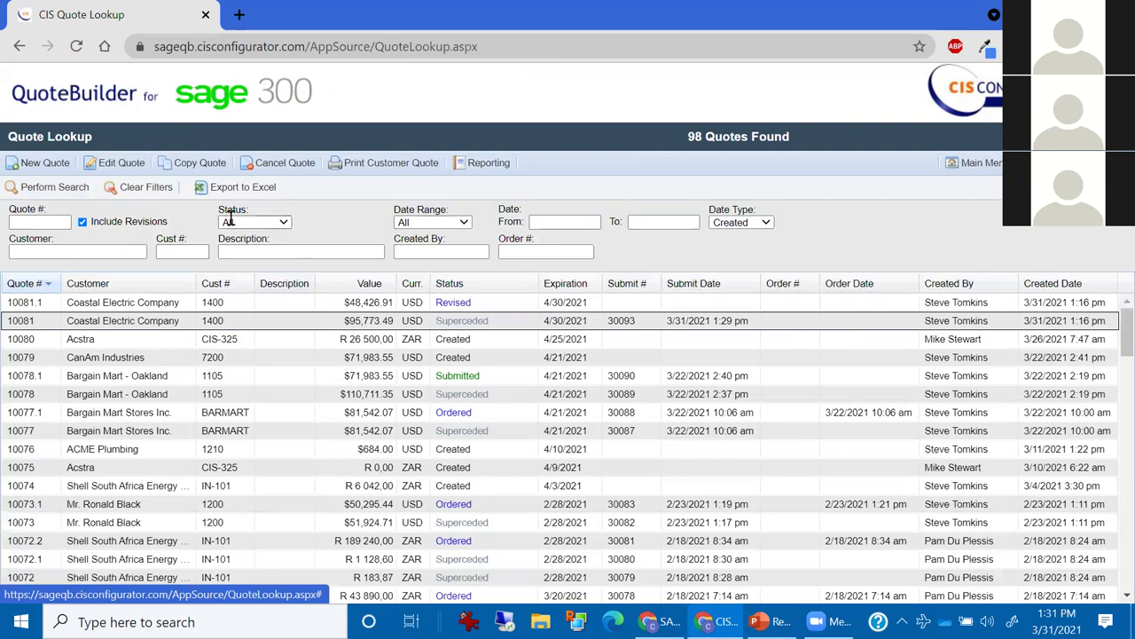
left_click(190, 167)
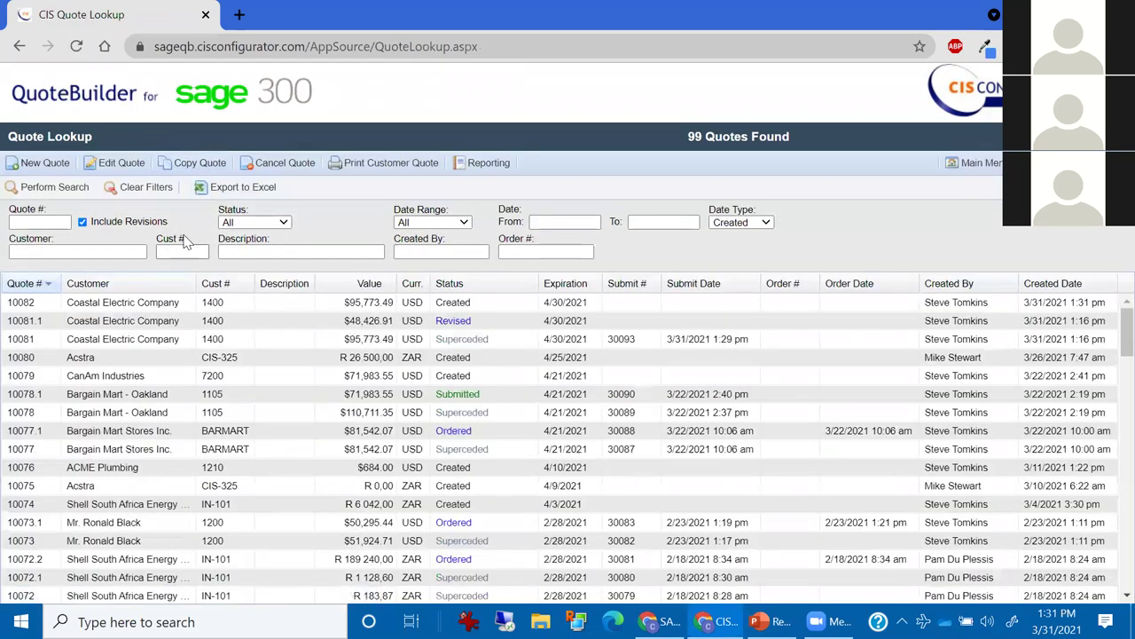
Open quote 10082 and switch its customer to Bargain Mart - San Diego, updating addresses.
double_click(129, 301)
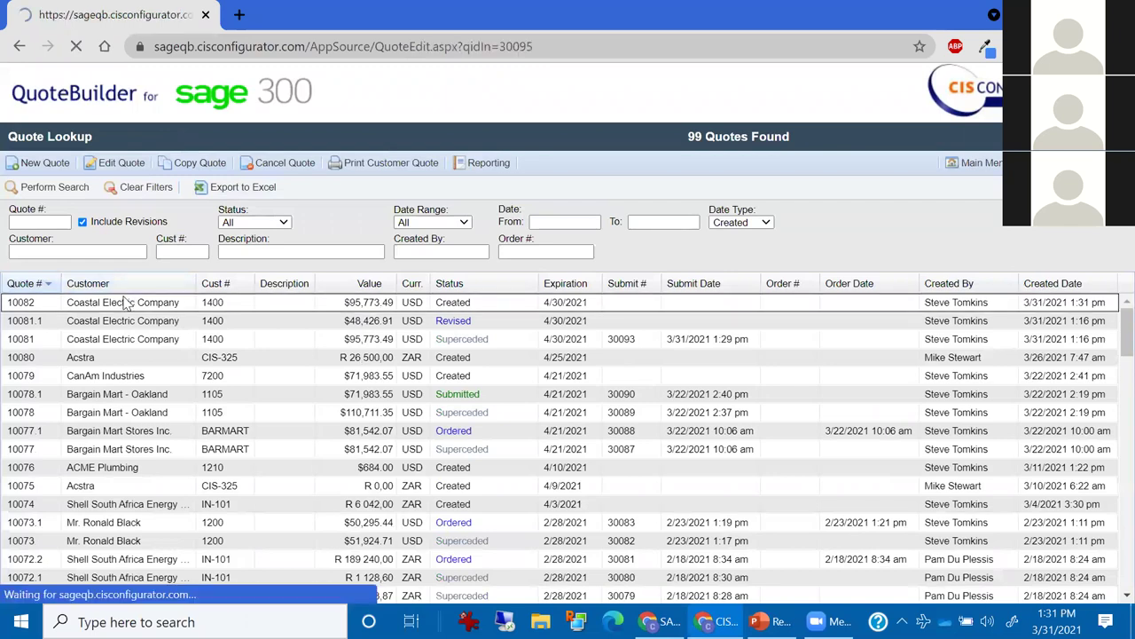
left_click(353, 259)
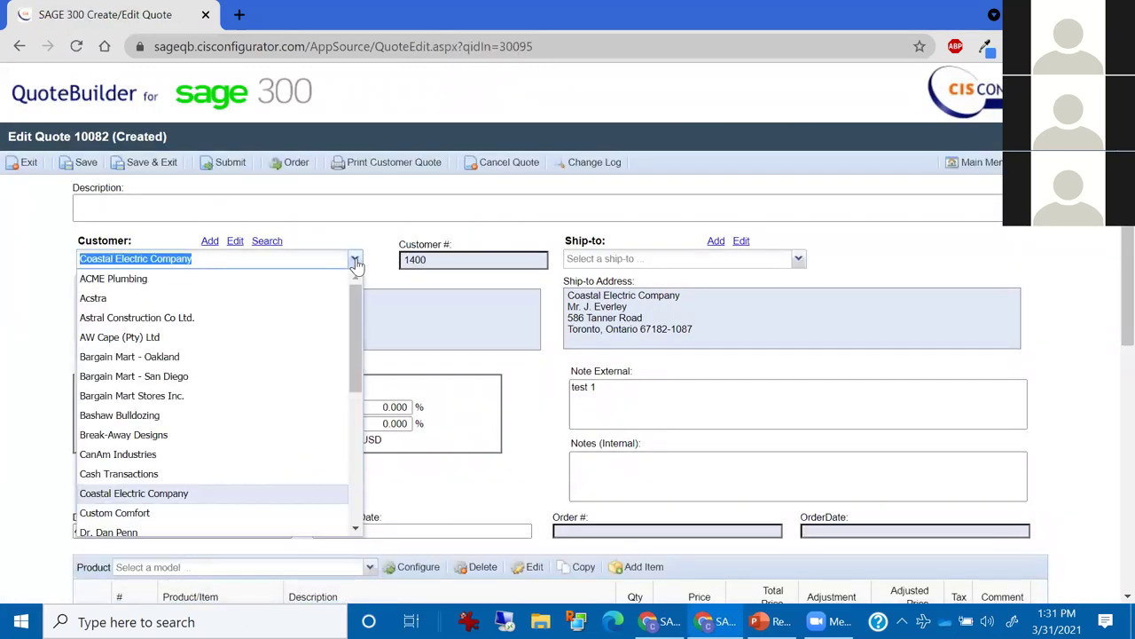
left_click(133, 376)
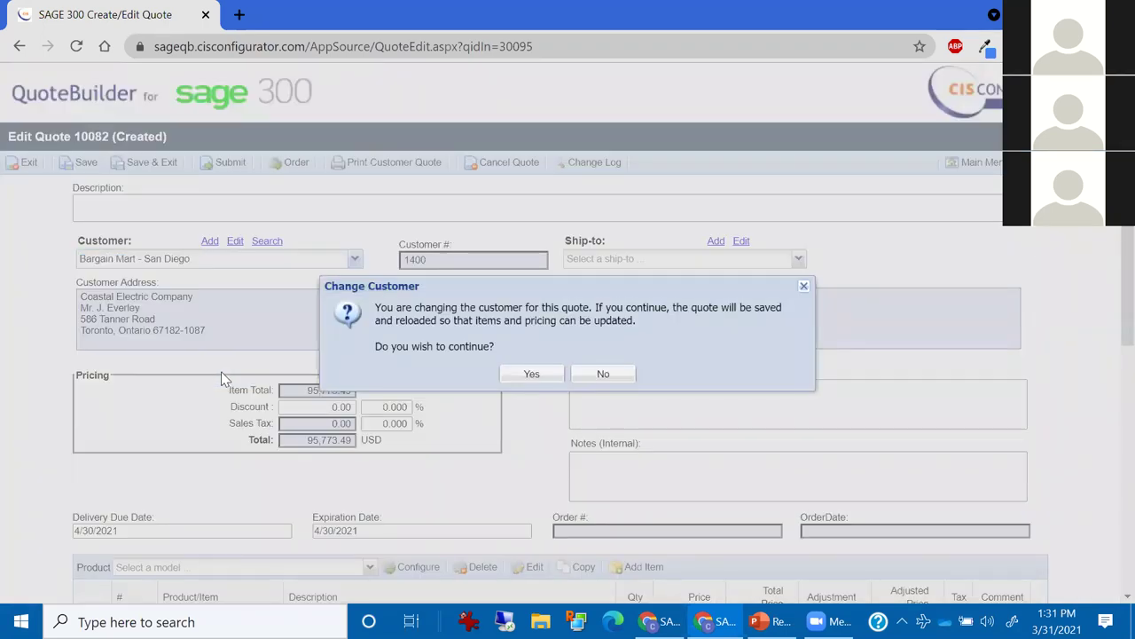
left_click(530, 374)
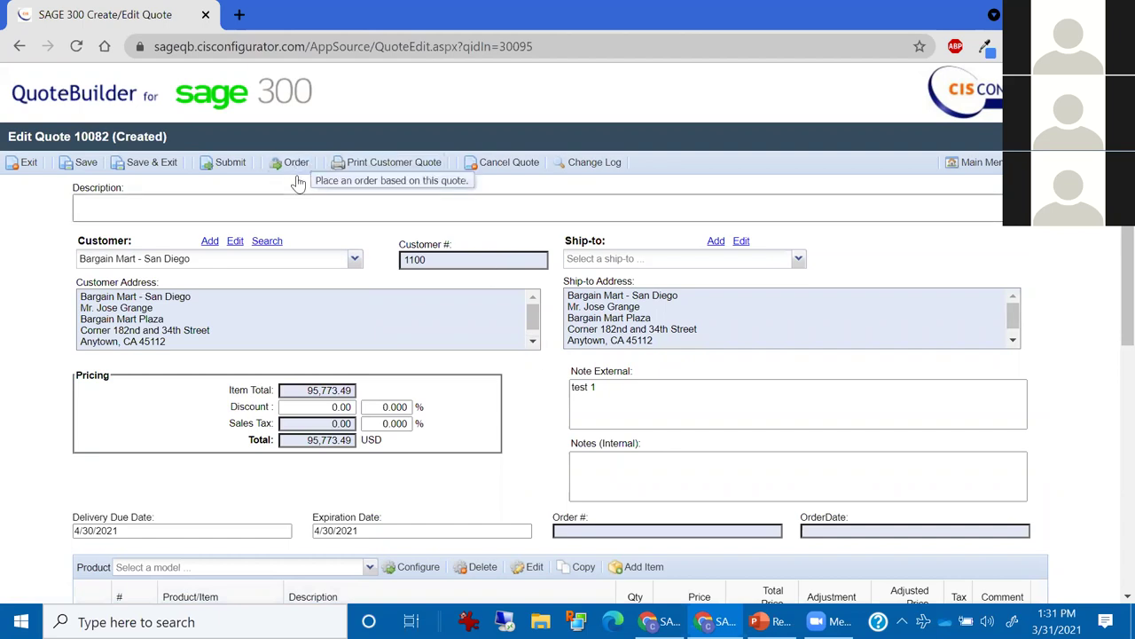
Delete the 1 LS PACKAGE and Trailer lines from quote 10082, leaving 0.00.
scroll(344, 405, "down", 2)
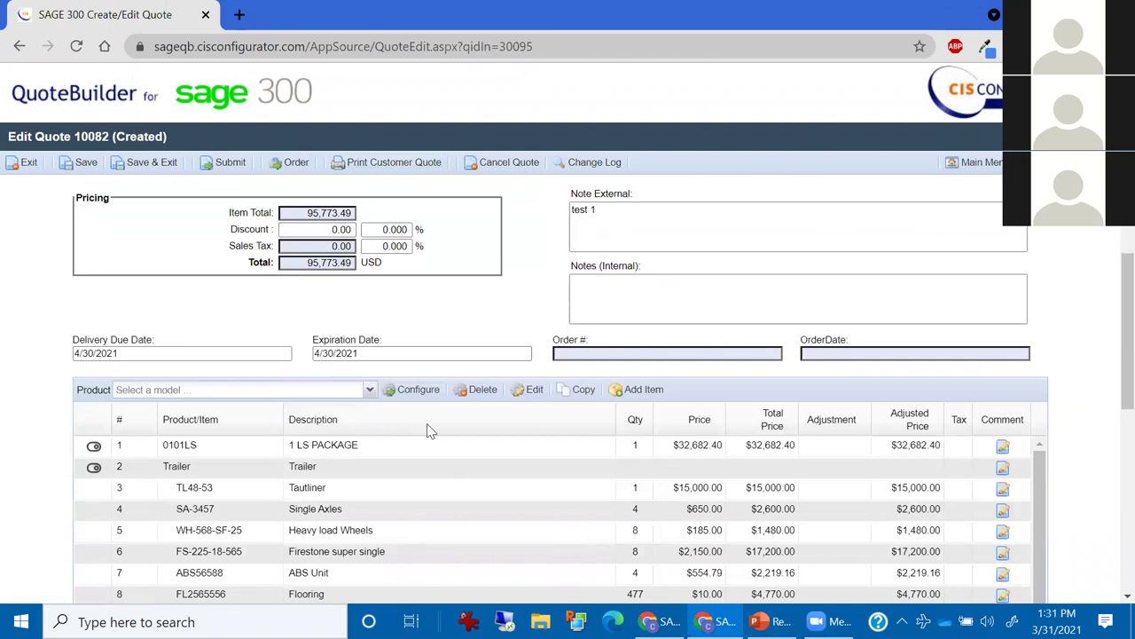
left_click(415, 451)
left_click(488, 402)
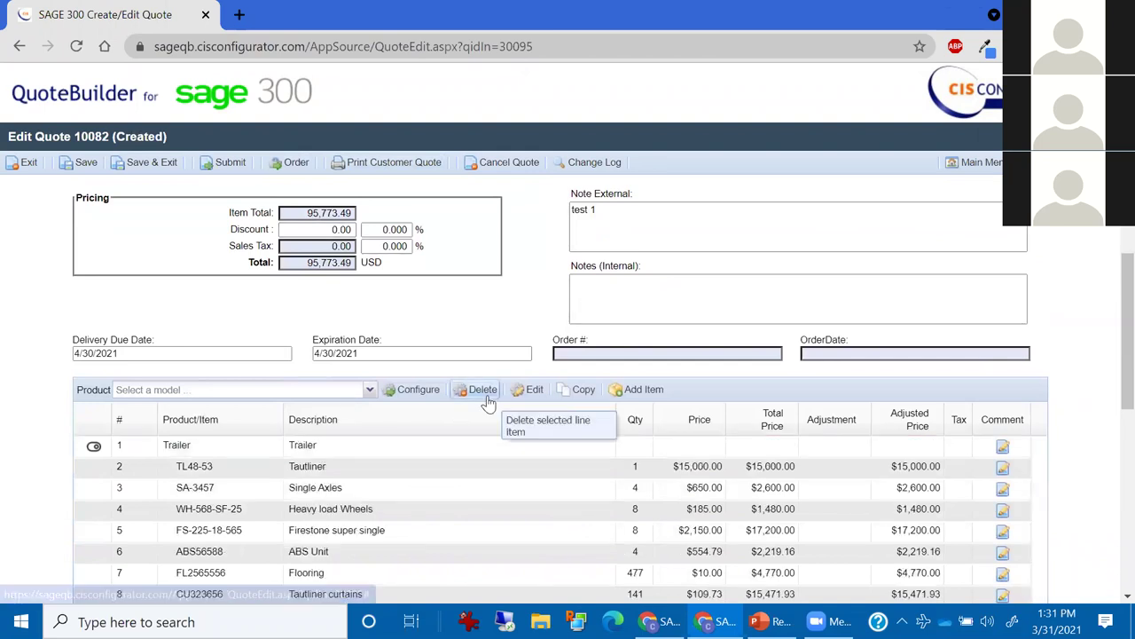
left_click(408, 441)
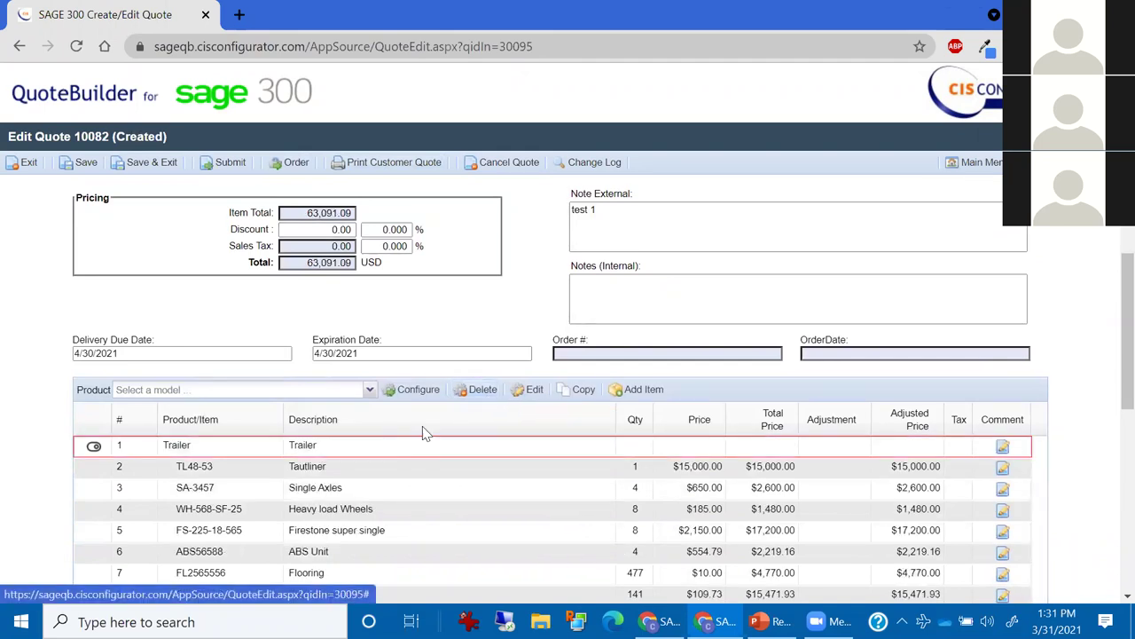
left_click(475, 393)
Choose the Electric Vehicle product and launch its configurator.
left_click(369, 391)
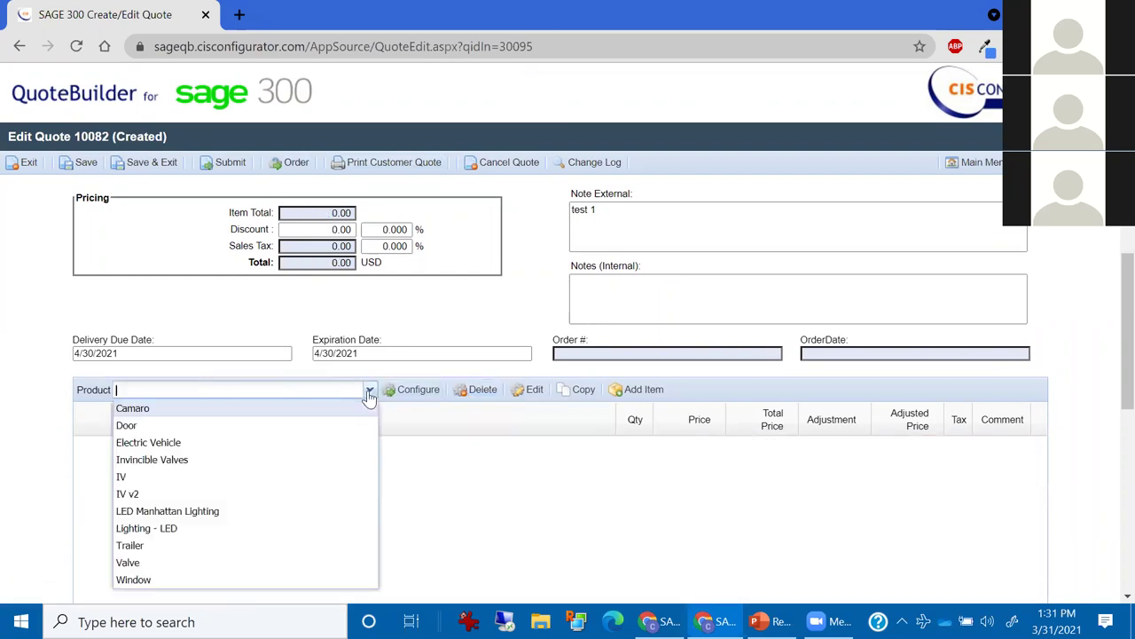
left_click(271, 443)
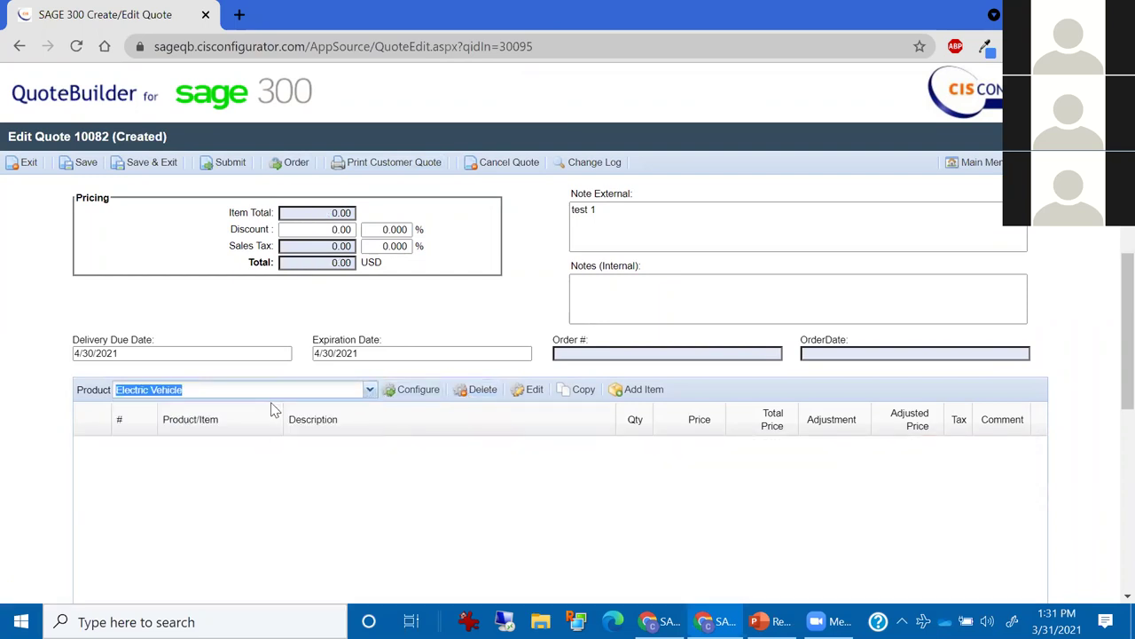
left_click(402, 392)
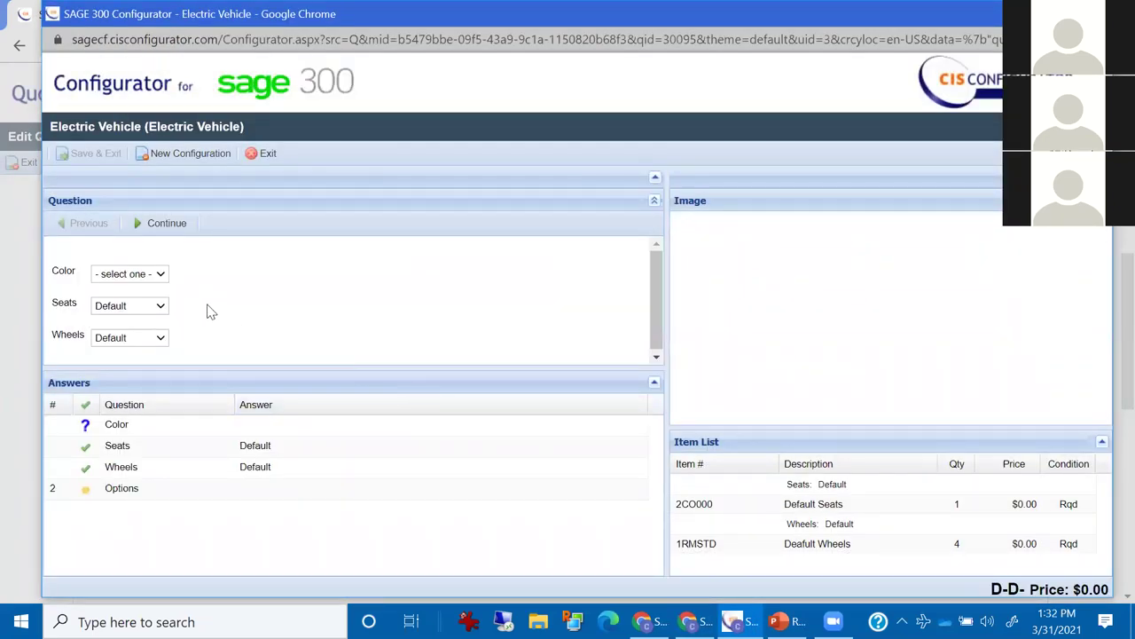
Choose Light Blue colour, maximize the configurator and widen the image and item panels.
left_click(155, 276)
left_click(145, 326)
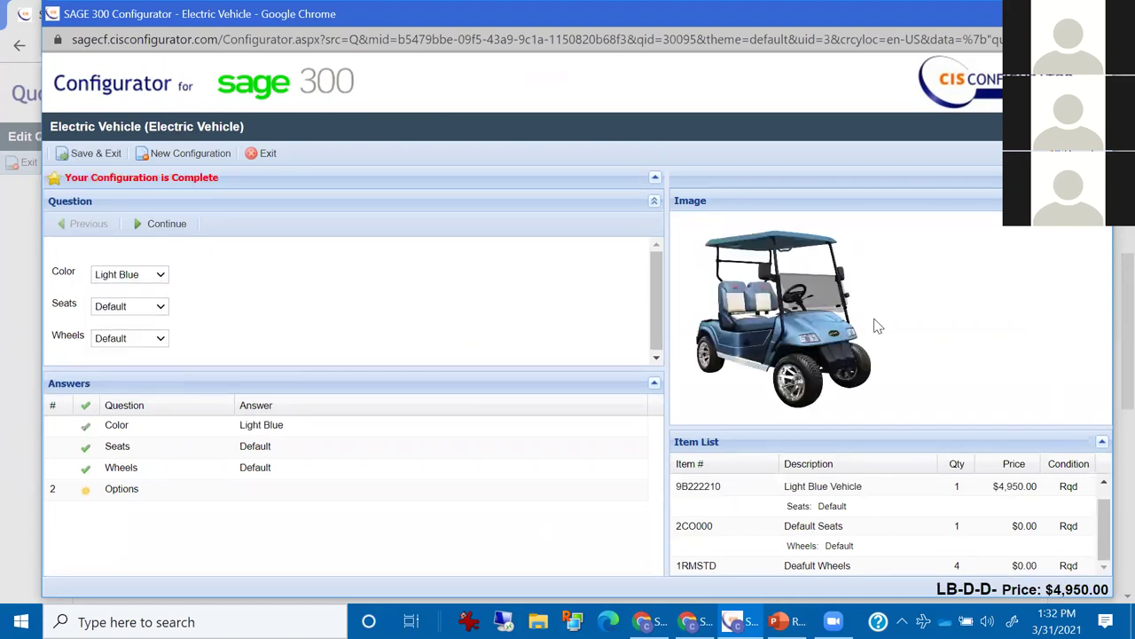
key("super+Up")
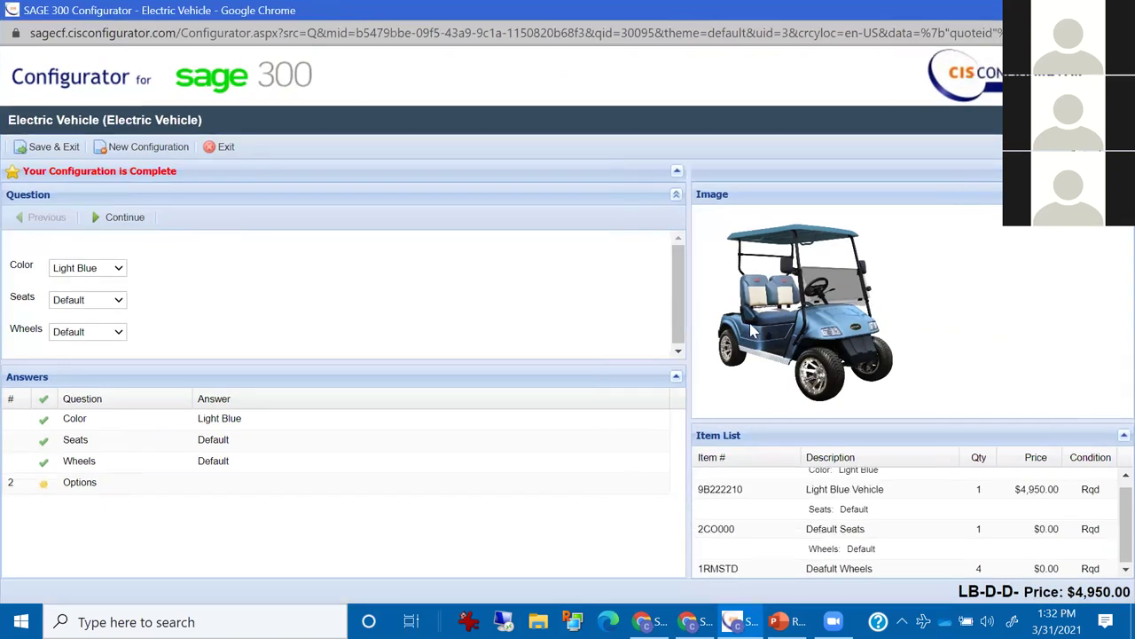
left_click_drag(689, 354, 463, 431)
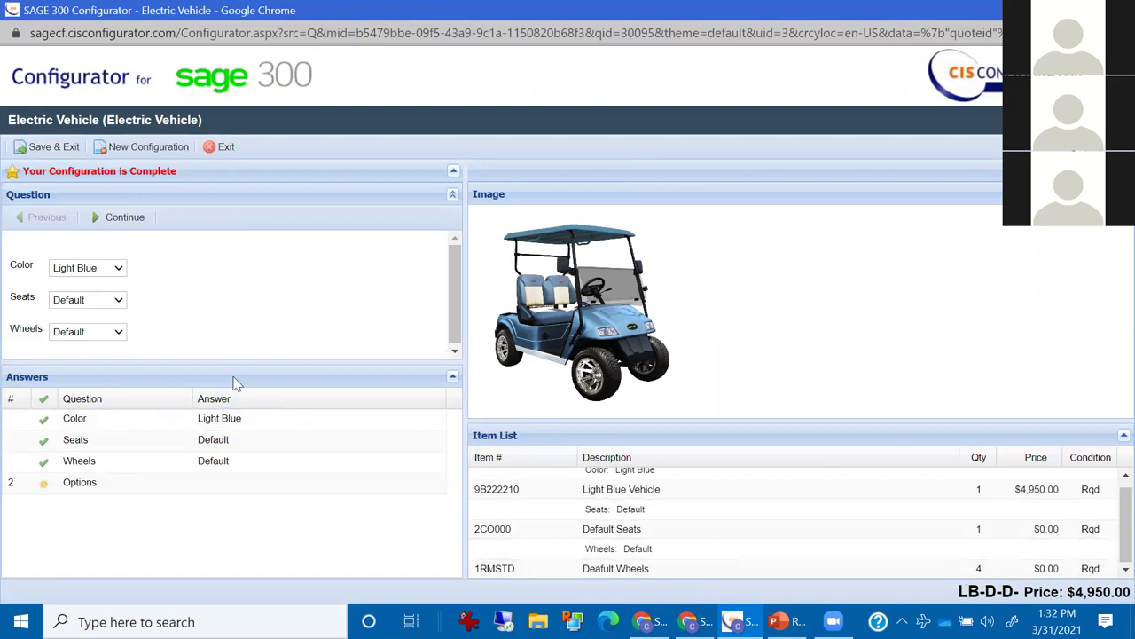
Preview Dark Blue and Copper colours, then return to Light Blue at $4,950.00.
left_click(91, 271)
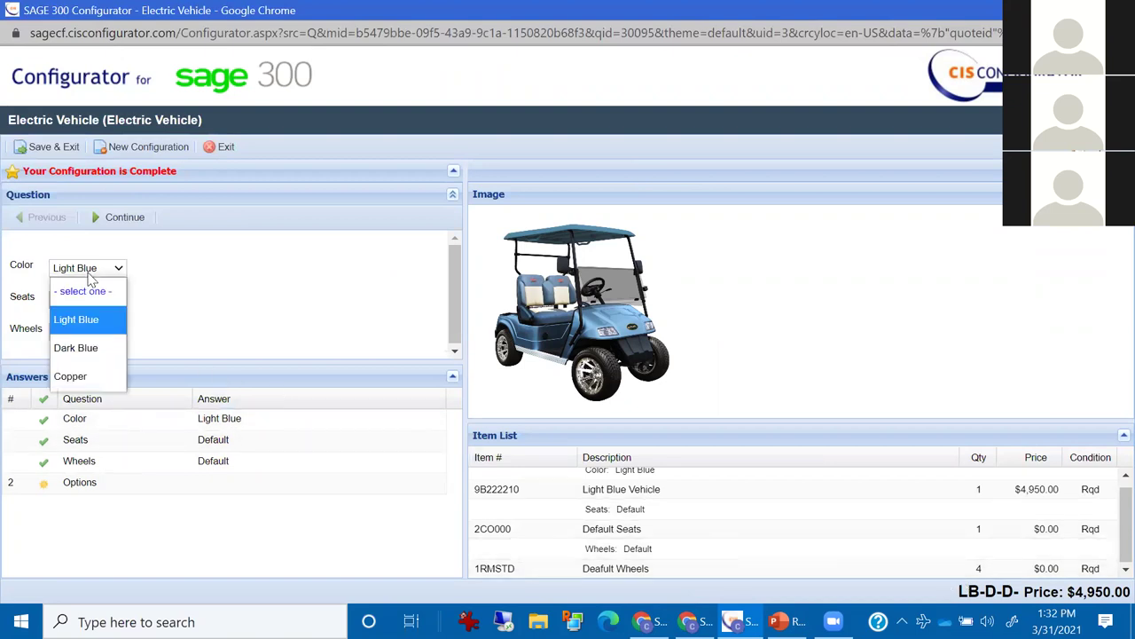
left_click(86, 346)
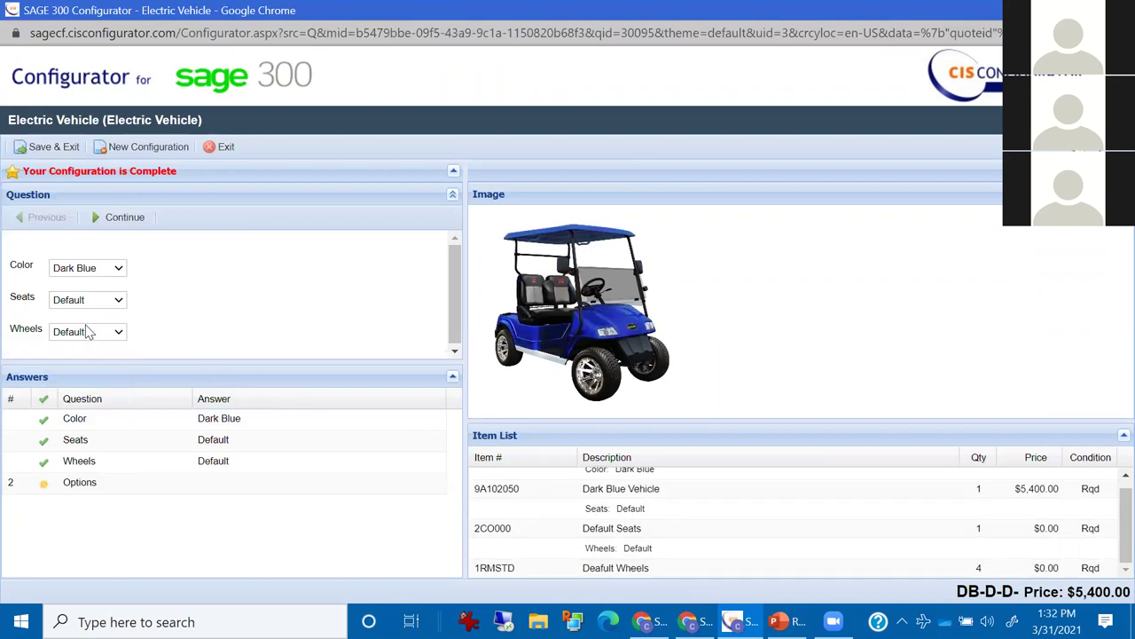
left_click(89, 268)
left_click(89, 376)
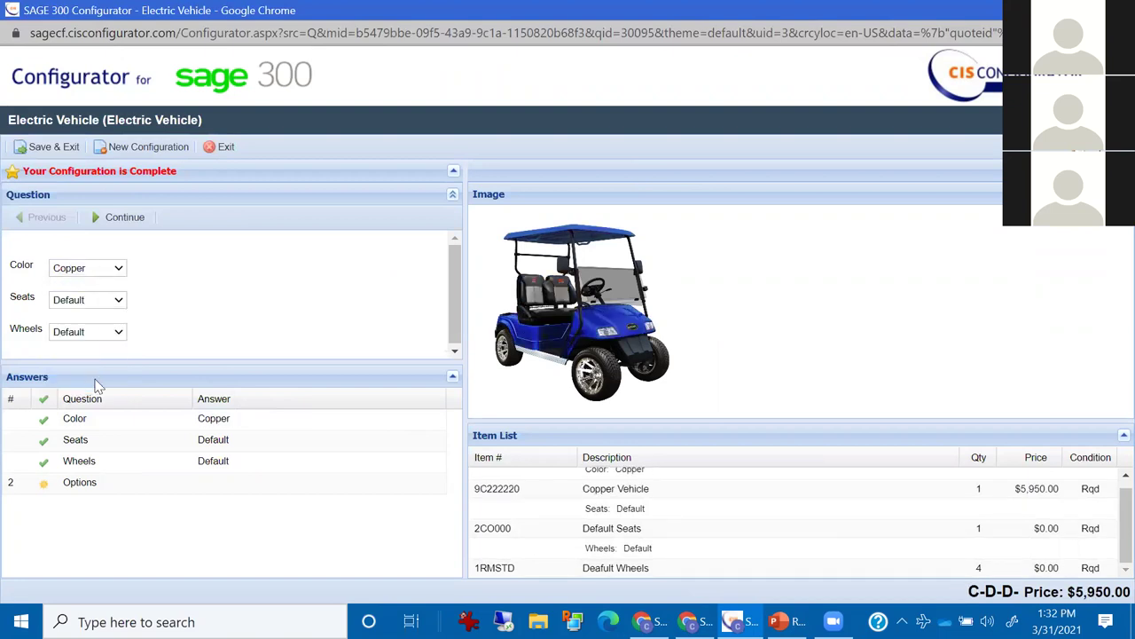
double_click(972, 593)
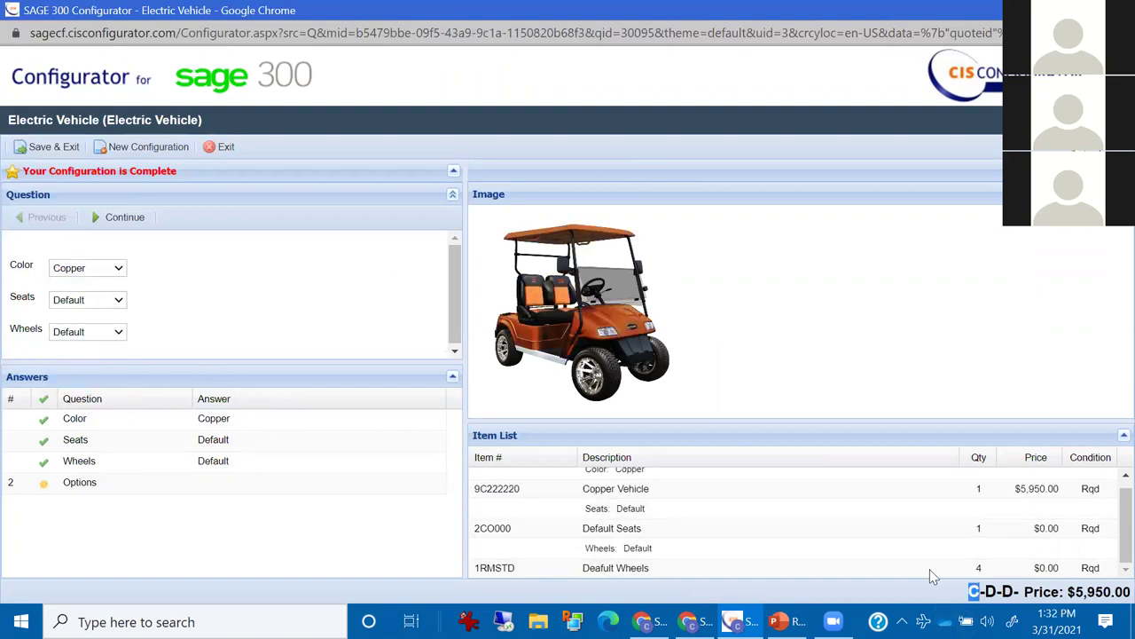
left_click(106, 274)
left_click(98, 319)
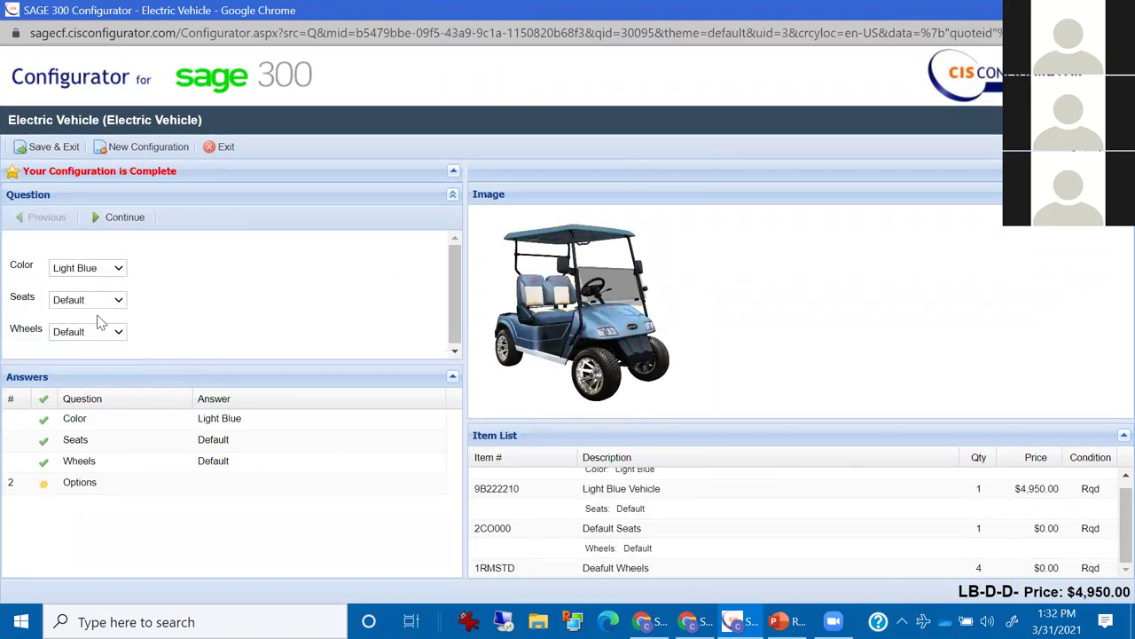
Try Gray seats, then settle on White seats.
left_click(97, 301)
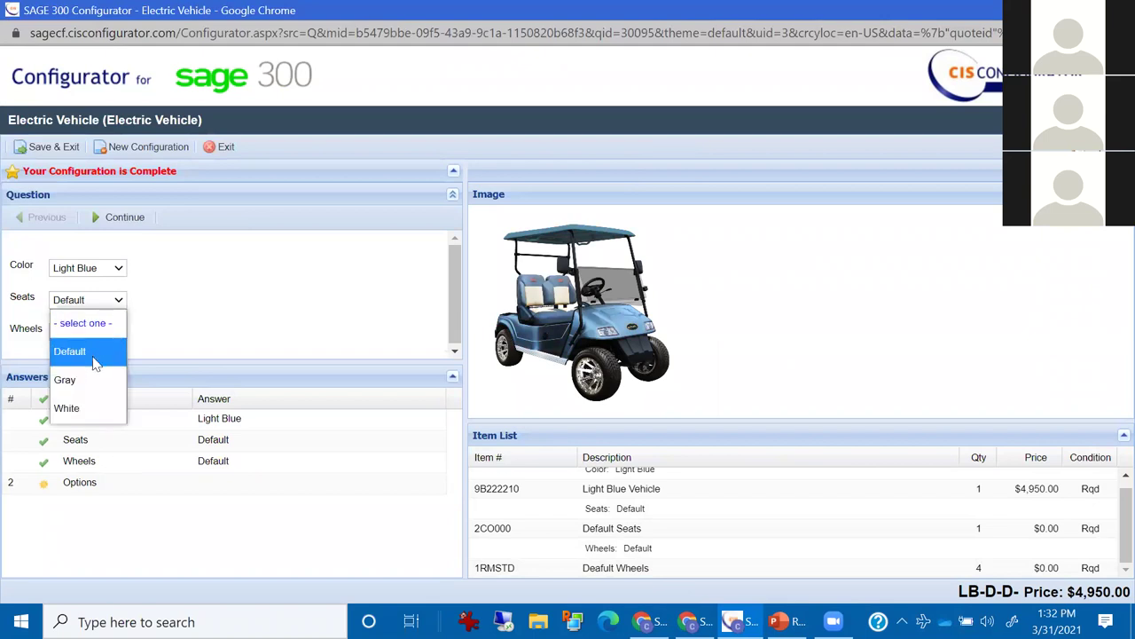
left_click(88, 380)
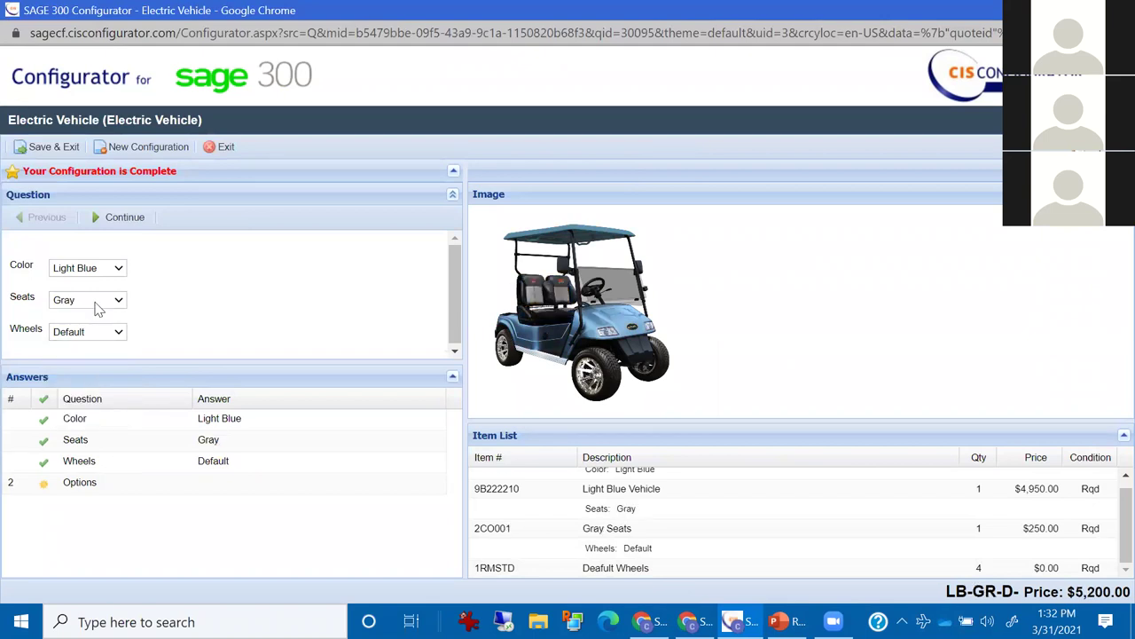
left_click(96, 302)
left_click(74, 405)
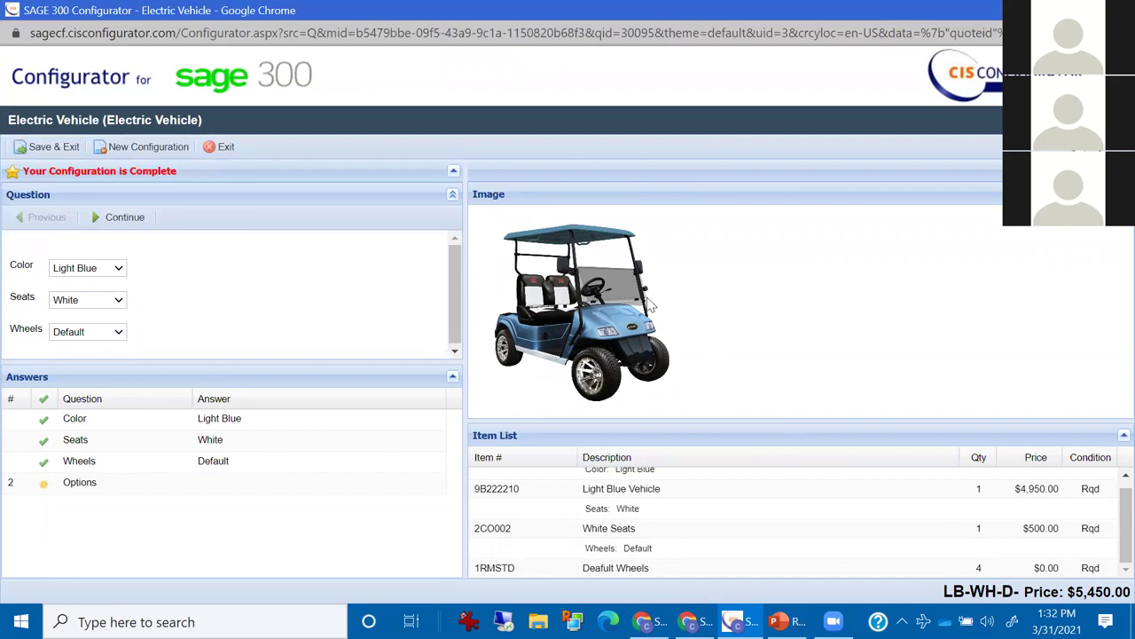
Choose 2RM630 then 4RM680 wheels and save the $6,150.00 vehicle to the quote.
left_click(74, 333)
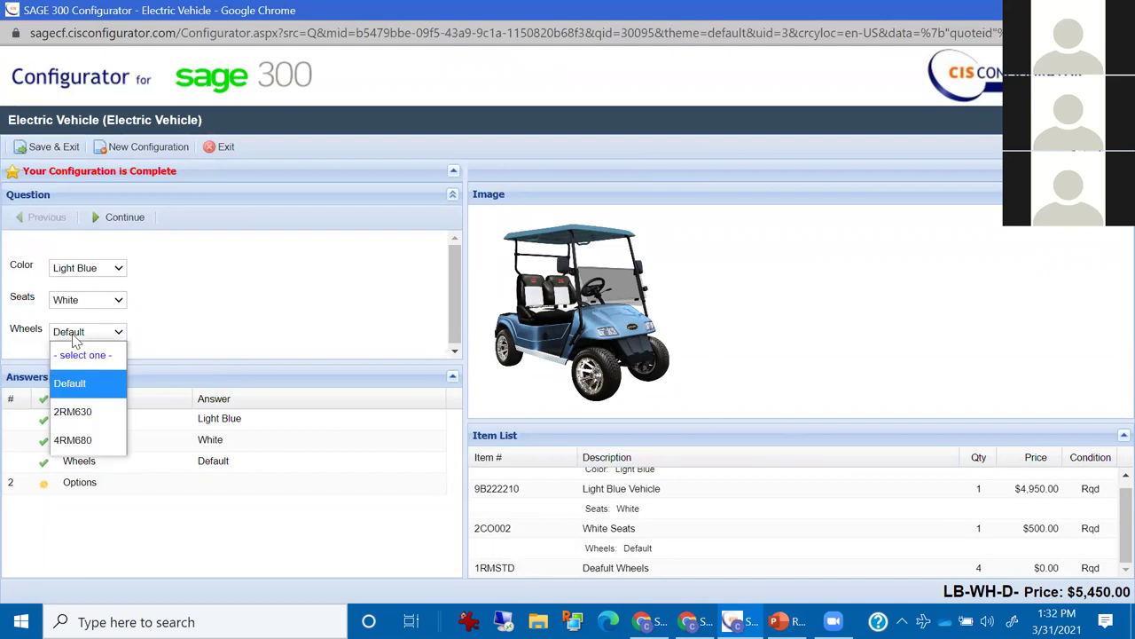
left_click(69, 408)
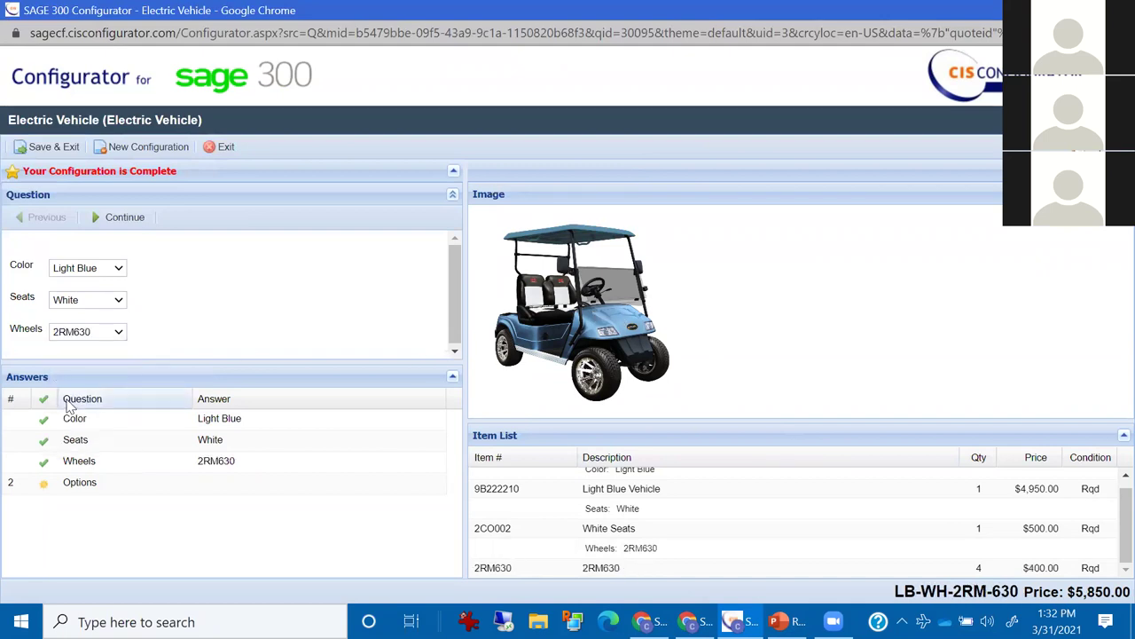
left_click(118, 332)
left_click(112, 440)
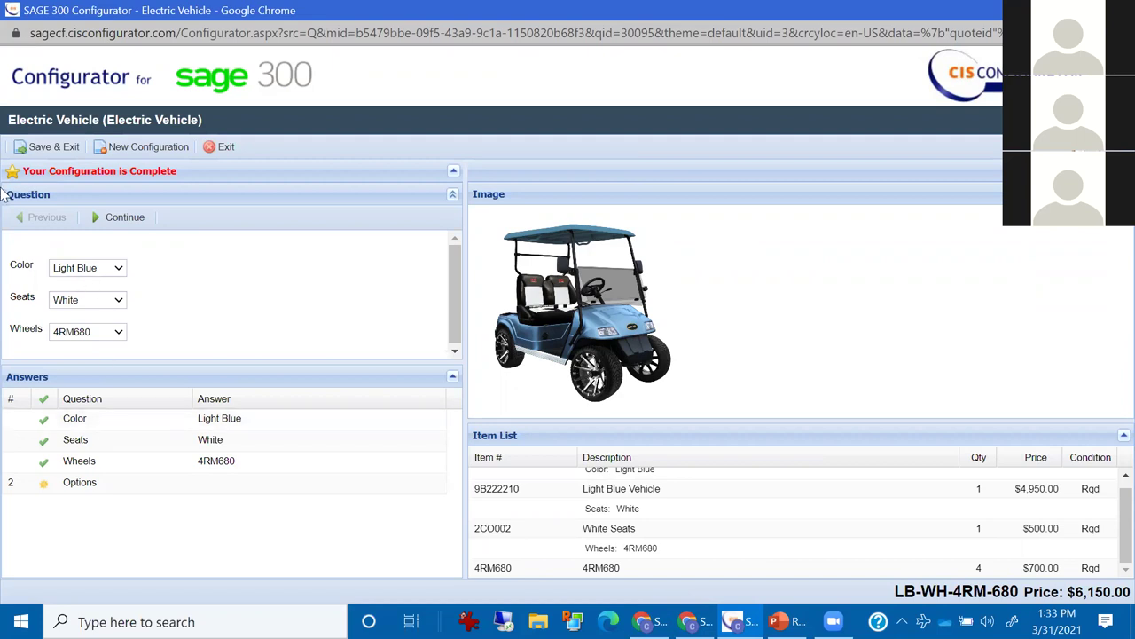
left_click(49, 149)
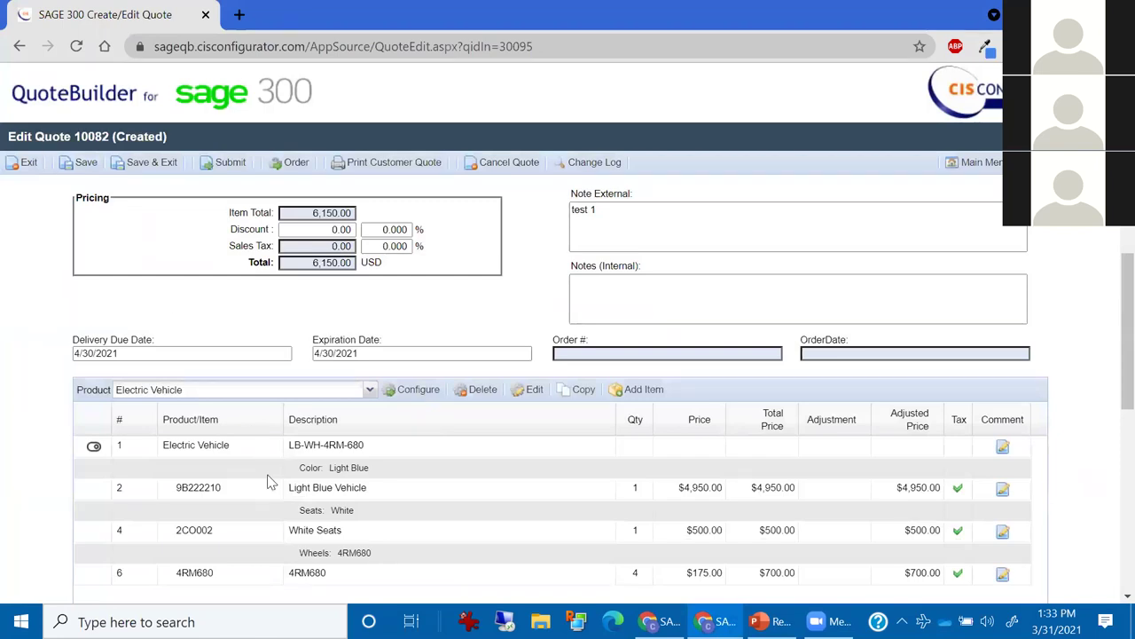
Copy the Electric Vehicle line as a new configuration.
scroll(271, 481, "down", 1)
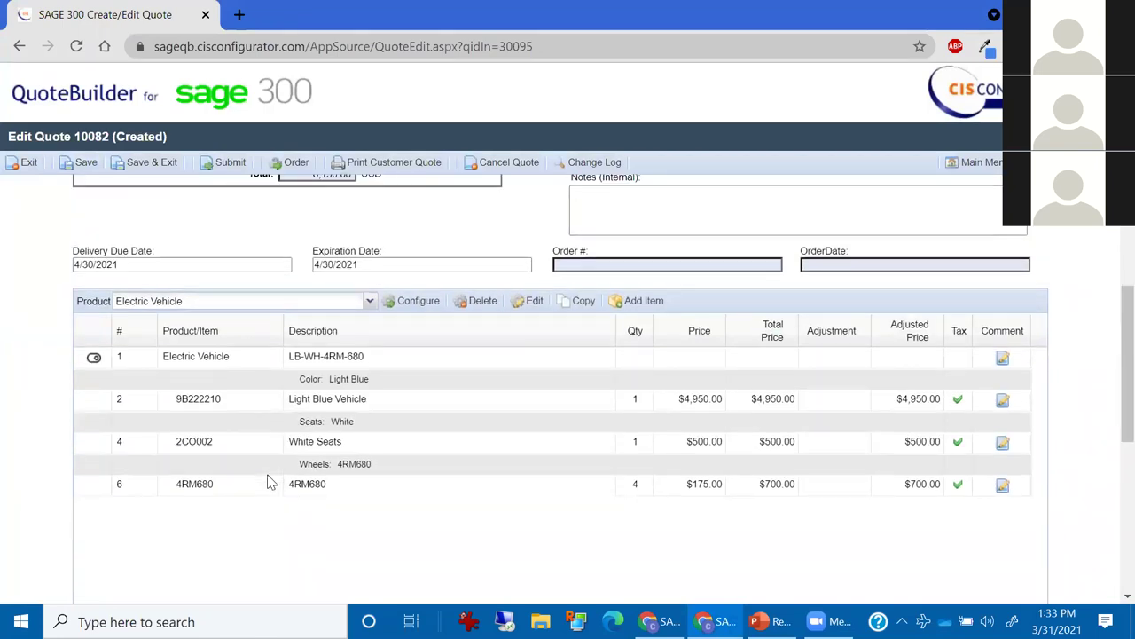
left_click(296, 355)
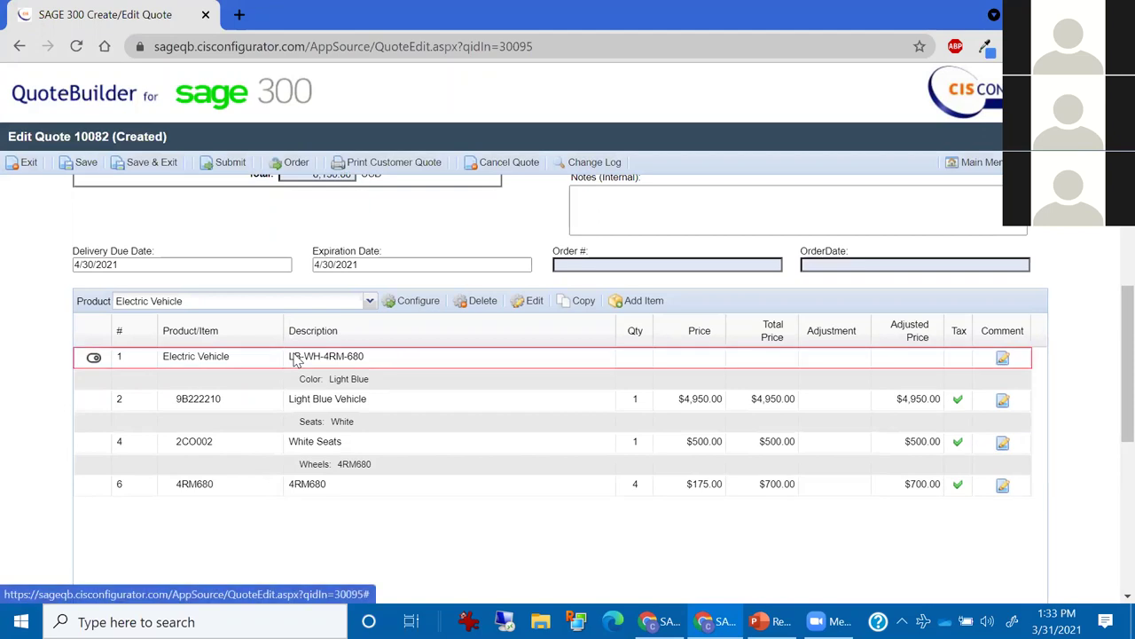
left_click(564, 306)
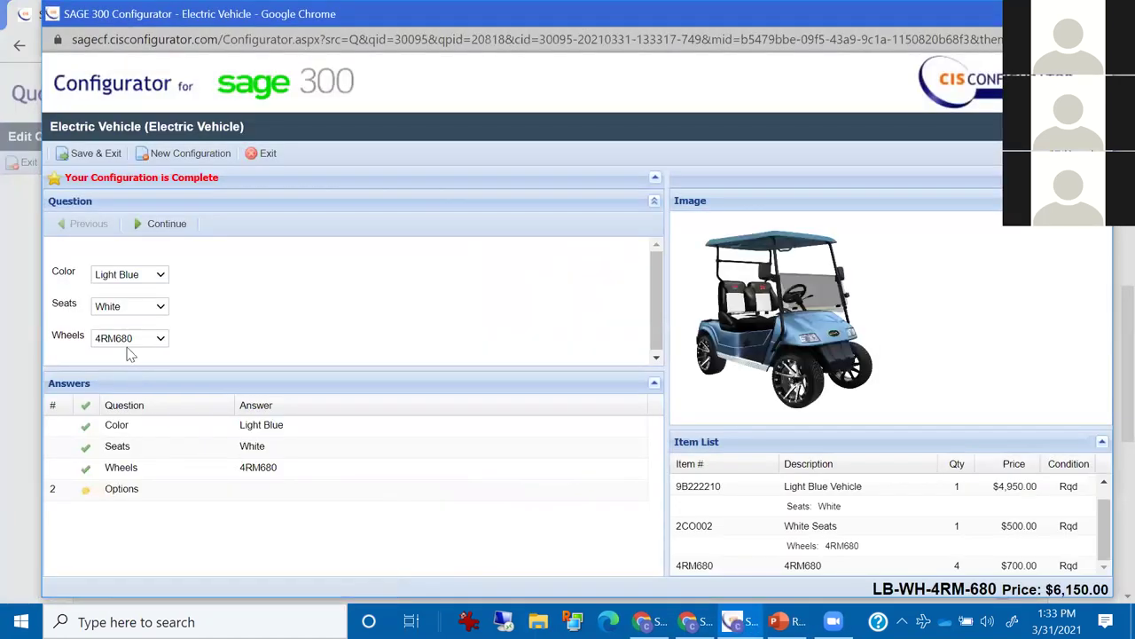
Give the copy 2RM630 wheels and Gray seats, then save quote 10082 at 11,750.00.
left_click(129, 339)
left_click(120, 417)
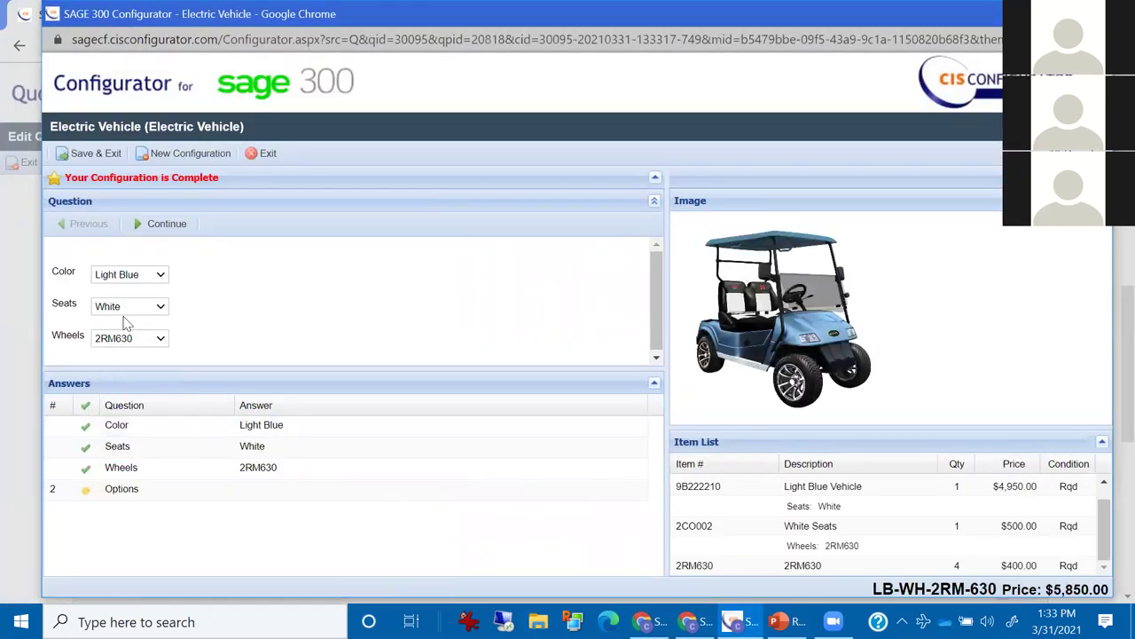
left_click(126, 308)
left_click(107, 387)
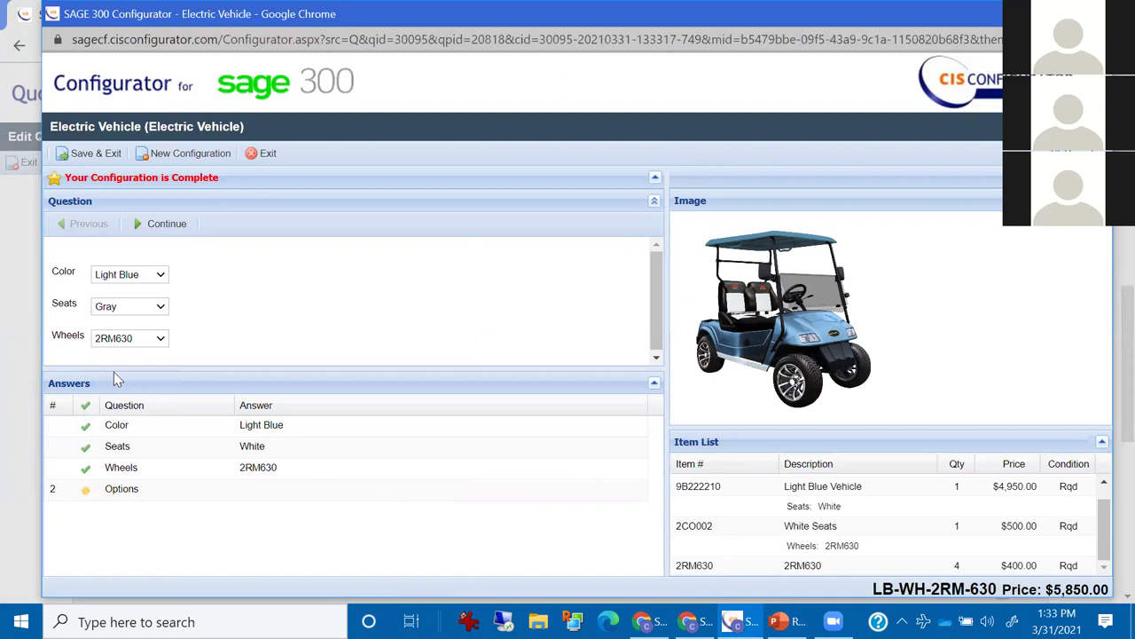
left_click(89, 154)
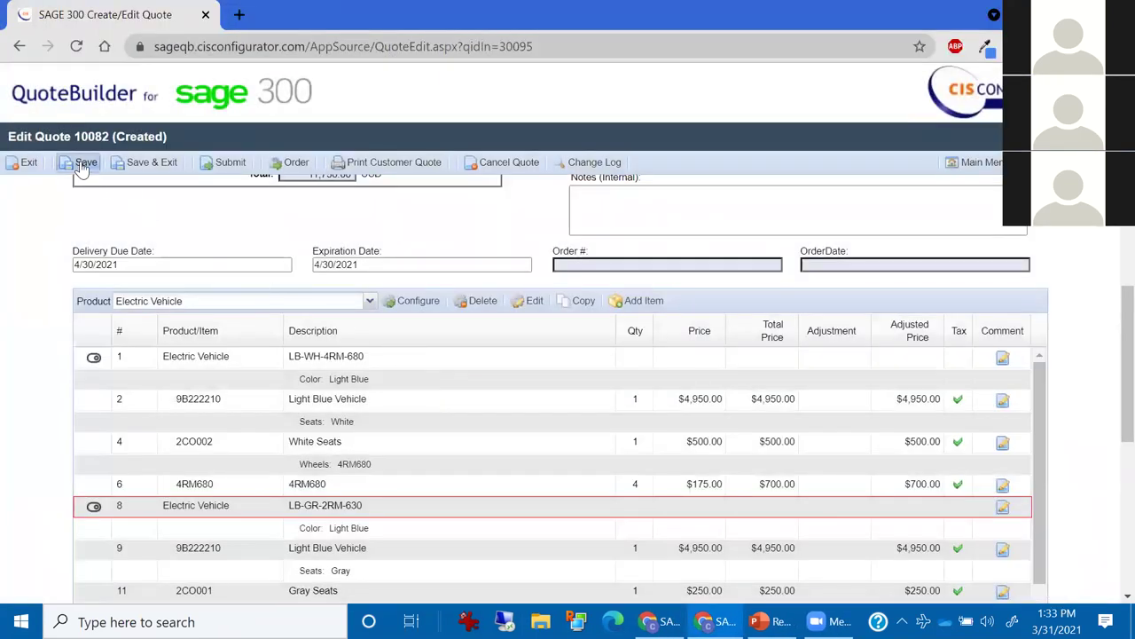
left_click(81, 162)
left_click(369, 163)
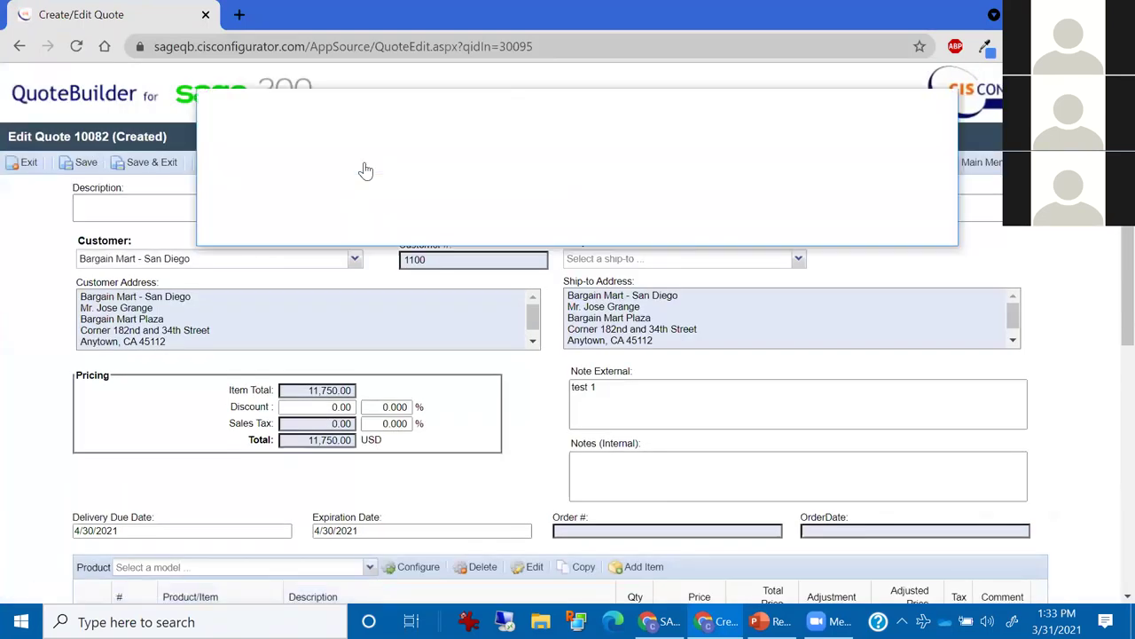
left_click(235, 181)
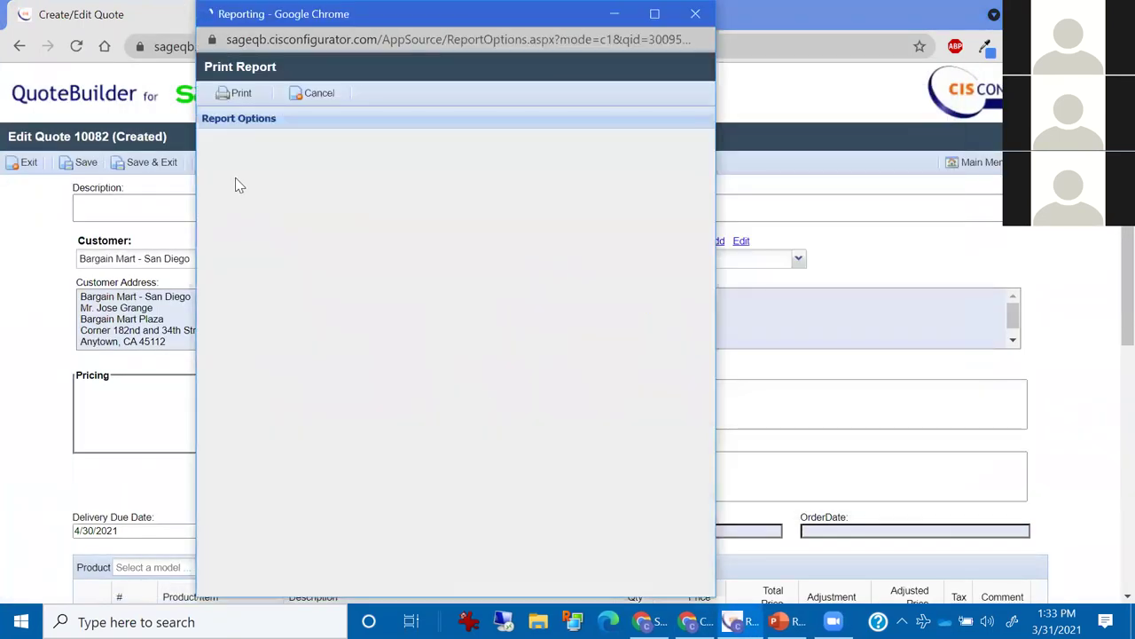
left_click_drag(311, 32, 313, 148)
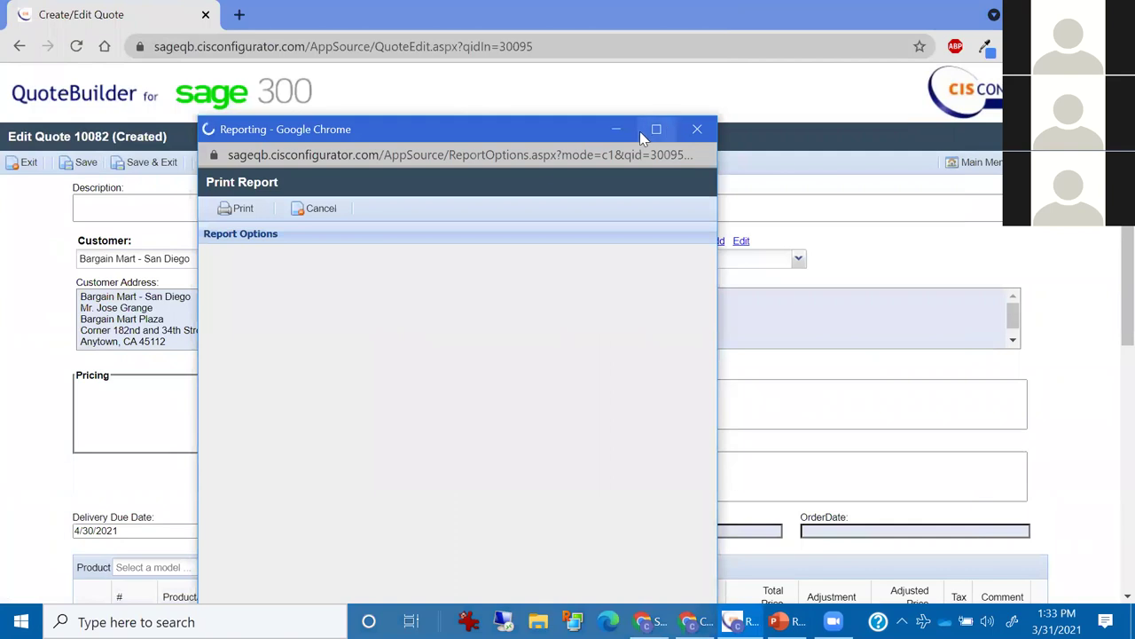
left_click(657, 131)
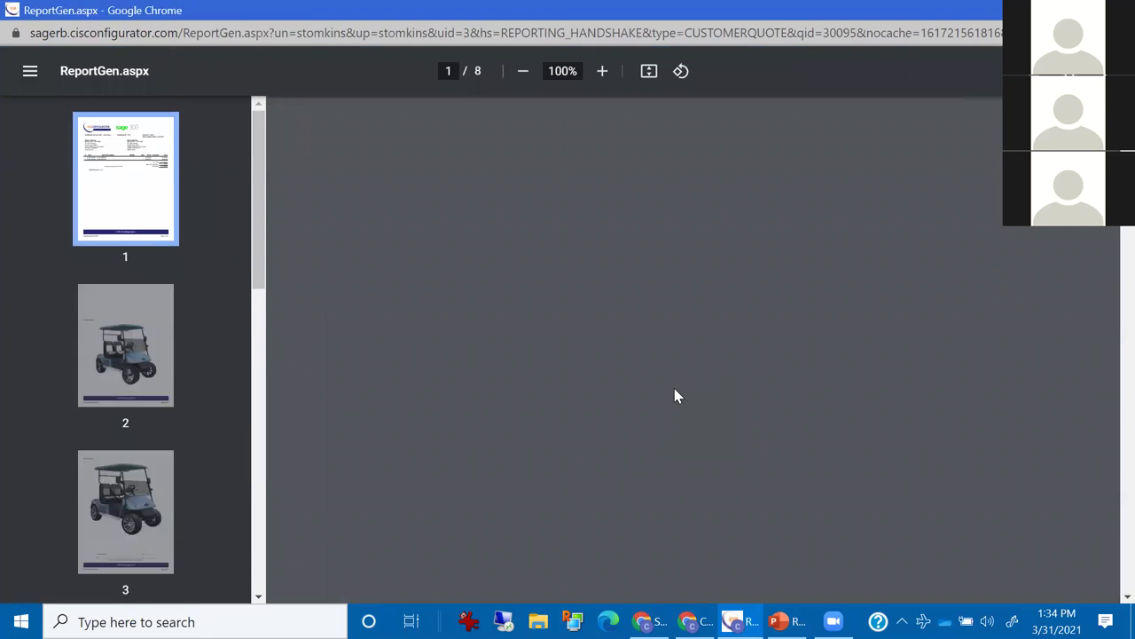
Scroll the customer quote PDF and highlight the second vehicle line's description.
scroll(697, 399, "down", 1)
scroll(697, 400, "down", 5)
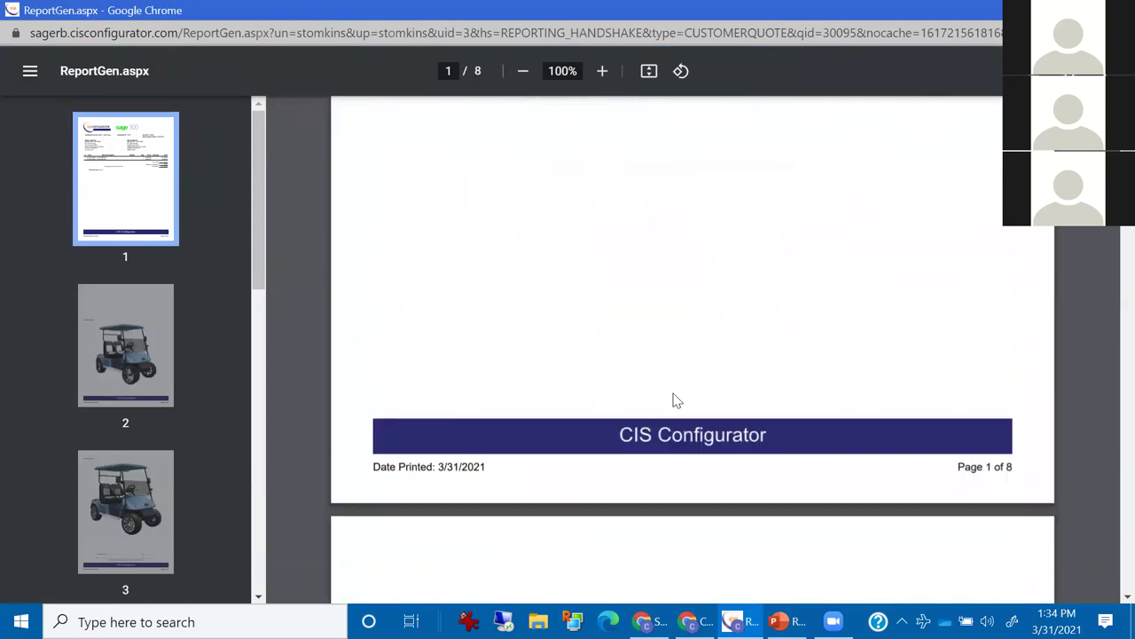
scroll(675, 398, "up", 5)
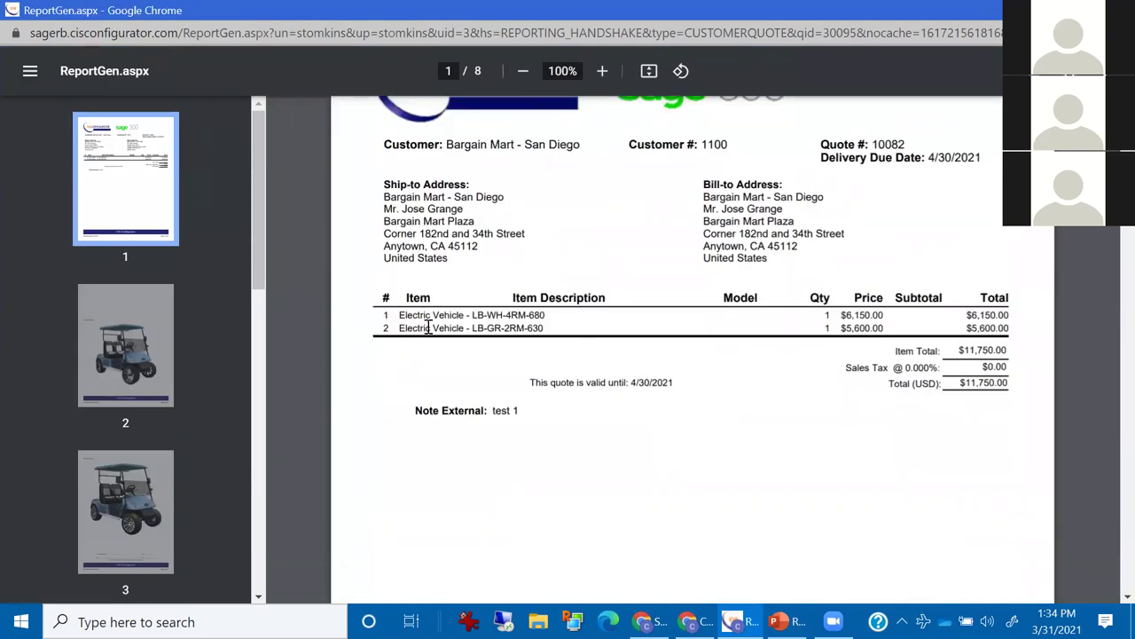
left_click_drag(425, 327, 548, 327)
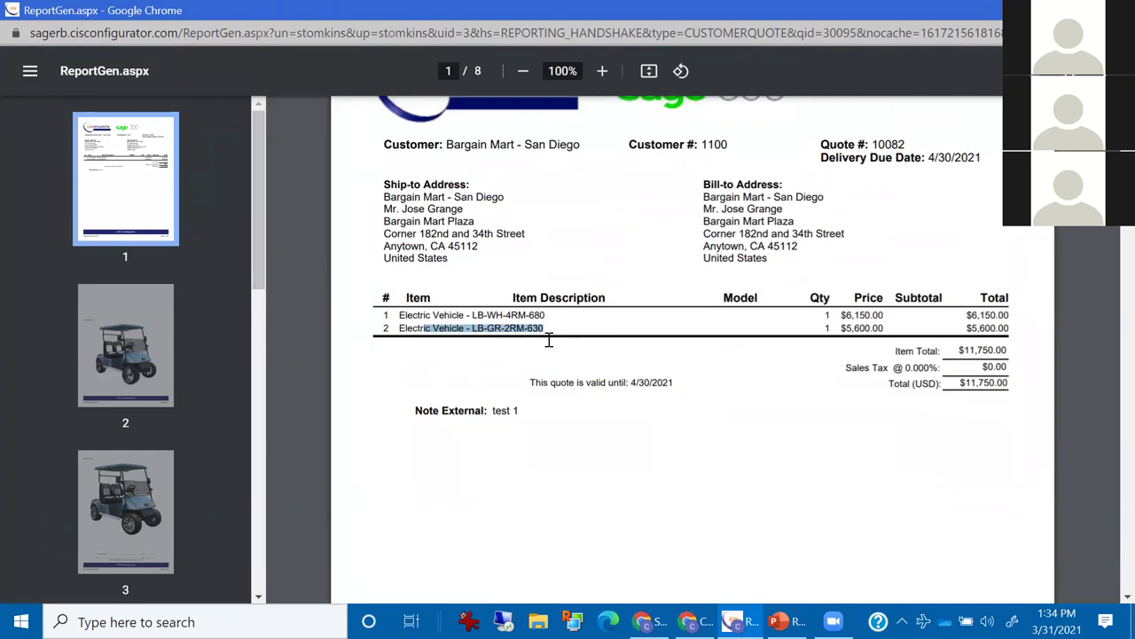
left_click(313, 281)
Look over the cart images on page 2 of the report, then close it.
left_click(165, 332)
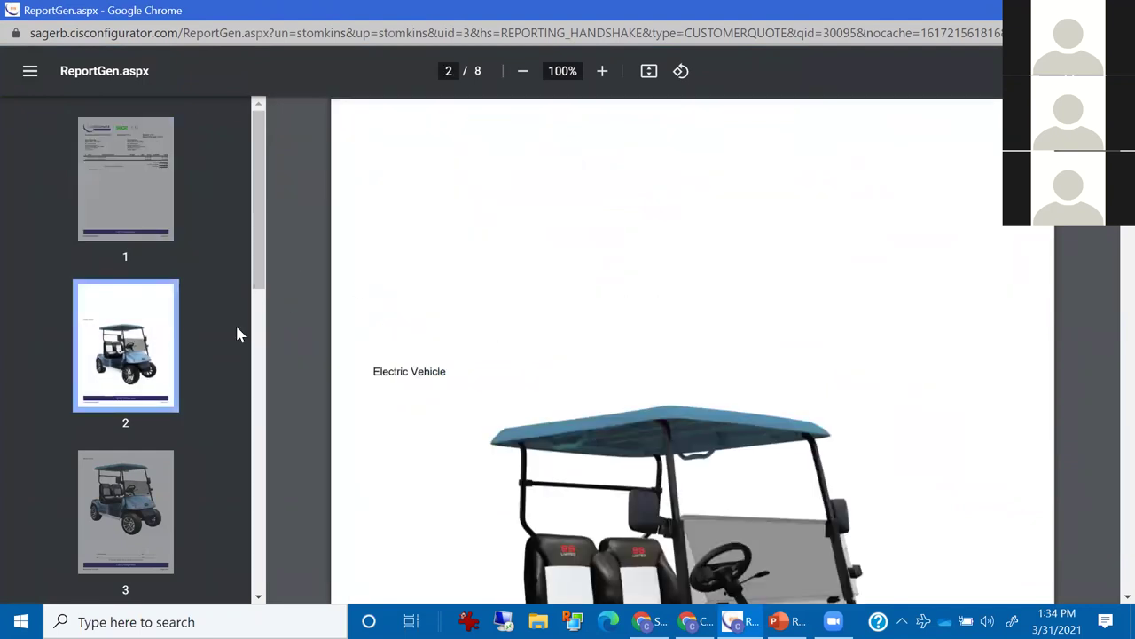
scroll(730, 376, "down", 3)
scroll(730, 376, "up", 1)
scroll(730, 376, "down", 5)
scroll(730, 375, "down", 4)
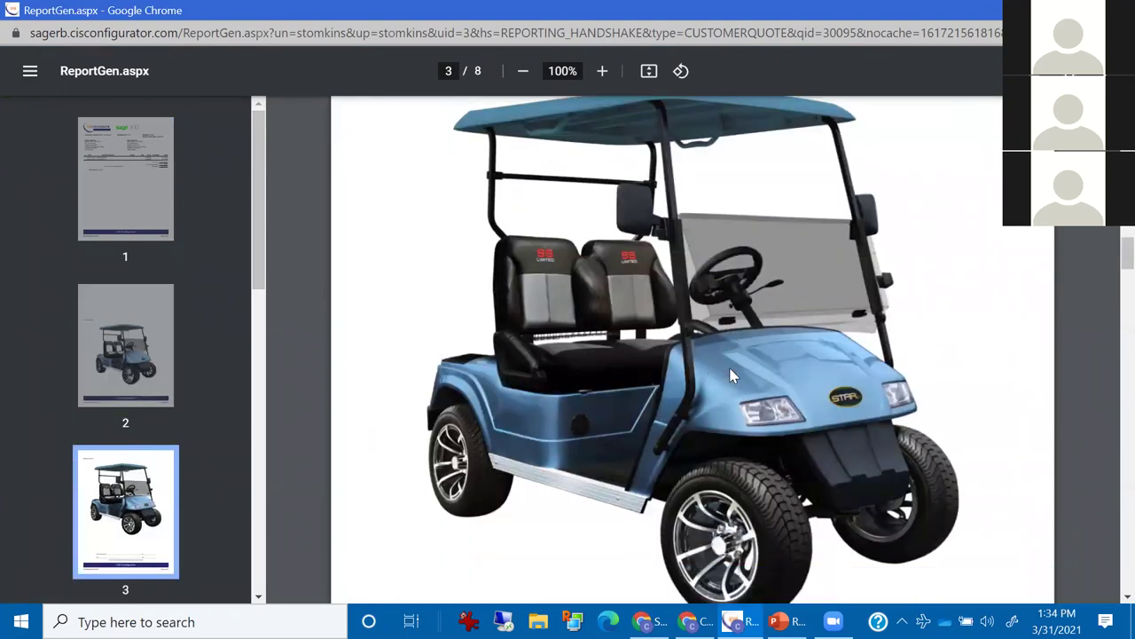
scroll(730, 375, "up", 6)
scroll(730, 375, "down", 4)
scroll(730, 375, "up", 6)
scroll(730, 375, "down", 5)
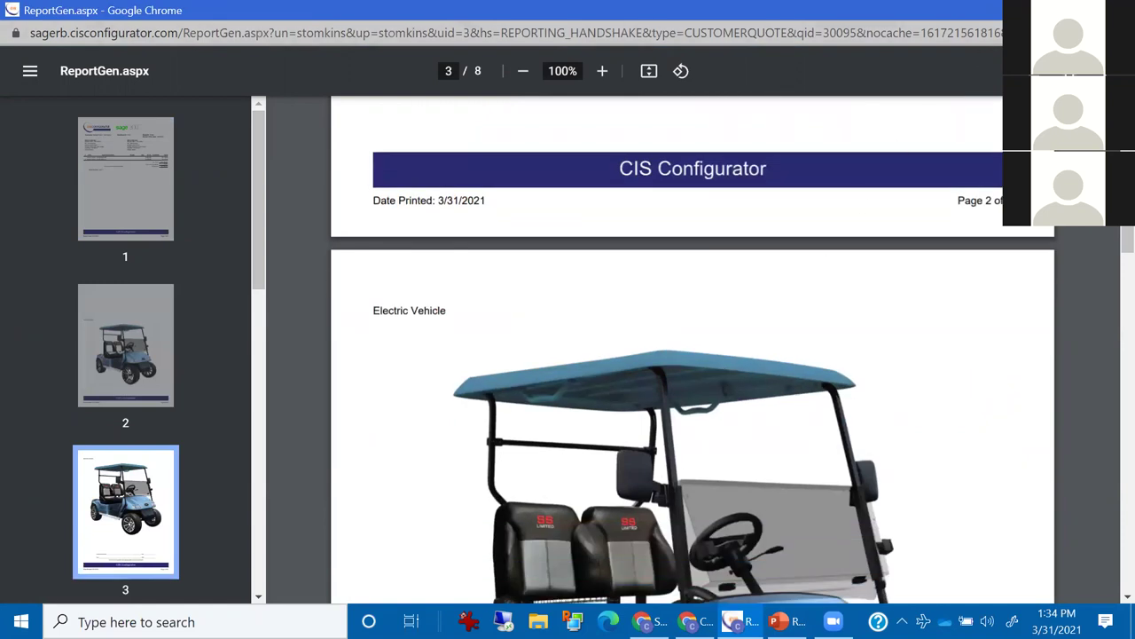
key("ctrl+w")
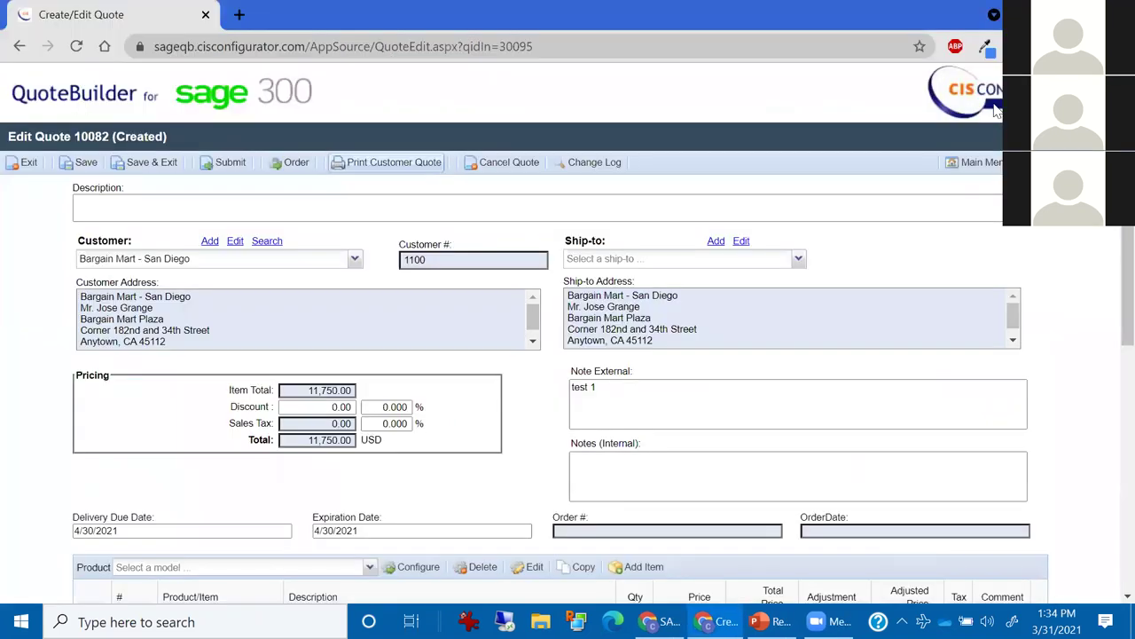
Convert quote 10082 into an order and switch to the ModelBuilder login window.
left_click(291, 164)
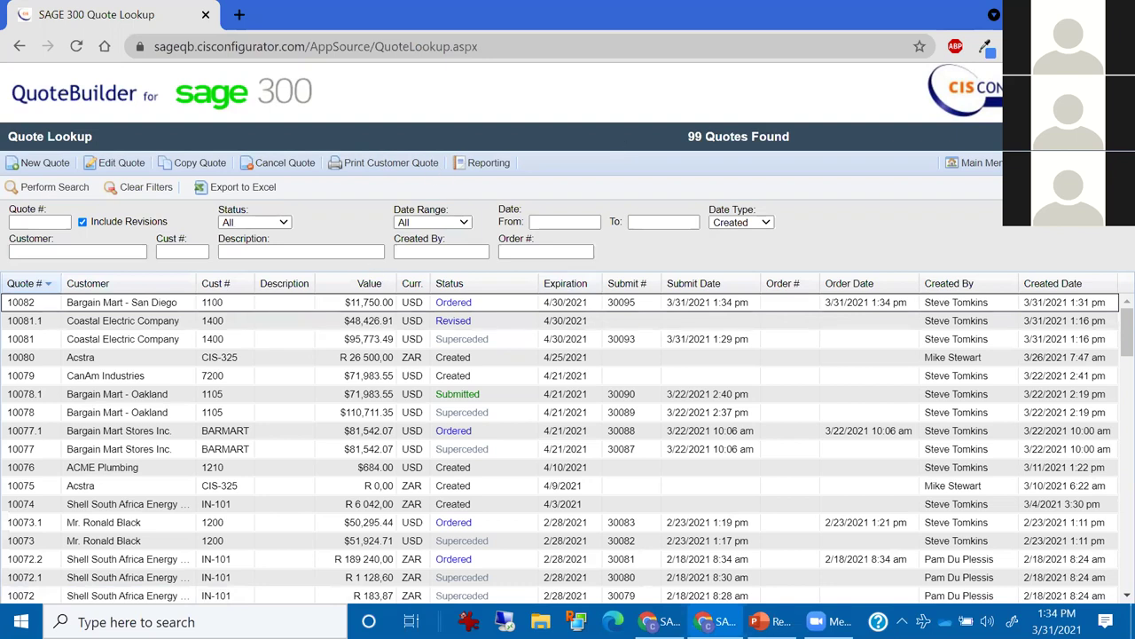
key("alt+Tab")
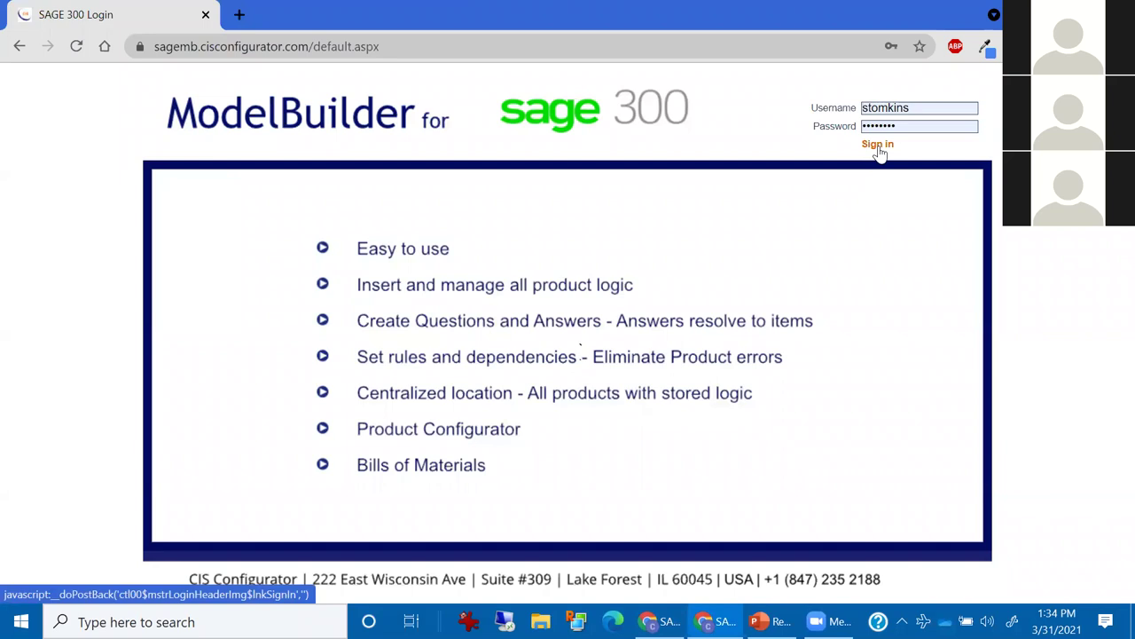
Sign in to ModelBuilder and list all 891 item definitions.
left_click(877, 148)
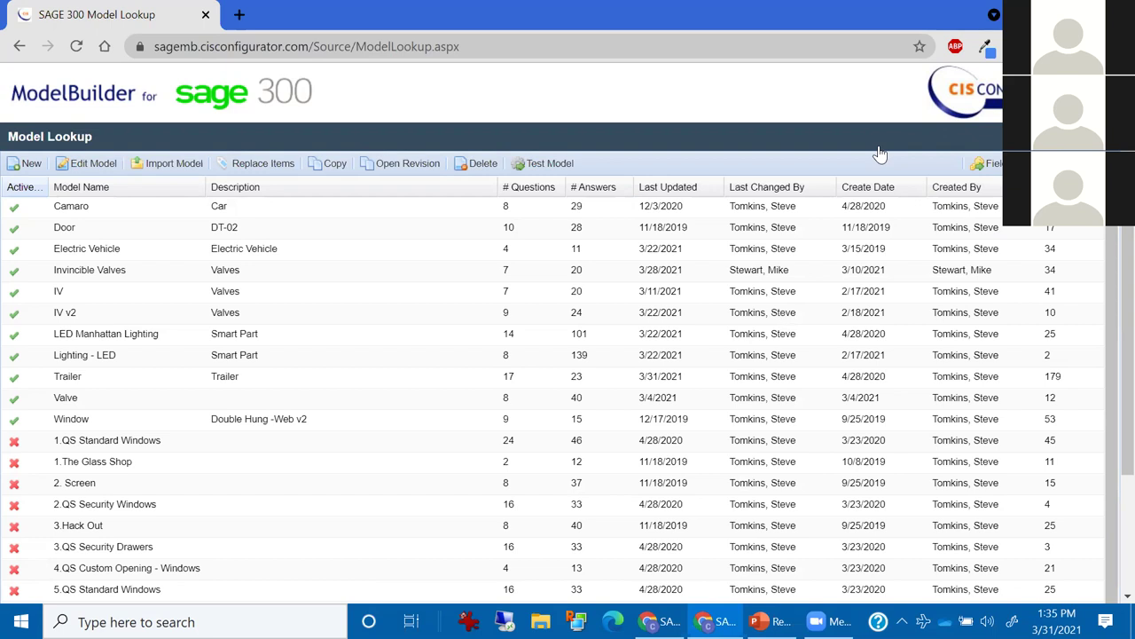
scroll(398, 466, "down", 1)
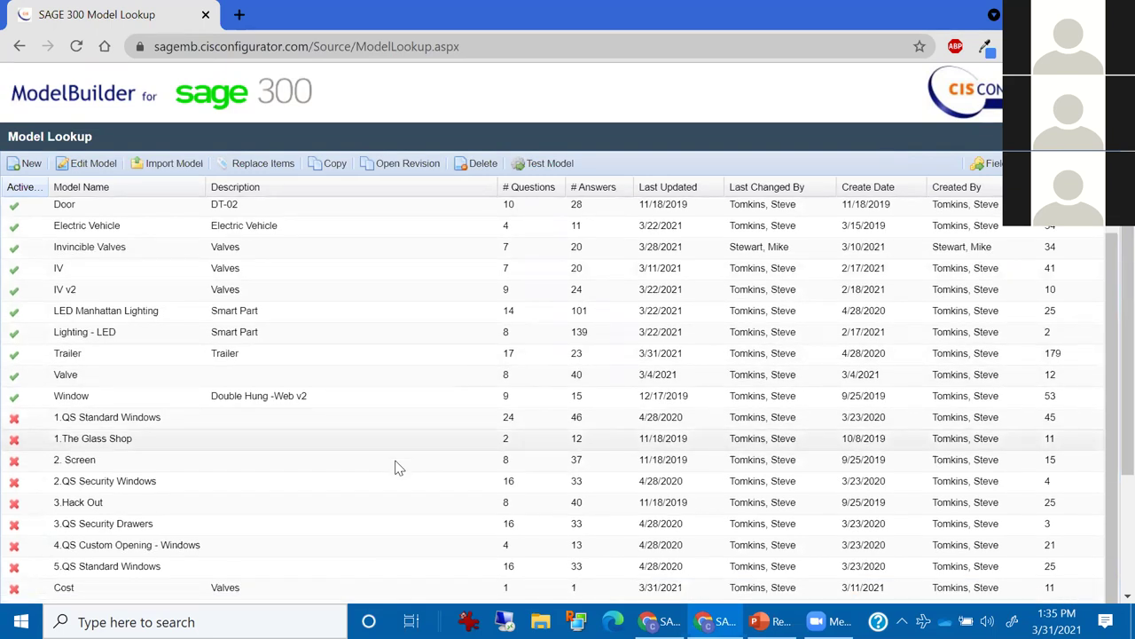
scroll(394, 464, "up", 1)
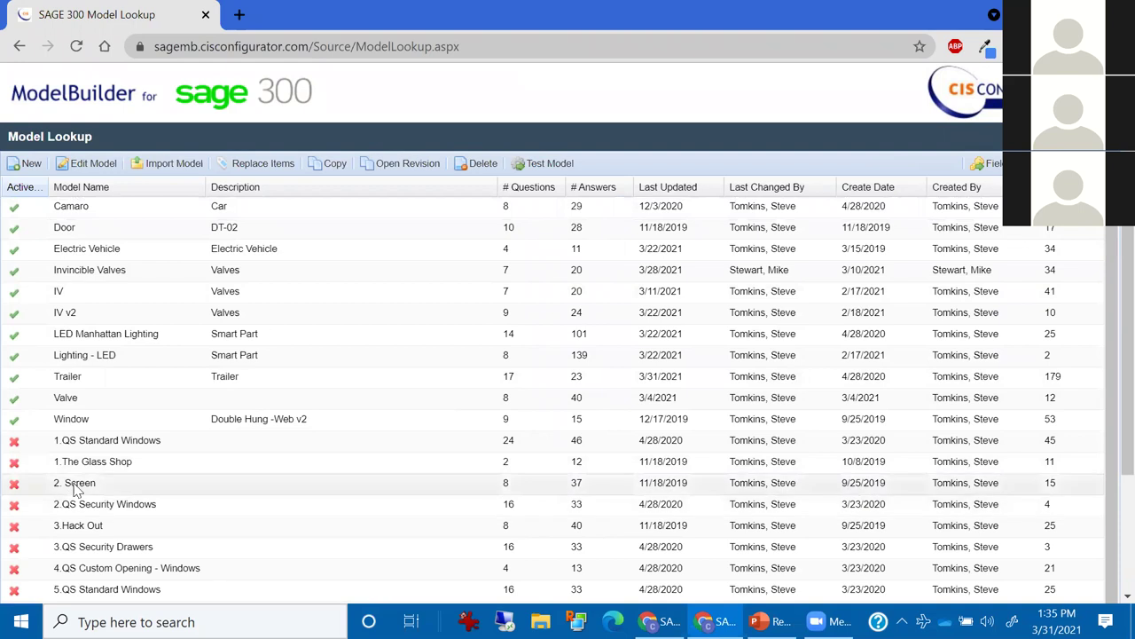
left_click(986, 163)
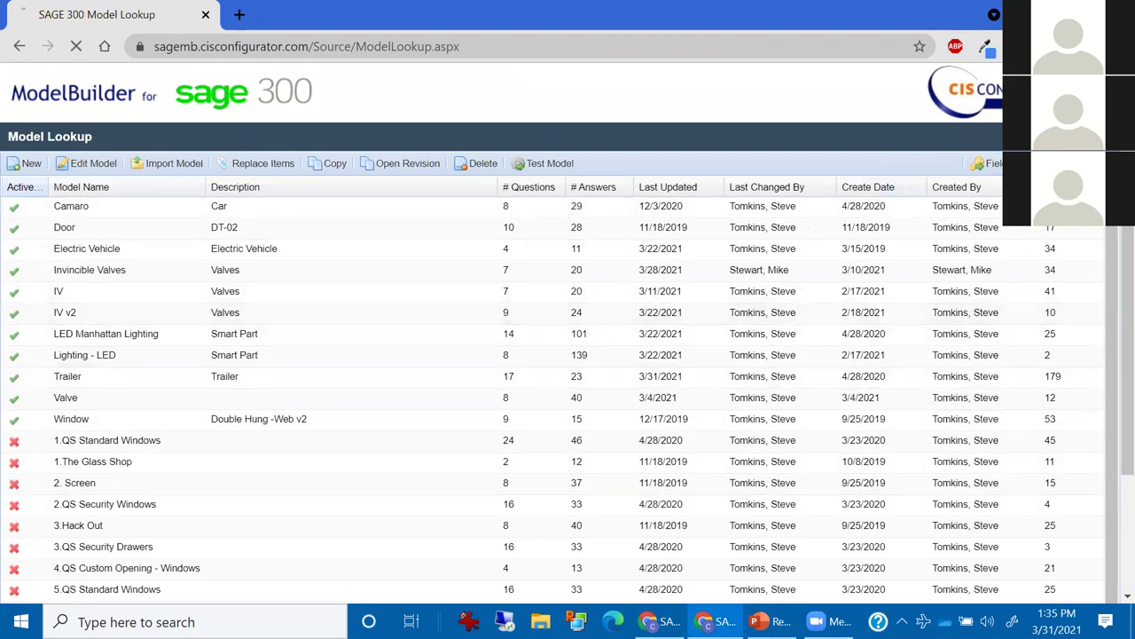
left_click(35, 165)
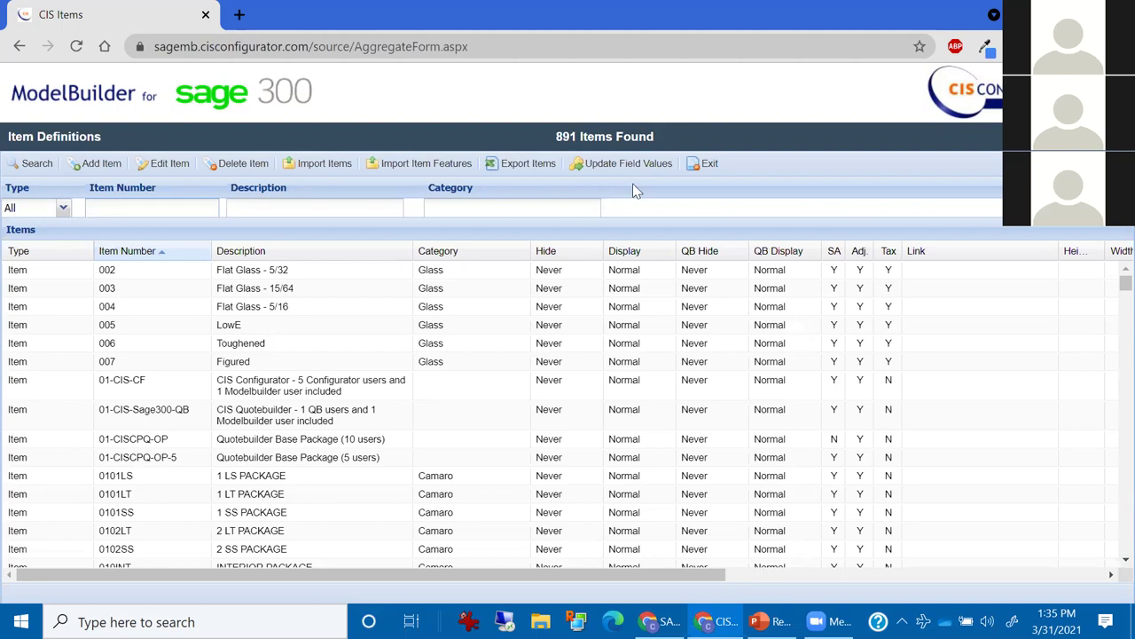
Return to Model Lookup and copy the Trailer model into 'Trailer (copy)'.
left_click(707, 166)
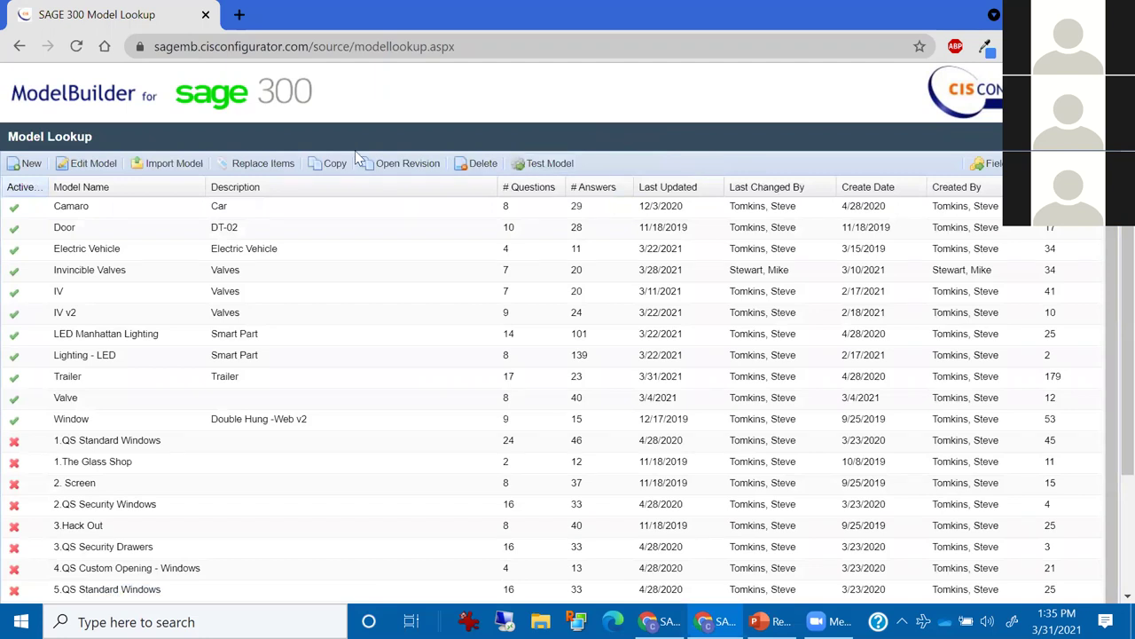
left_click(115, 376)
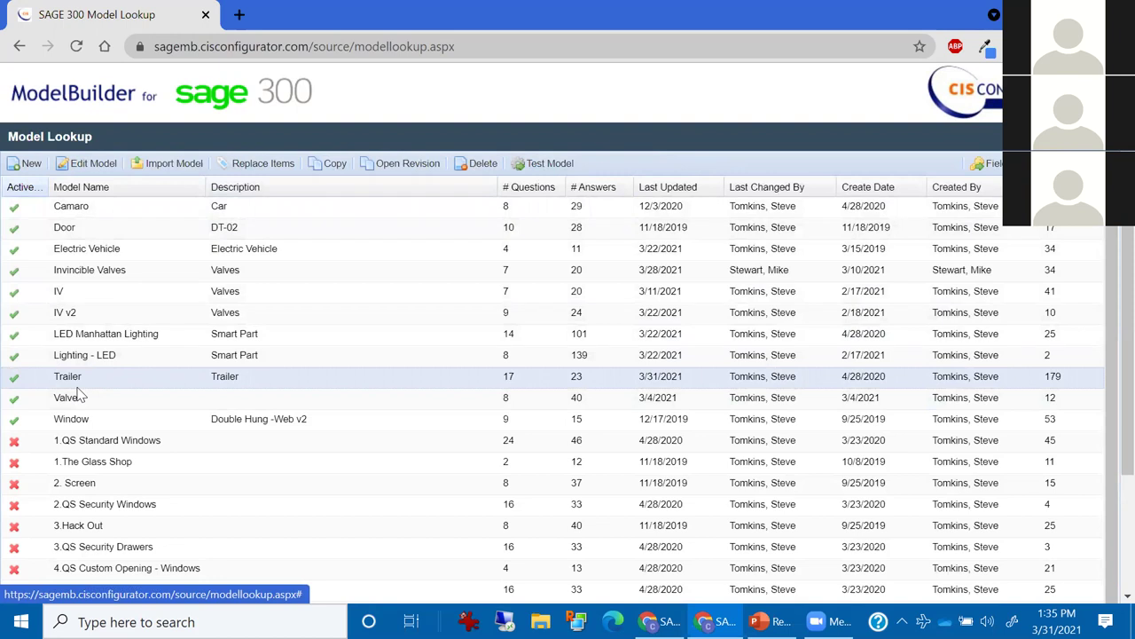
left_click(333, 167)
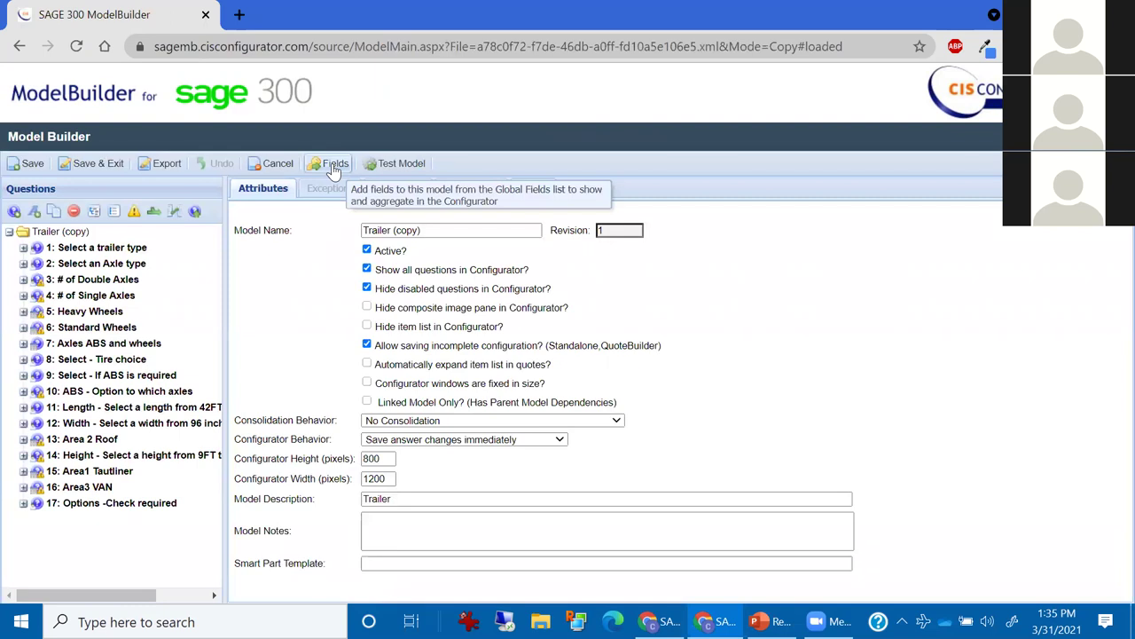
Go full screen, toggle Active? off and on, and expand every question's answers.
key("F11")
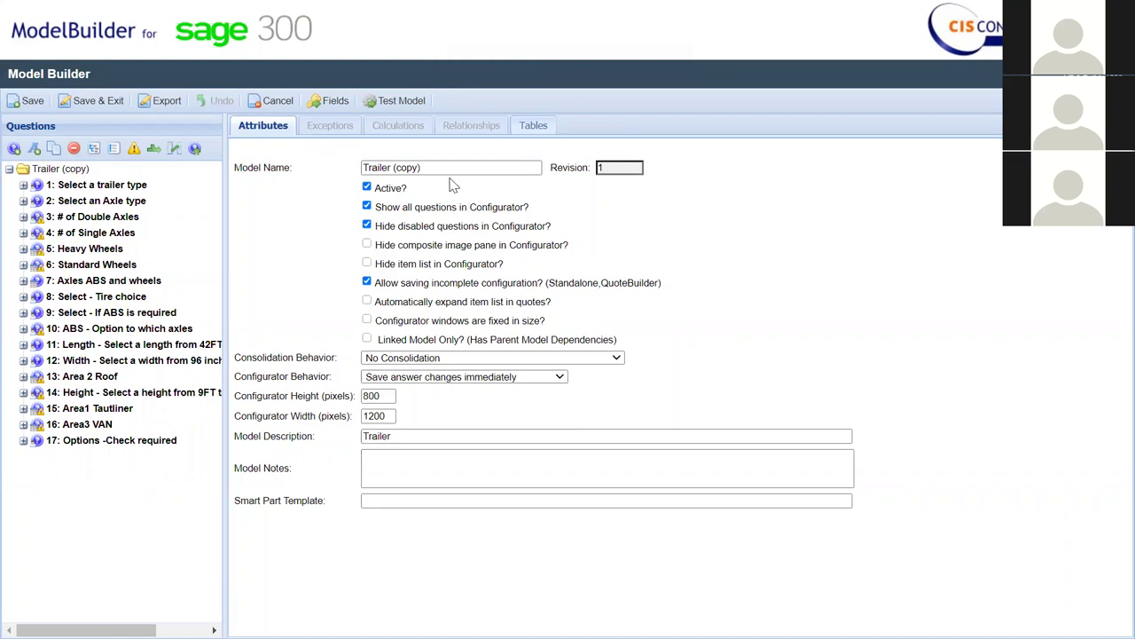
left_click(367, 188)
left_click(367, 188)
left_click(94, 148)
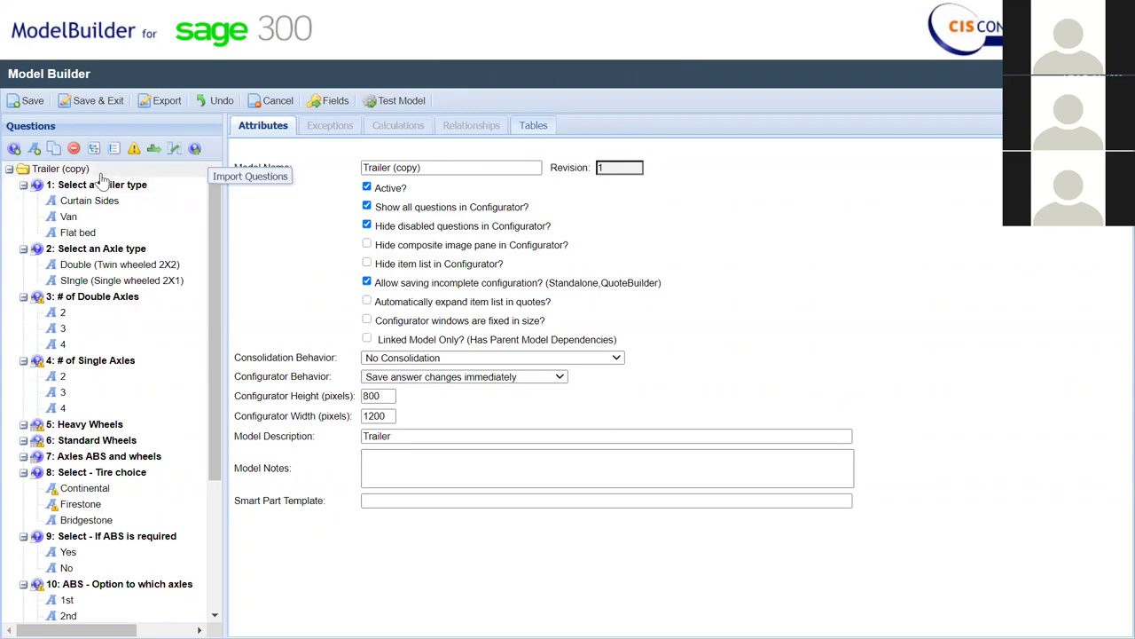
Open and cancel the Excel question import, then show question 1 'Select a trailer type'.
left_click(193, 151)
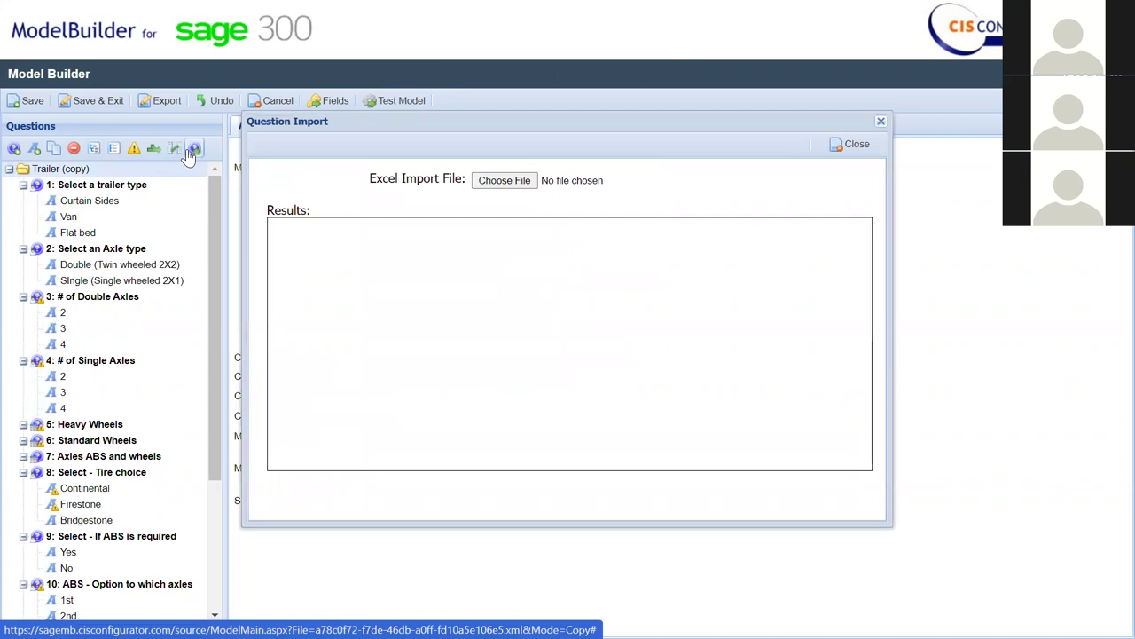
left_click(857, 145)
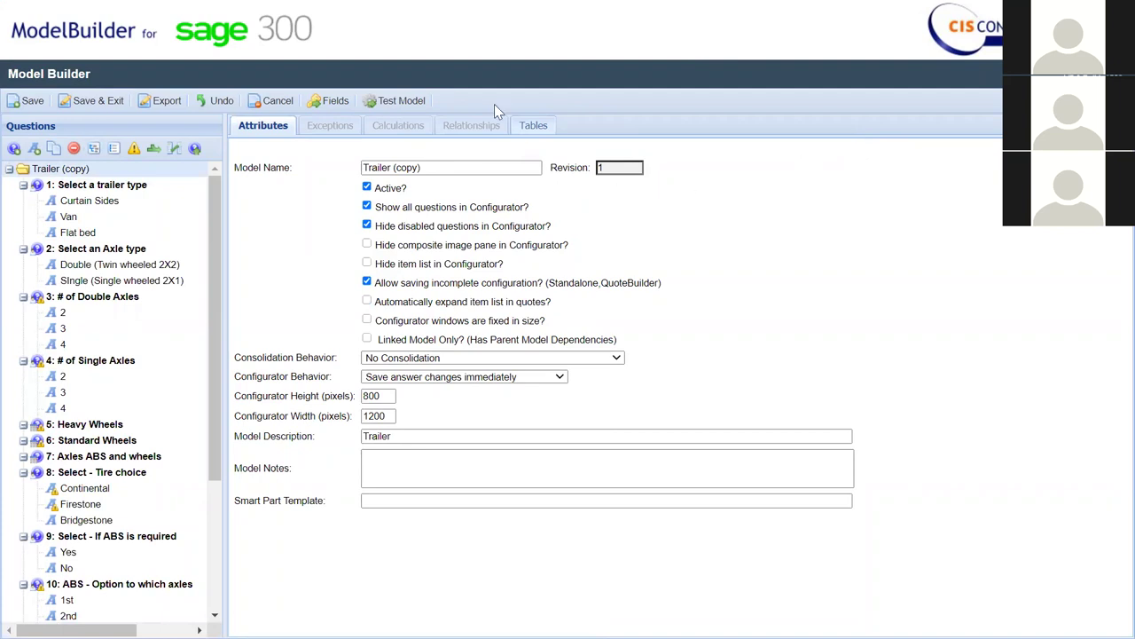
left_click(123, 190)
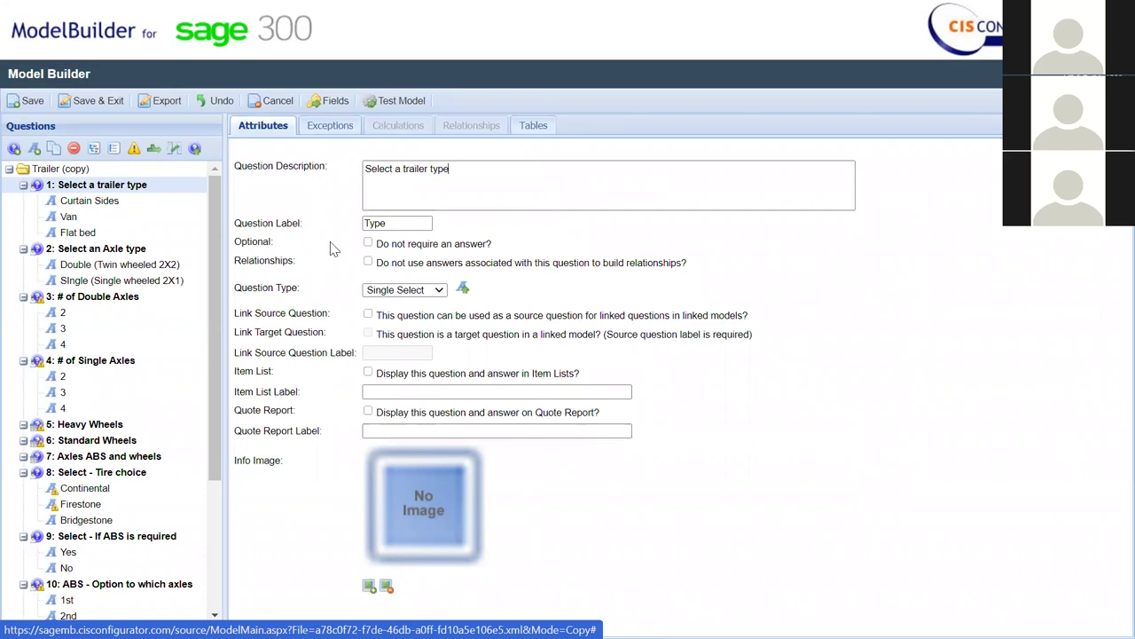
Make question 1 Multiple Select and test-run it, previewing the Curtain Sides image.
left_click(438, 293)
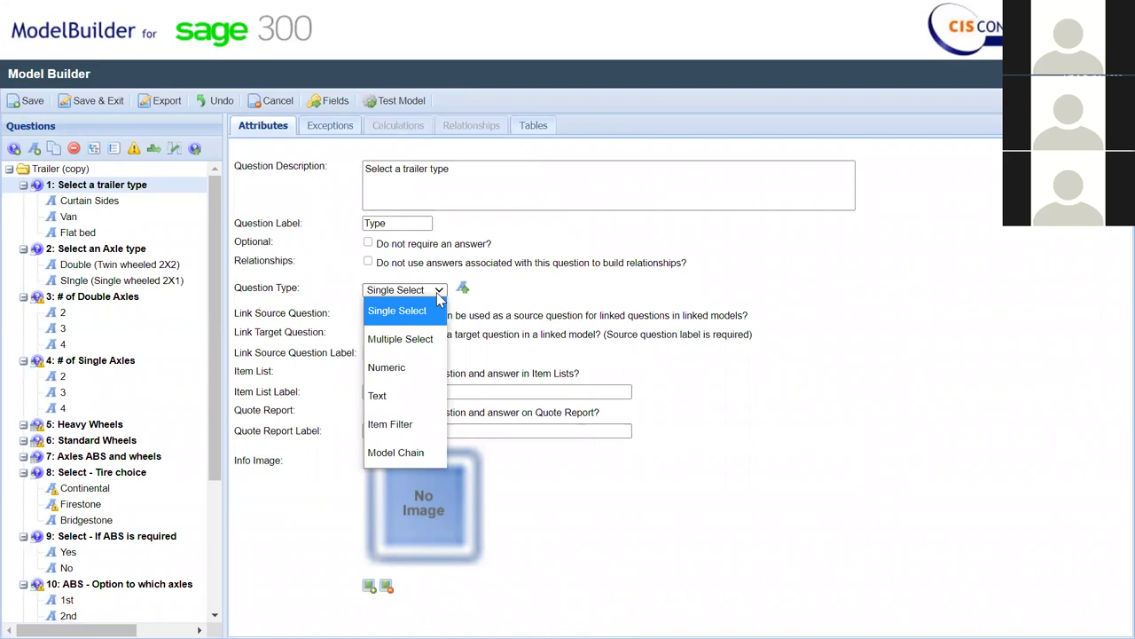
left_click(402, 339)
left_click(405, 103)
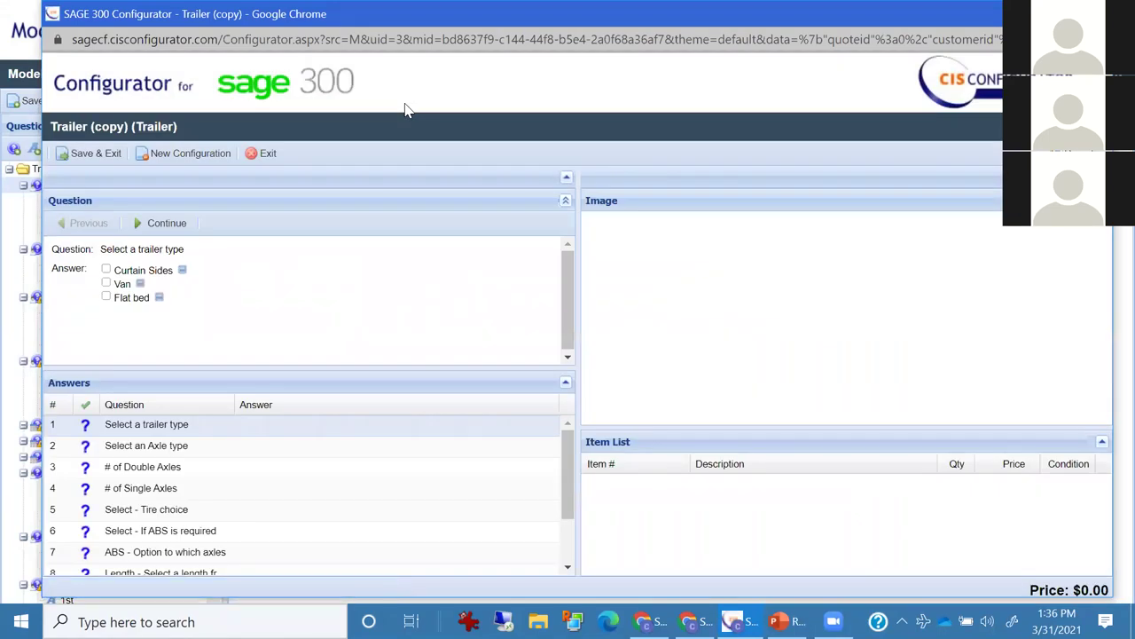
left_click(182, 270)
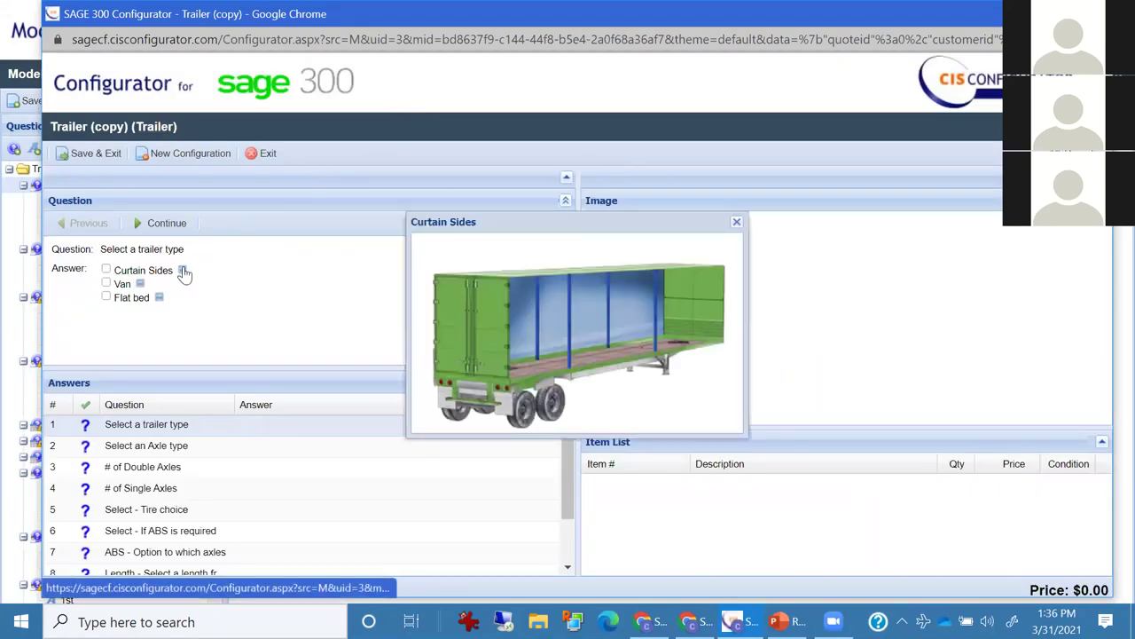
left_click(736, 222)
left_click(1116, 14)
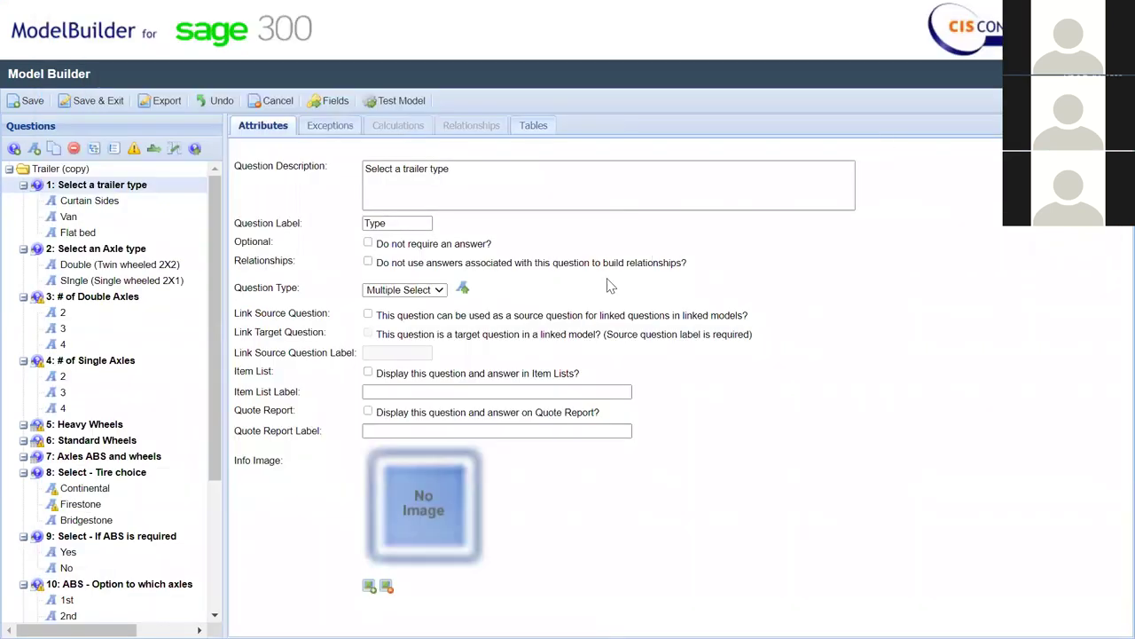
Set question 1 back to Single Select and test-run choosing Curtain Sides.
left_click(417, 293)
left_click(412, 308)
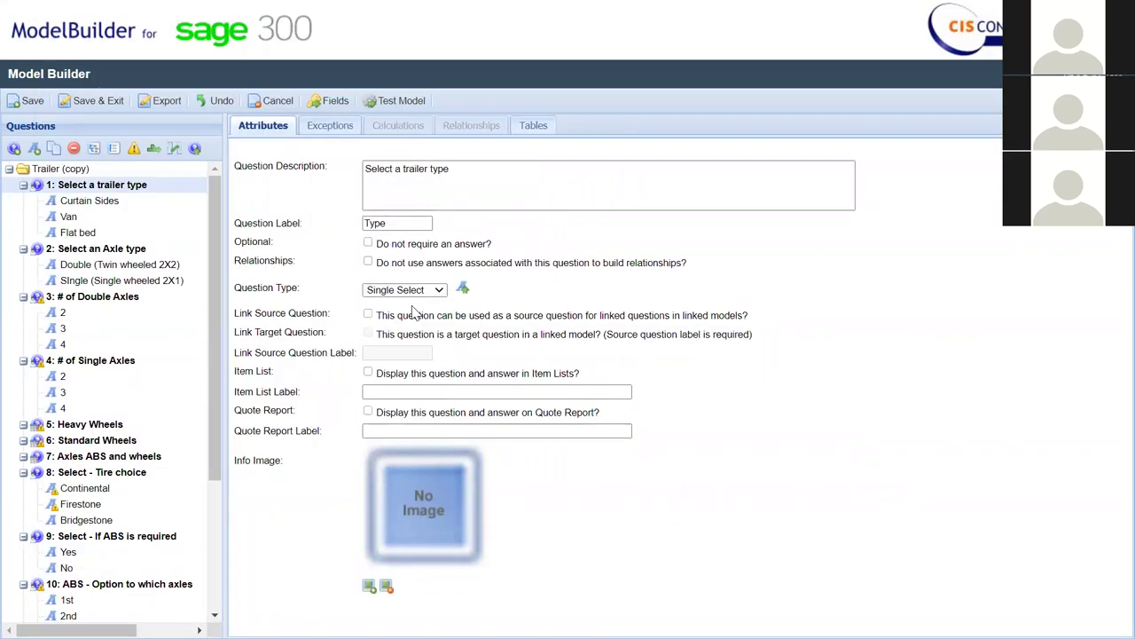
left_click(421, 101)
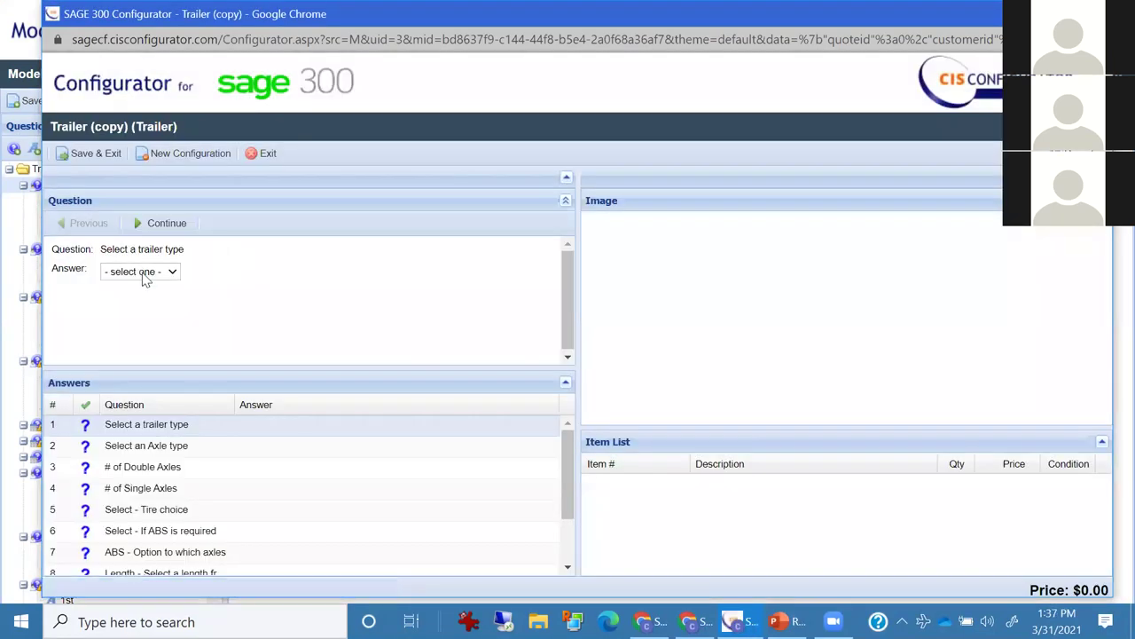
left_click(141, 271)
left_click(137, 324)
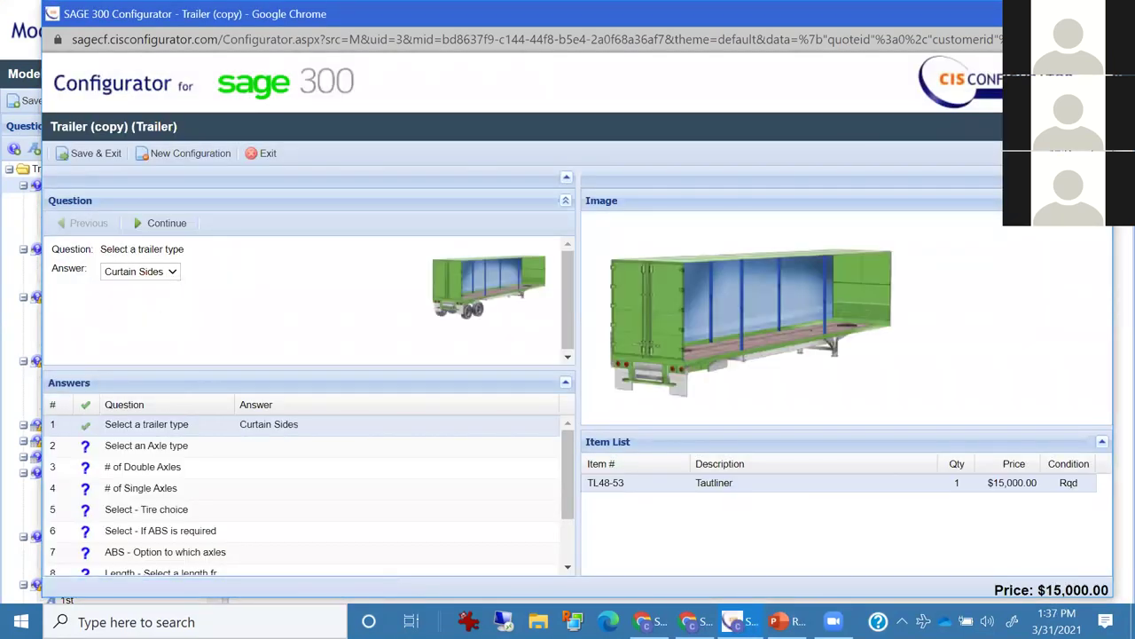
key("ctrl+w")
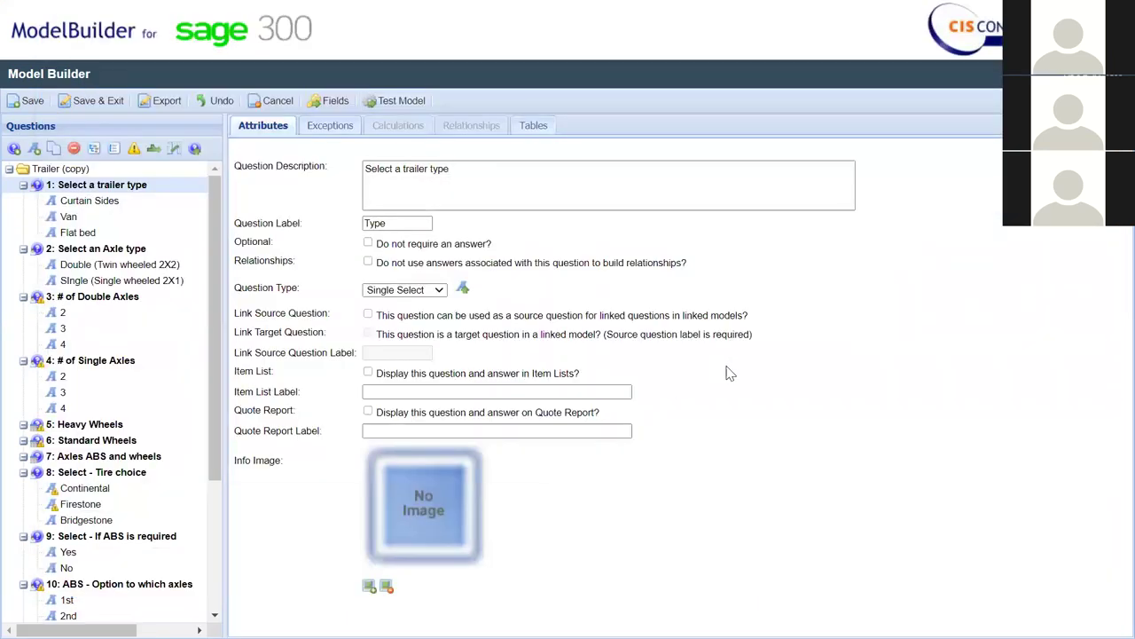
Add a 'New Trailer' answer to the trailer type question and move it above Curtain Sides.
left_click(77, 232)
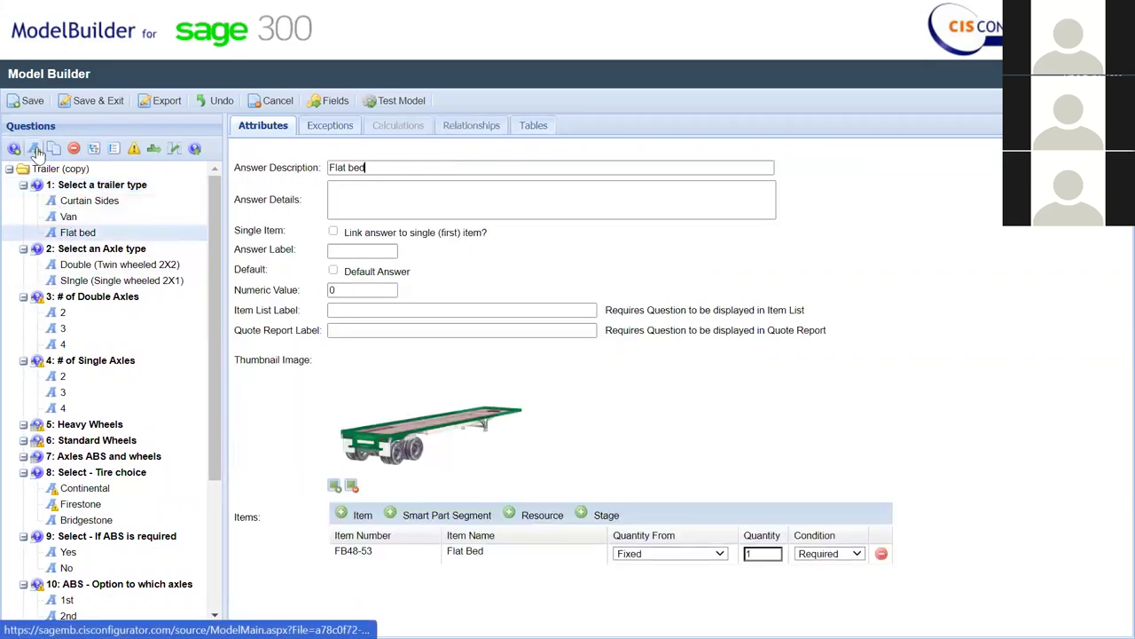
left_click(34, 148)
left_click(448, 165)
type("New Trailer")
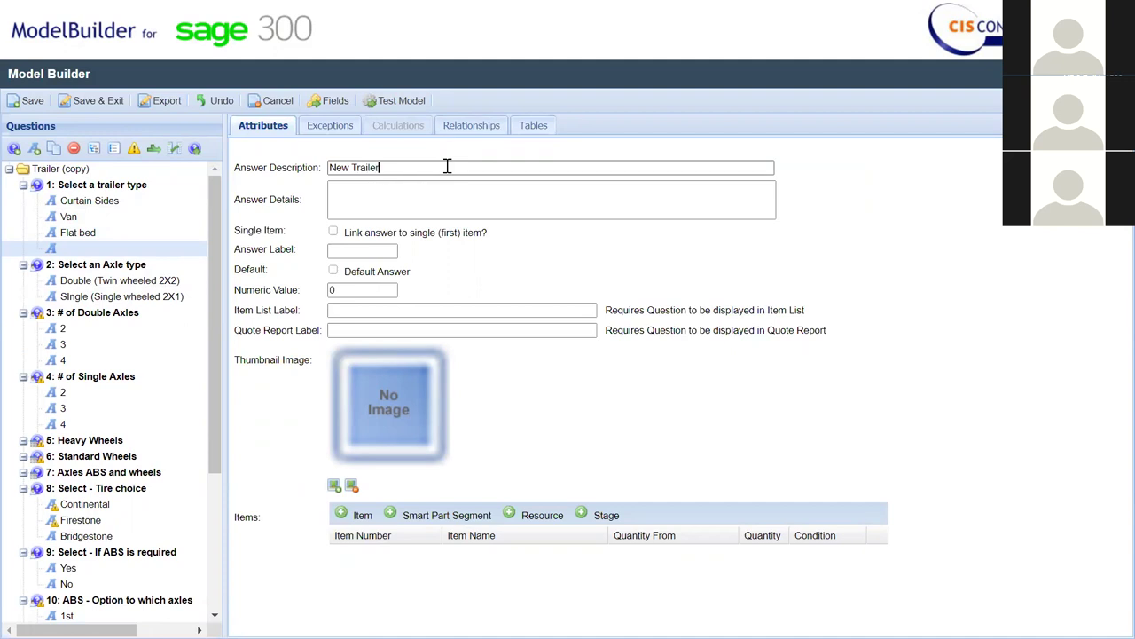
key("Return")
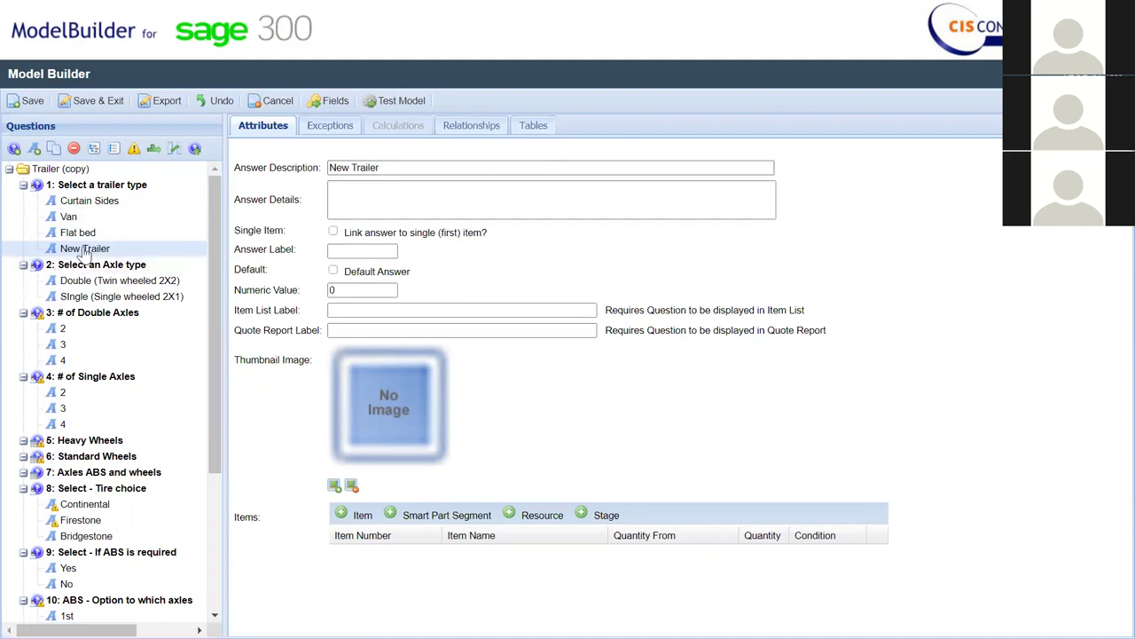
left_click_drag(84, 252, 82, 202)
Tick Default Answer for New Trailer, briefly checking the Axle type question.
left_click(82, 204)
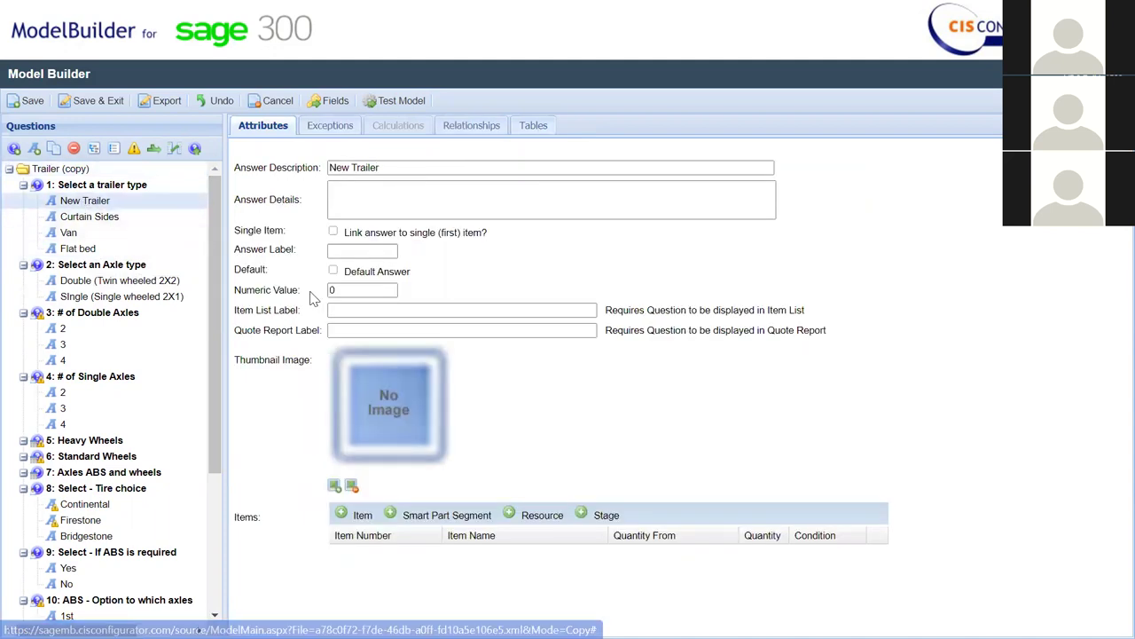
left_click(332, 270)
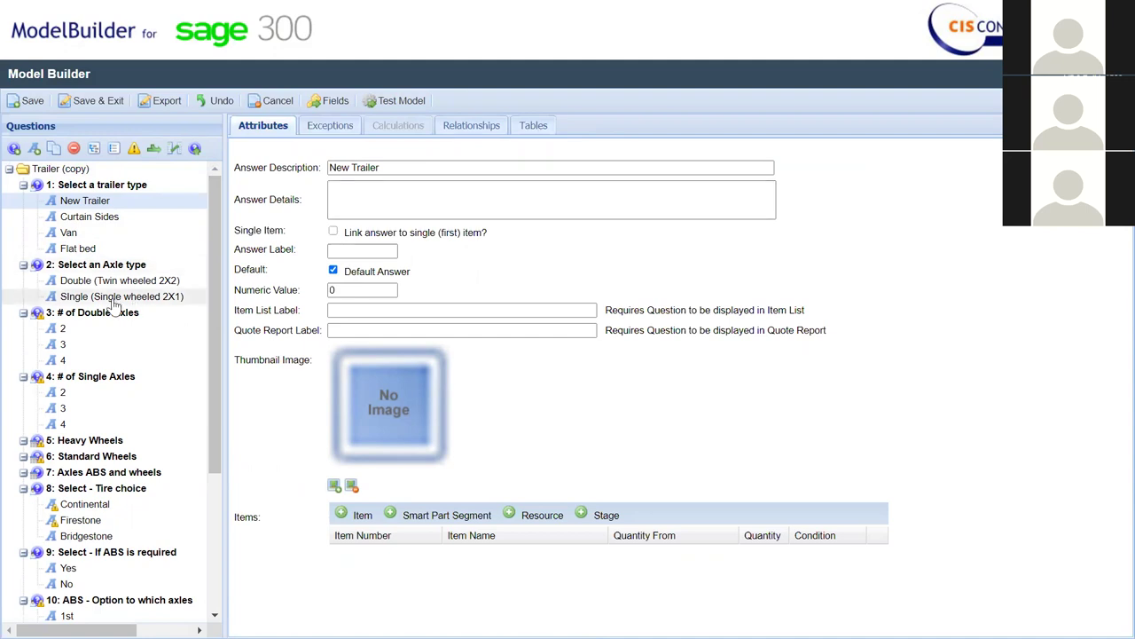
left_click(83, 266)
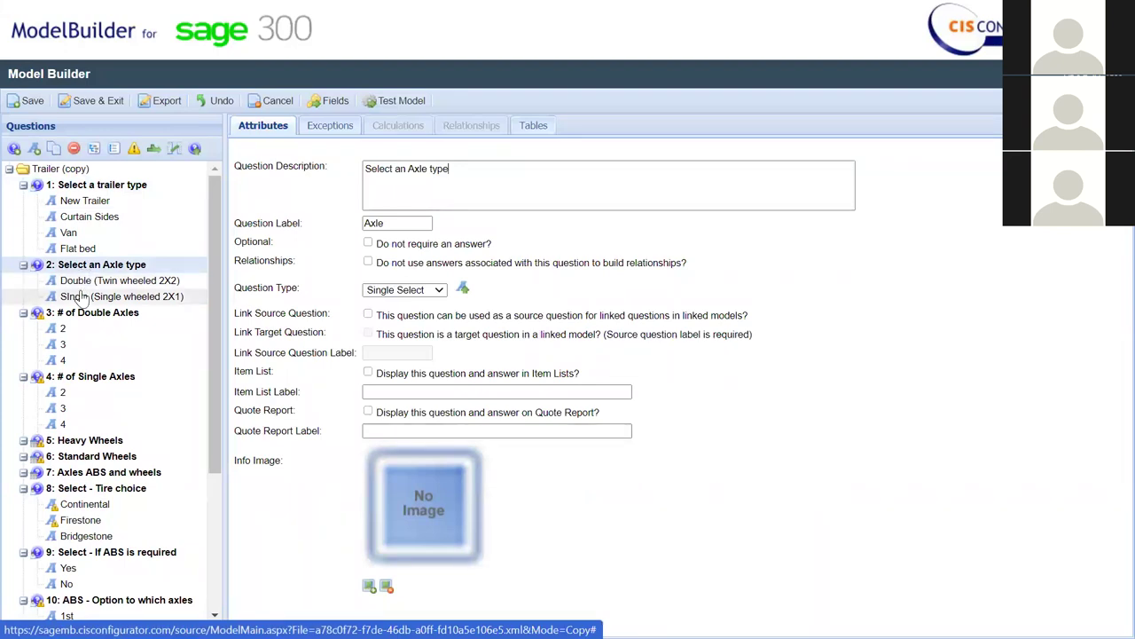
left_click(81, 202)
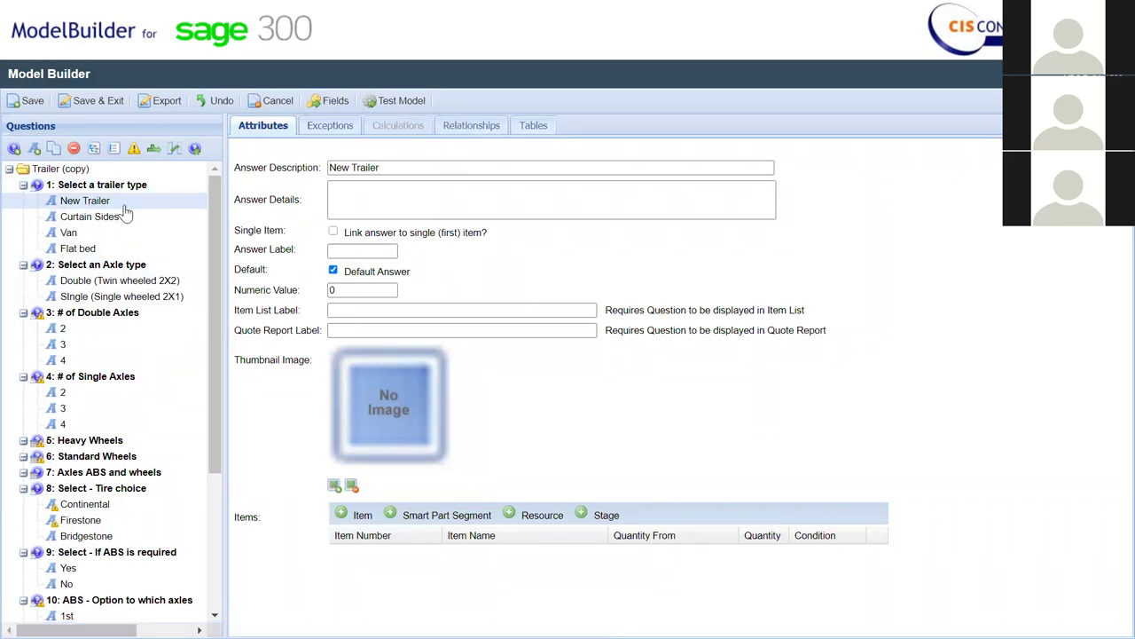
Add a New Trailer exception to the Single (Single wheeled 2X1) axle answer and test-run the model.
left_click(97, 299)
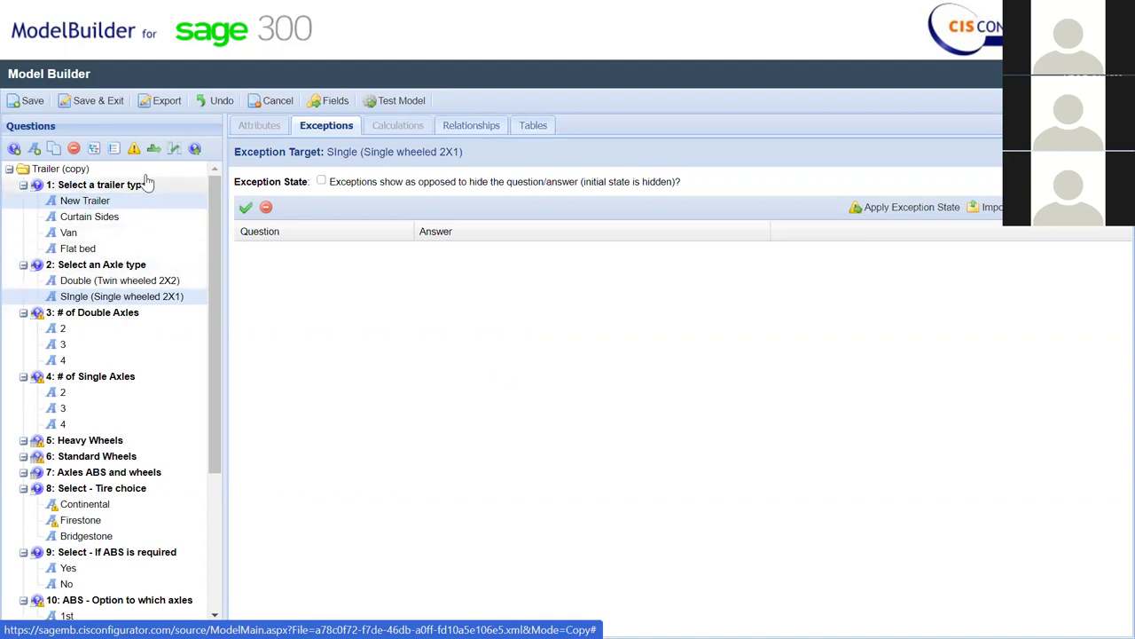
left_click(134, 151)
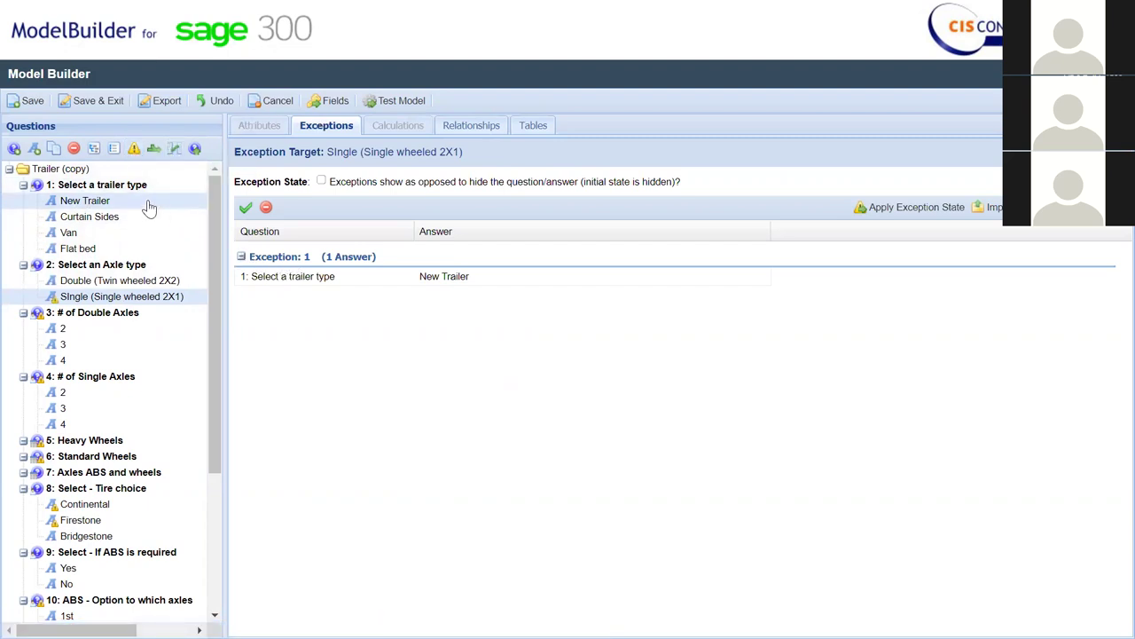
left_click(391, 103)
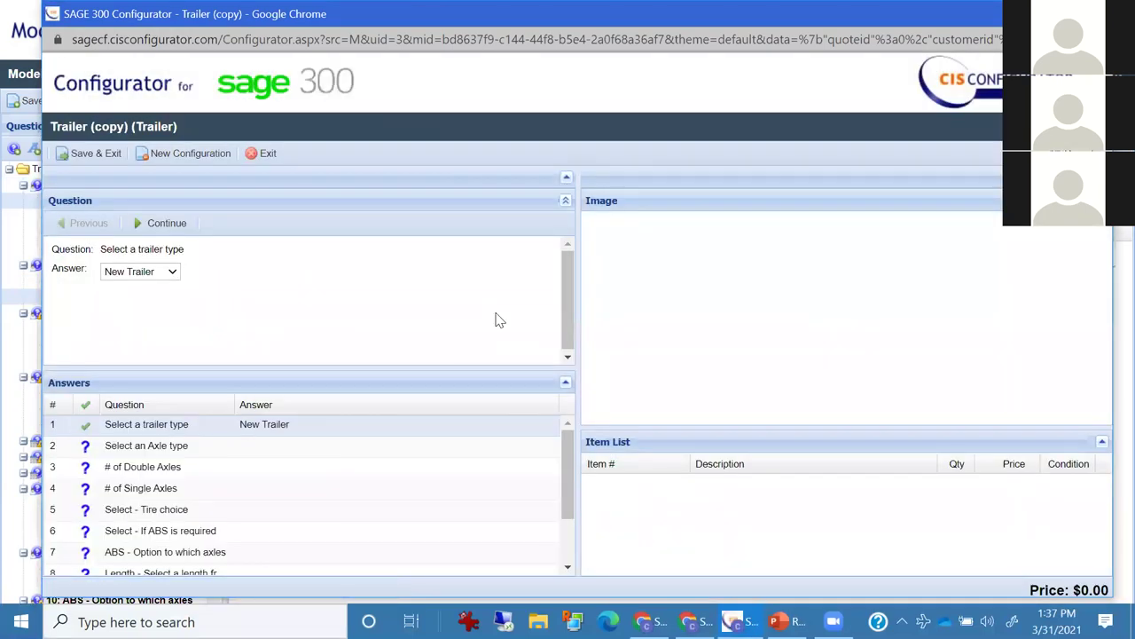
With New Trailer chosen, advance to the axle question and confirm only Double is offered.
left_click(165, 222)
left_click(168, 275)
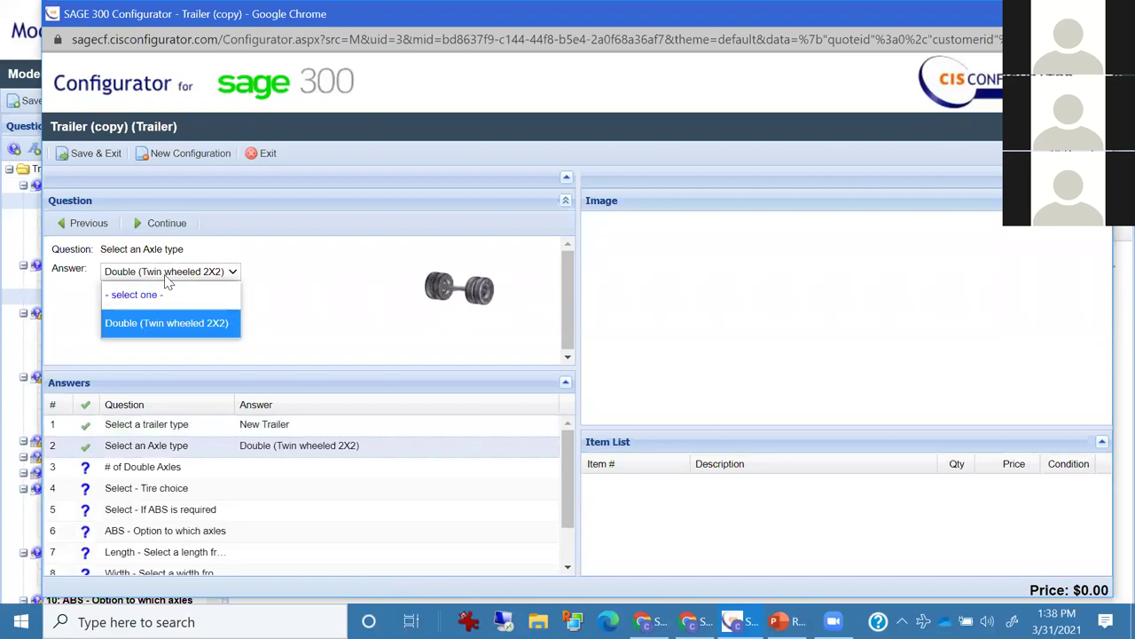
left_click(166, 278)
left_click(167, 275)
left_click(169, 275)
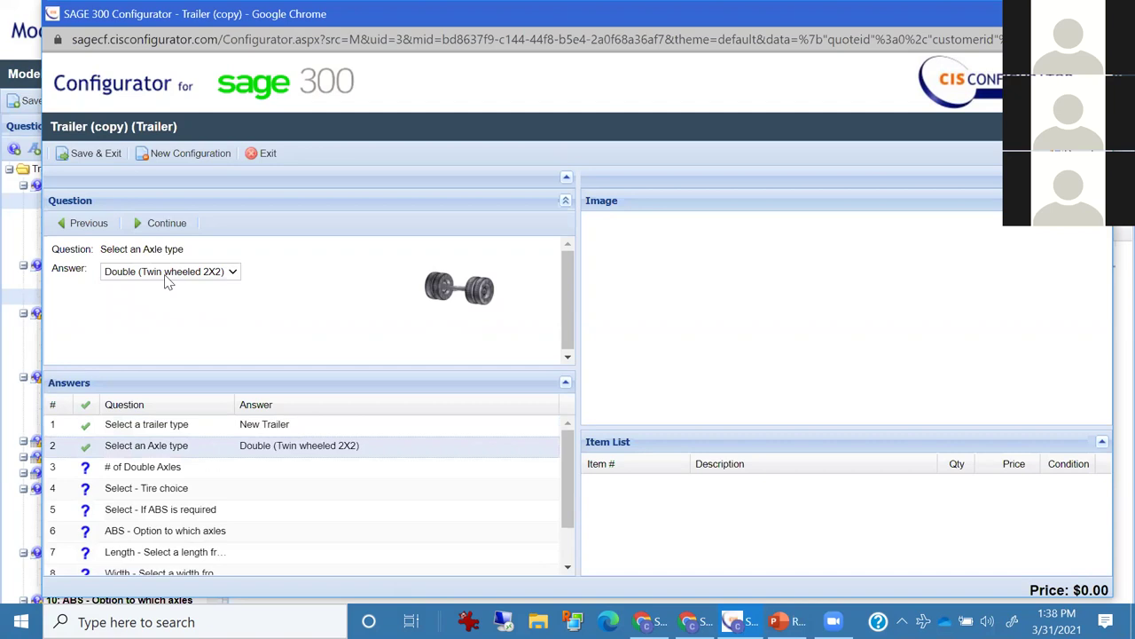
Switch to Curtain Sides to see both axle options, restore New Trailer, and close the test.
left_click(263, 426)
left_click(173, 275)
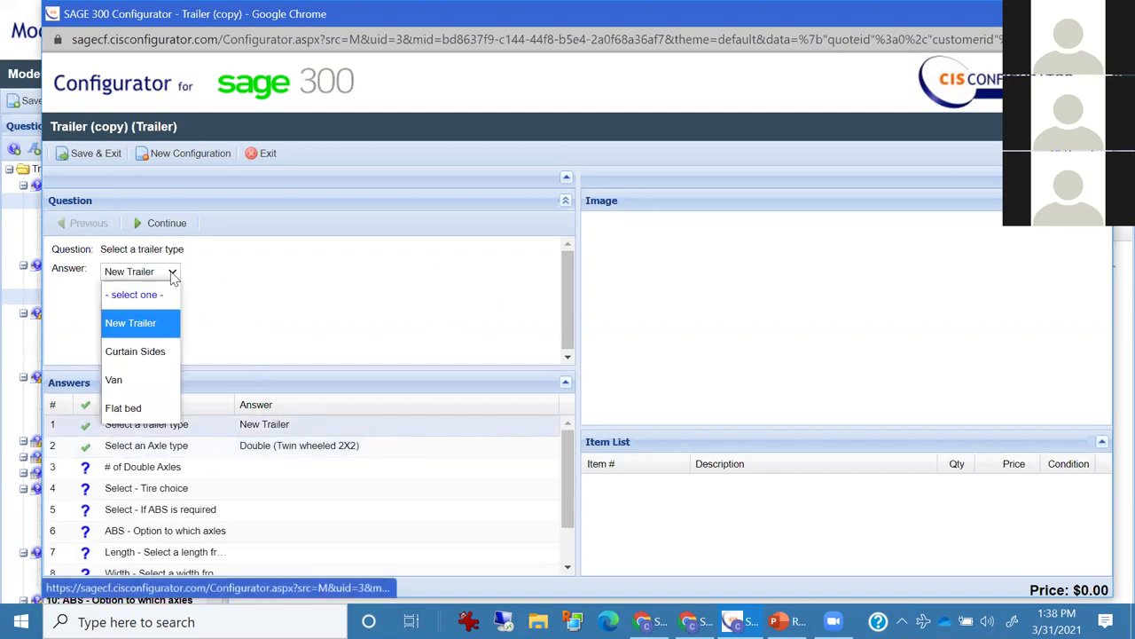
left_click(155, 351)
left_click(167, 223)
left_click(170, 271)
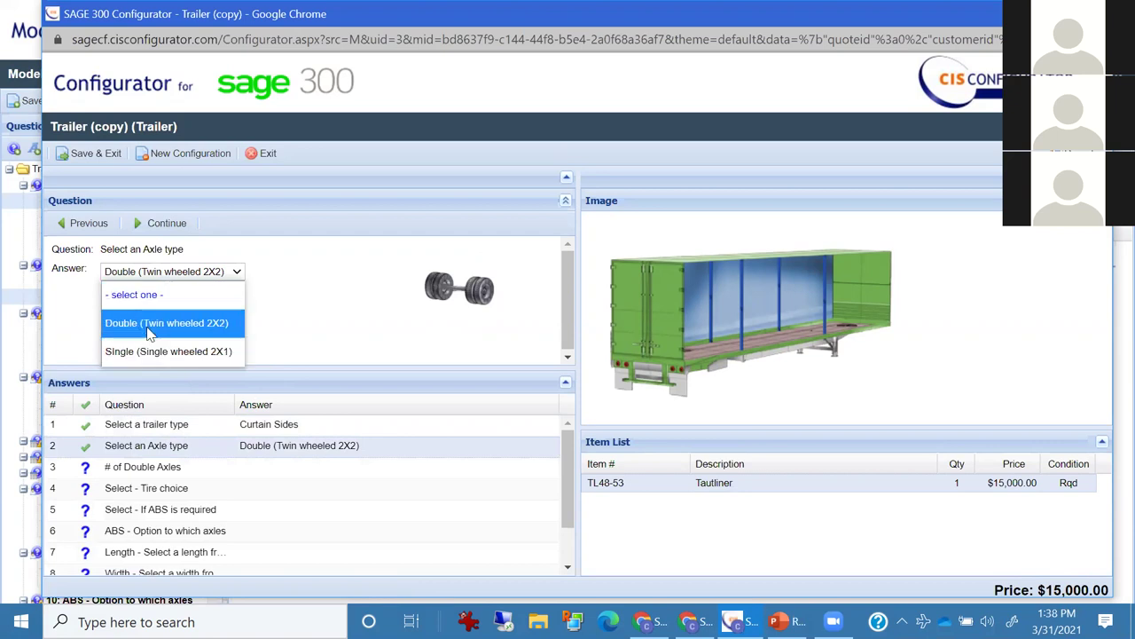
left_click(275, 426)
left_click(142, 272)
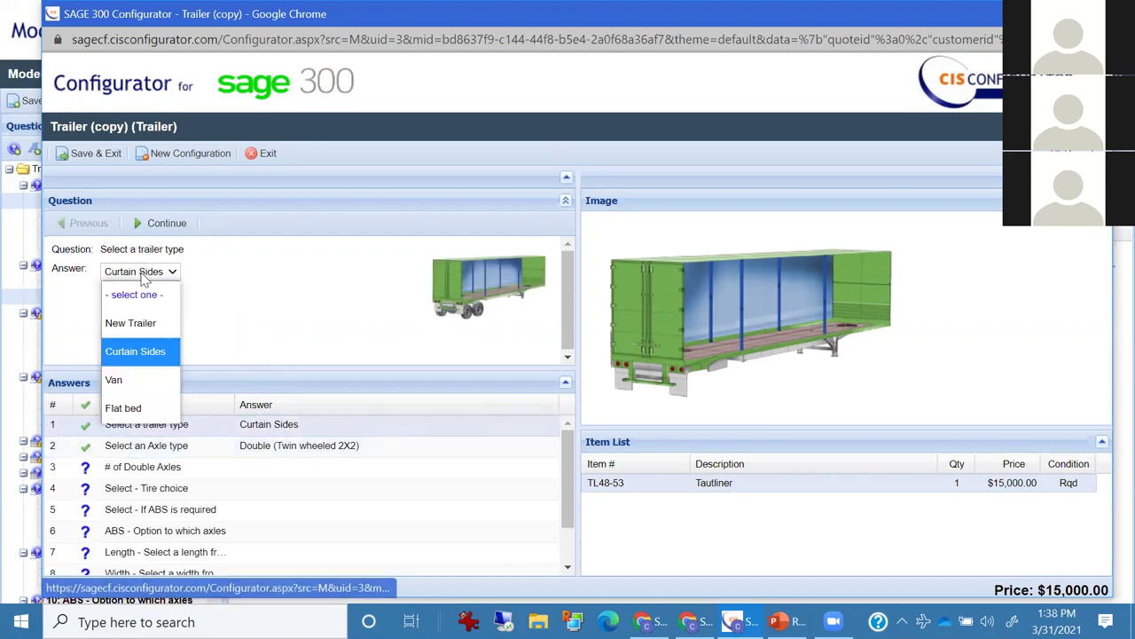
left_click(133, 322)
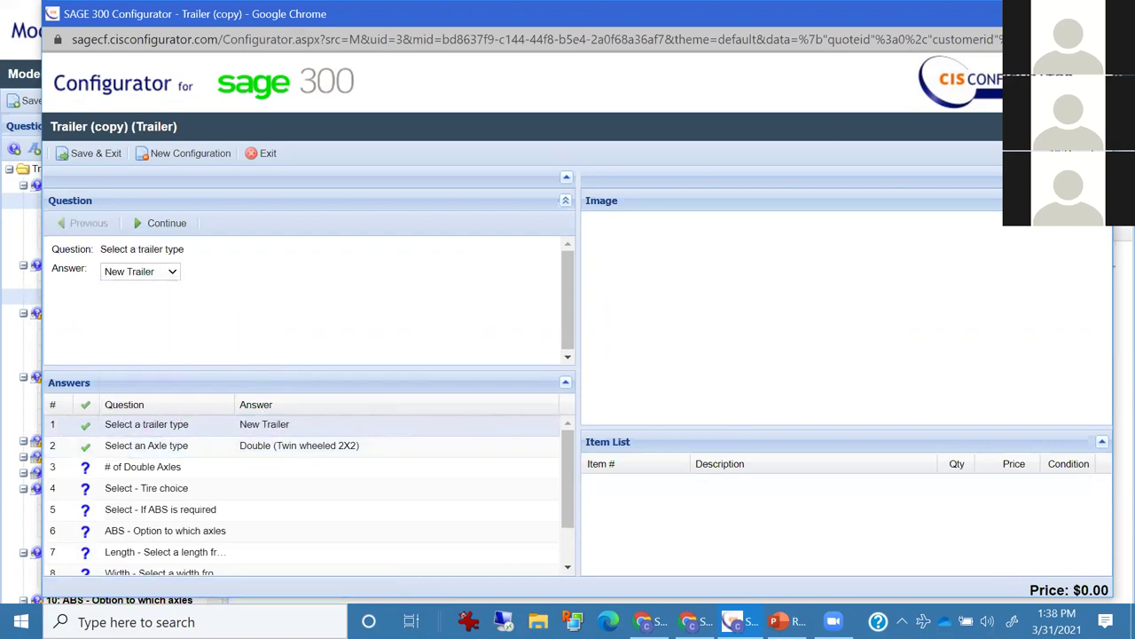
left_click(1119, 13)
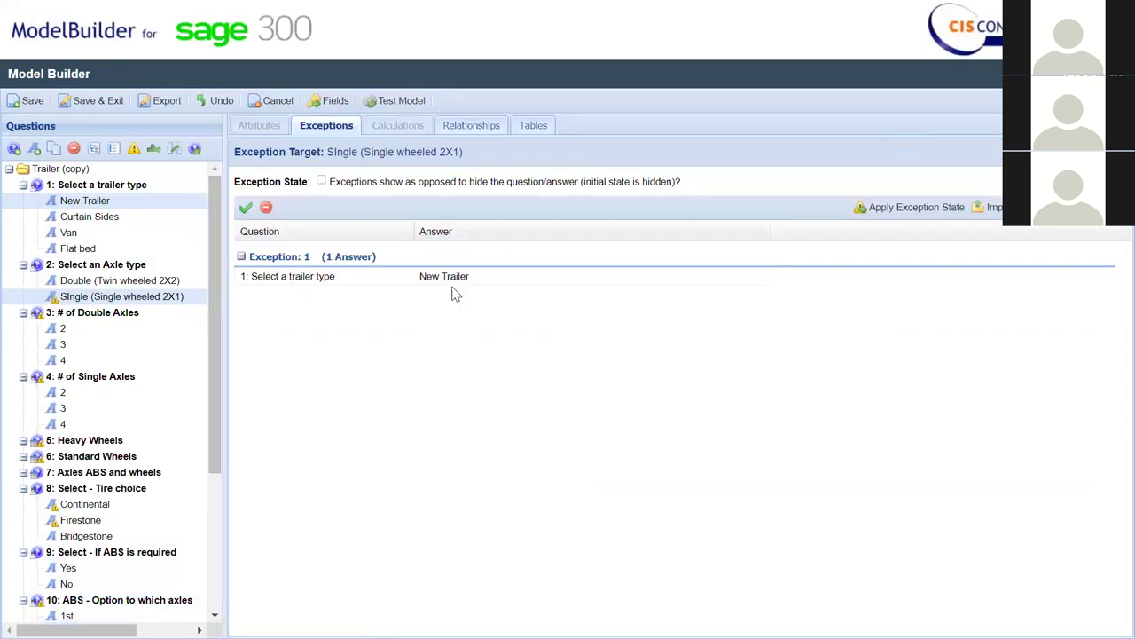
Open and cancel the exception import, then delete the Single axle exception.
left_click(987, 207)
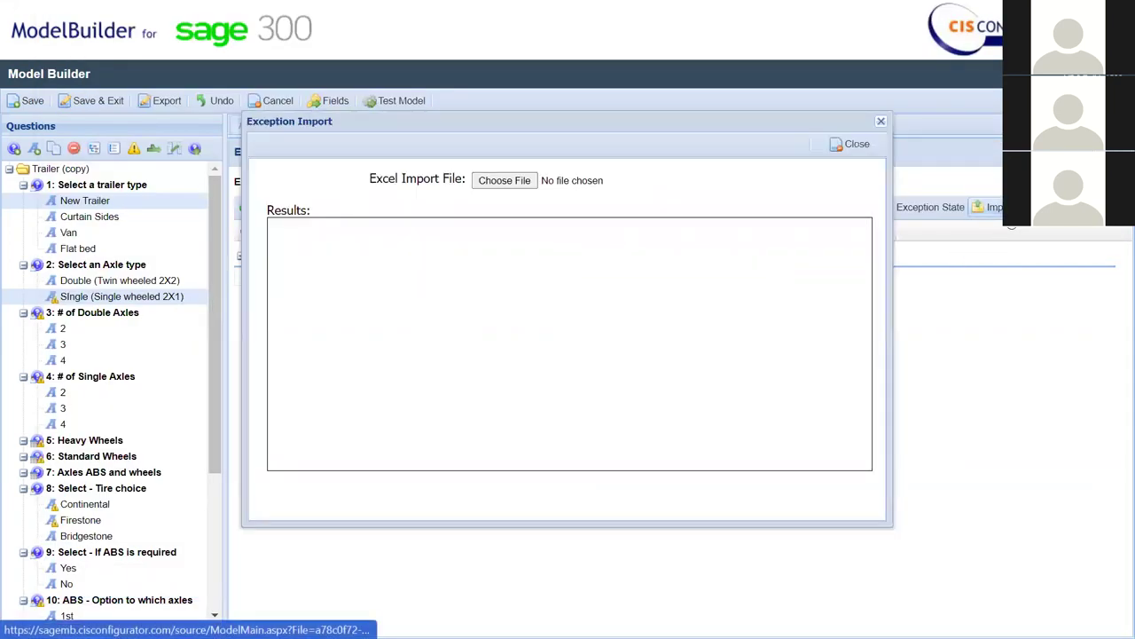
left_click(855, 143)
left_click(276, 264)
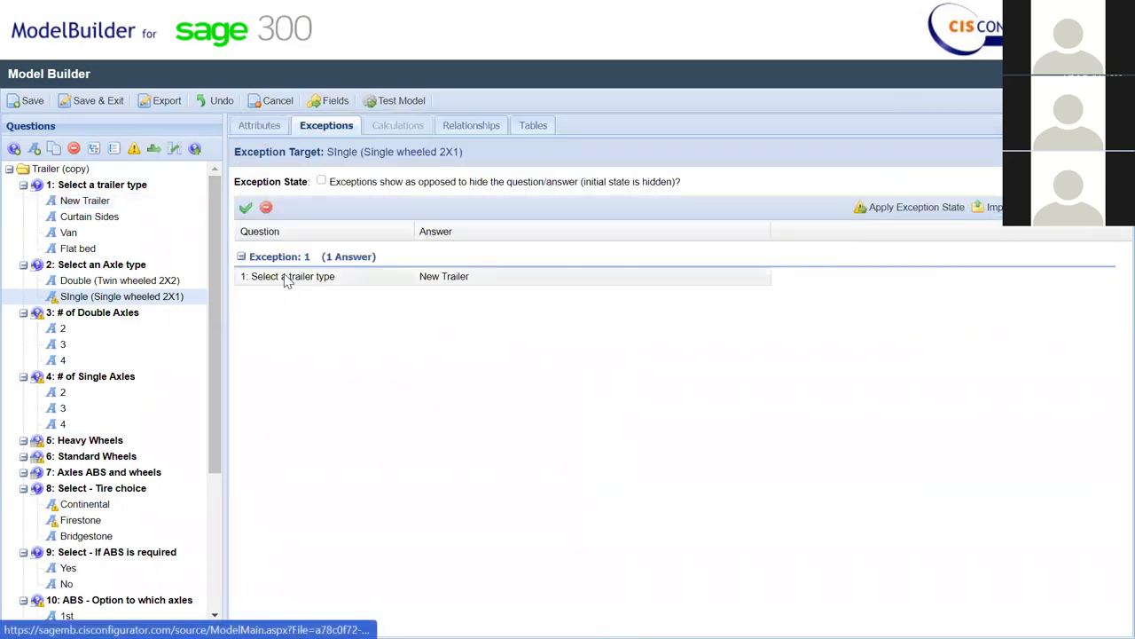
left_click(266, 206)
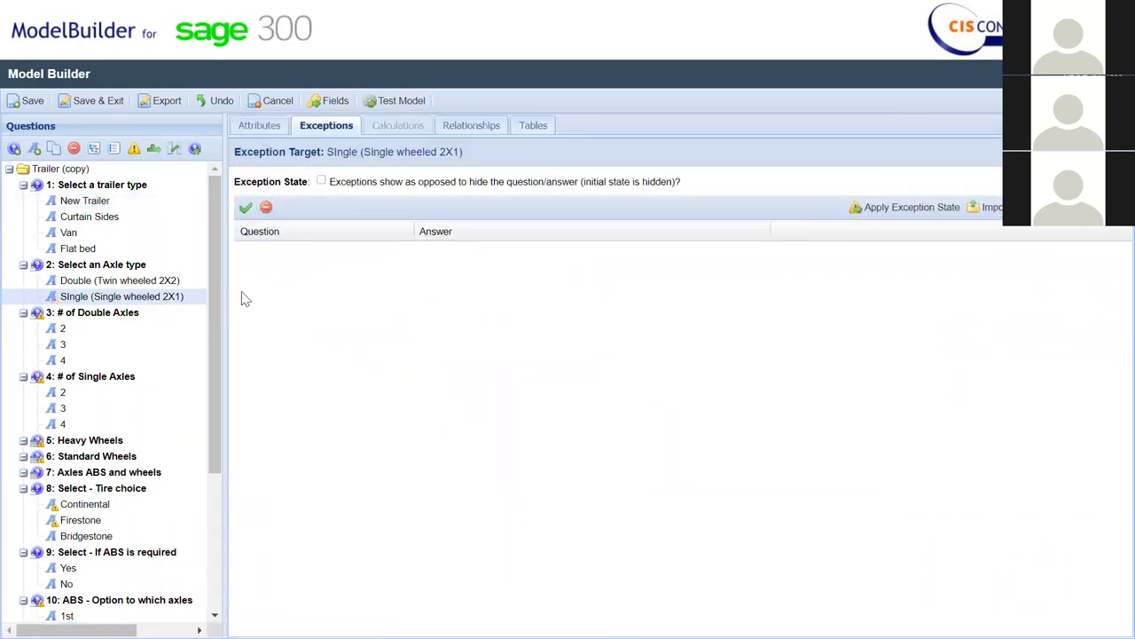
Hide double-axle counts 2 and 3 for New Trailer with Double (Twin wheeled 2X2), then test-run.
left_click(90, 201)
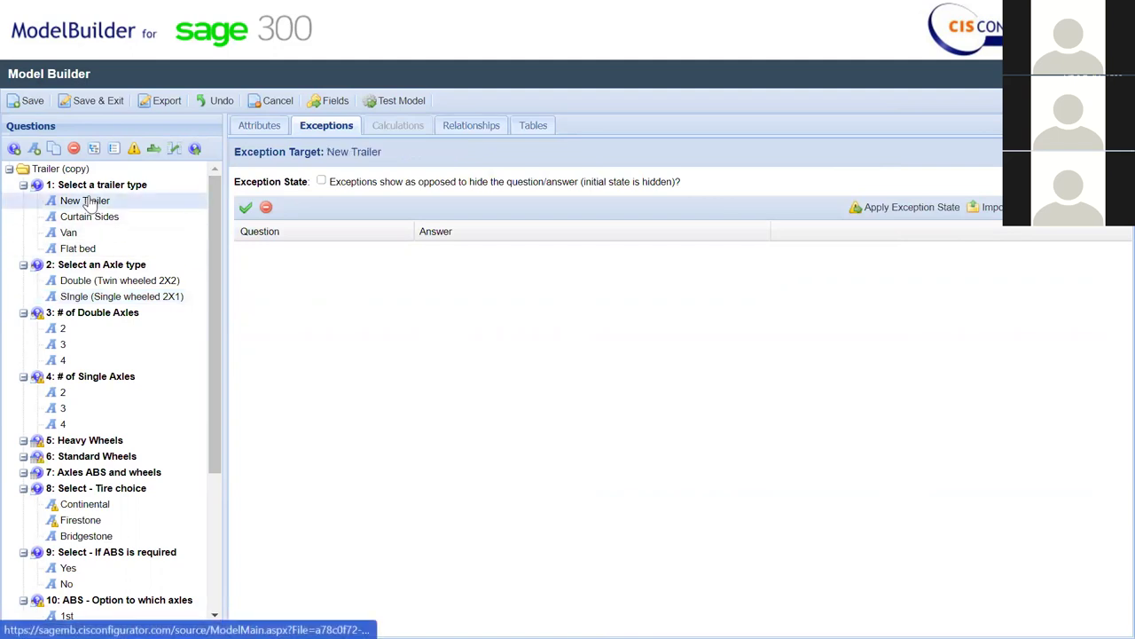
left_click(102, 282)
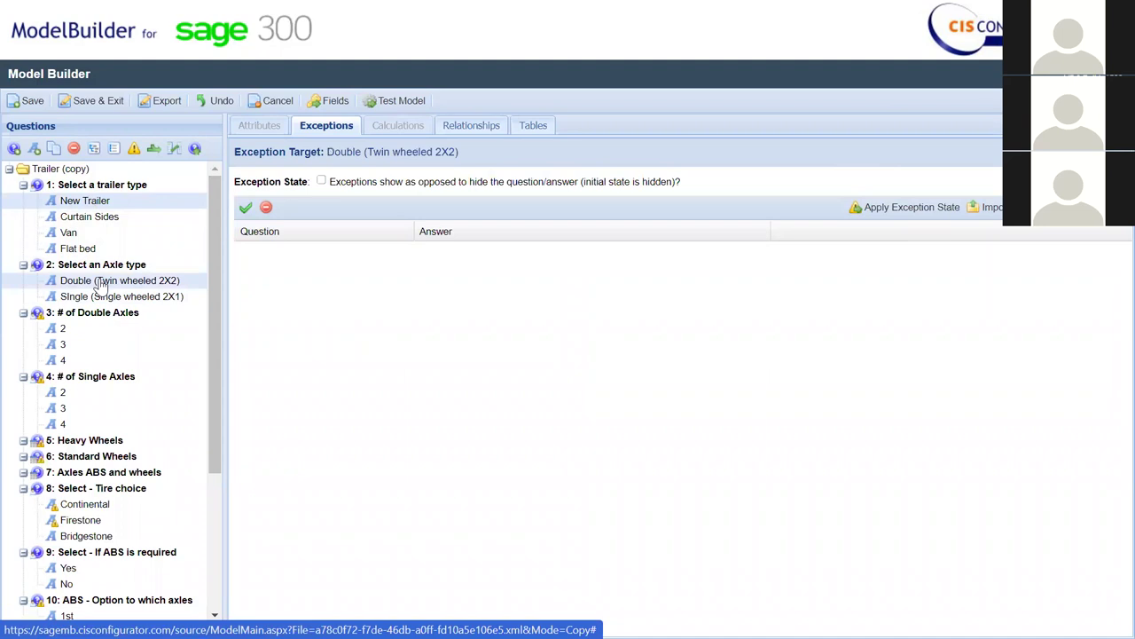
left_click(75, 345)
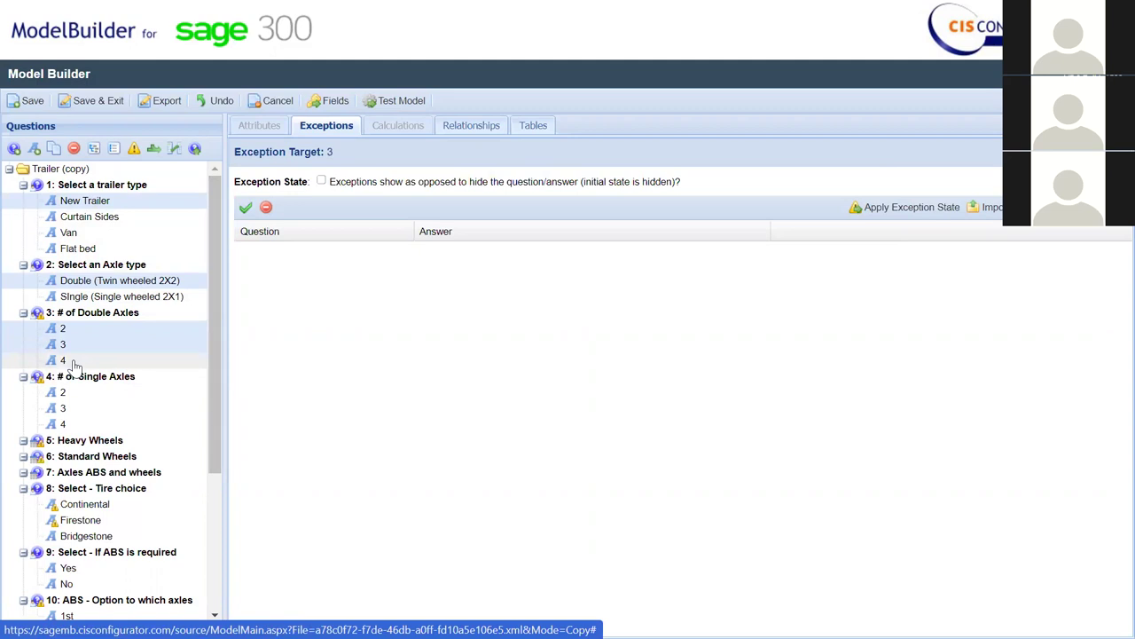
left_click(134, 149)
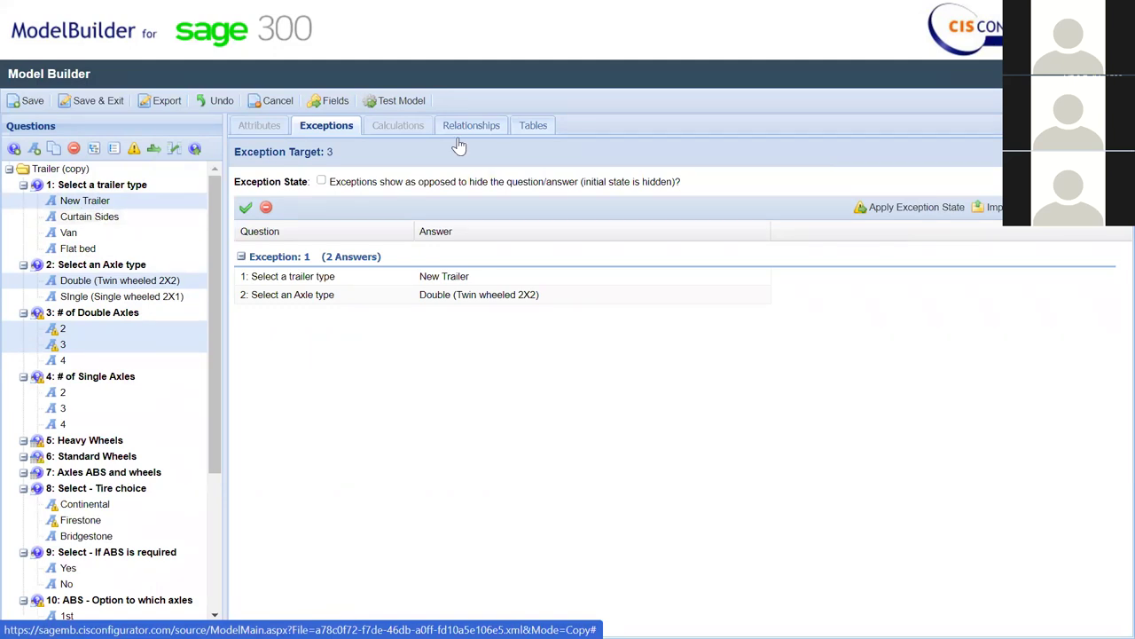
left_click(408, 101)
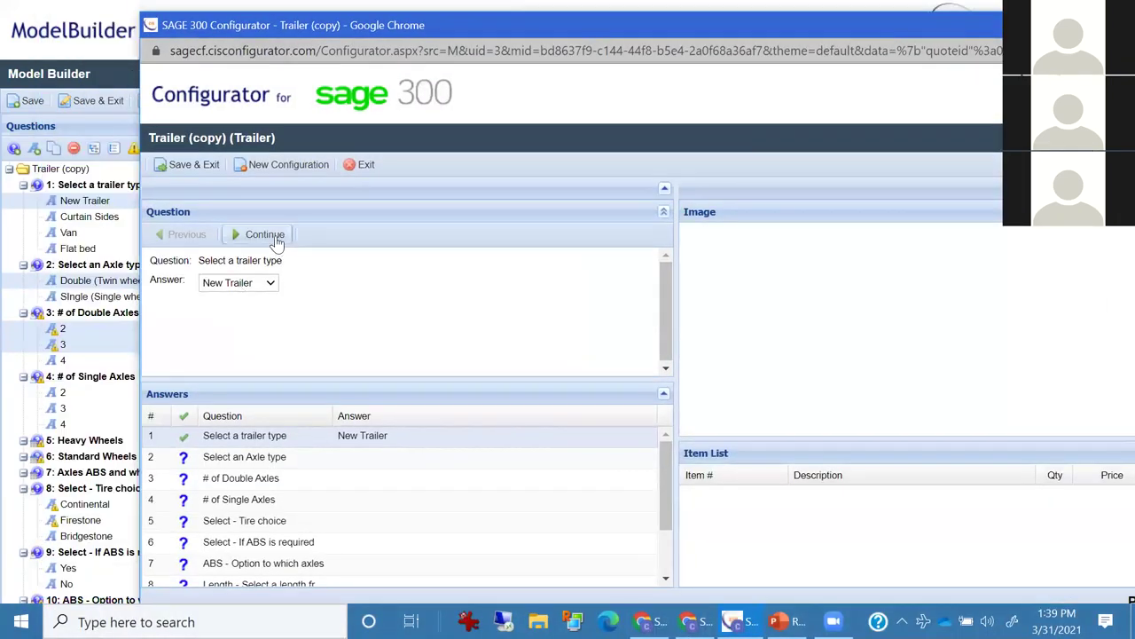
Step through the axle questions, keep 4 double axles, and close the Chrome test window.
left_click(270, 238)
left_click(269, 240)
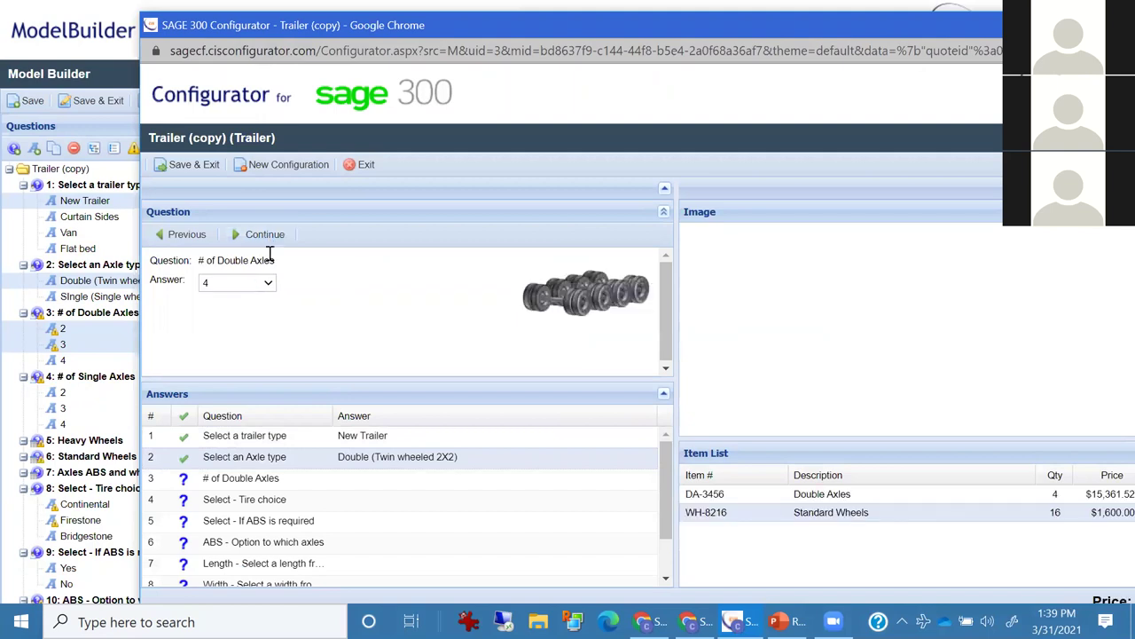
left_click(265, 284)
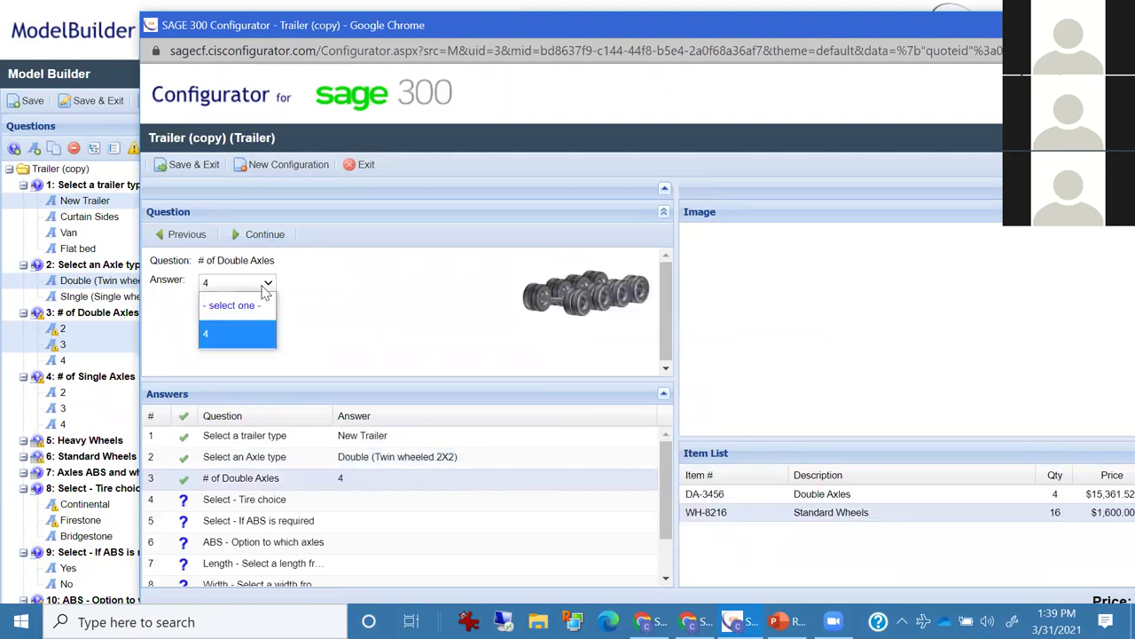
left_click(819, 68)
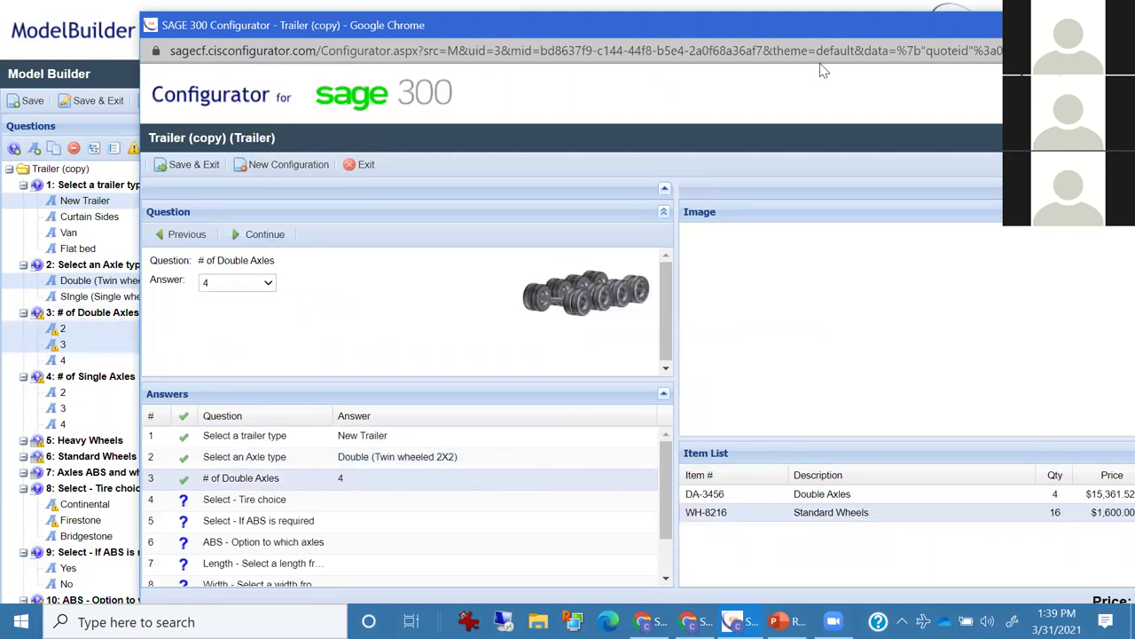
left_click(975, 56)
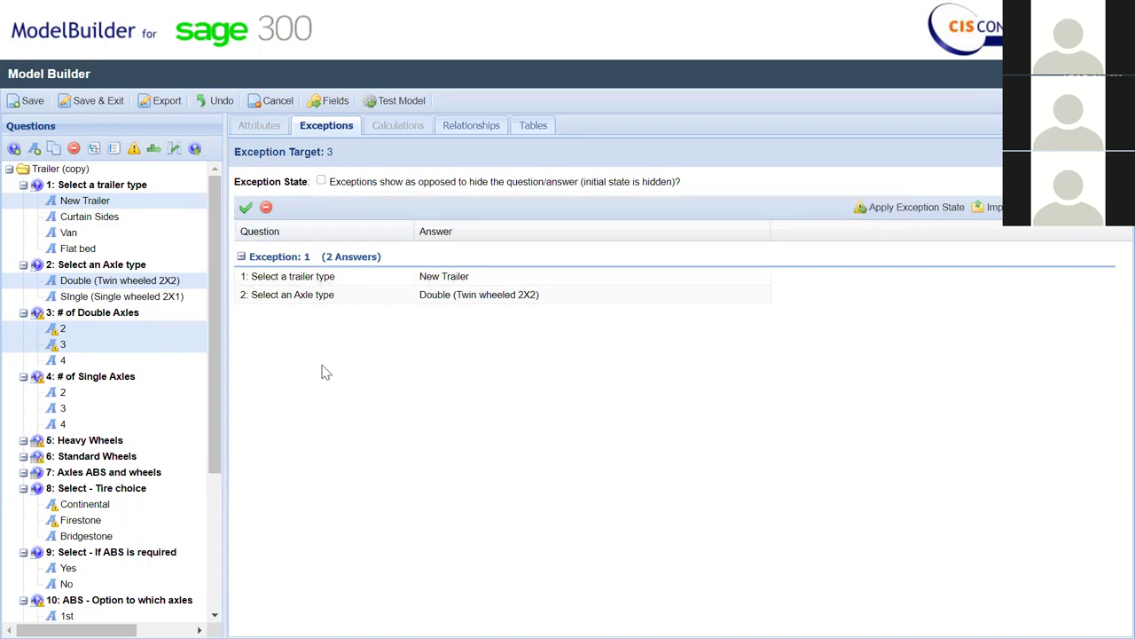
Create one relationship from New Trailer, Double (Twin wheeled 2X2), 4 double axles and Bridgestone.
left_click(83, 204)
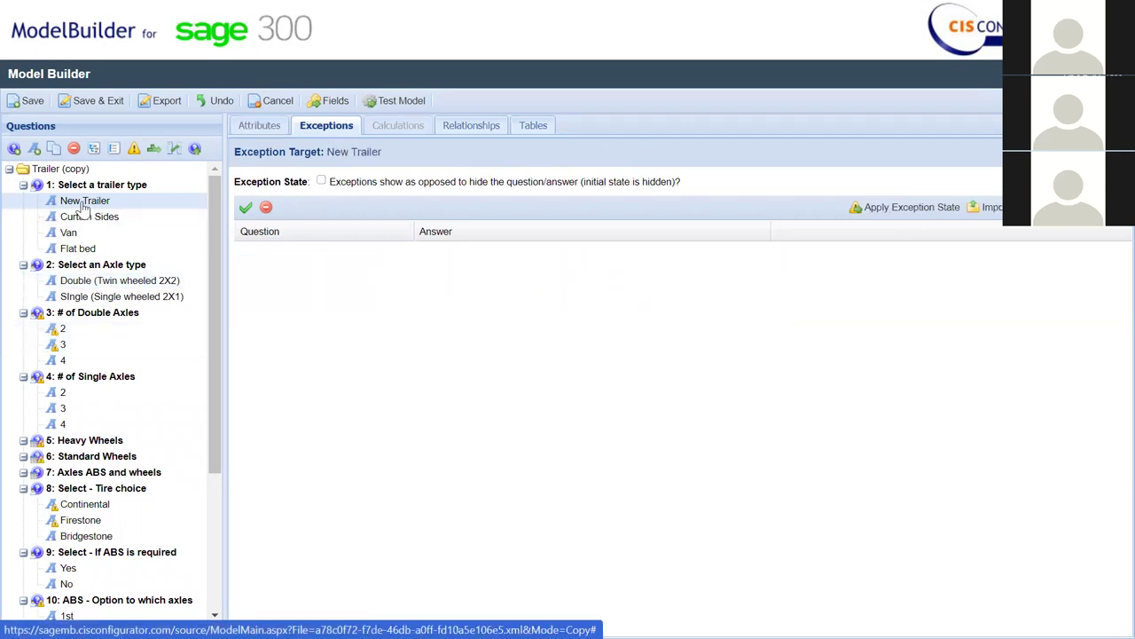
left_click(86, 282)
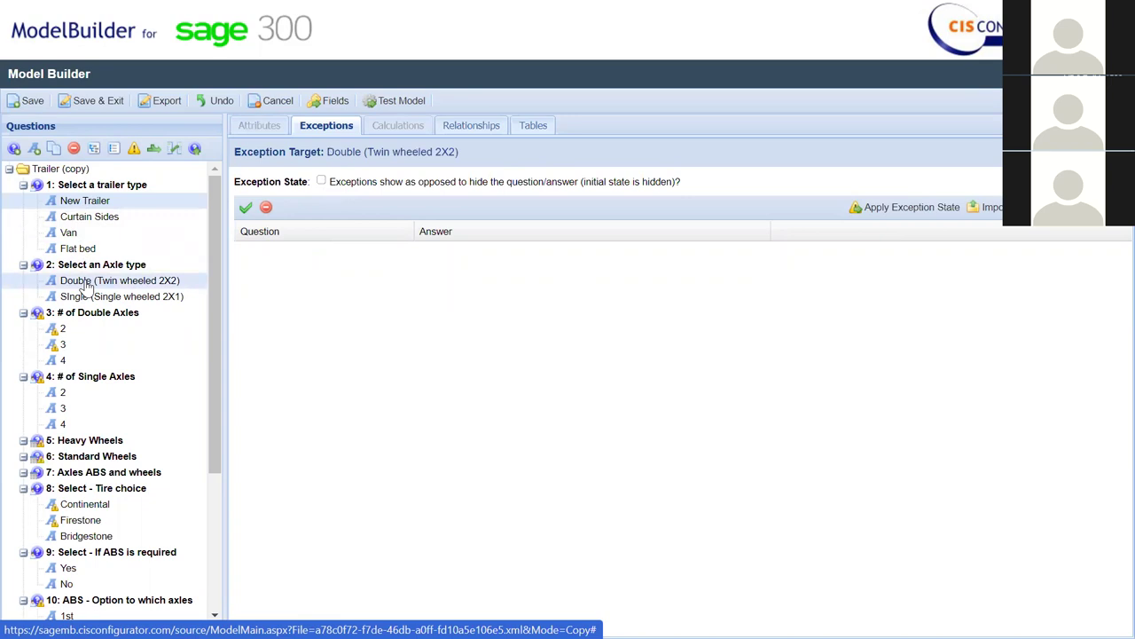
left_click(69, 362)
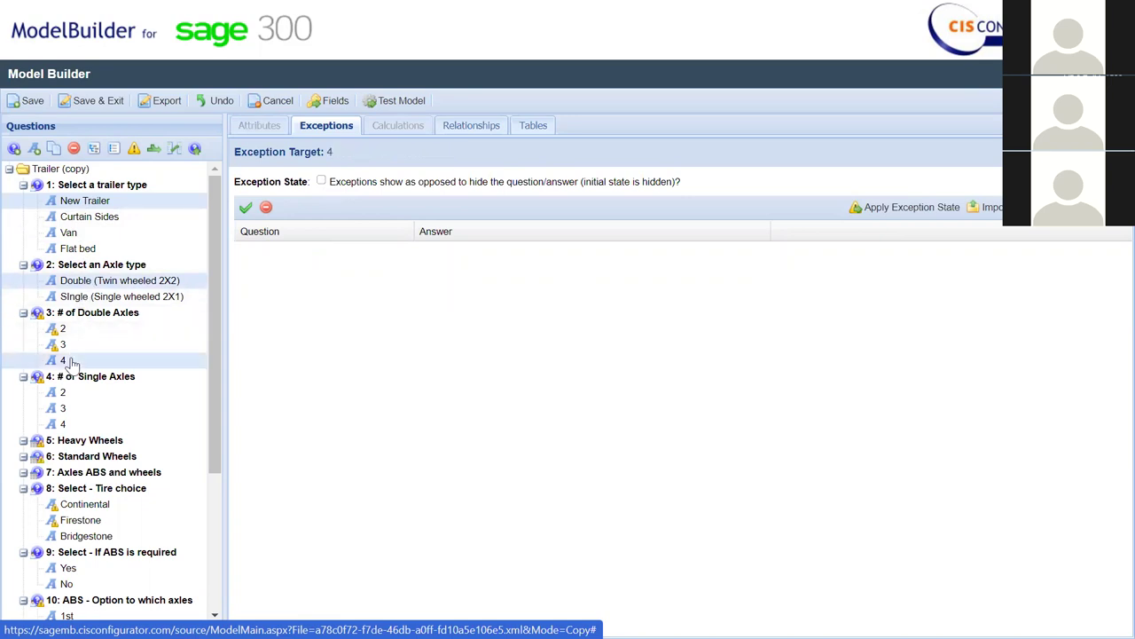
left_click(84, 536)
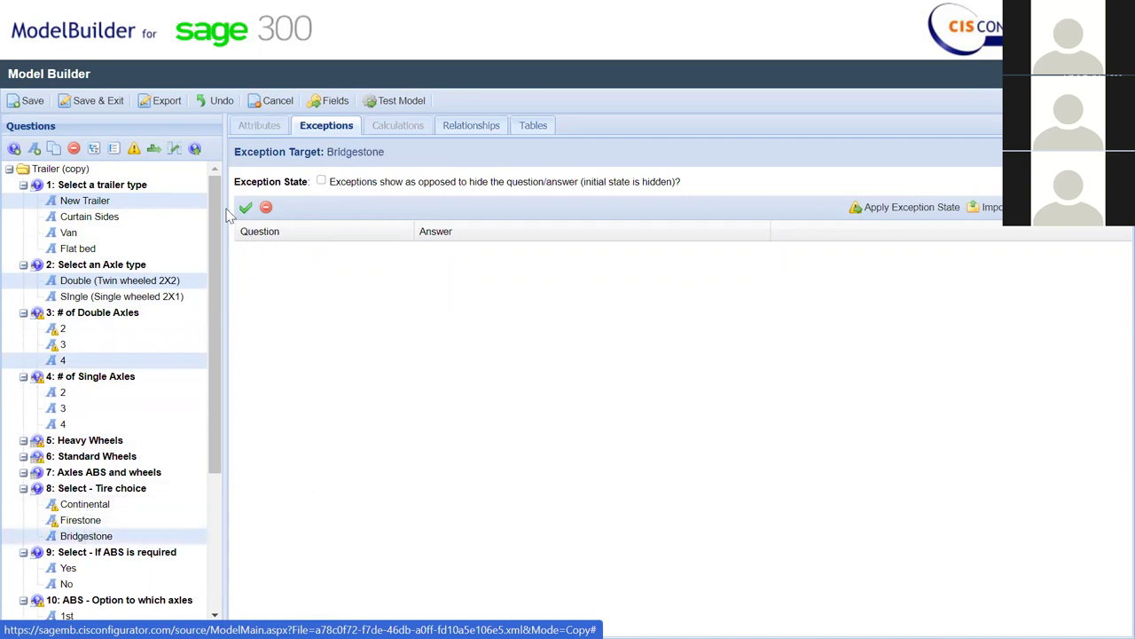
left_click(155, 151)
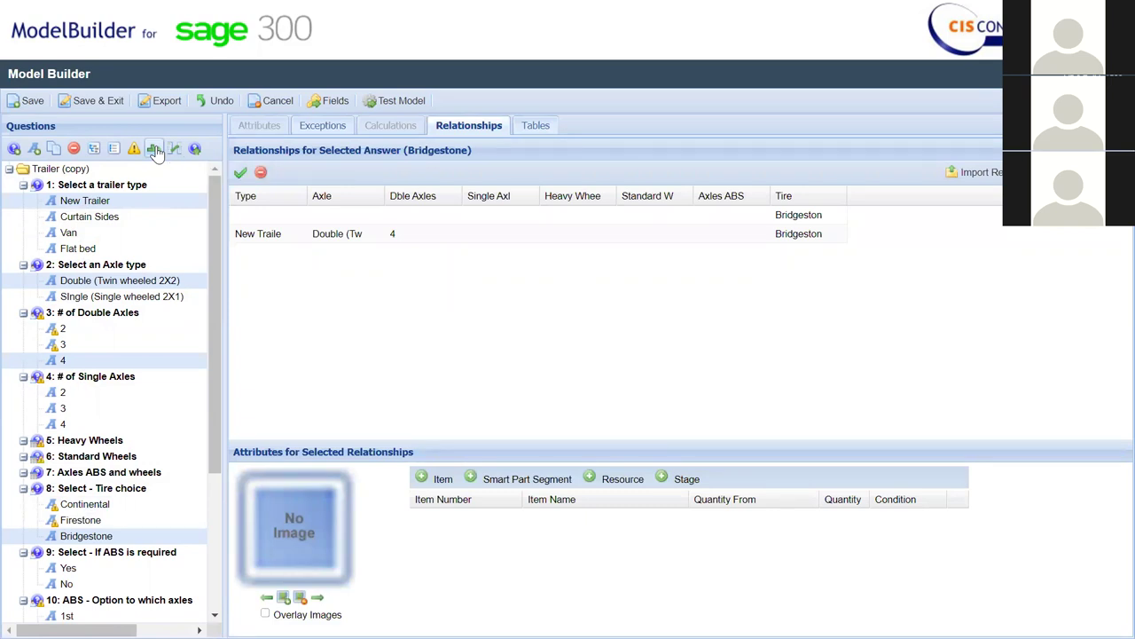
Add items 005 LowE, 003 and 002 Flat Glass to the relationship, keeping quantity source Fixed.
left_click(430, 479)
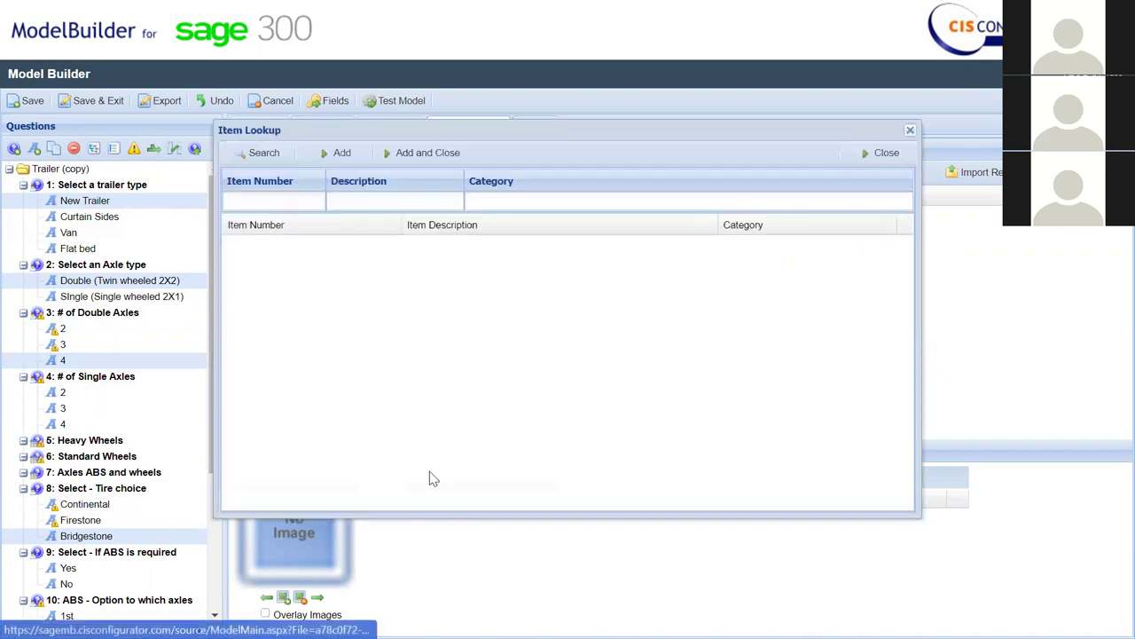
left_click(265, 163)
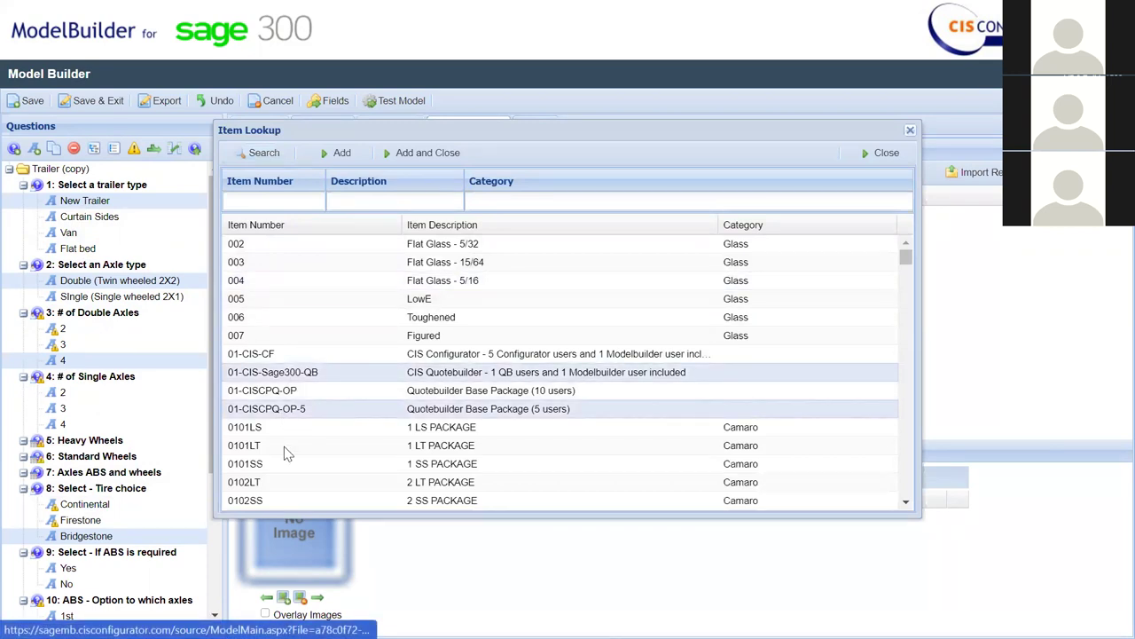
left_click(311, 298)
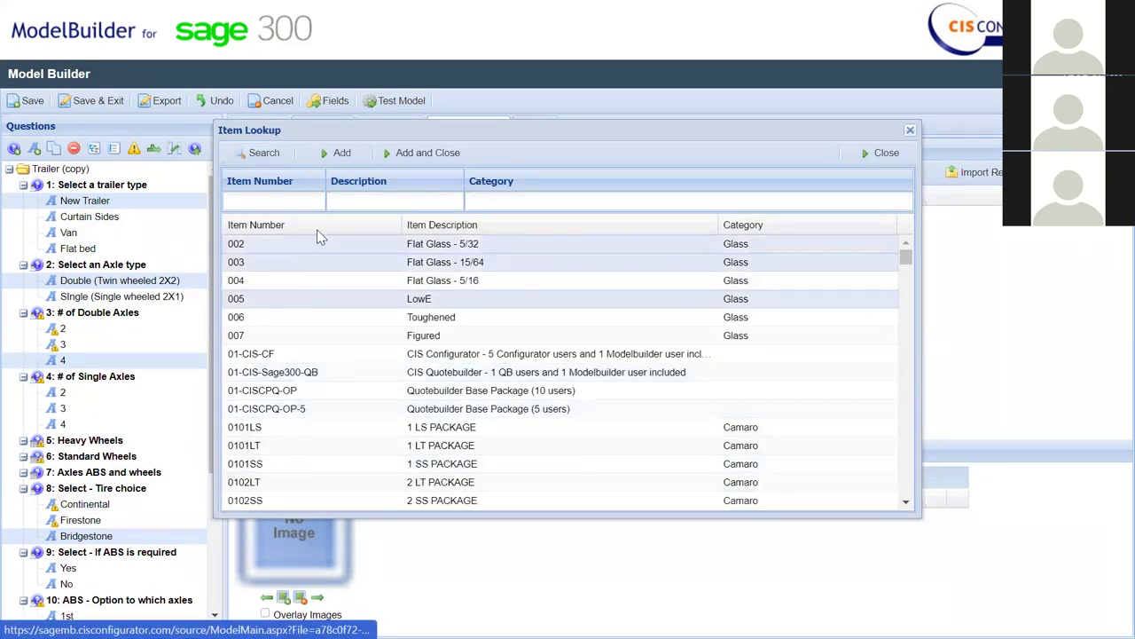
left_click(395, 153)
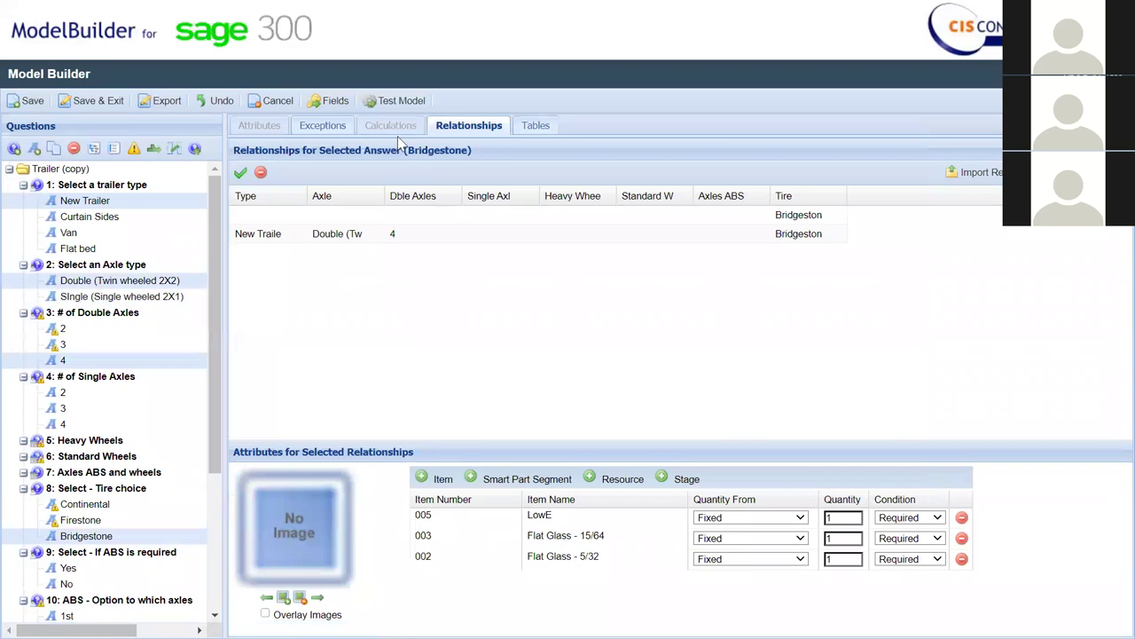
left_click(768, 524)
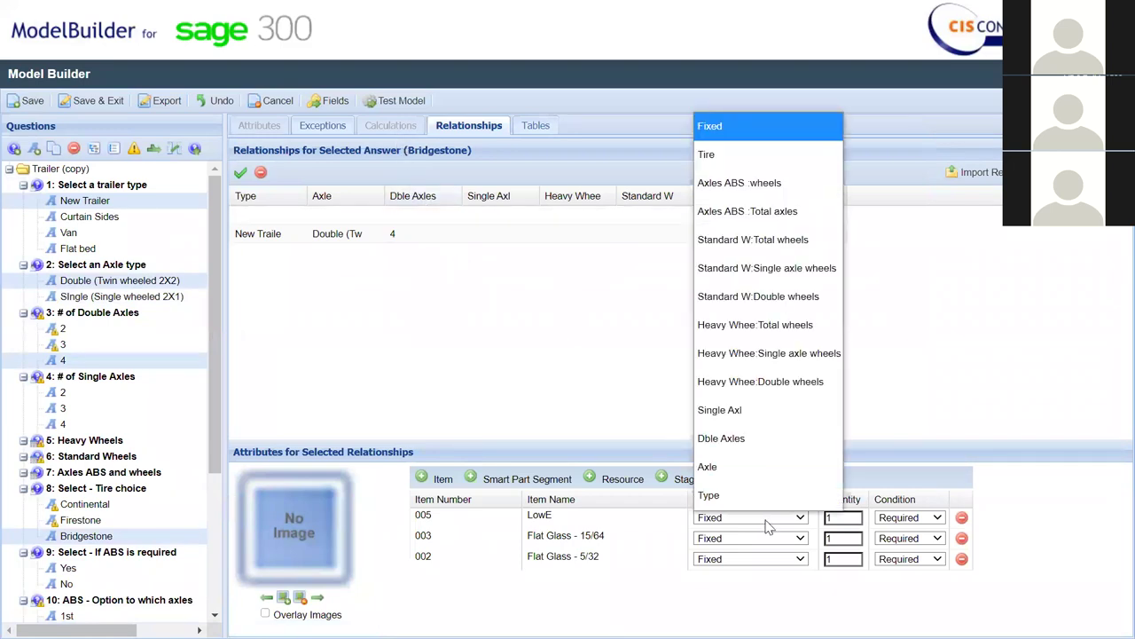
left_click(960, 369)
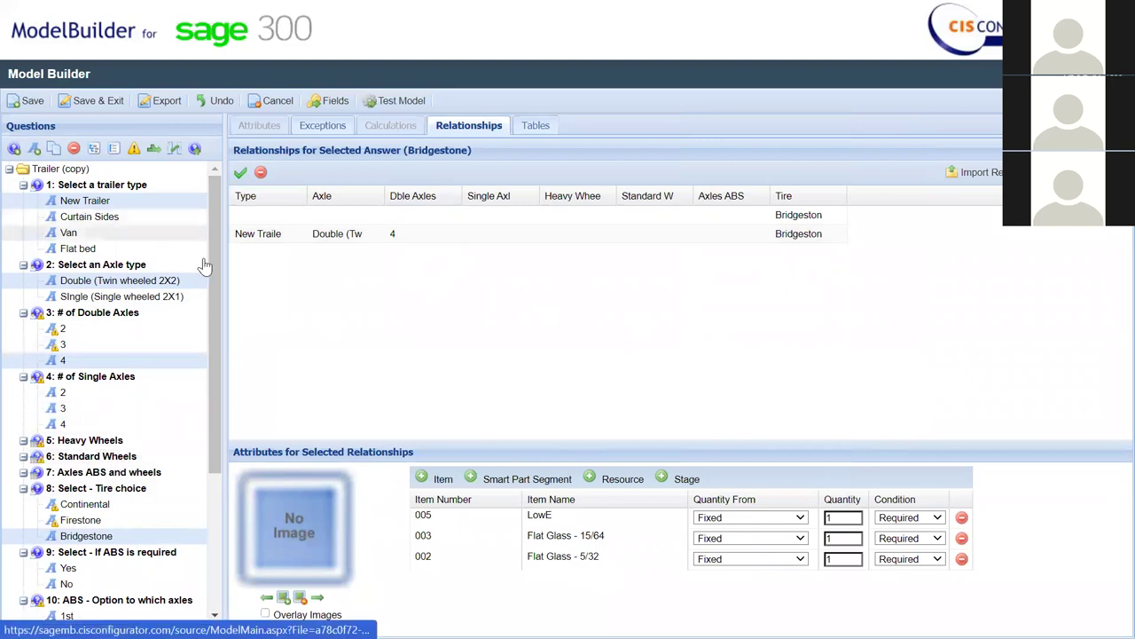
Open the Excel Import Relationships dialog and dismiss it without importing.
left_click(976, 178)
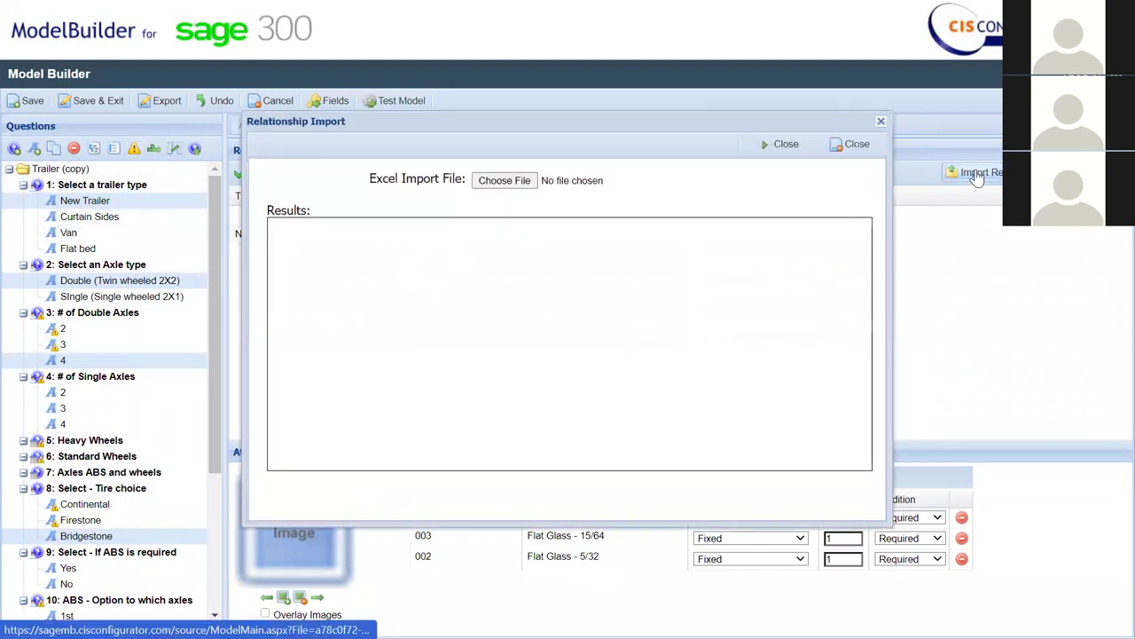
left_click(864, 147)
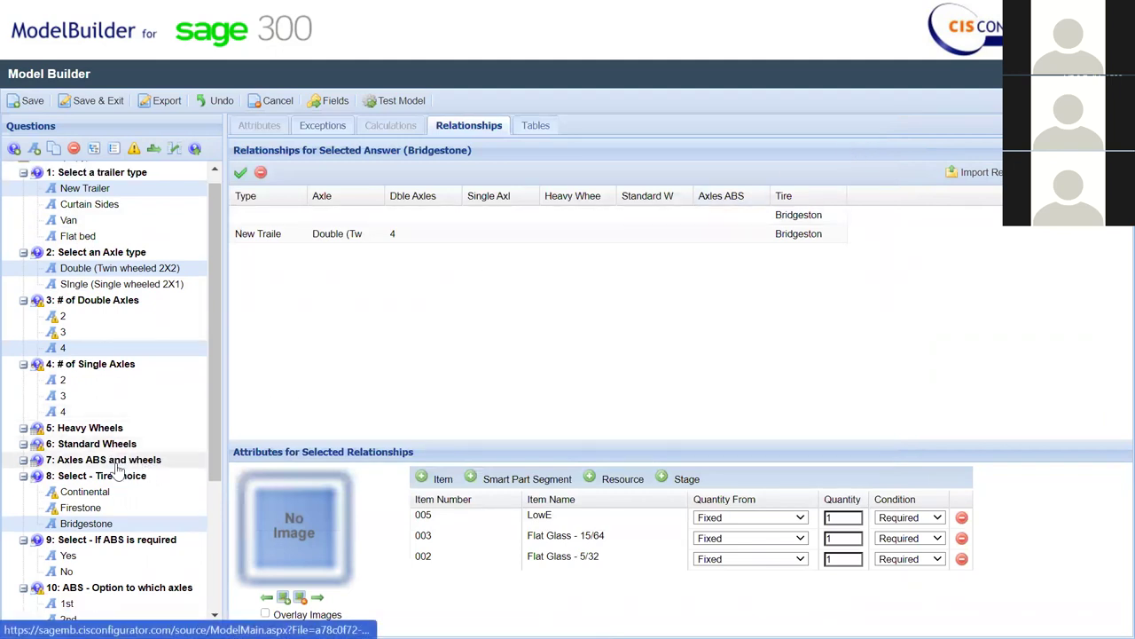
scroll(134, 470, "down", 5)
Select the Length question and move it to the top of the Questions tree.
left_click(130, 488)
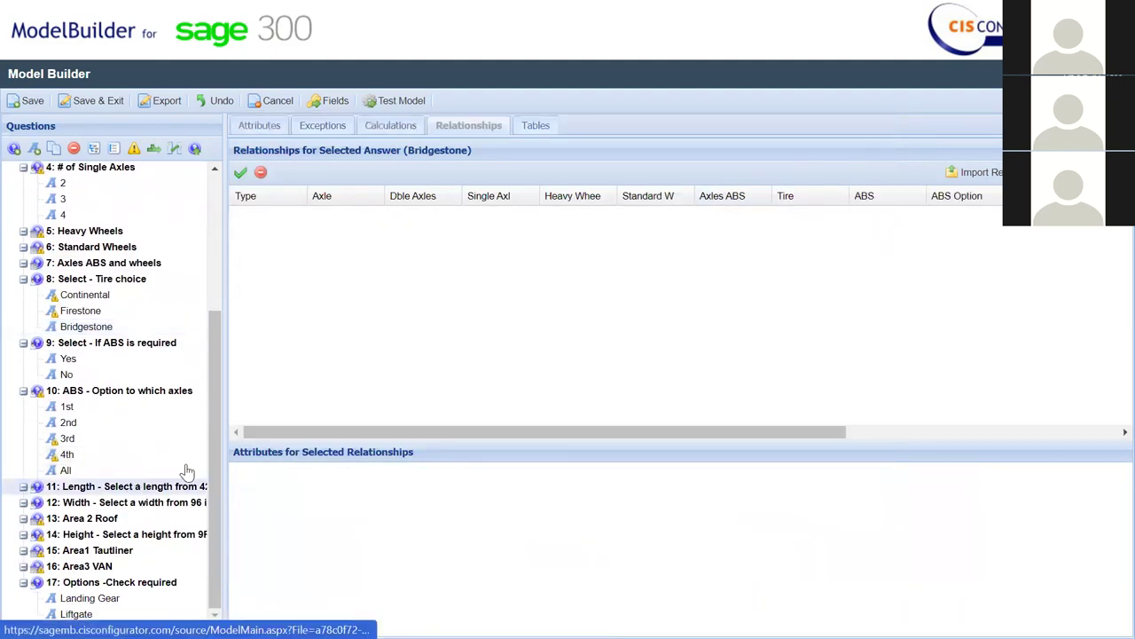
left_click(259, 126)
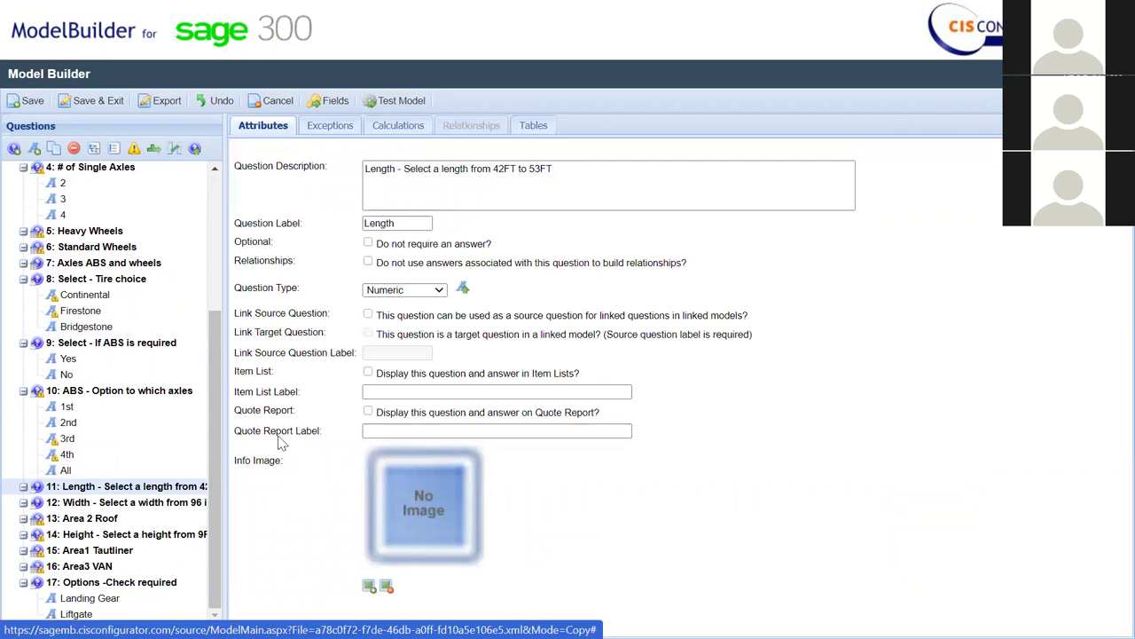
left_click_drag(133, 486, 85, 233)
left_click_drag(80, 317, 102, 191)
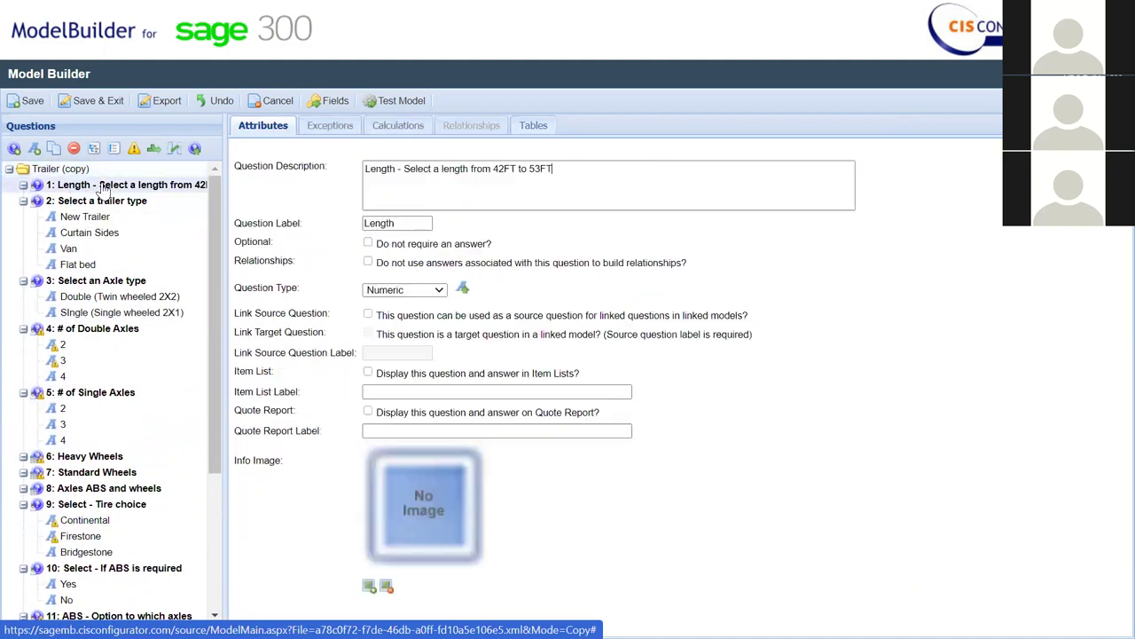
Add a Calculated row beneath the Trailer length (42–53 FT) user entry.
left_click(396, 125)
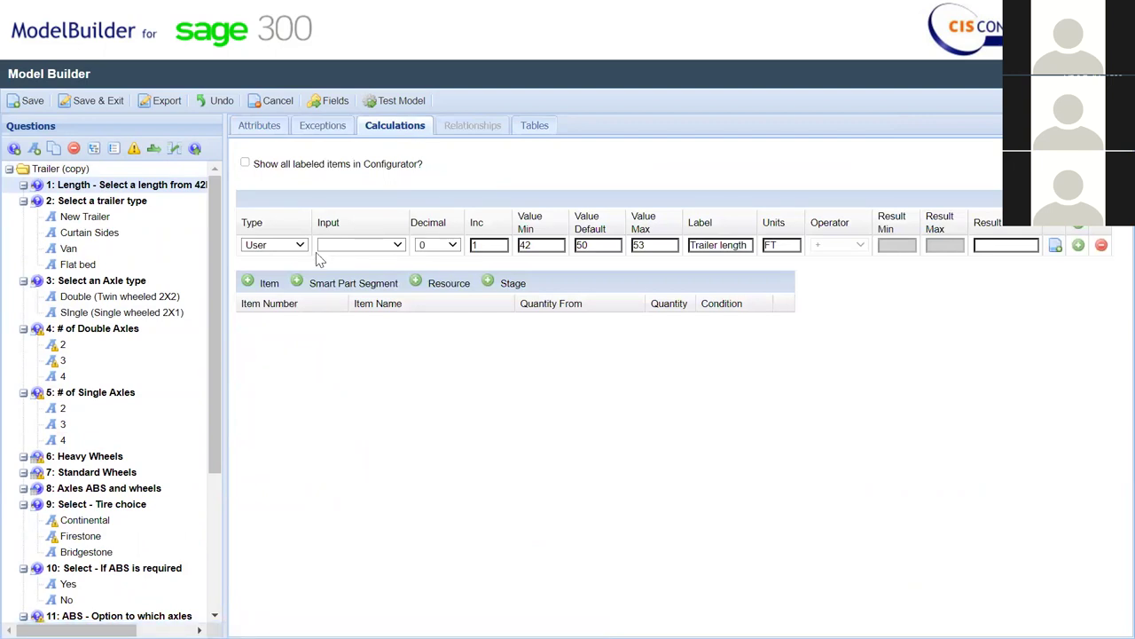
left_click_drag(548, 245, 508, 245)
left_click(1077, 245)
left_click(301, 266)
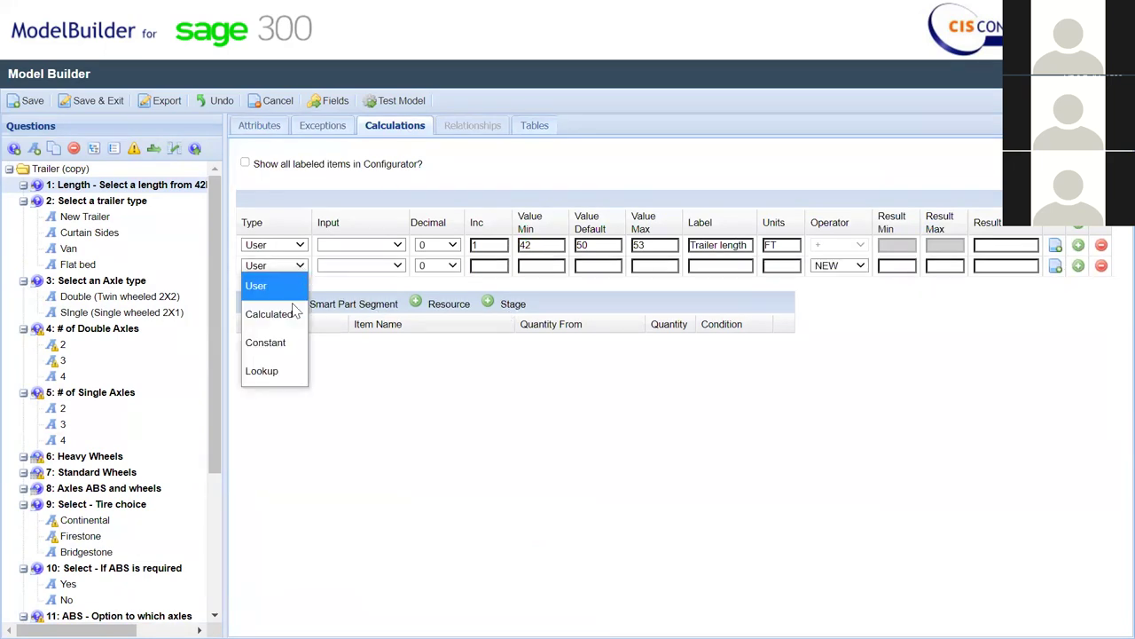
left_click(296, 312)
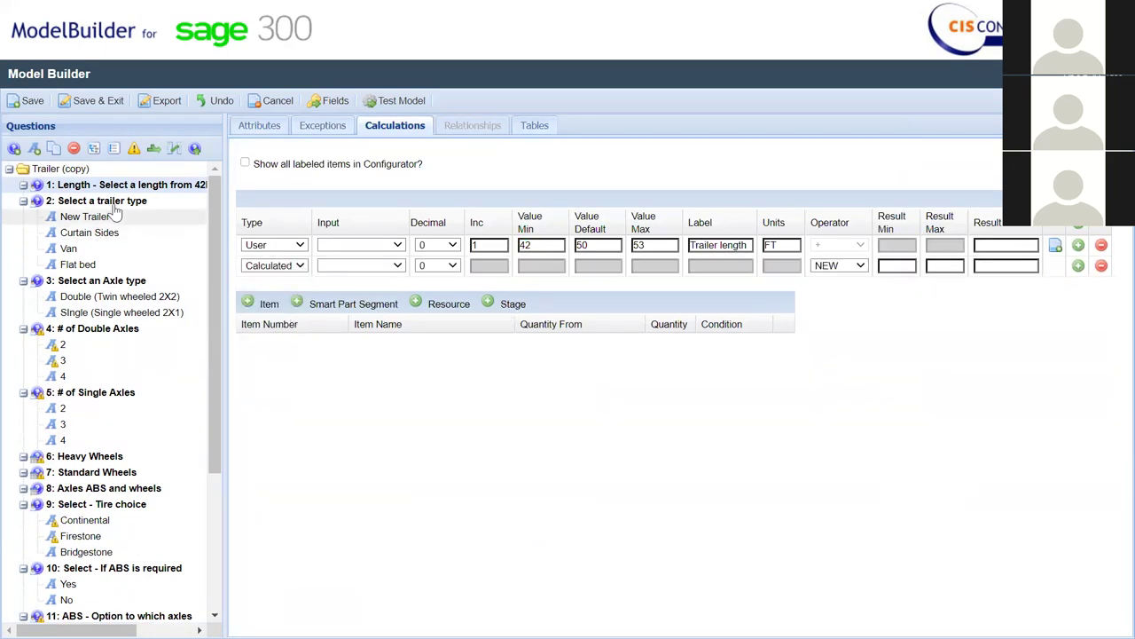
Move Length to just after # of Single Axles, leaving the Calculated row's input empty.
left_click_drag(104, 190, 54, 462)
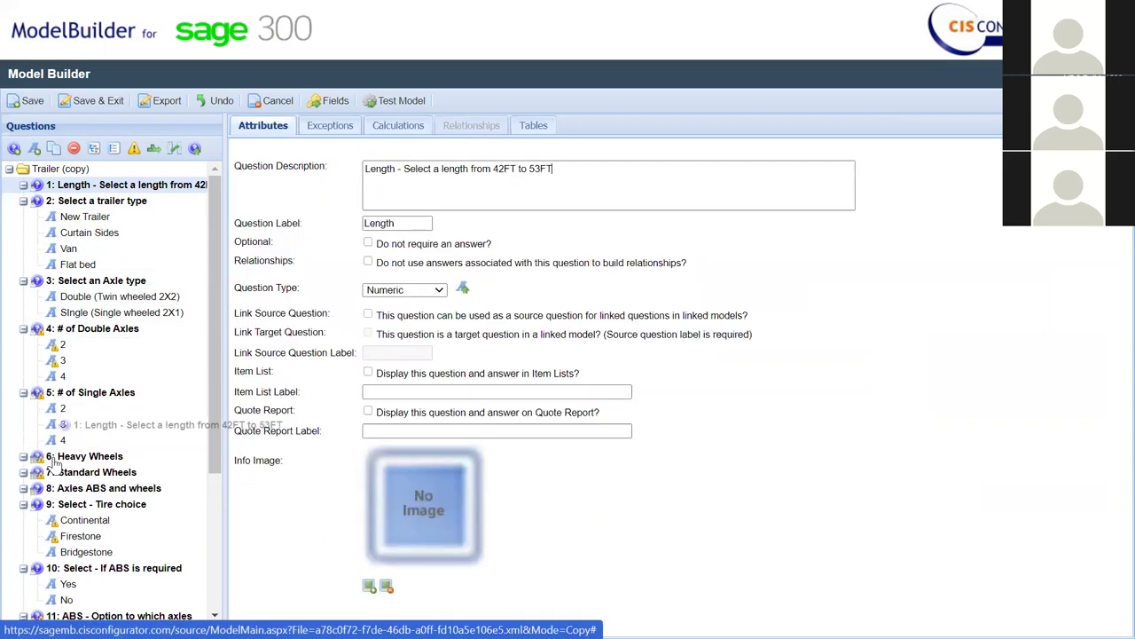
left_click_drag(55, 237, 66, 456)
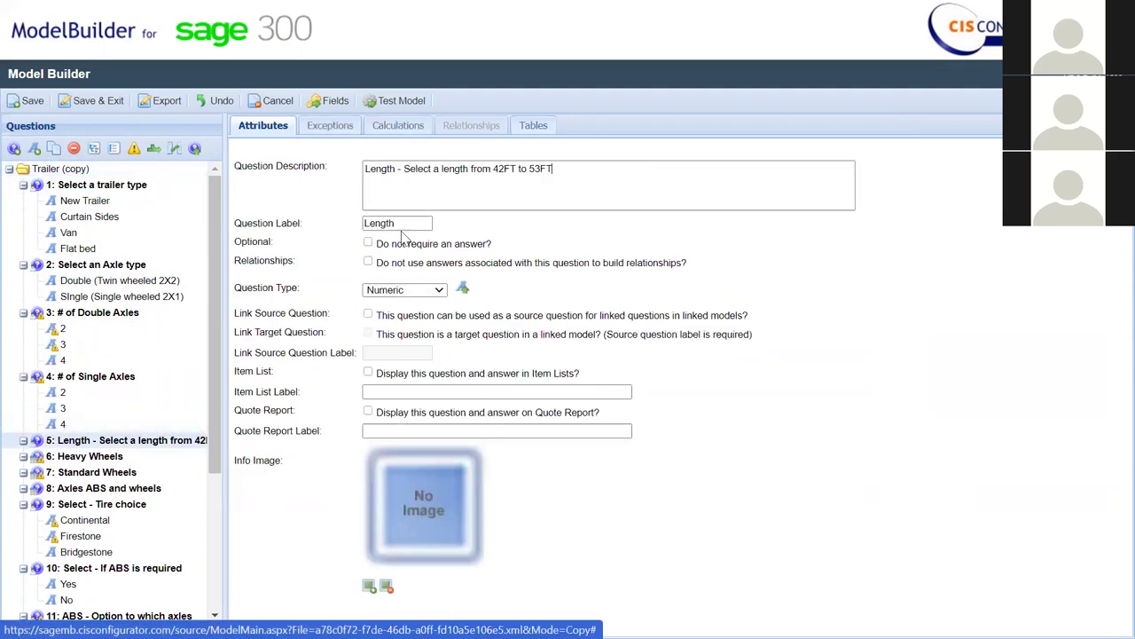
left_click(401, 127)
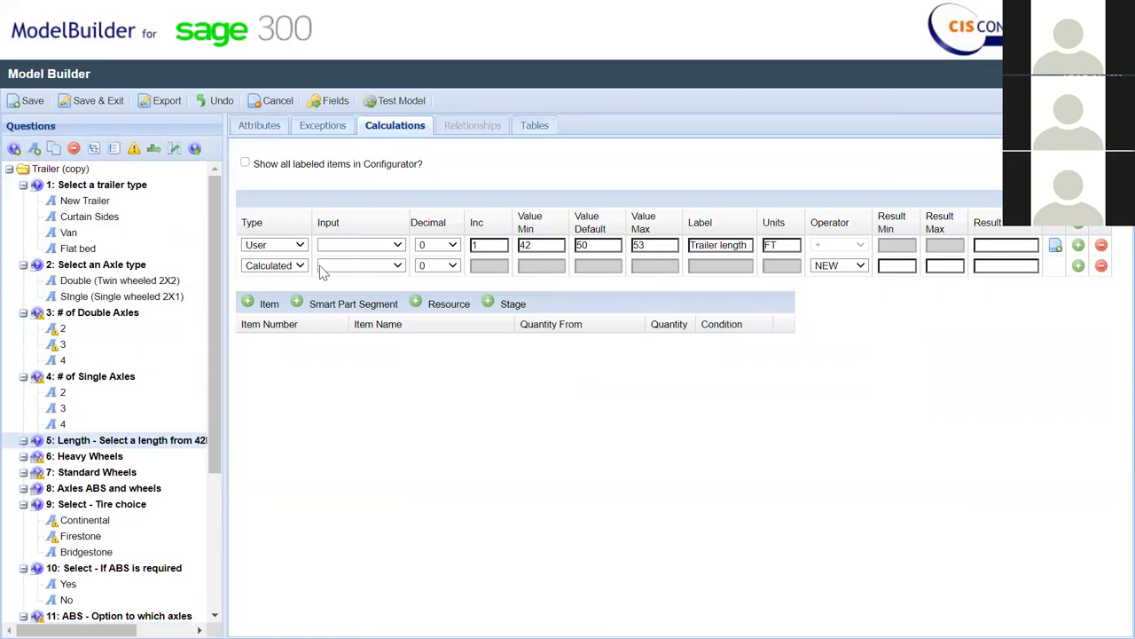
left_click(397, 266)
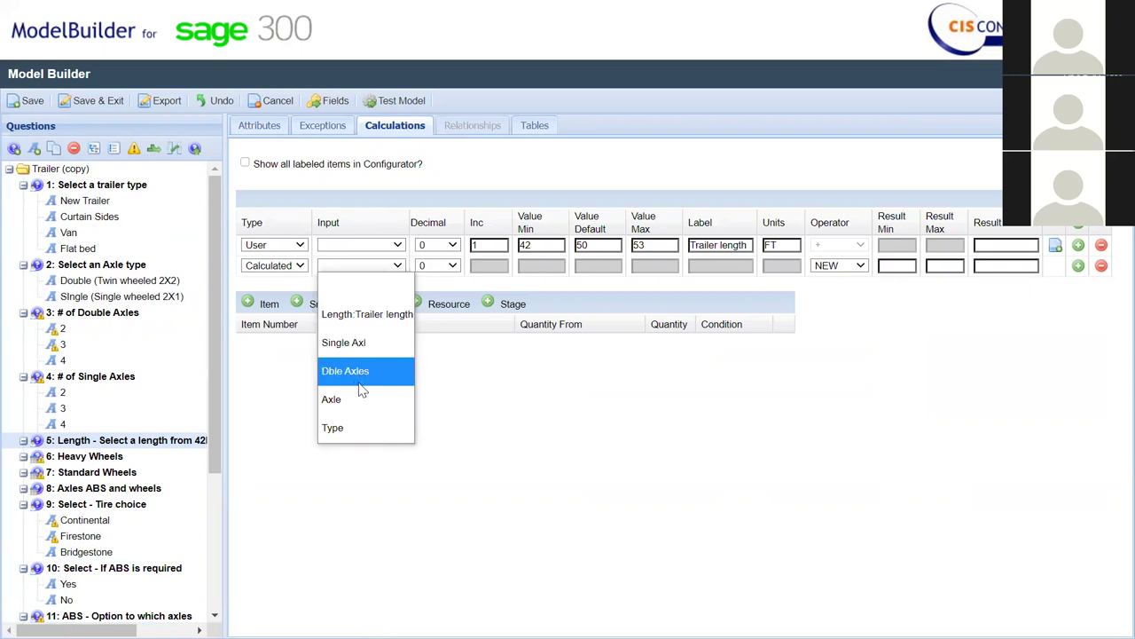
left_click(448, 384)
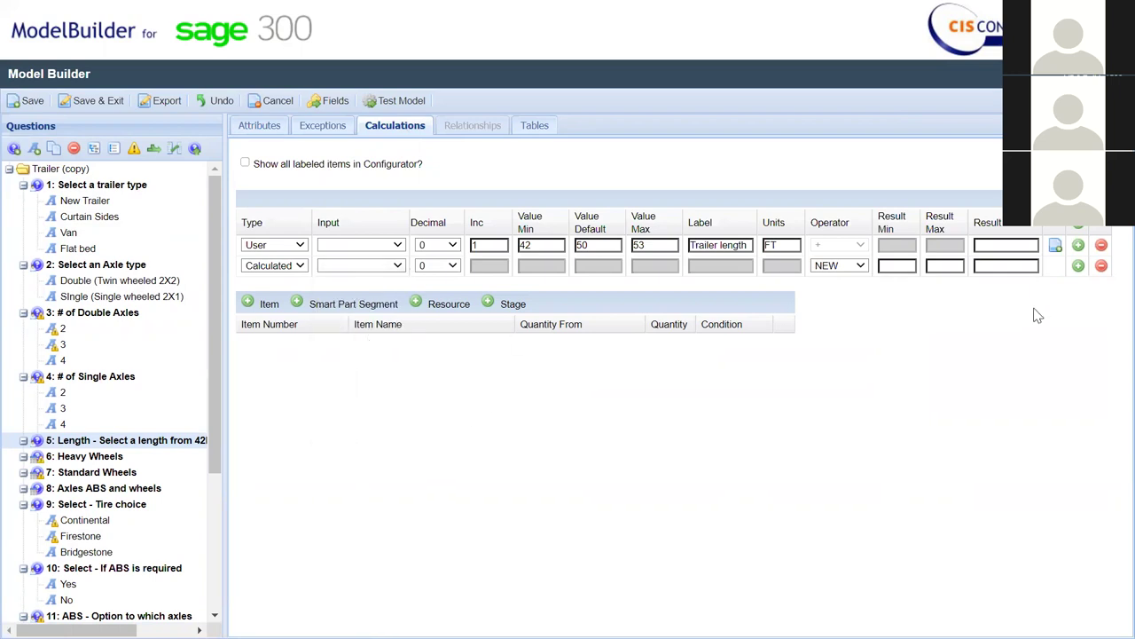
Add a third calculation row for Length with type Constant.
left_click(1077, 267)
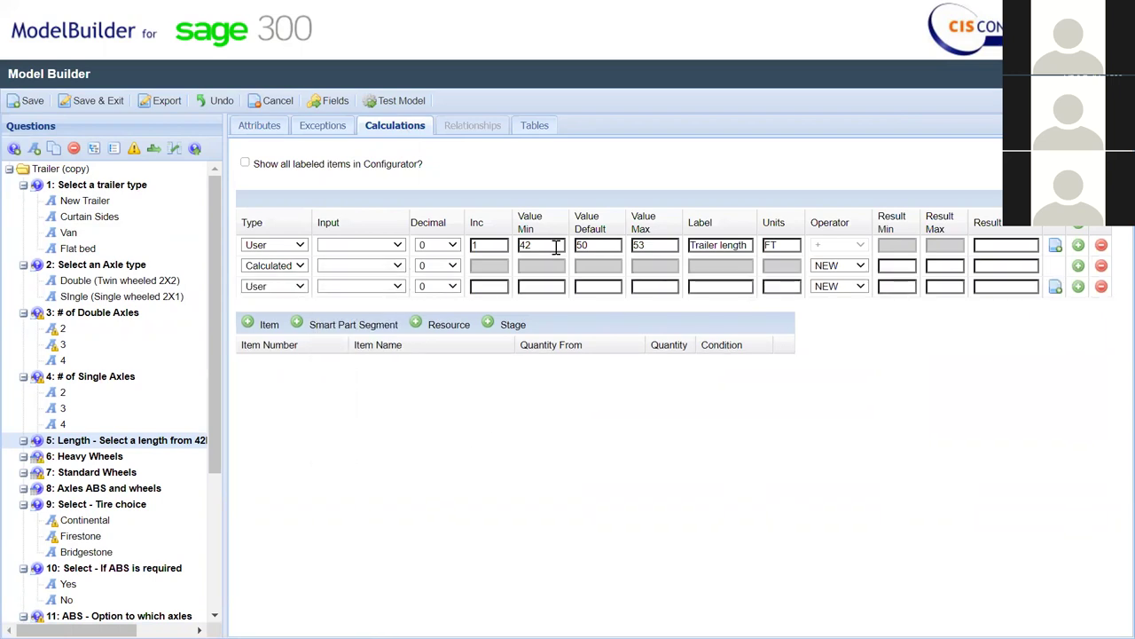
left_click(271, 295)
left_click(270, 368)
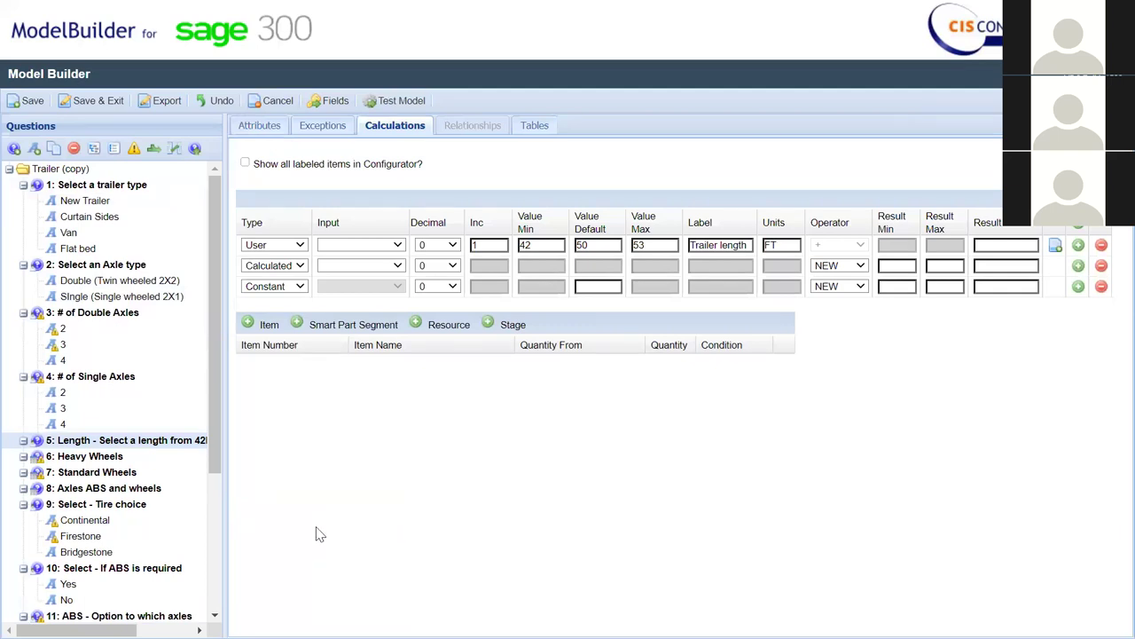
scroll(216, 549, "down", 5)
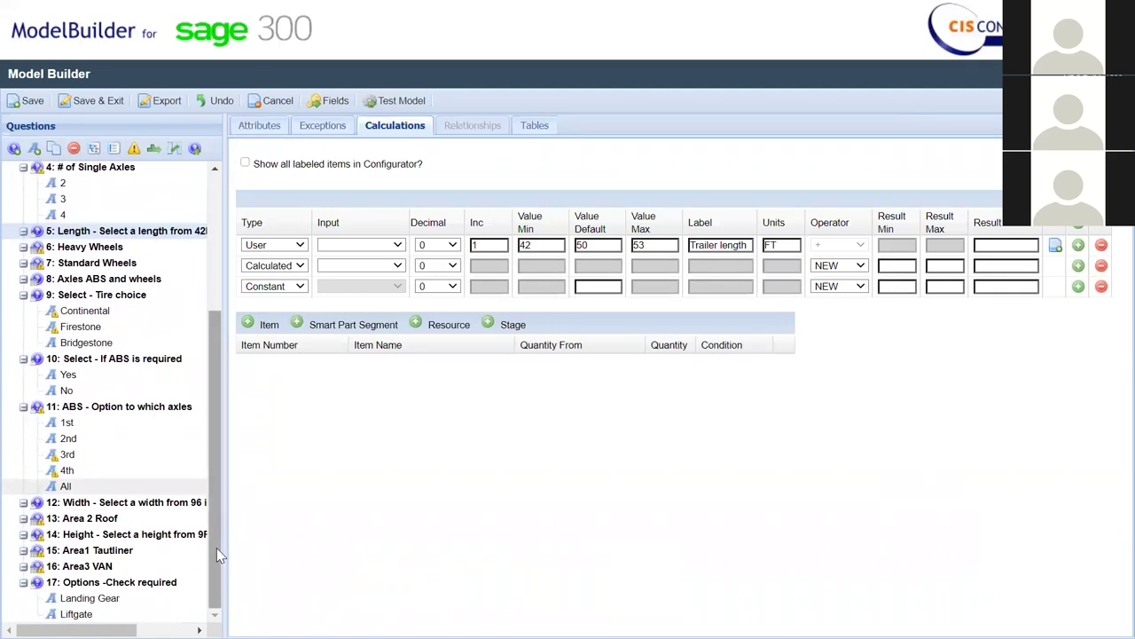
left_click(128, 503)
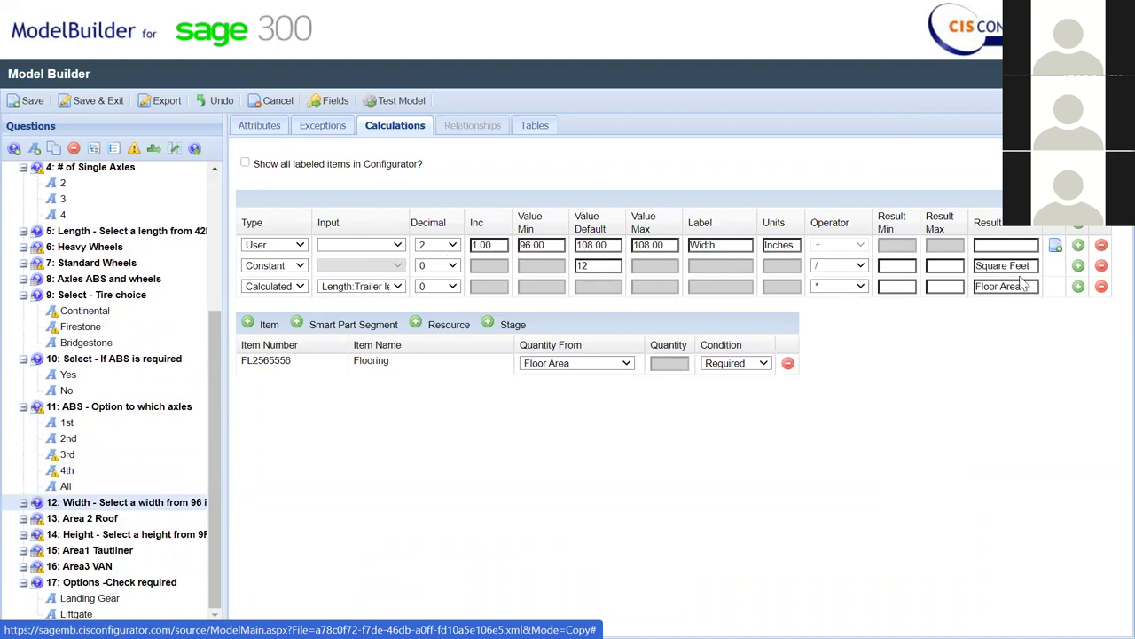
left_click_drag(1022, 286, 974, 288)
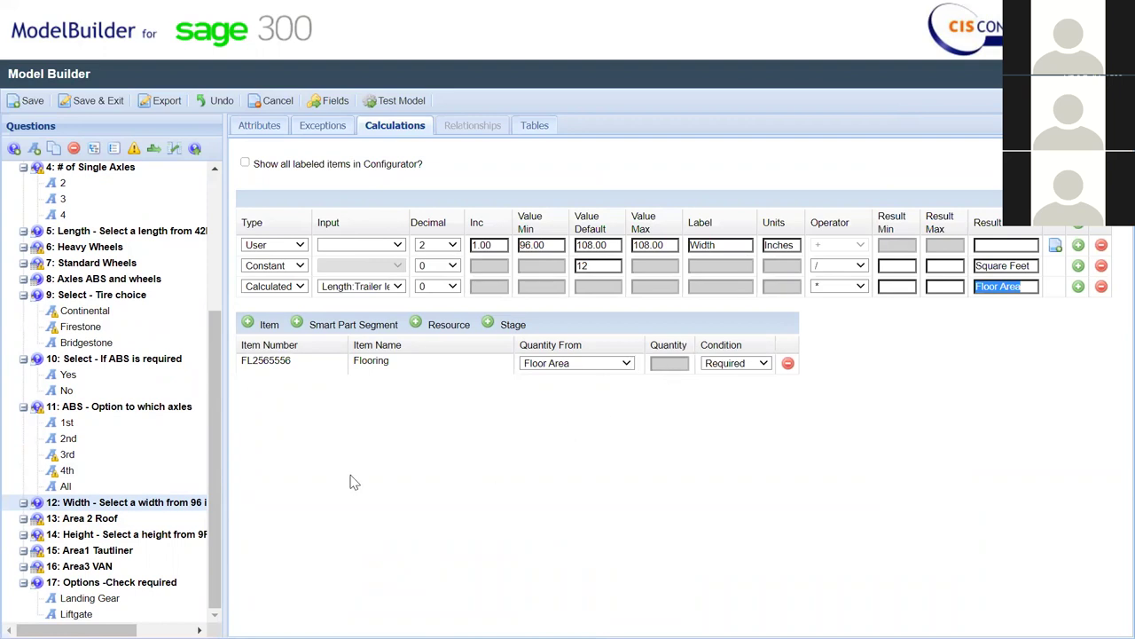
left_click(454, 250)
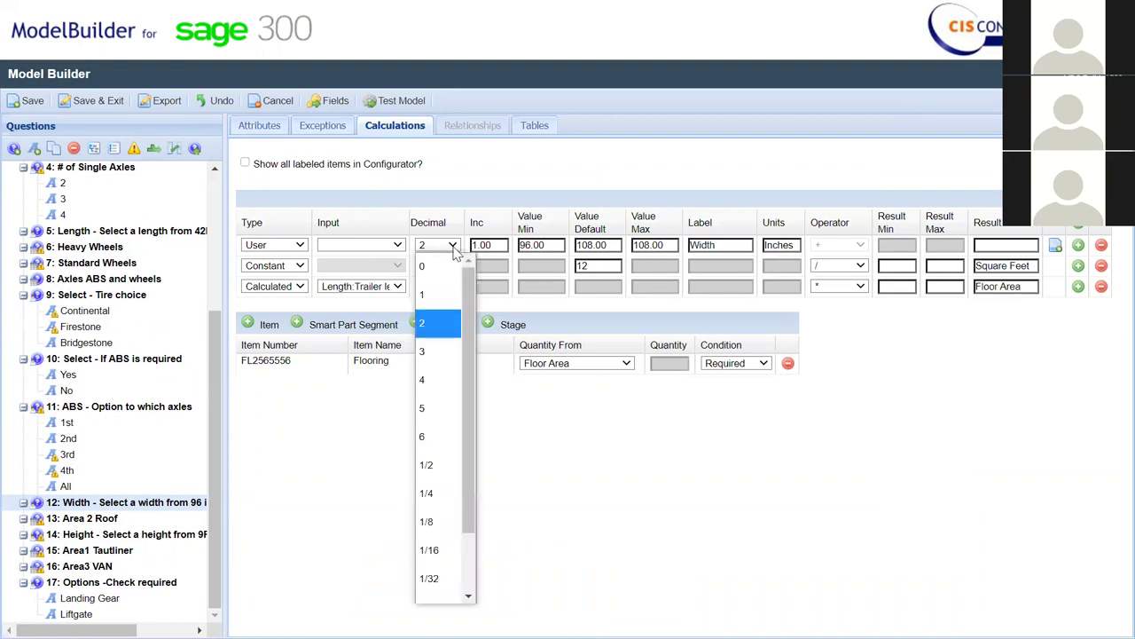
left_click(455, 253)
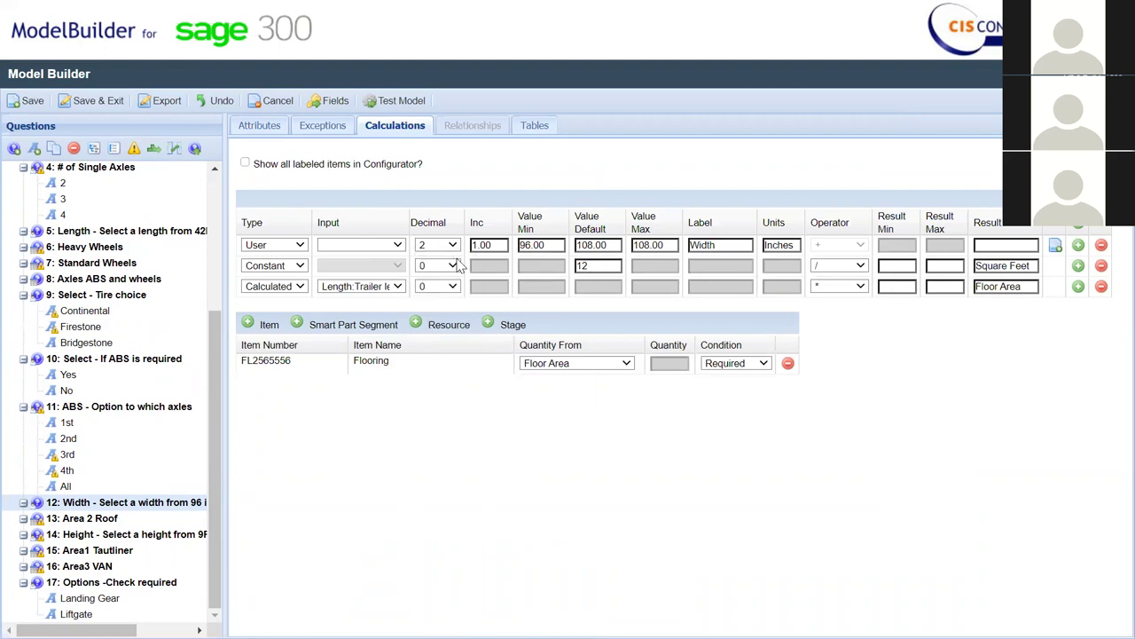
left_click_drag(214, 446, 216, 259)
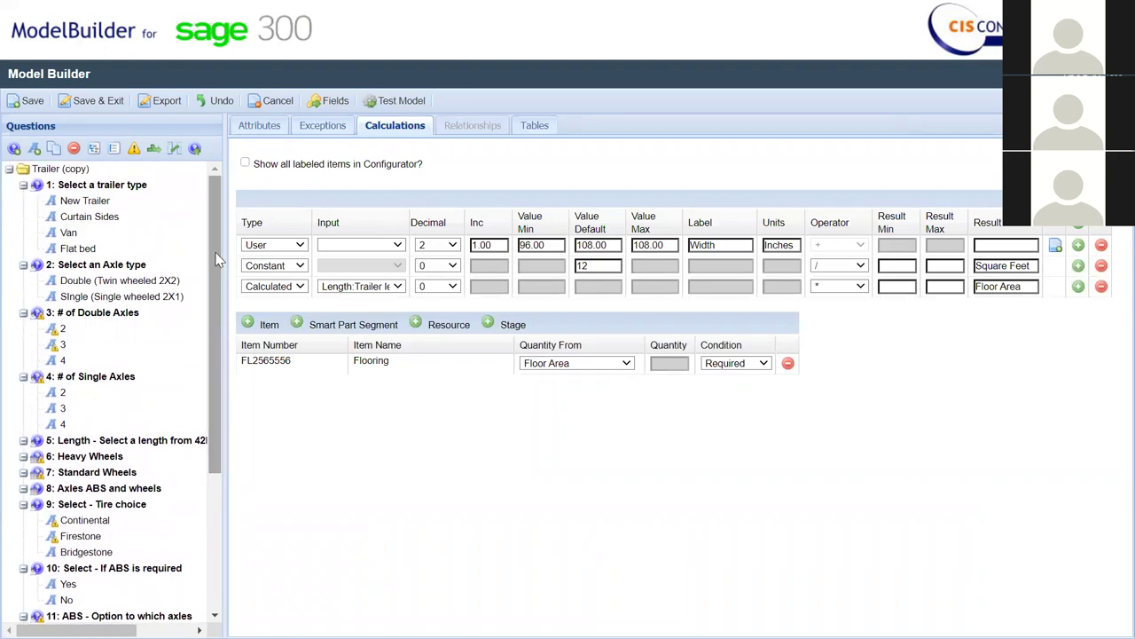
scroll(151, 426, "down", 4)
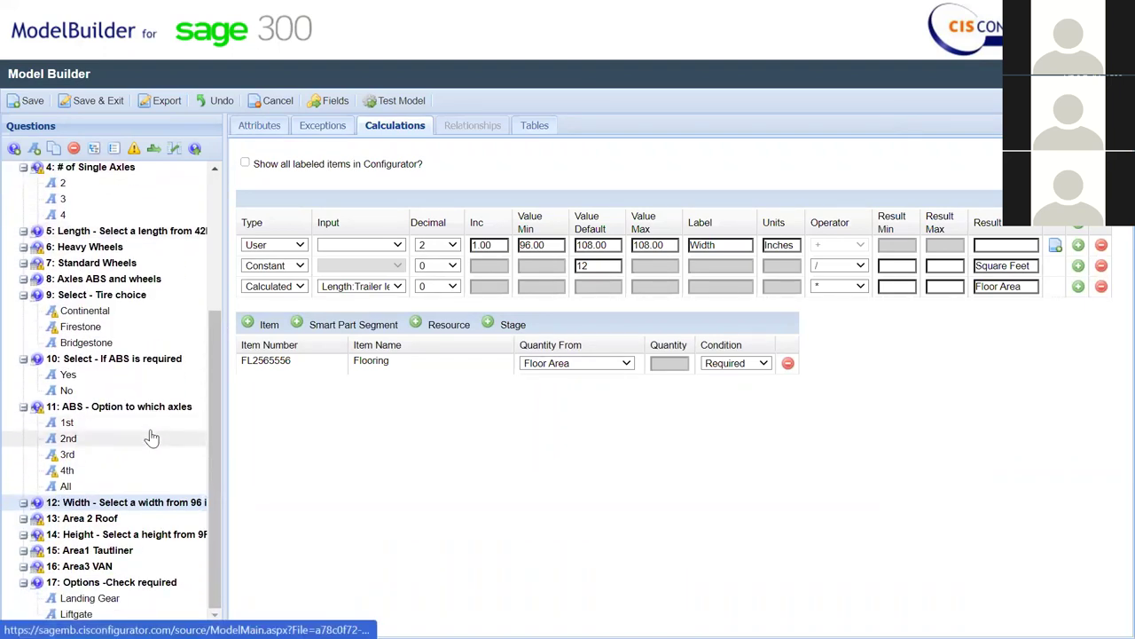
scroll(134, 506, "up", 2)
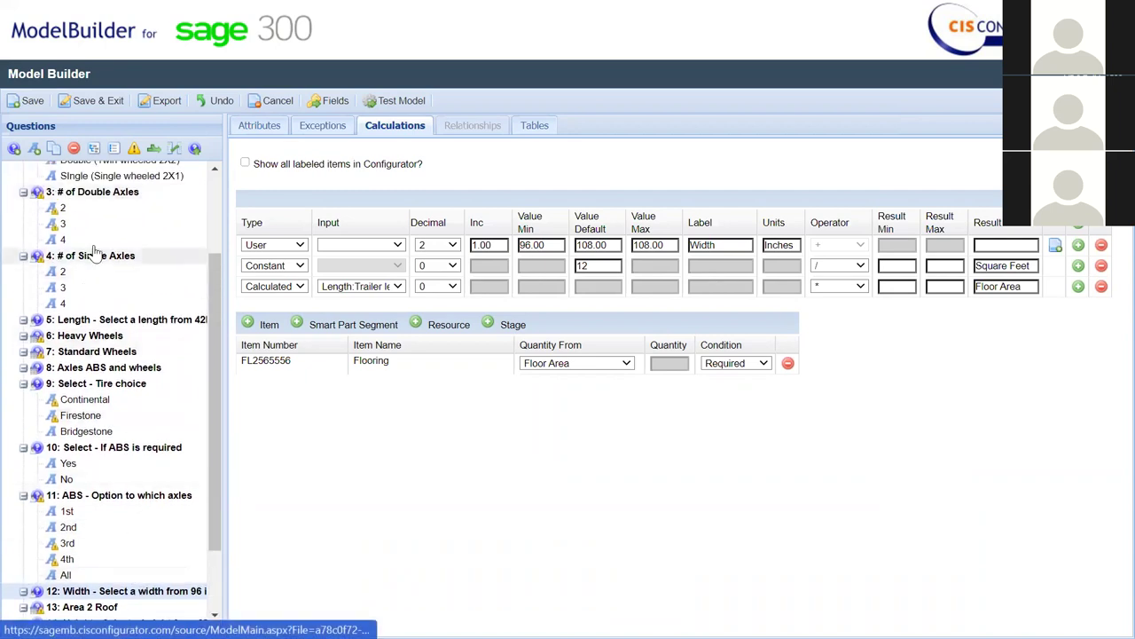
scroll(139, 463, "down", 2)
Add a Width answer with range 96 to 100.
left_click(14, 149)
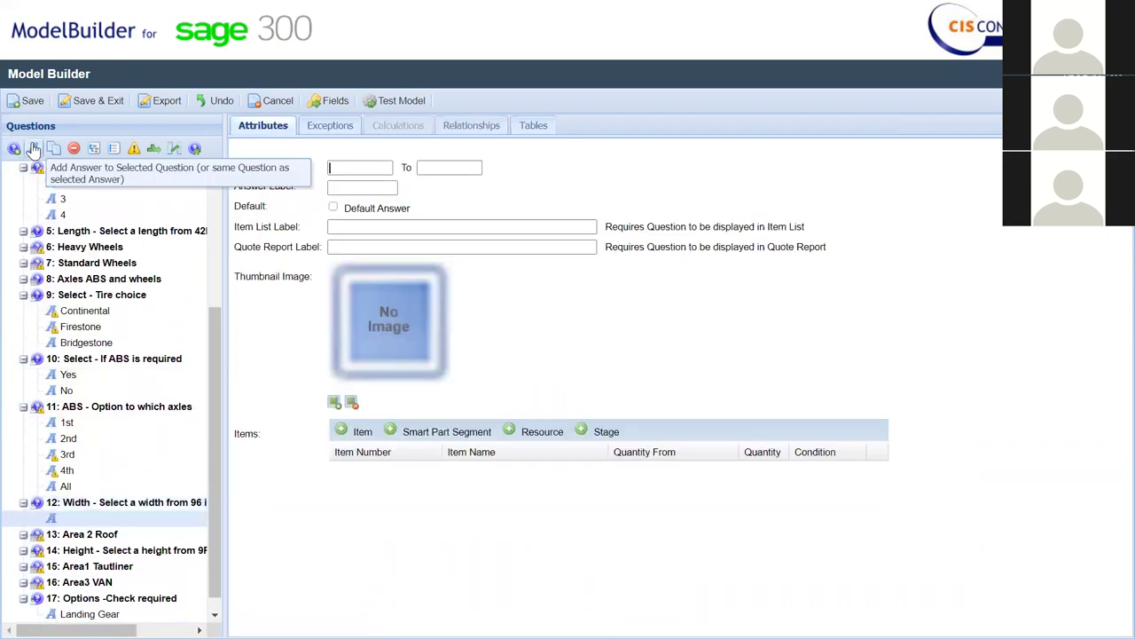
left_click(377, 169)
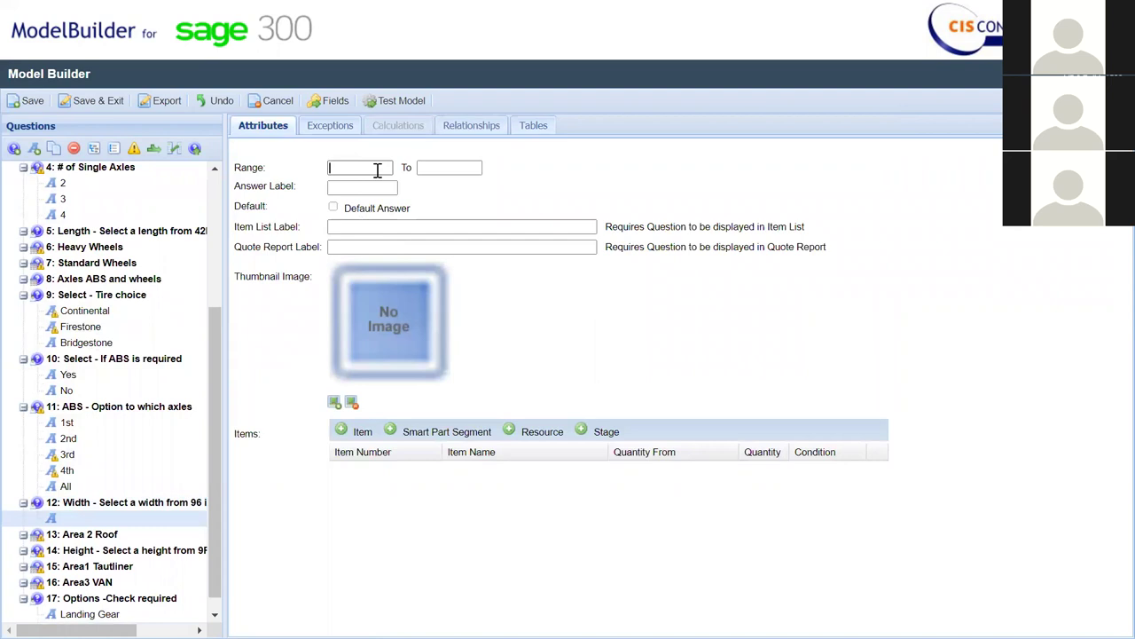
type("96")
left_click(446, 166)
type("100")
Add a second Width answer with range 100.1 to 108.
left_click(34, 149)
type("100.1")
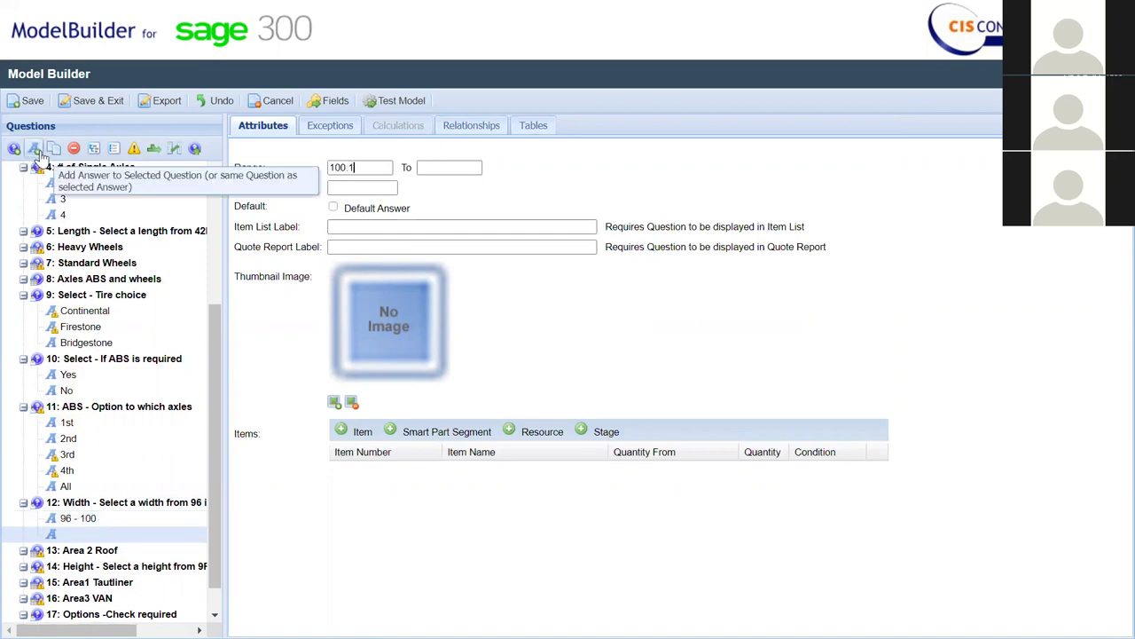
left_click(431, 167)
type("108")
left_click(807, 380)
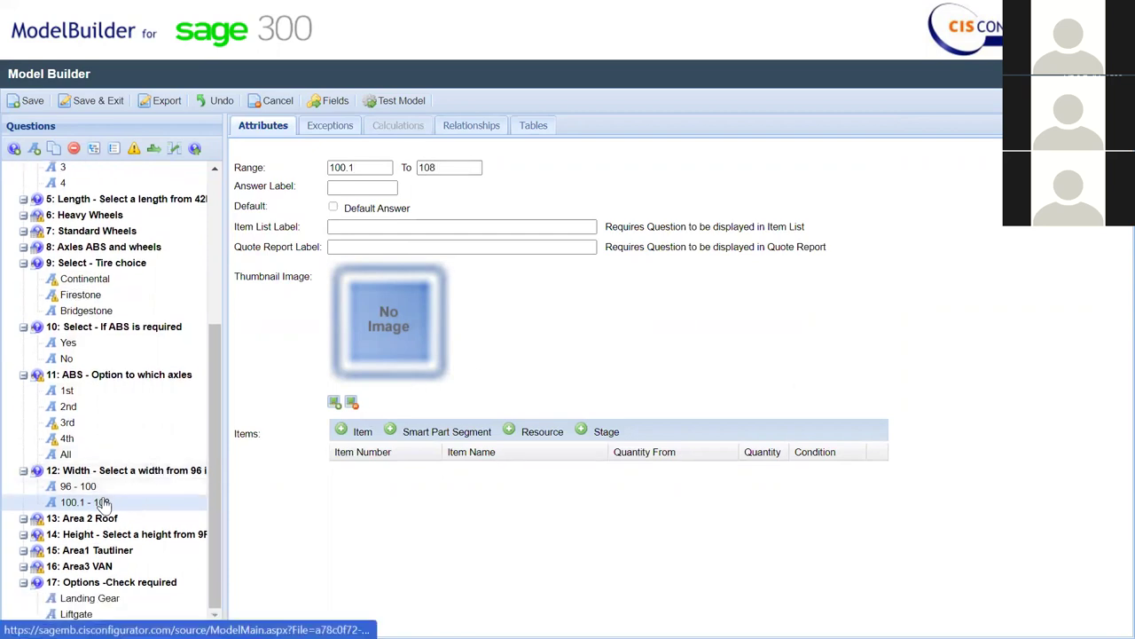
left_click(93, 600)
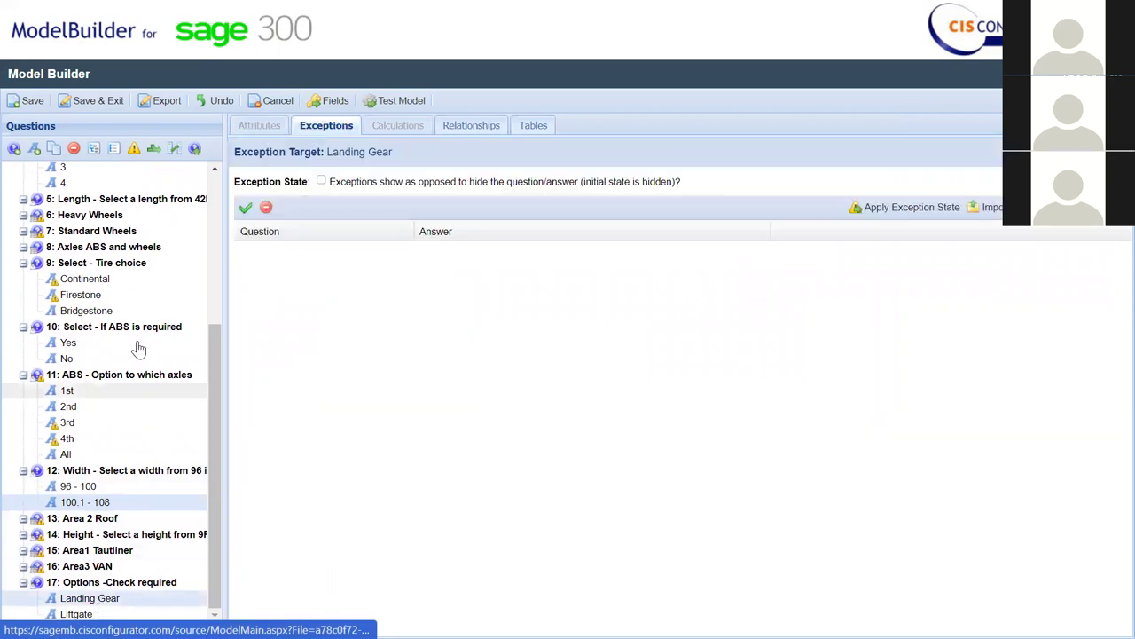
Create the Landing Gear exception for Width 100.1 - 108, then save and exit Trailer (copy).
left_click(114, 148)
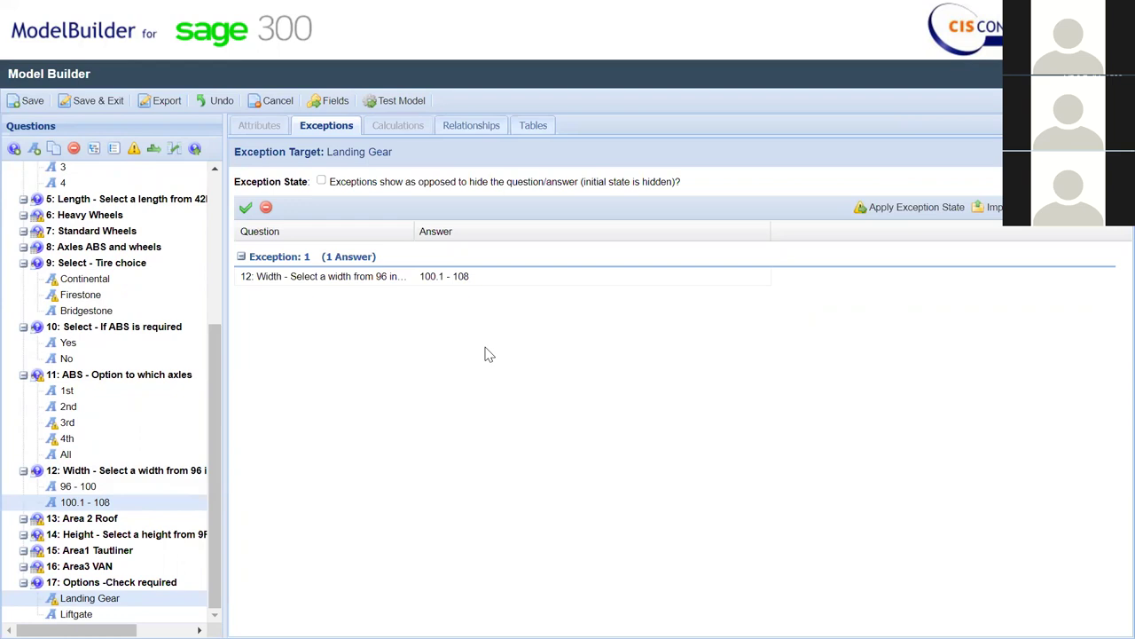
left_click_drag(217, 394, 224, 209)
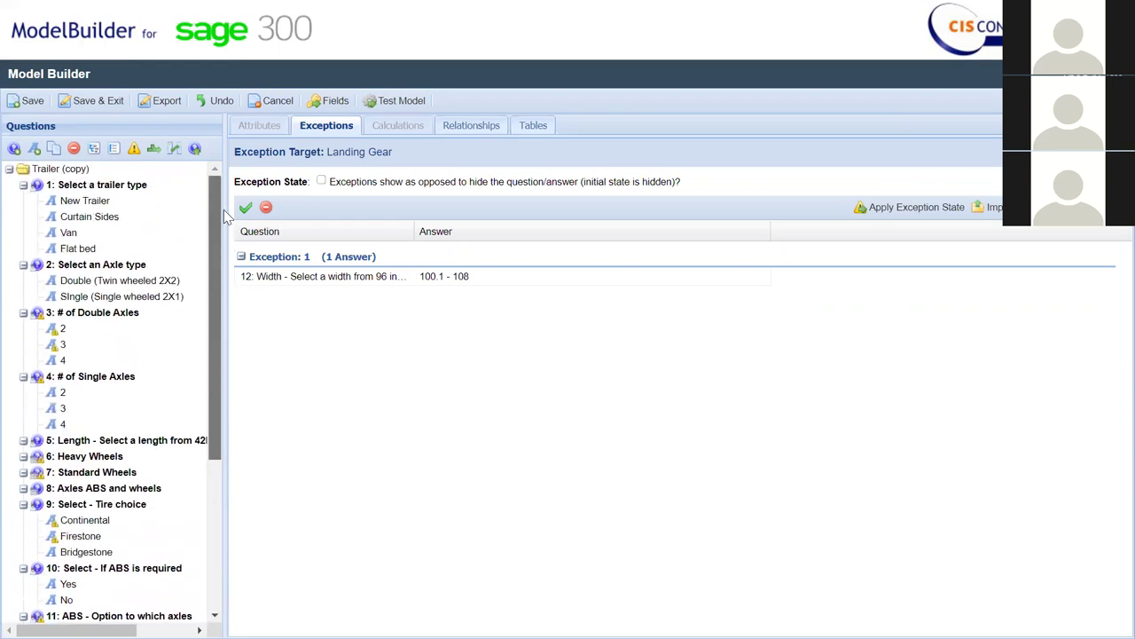
left_click(100, 101)
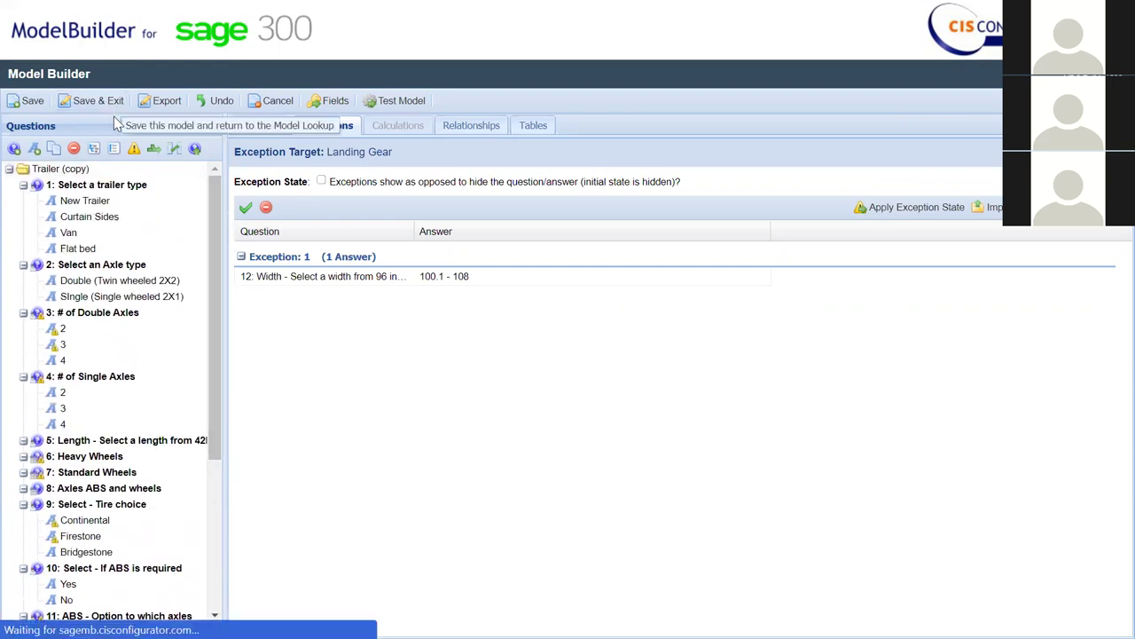
Open the Electric Vehicle model and expand the Color, Seats and Wheels questions.
double_click(173, 189)
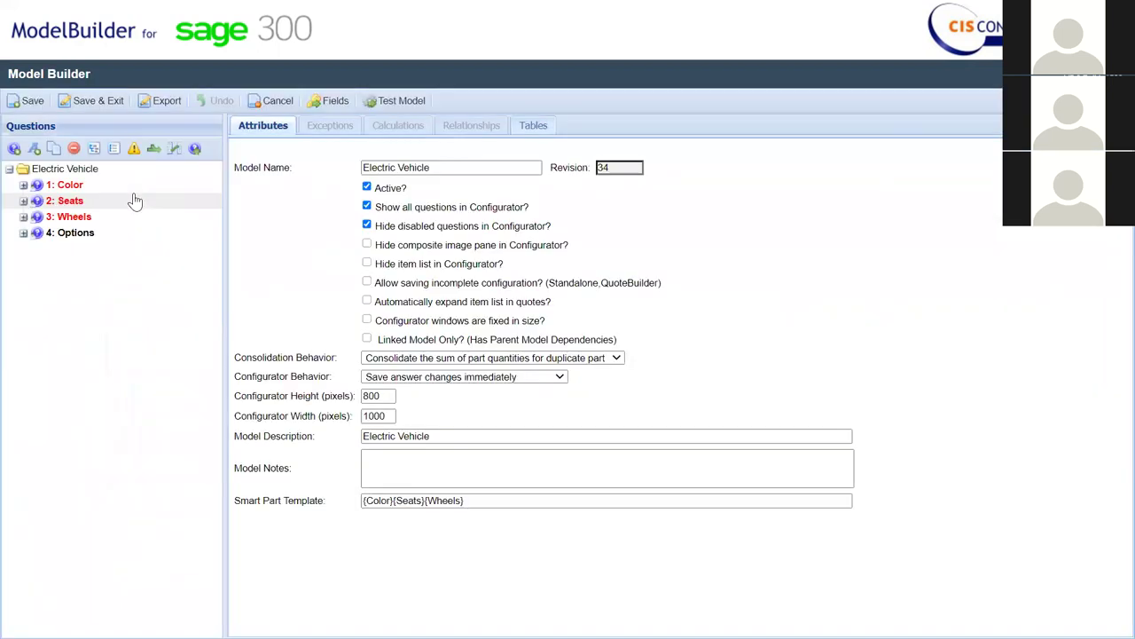
left_click(23, 185)
left_click(23, 248)
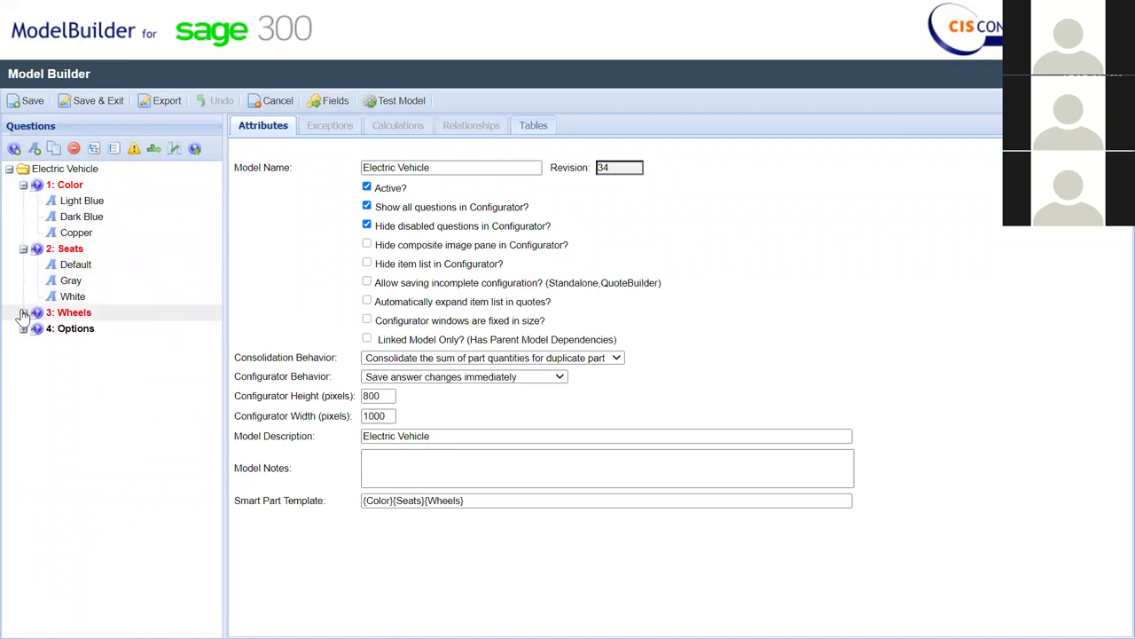
left_click(24, 312)
Inspect the White seats relationship image with Overlay Images toggled, then the Copper relationship.
left_click(78, 298)
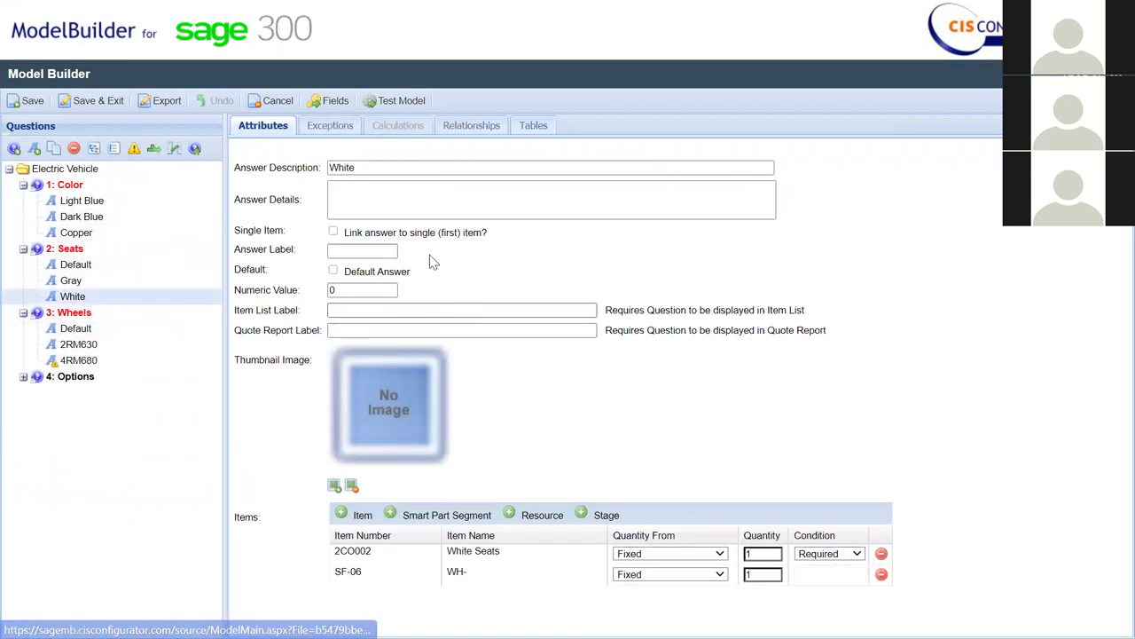
left_click(468, 125)
left_click(263, 219)
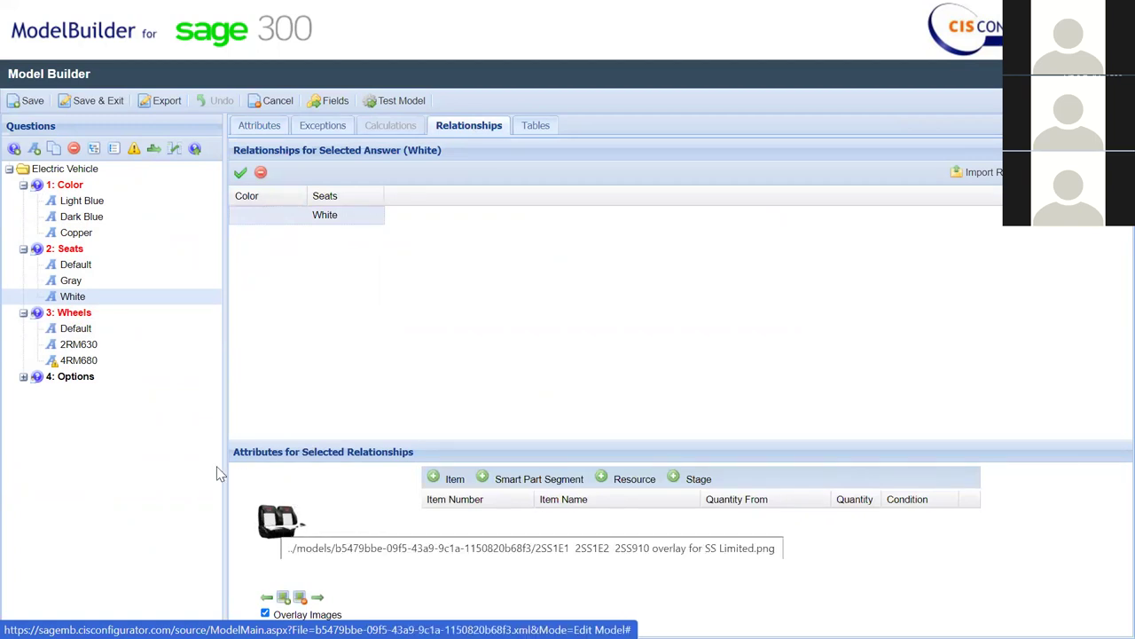
left_click(265, 613)
left_click(264, 613)
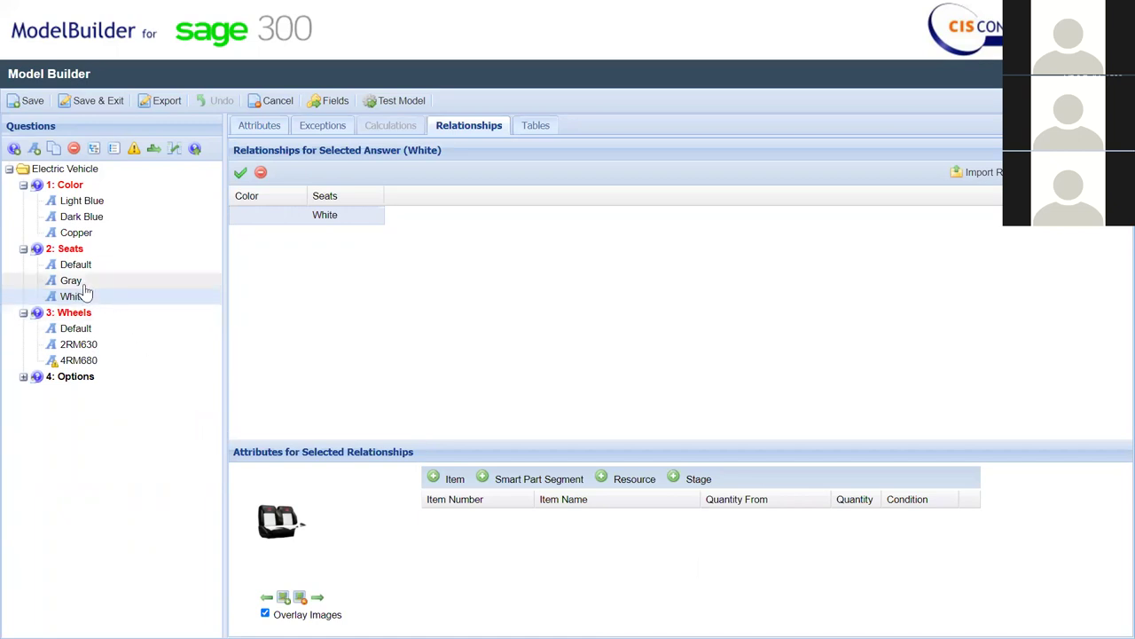
left_click(79, 235)
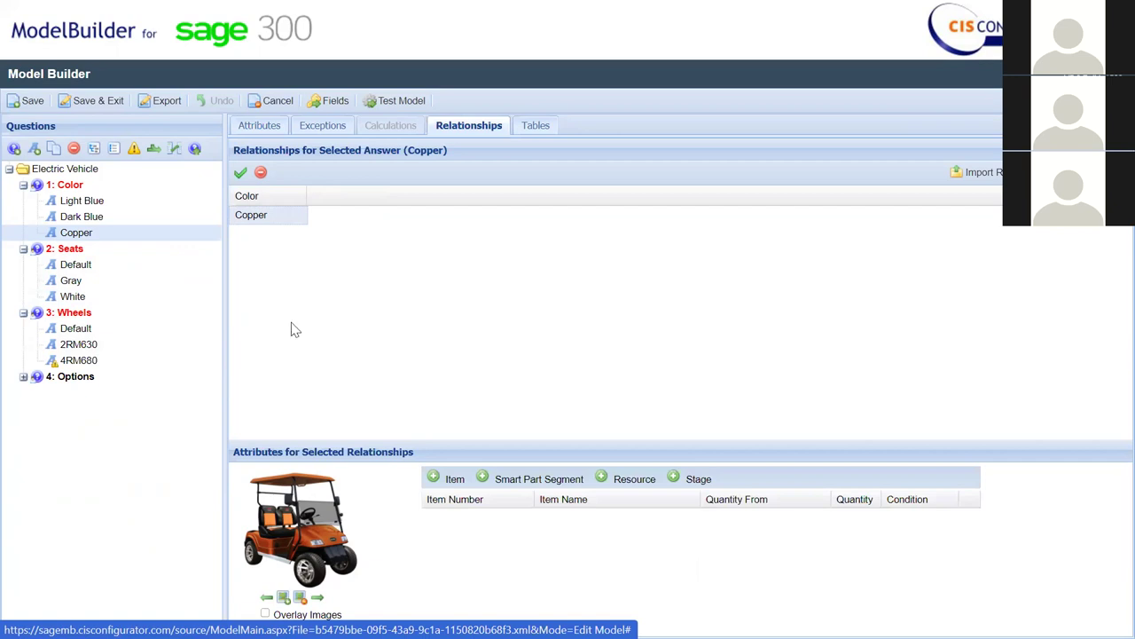
Save and exit Electric Vehicle to Model Lookup and leave full-screen mode with F11.
left_click(110, 109)
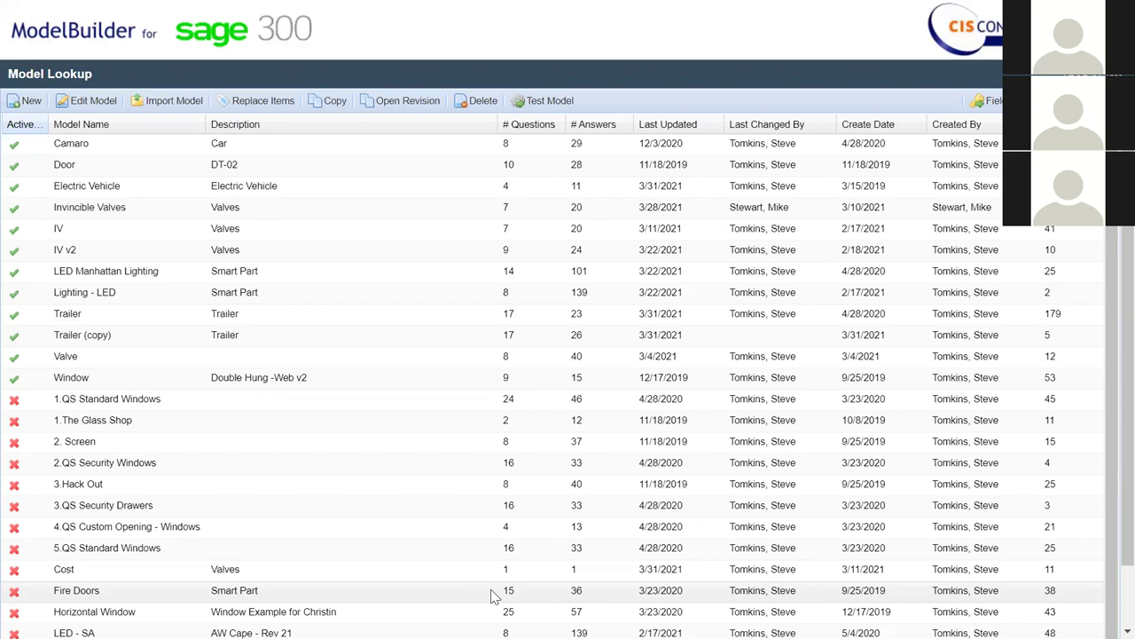
key("F11")
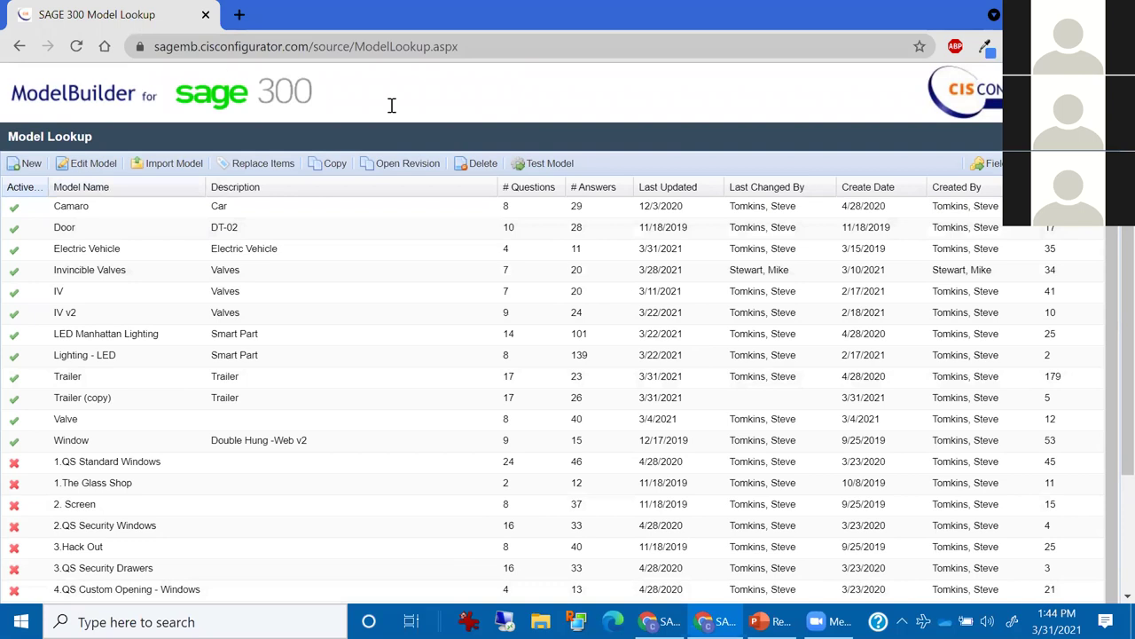
Open quote 10082 in QuoteBuilder, scroll through it, and return to Quote Lookup.
key("alt+Tab")
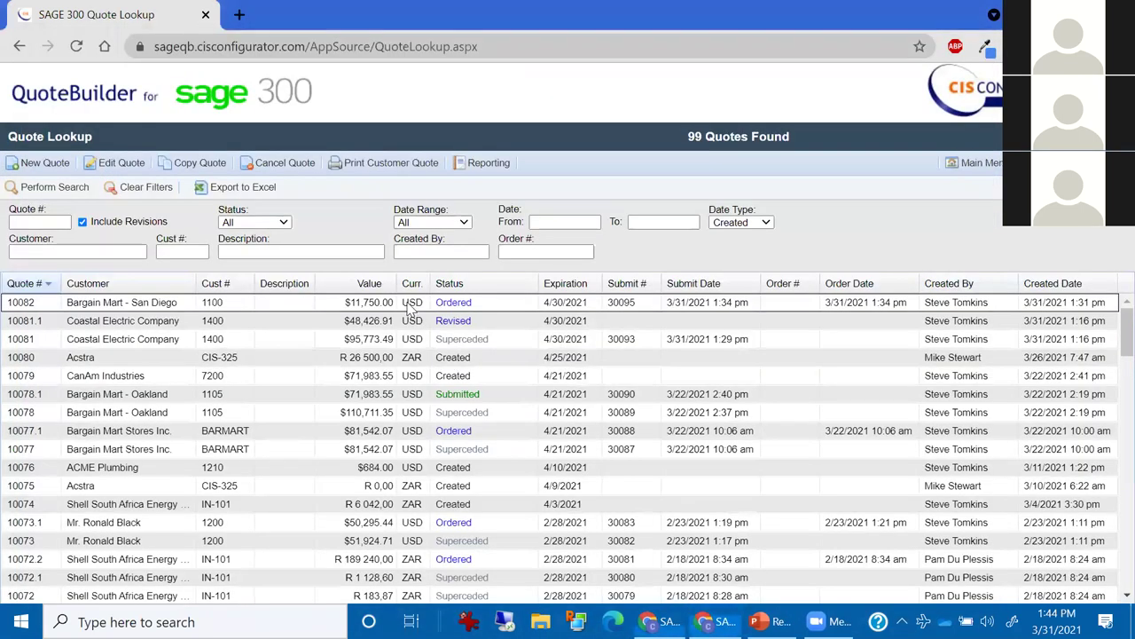
double_click(237, 304)
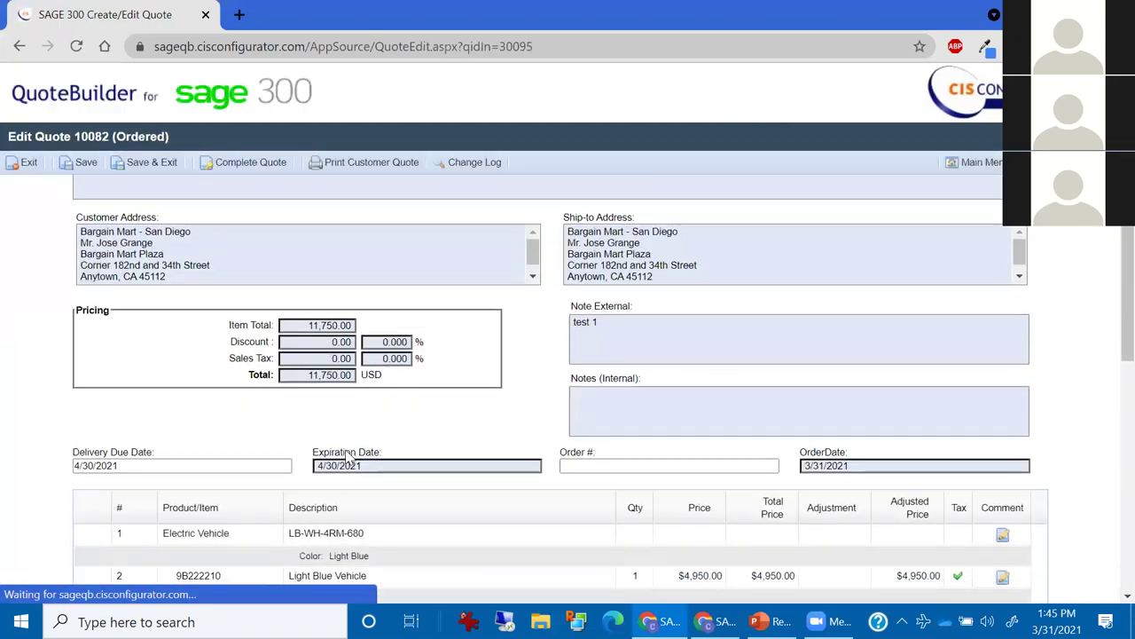
scroll(352, 393, "down", 8)
scroll(388, 378, "up", 7)
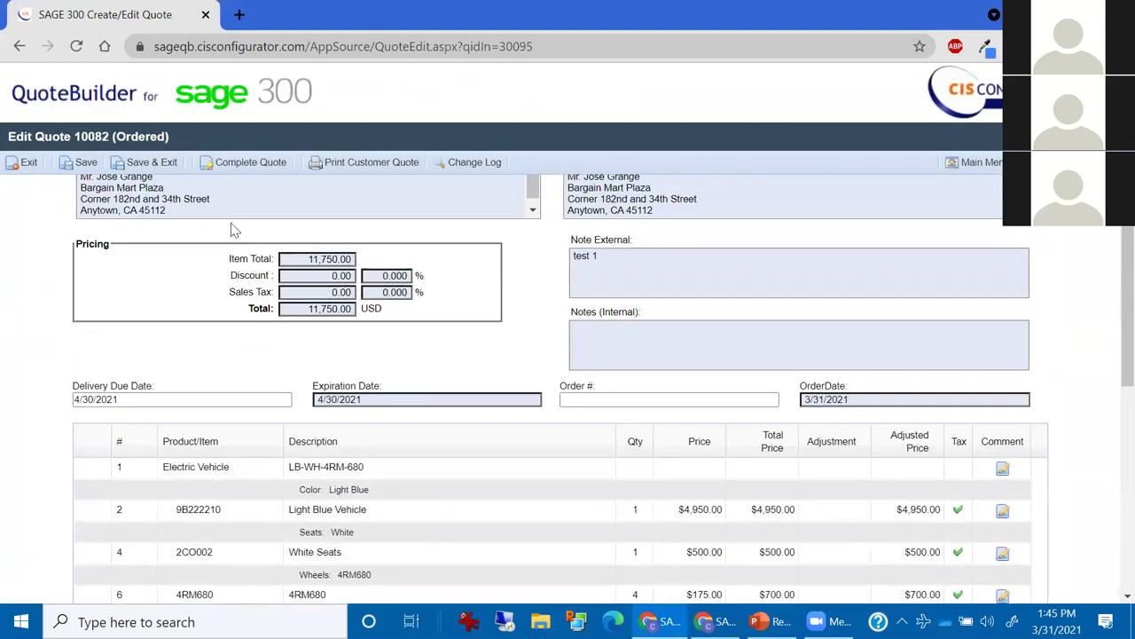
left_click(24, 163)
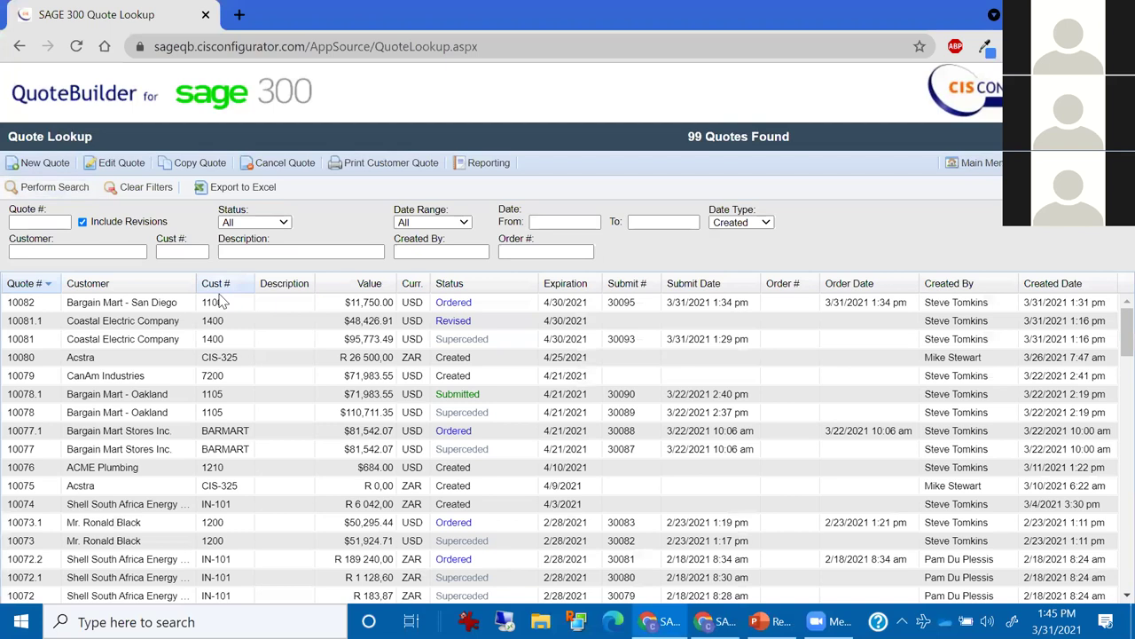
Copy quote 10082 into new quote 10083 and show the 'Thanks For Watching!' slide.
left_click(219, 301)
left_click(213, 168)
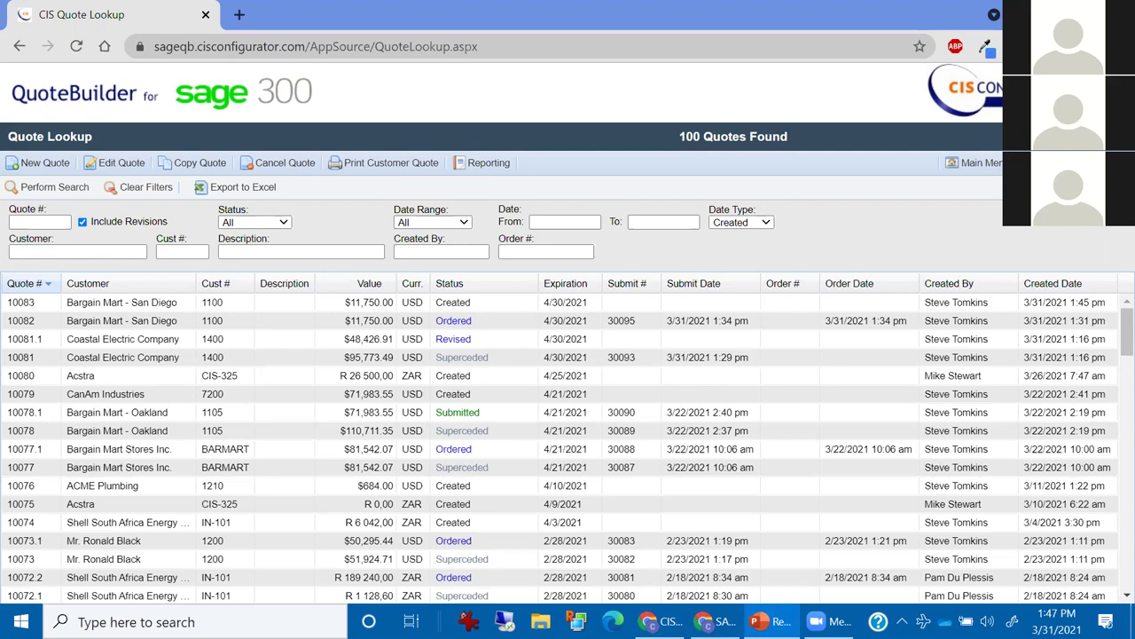
left_click(764, 620)
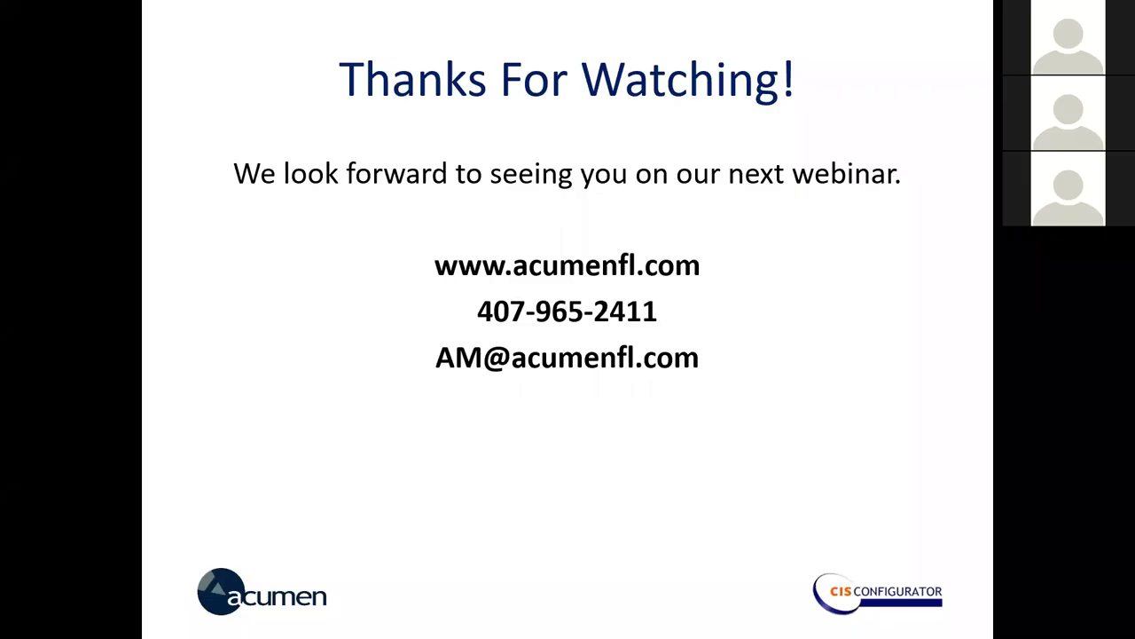